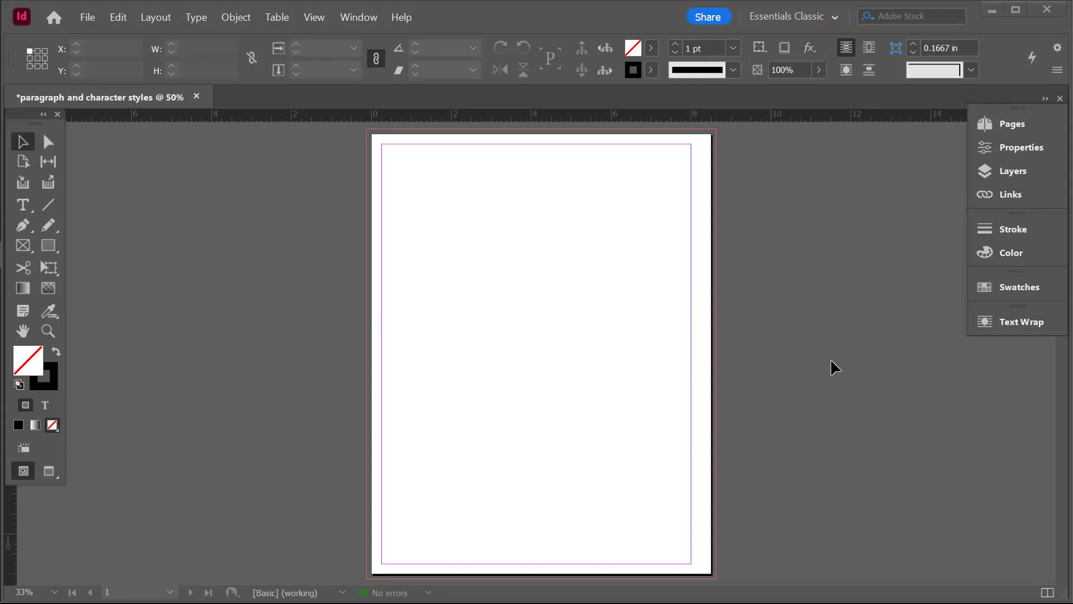
Draw a text frame spanning the page from the top-left to the bottom-right margin corner, redrawing it to fit
{"action": "scroll", "coordinate": [764, 374], "scroll_direction": "left", "scroll_amount": 6}
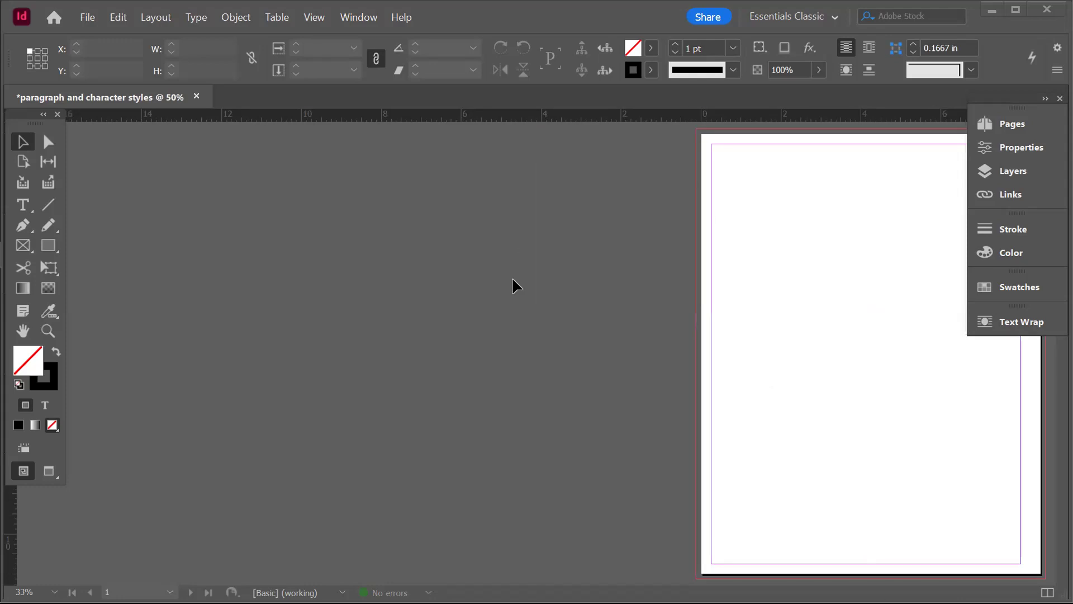
{"action": "scroll", "coordinate": [513, 286], "scroll_direction": "right", "scroll_amount": 6}
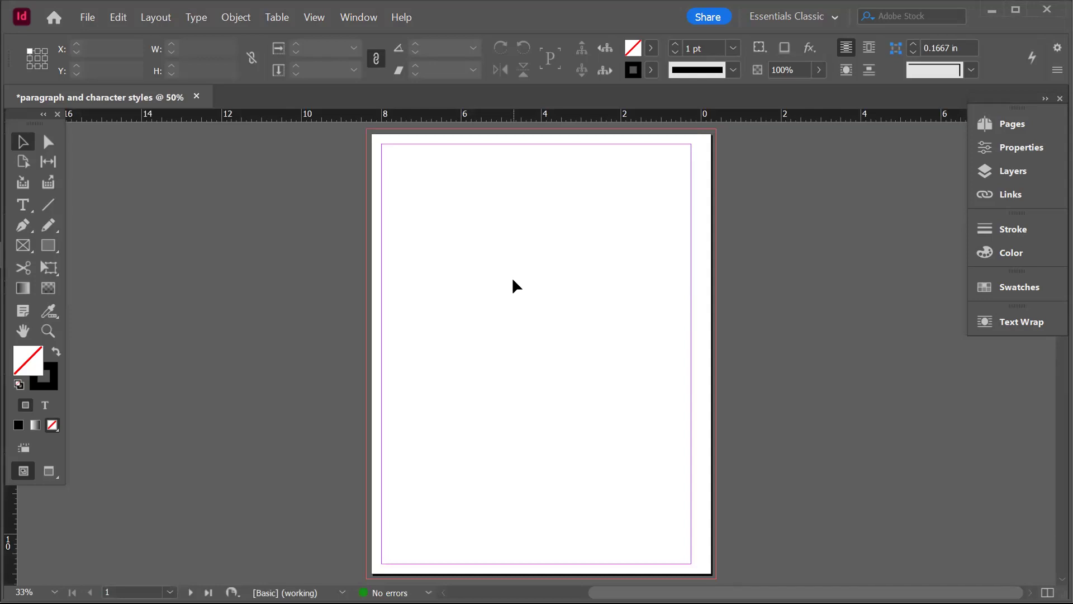
{"action": "scroll", "coordinate": [513, 285], "scroll_direction": "up", "scroll_amount": 2}
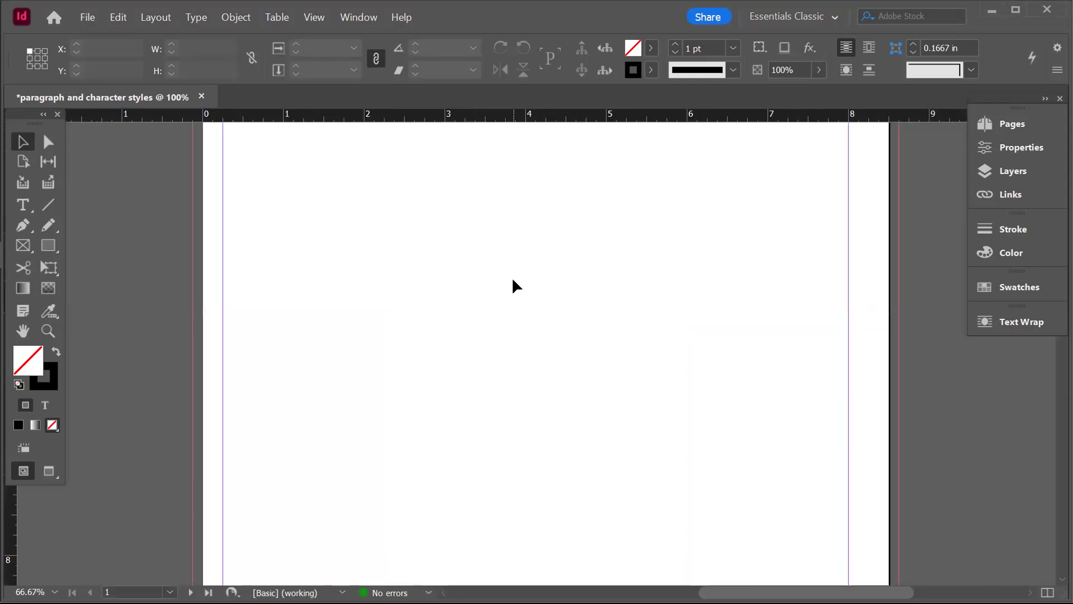
{"action": "scroll", "coordinate": [513, 286], "scroll_direction": "down", "scroll_amount": 2}
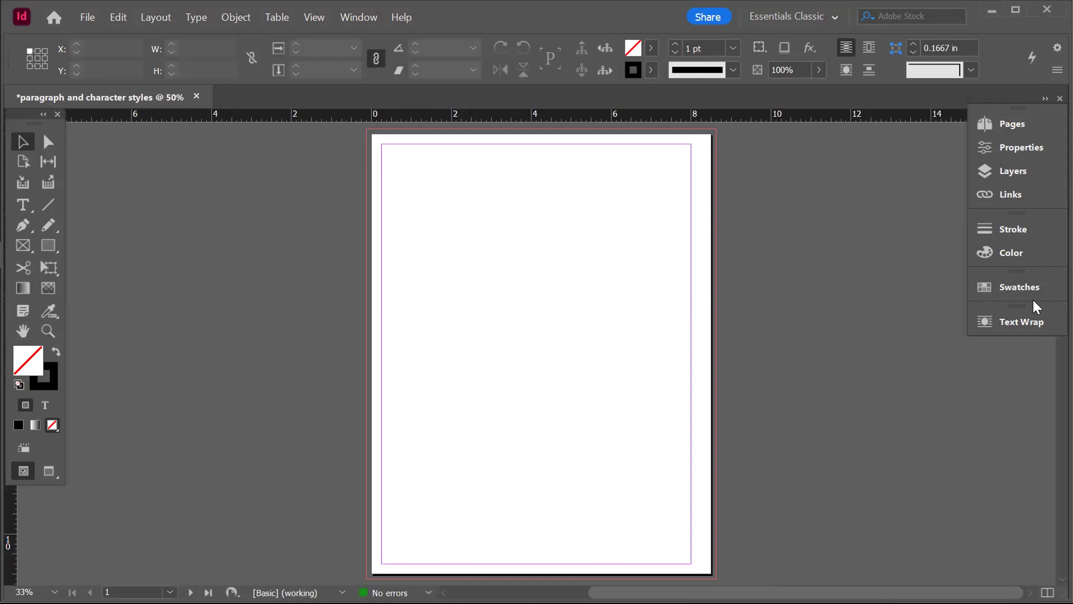
{"action": "left_click", "coordinate": [22, 205]}
{"action": "left_click_drag", "start_coordinate": [373, 135], "coordinate": [692, 560]}
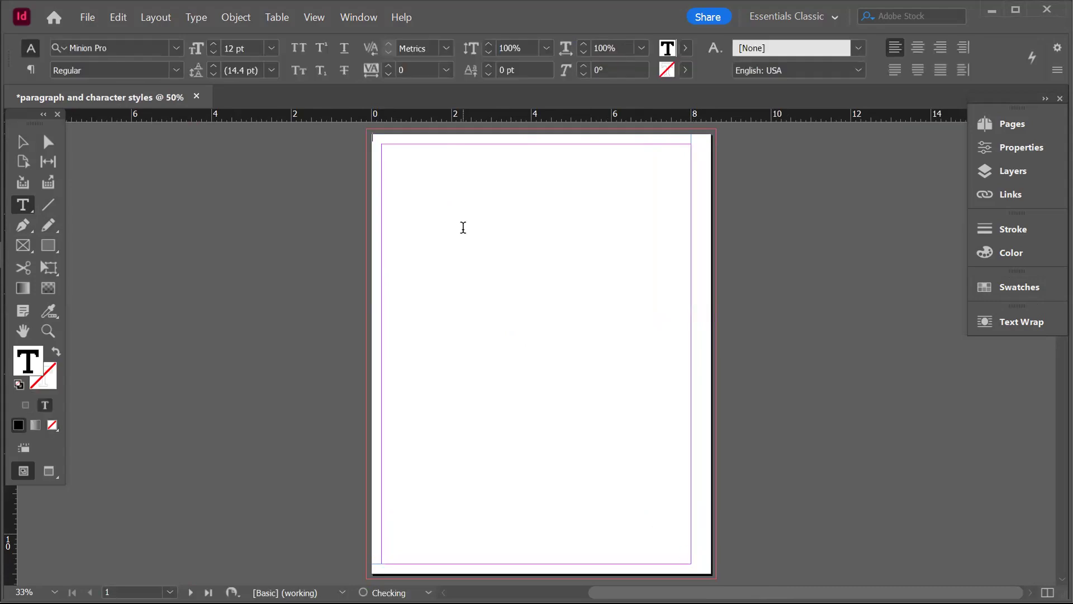
{"action": "key", "text": "Escape"}
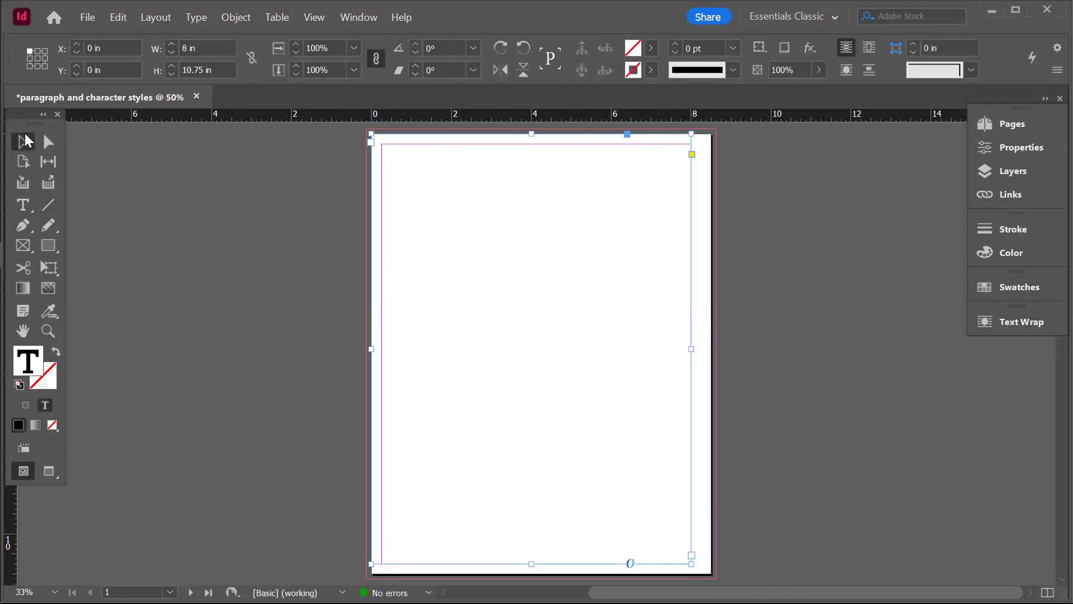
{"action": "key", "text": "ctrl+shift+a"}
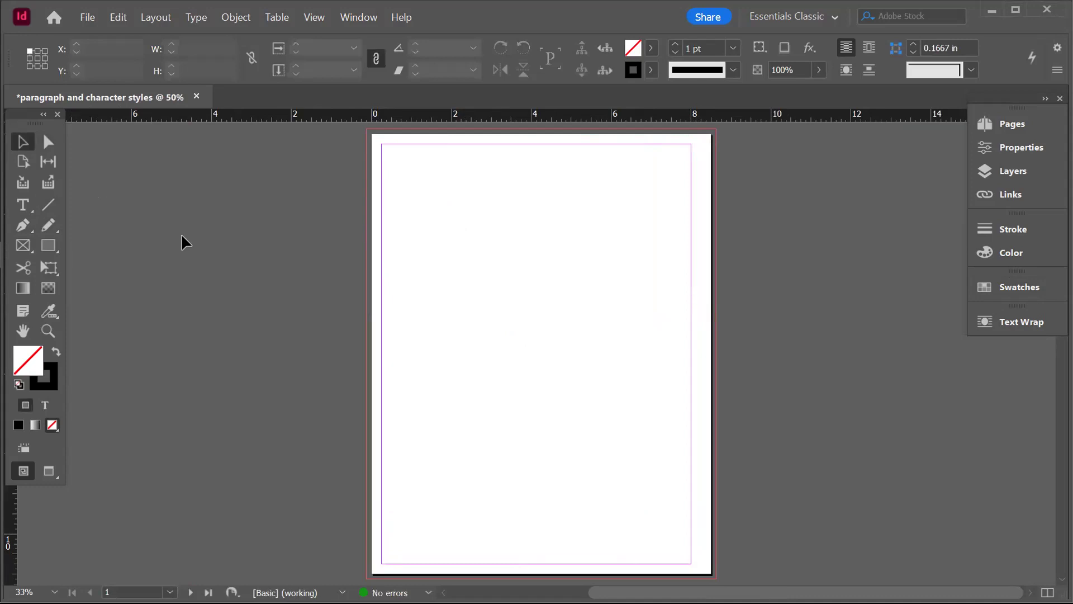
{"action": "key", "text": "t"}
{"action": "left_click_drag", "start_coordinate": [383, 146], "coordinate": [692, 564]}
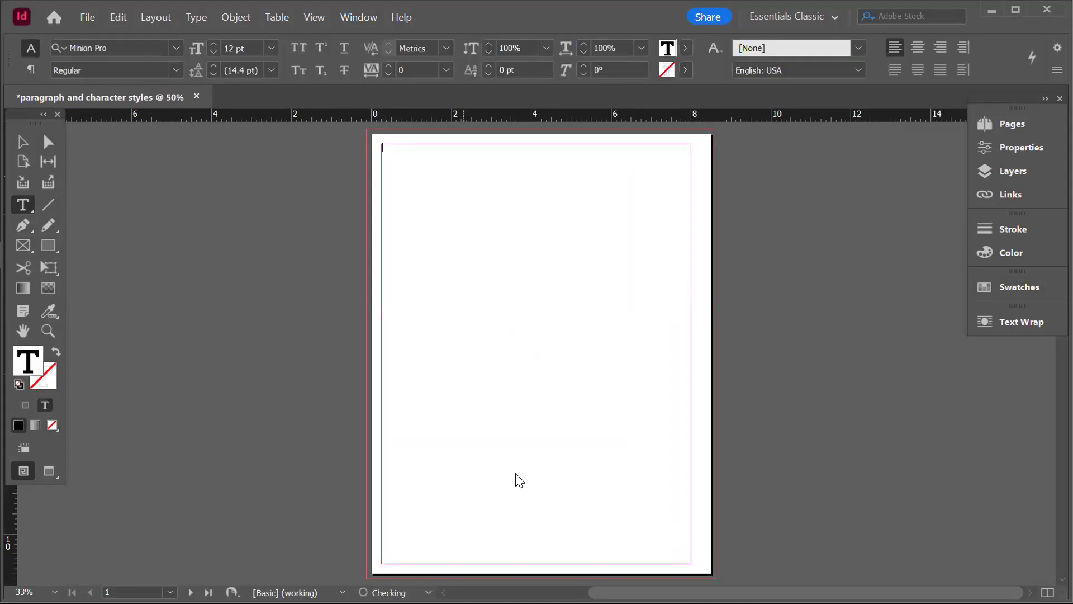
Open the Properties panel, float it out of its group, and dock it beside the panel icons
{"action": "right_click", "coordinate": [464, 173]}
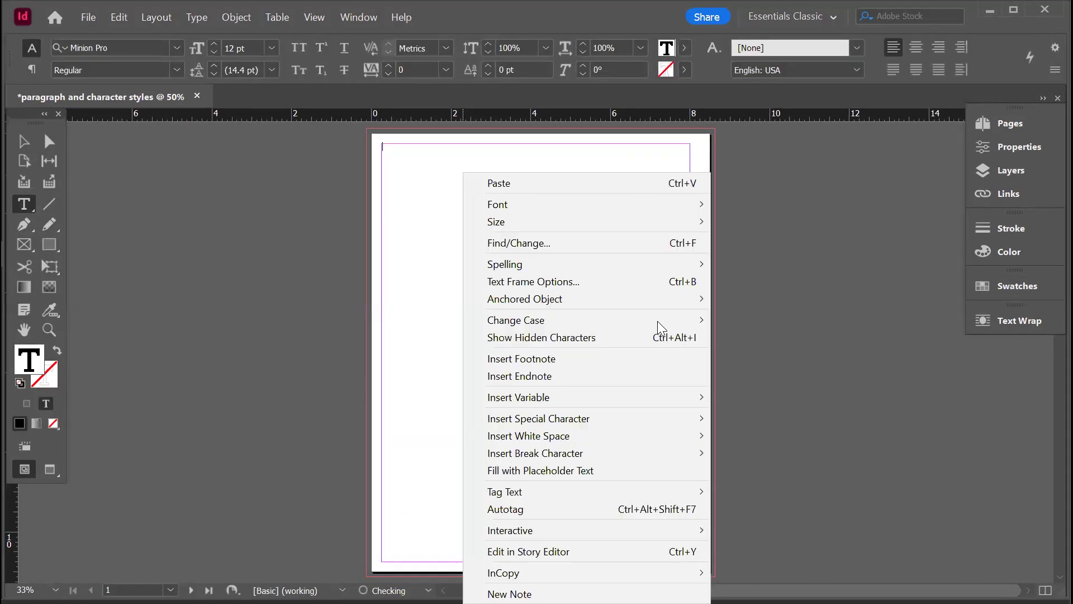
{"action": "left_click", "coordinate": [1011, 146]}
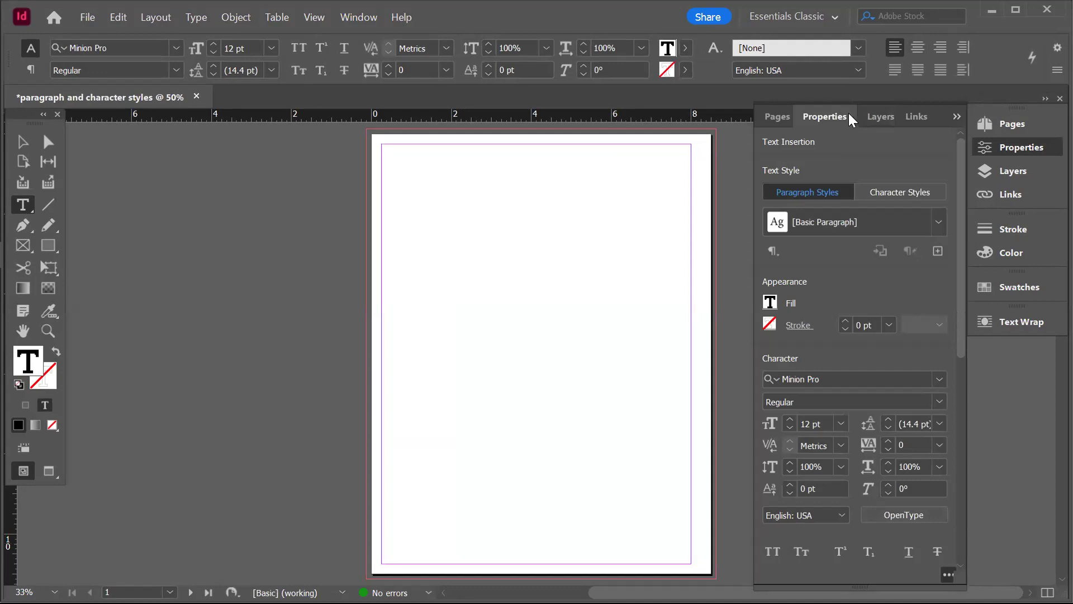
{"action": "left_click_drag", "start_coordinate": [849, 113], "coordinate": [737, 93]}
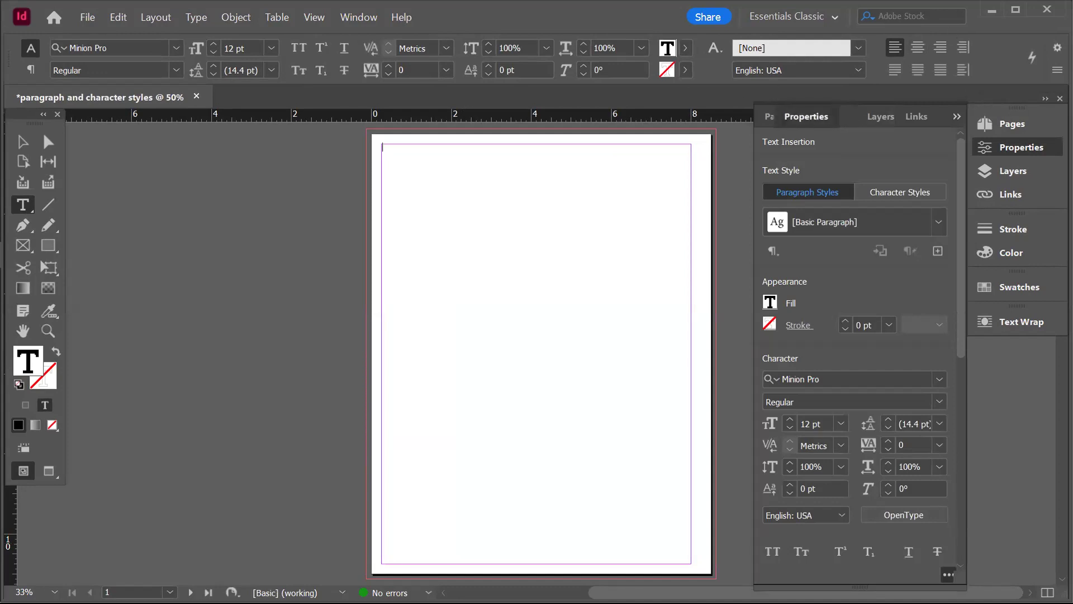
{"action": "left_click_drag", "start_coordinate": [806, 116], "coordinate": [876, 34]}
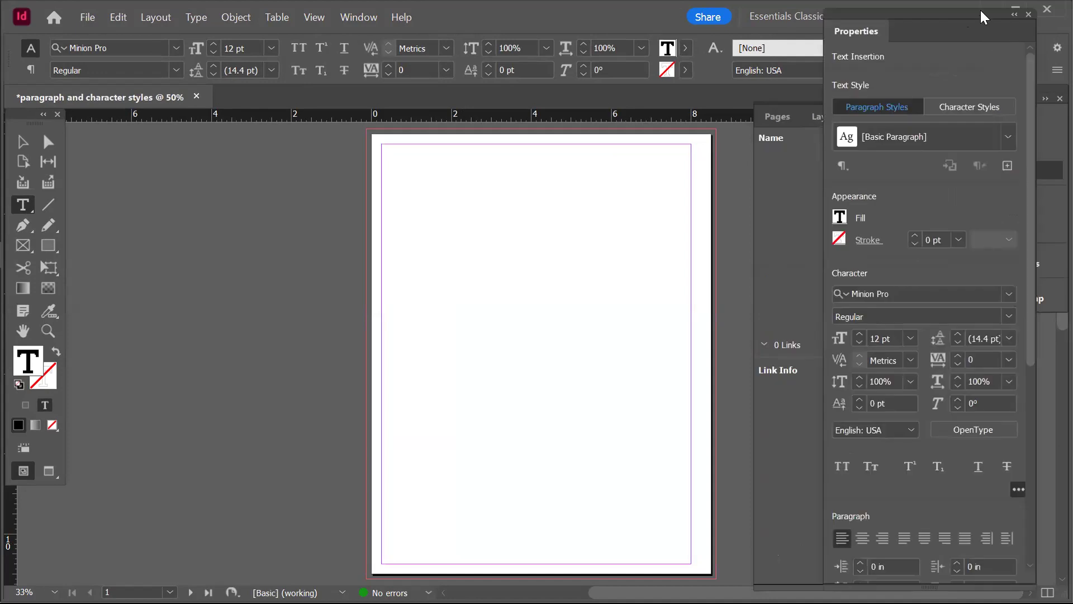
{"action": "left_click_drag", "start_coordinate": [974, 11], "coordinate": [977, 2]}
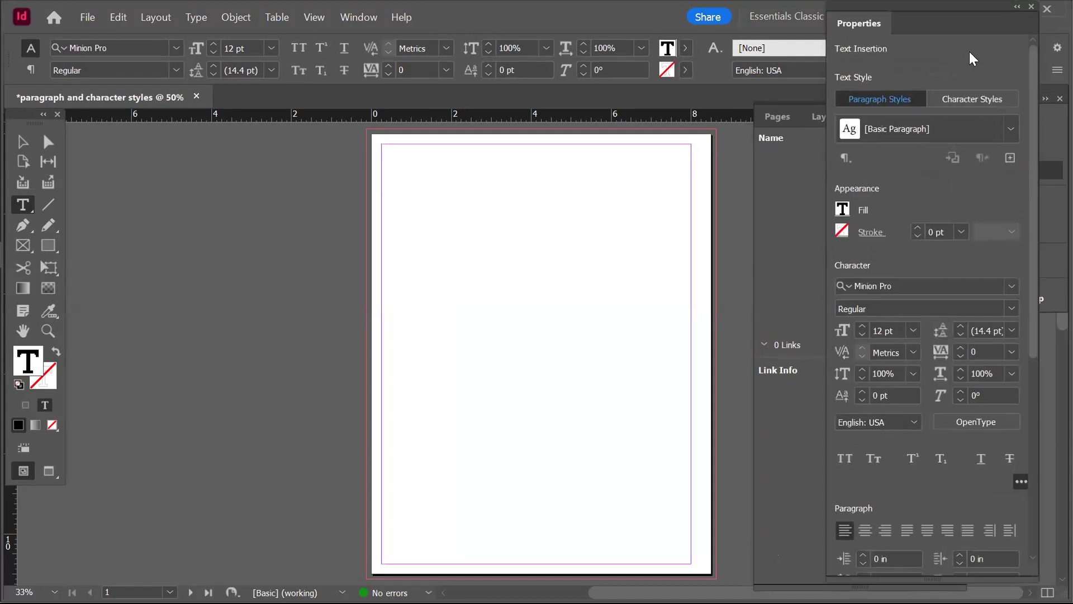
{"action": "left_click", "coordinate": [1018, 7]}
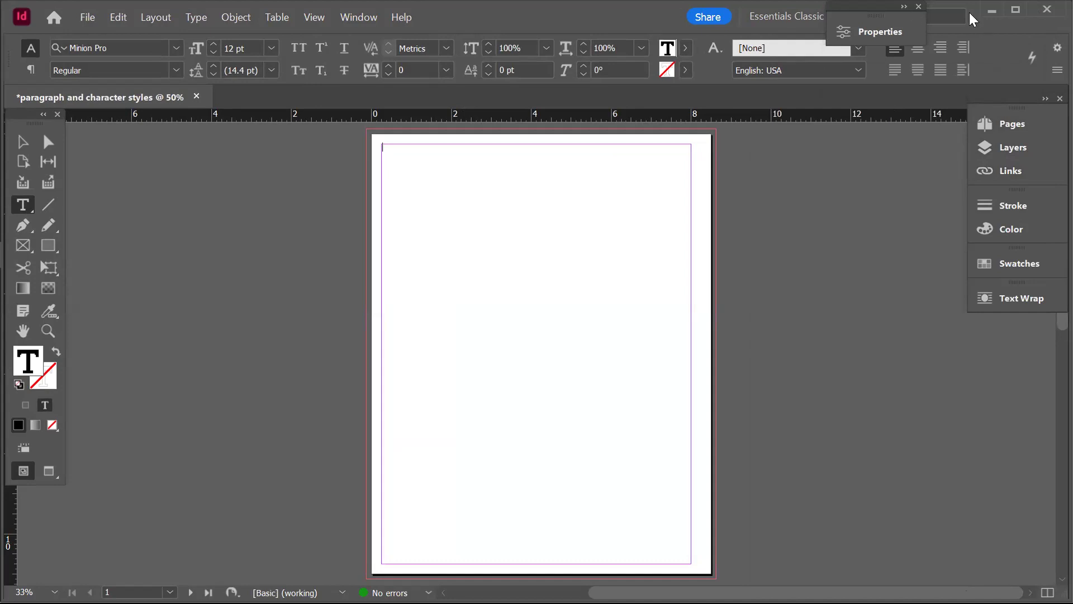
{"action": "left_click", "coordinate": [957, 42]}
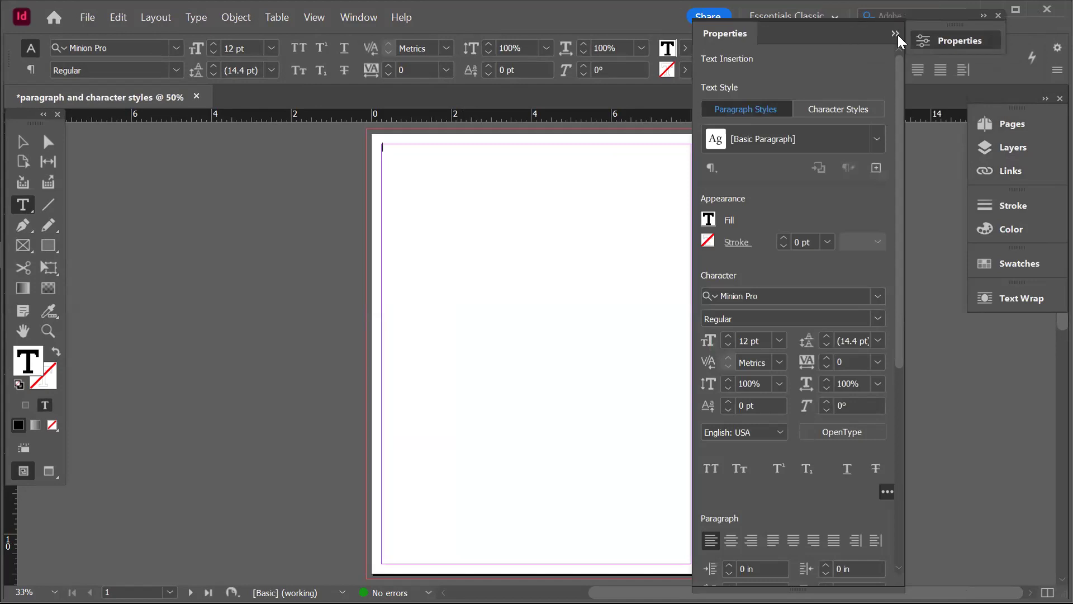
{"action": "left_click", "coordinate": [1017, 22]}
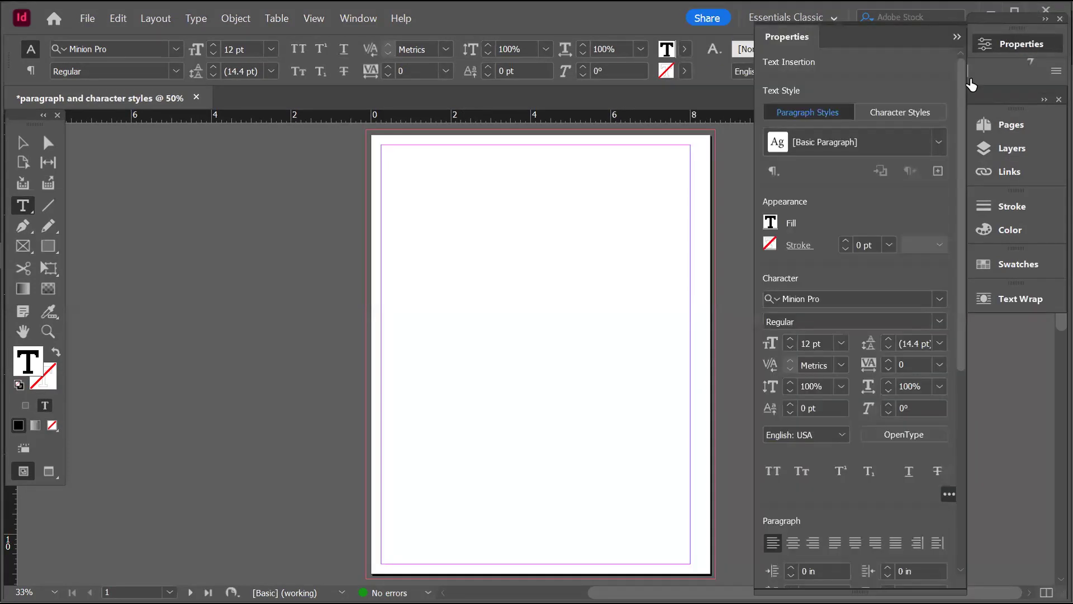
{"action": "scroll", "coordinate": [854, 391], "scroll_direction": "down", "scroll_amount": 5}
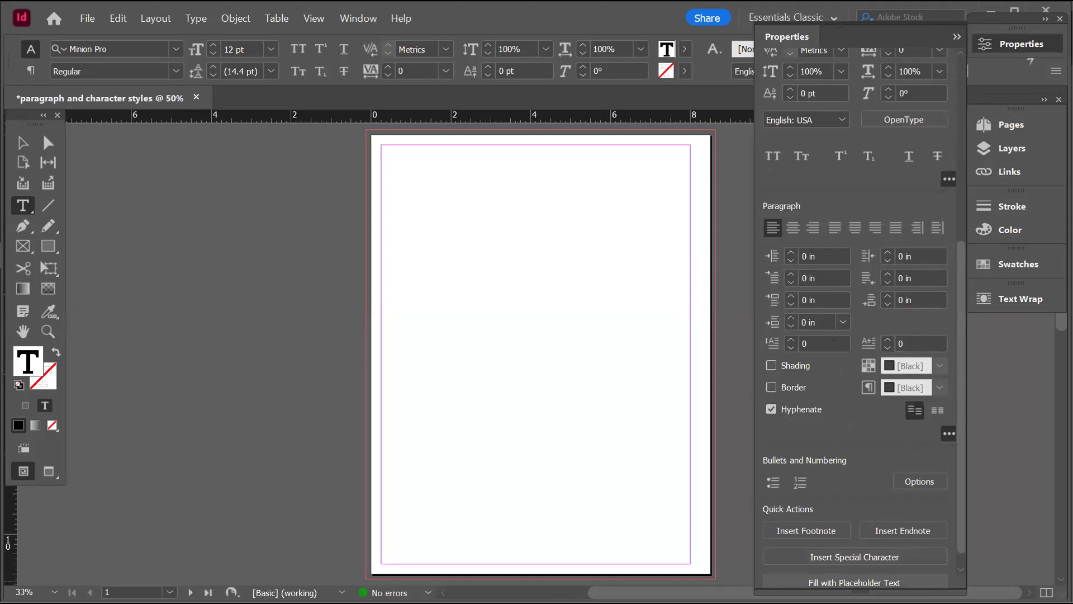
Fill the frame with placeholder text and apply Paragraph Style 1 to the last paragraph
{"action": "left_click", "coordinate": [854, 582]}
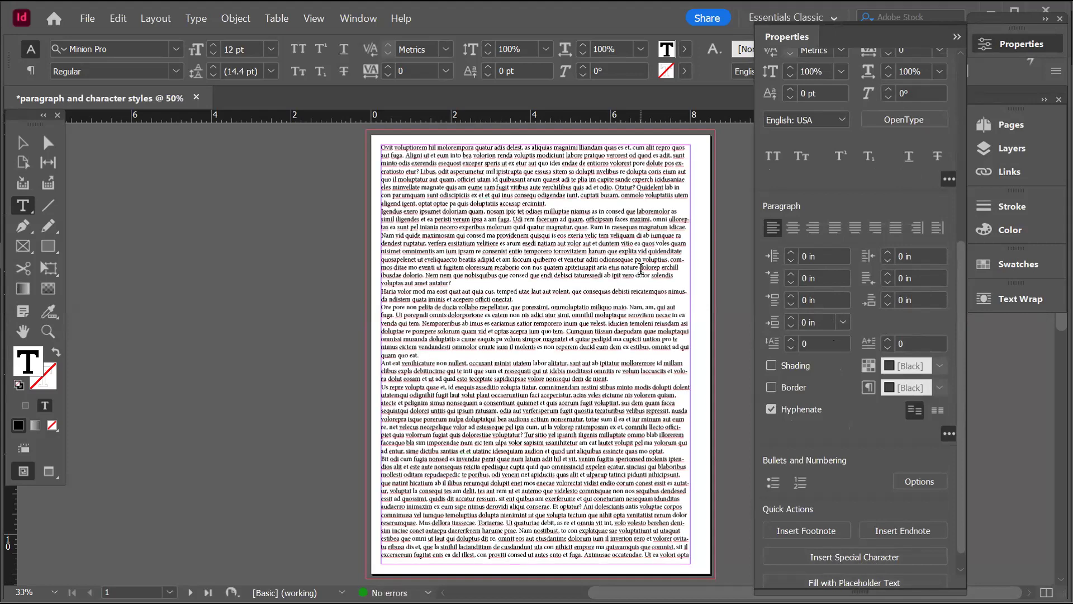
{"action": "scroll", "coordinate": [868, 371], "scroll_direction": "up", "scroll_amount": 5}
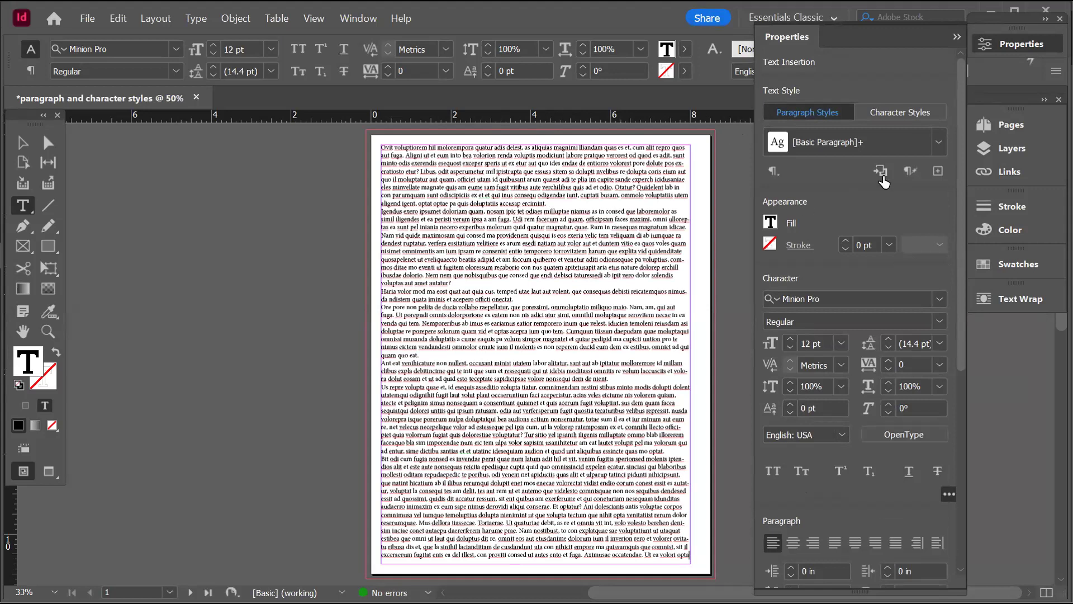
{"action": "left_click", "coordinate": [940, 141]}
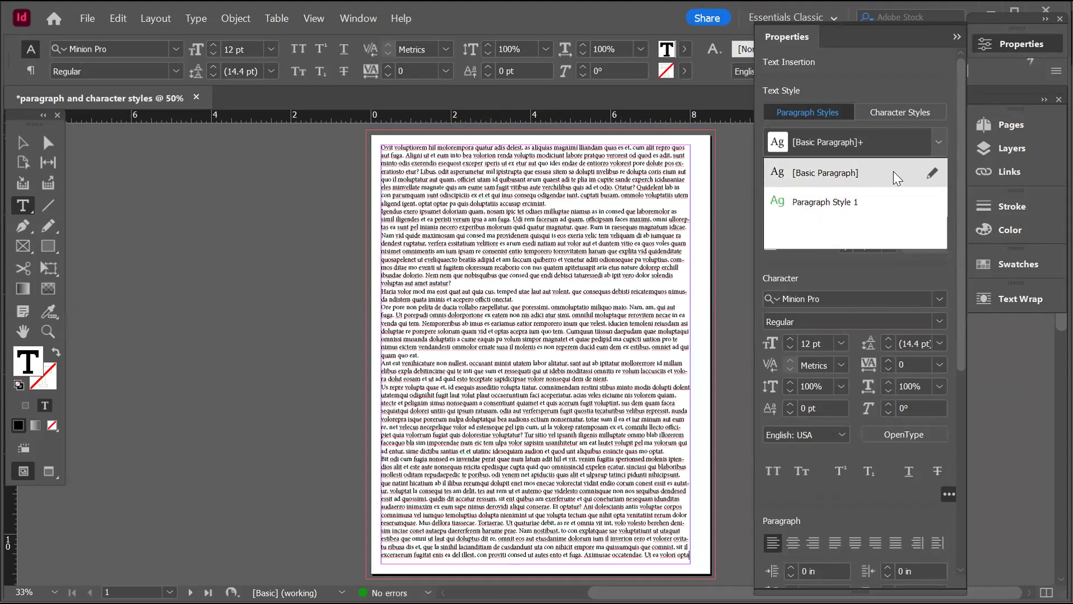
{"action": "left_click", "coordinate": [825, 202]}
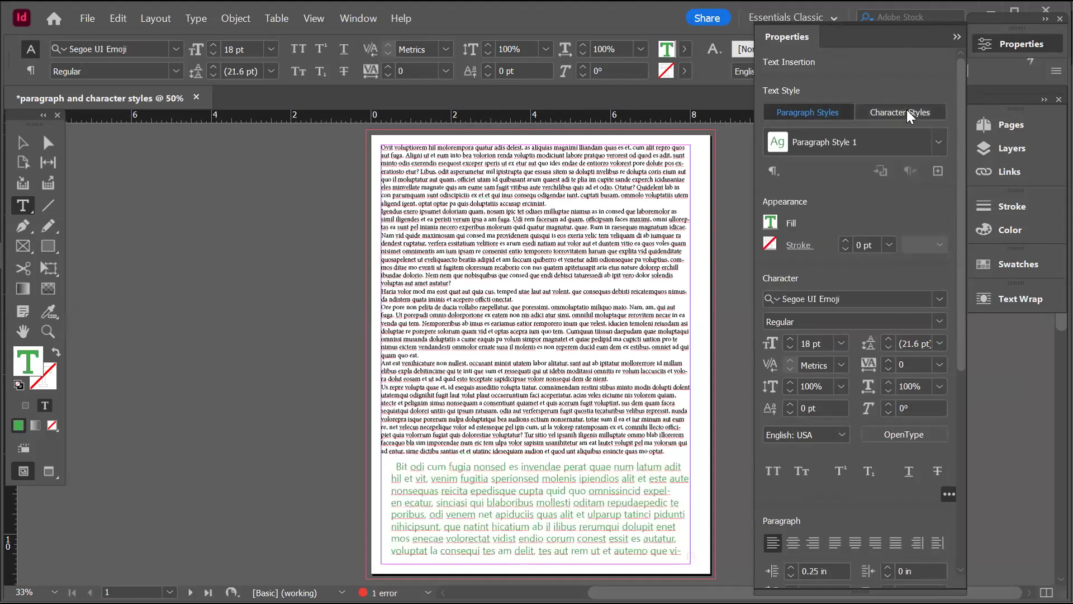
Browse the character and paragraph style lists in Properties, then close them
{"action": "left_click", "coordinate": [907, 111]}
{"action": "left_click", "coordinate": [940, 142]}
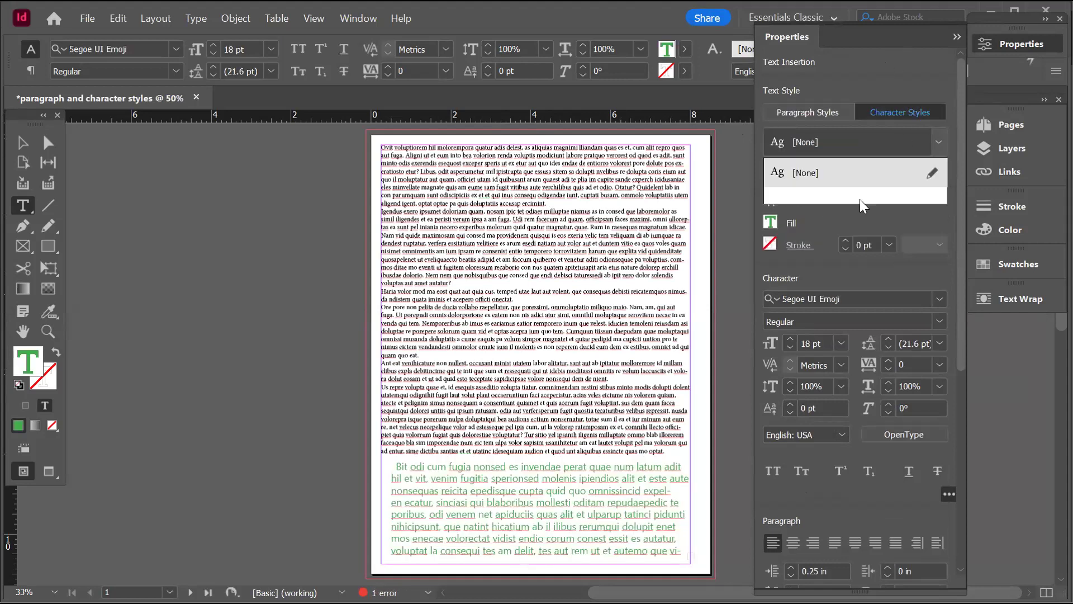
{"action": "left_click", "coordinate": [831, 114]}
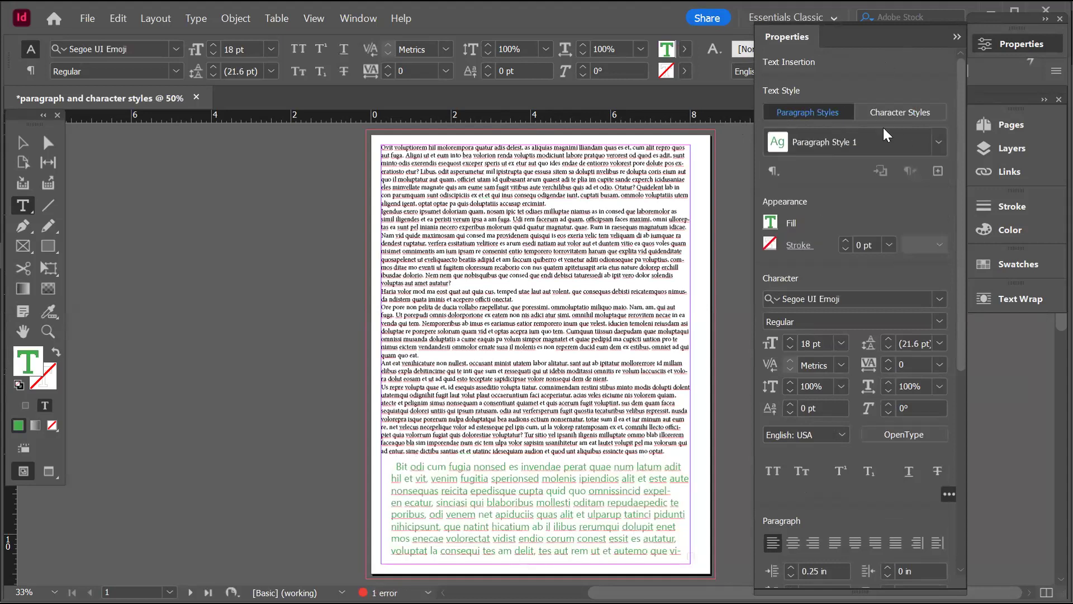
{"action": "left_click", "coordinate": [939, 142]}
{"action": "left_click", "coordinate": [914, 57]}
{"action": "left_click", "coordinate": [938, 142]}
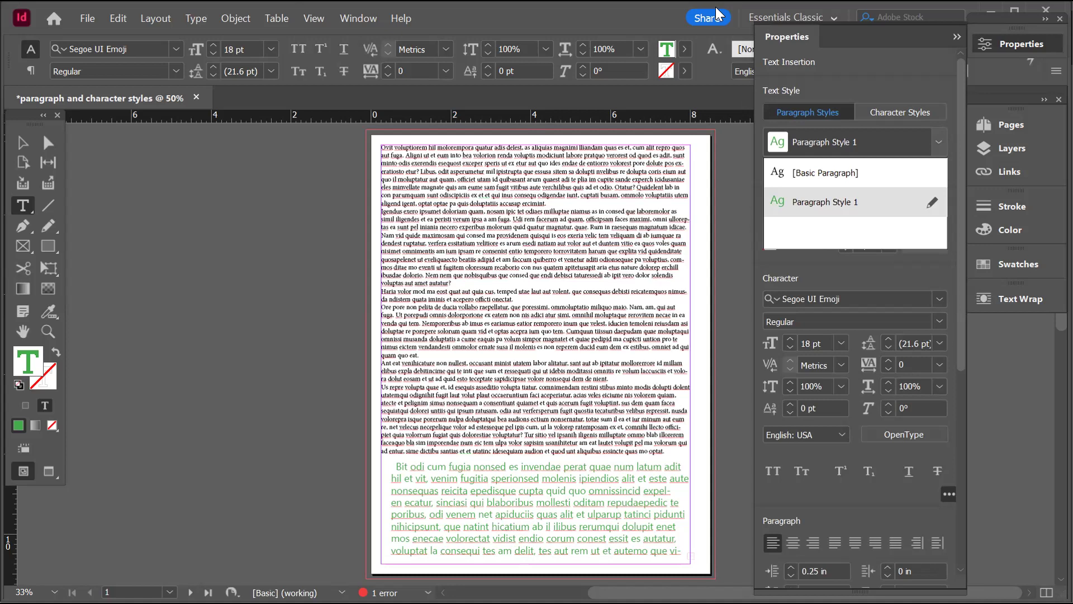
{"action": "left_click", "coordinate": [87, 20]}
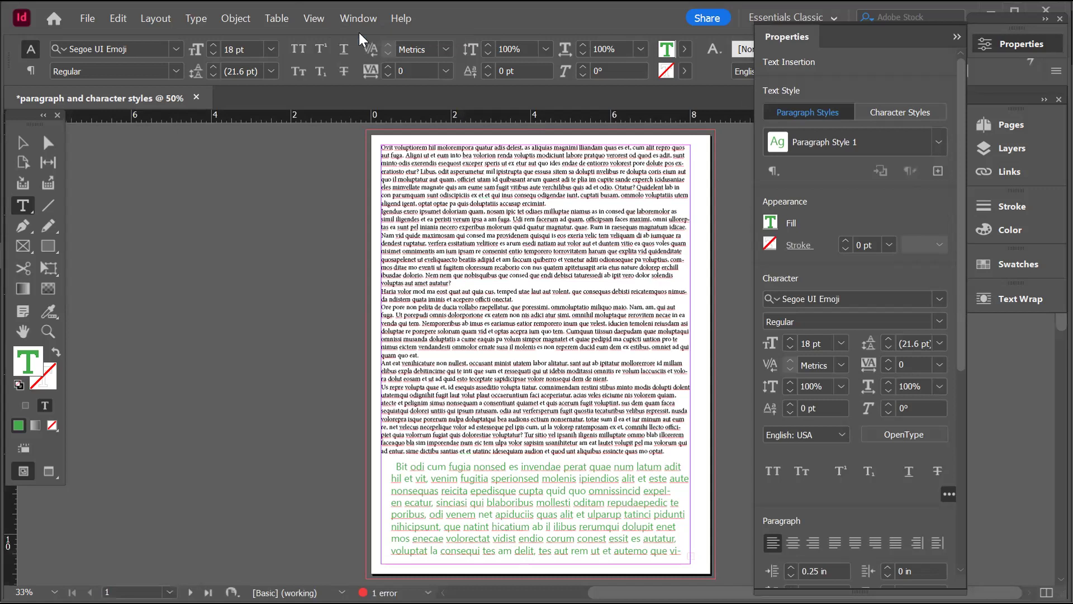
Create a new 8.5 × 11 in, three-page document measured in inches with 3 columns
{"action": "key", "text": "ctrl+n"}
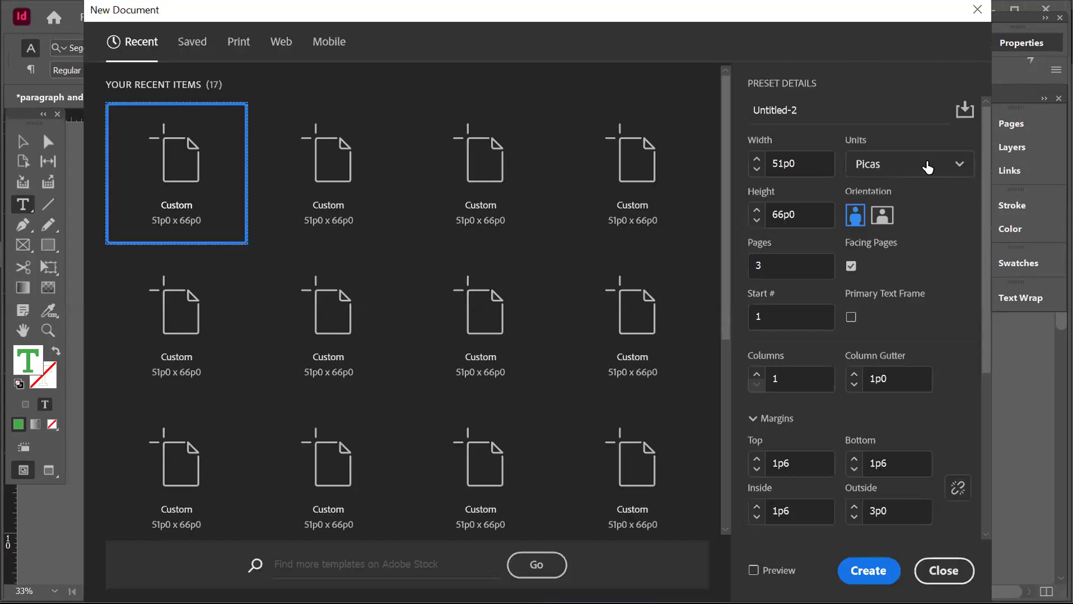
{"action": "left_click", "coordinate": [928, 167]}
{"action": "left_click", "coordinate": [892, 248]}
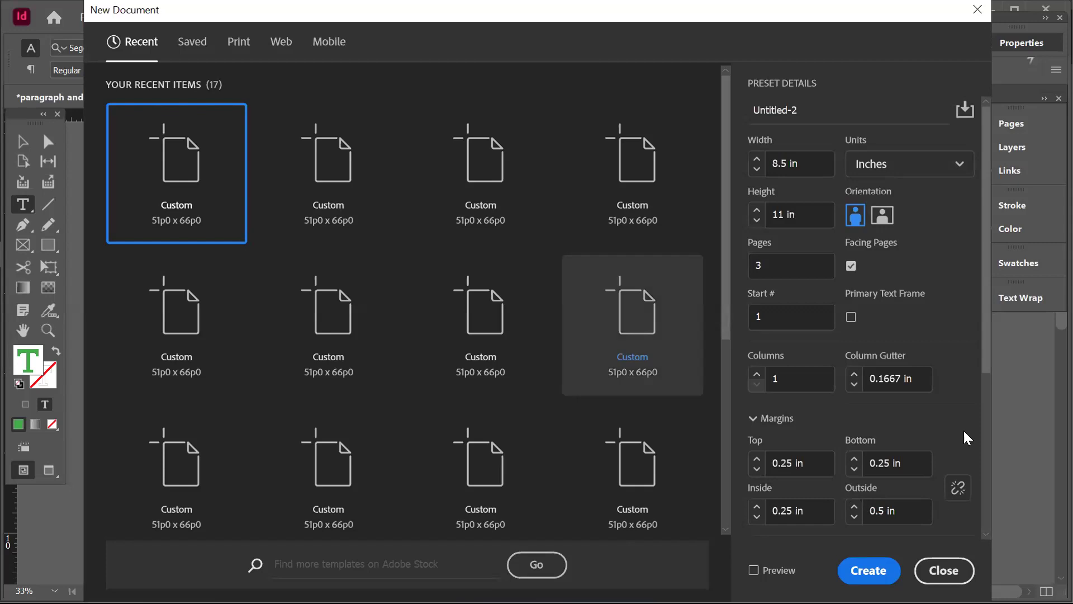
{"action": "left_click", "coordinate": [895, 379]}
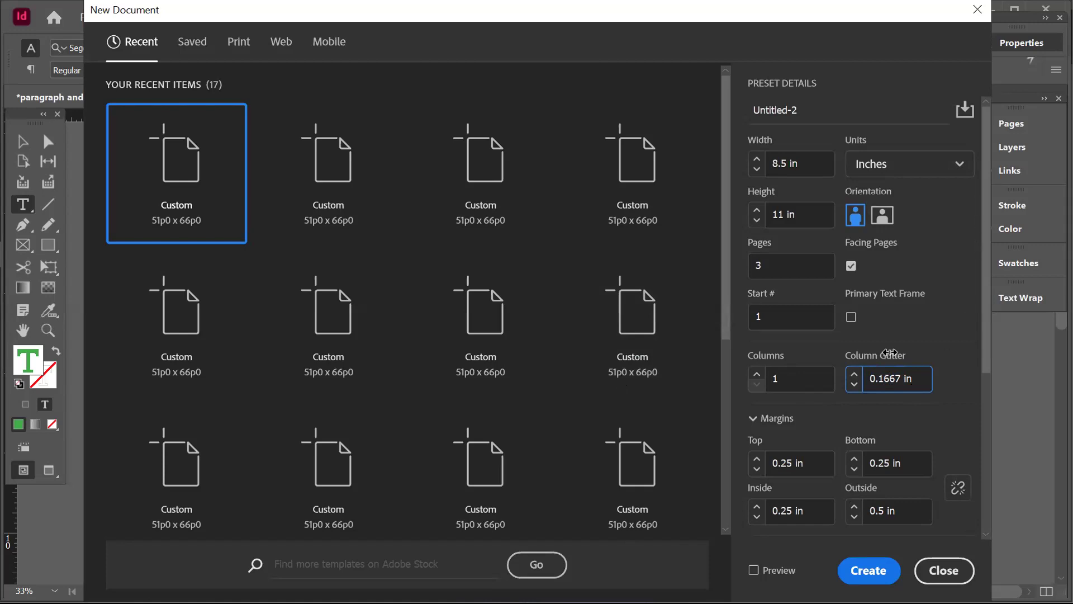
{"action": "left_click", "coordinate": [757, 374]}
{"action": "left_click", "coordinate": [757, 374]}
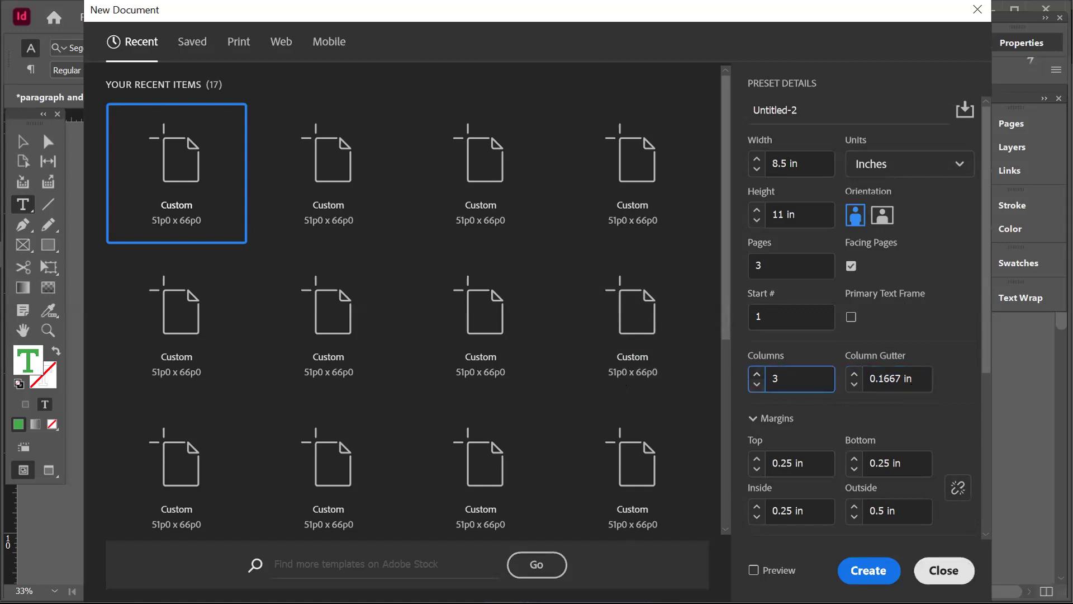
{"action": "left_click", "coordinate": [943, 570]}
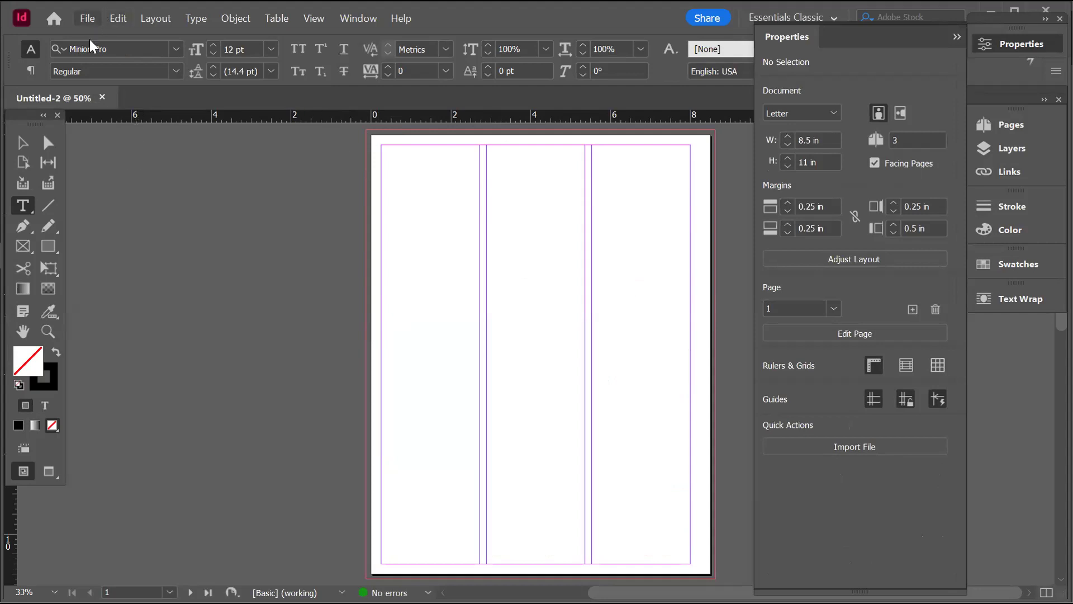
Create a single-column, 3-page document (Untitled-3) and close the three-column Untitled-2
{"action": "left_click", "coordinate": [87, 18]}
{"action": "mouse_move", "coordinate": [313, 37]}
{"action": "left_click", "coordinate": [369, 37]}
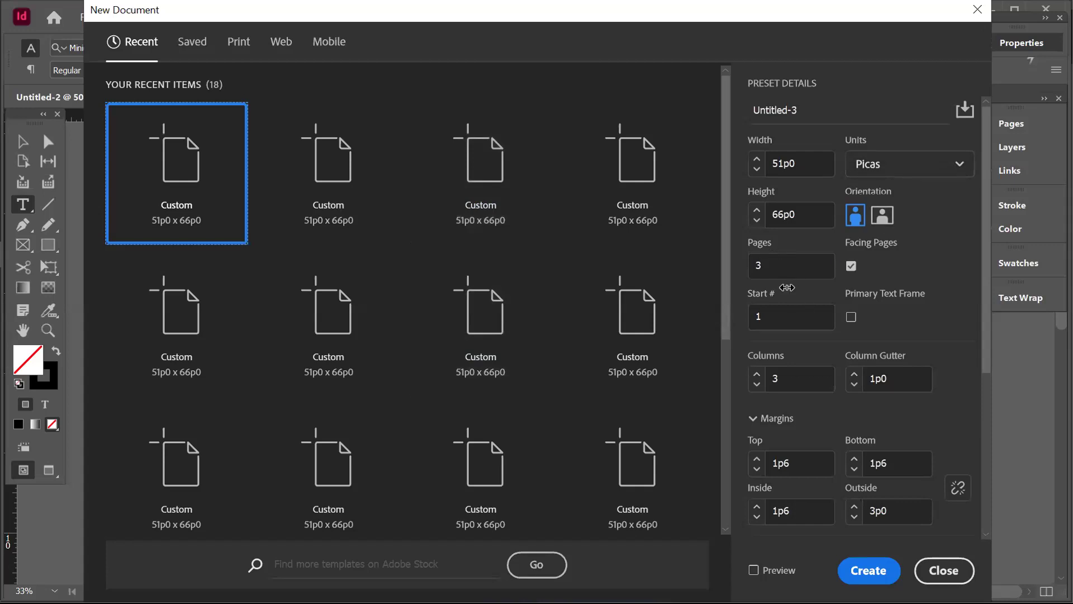
{"action": "left_click", "coordinate": [758, 385]}
{"action": "left_click", "coordinate": [758, 386]}
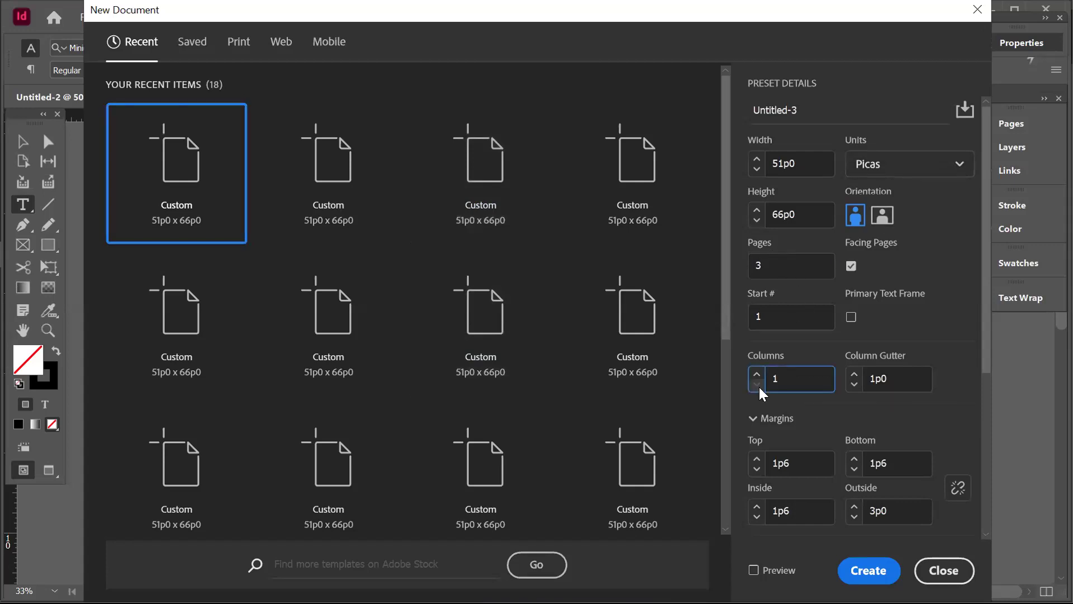
{"action": "left_click", "coordinate": [809, 264]}
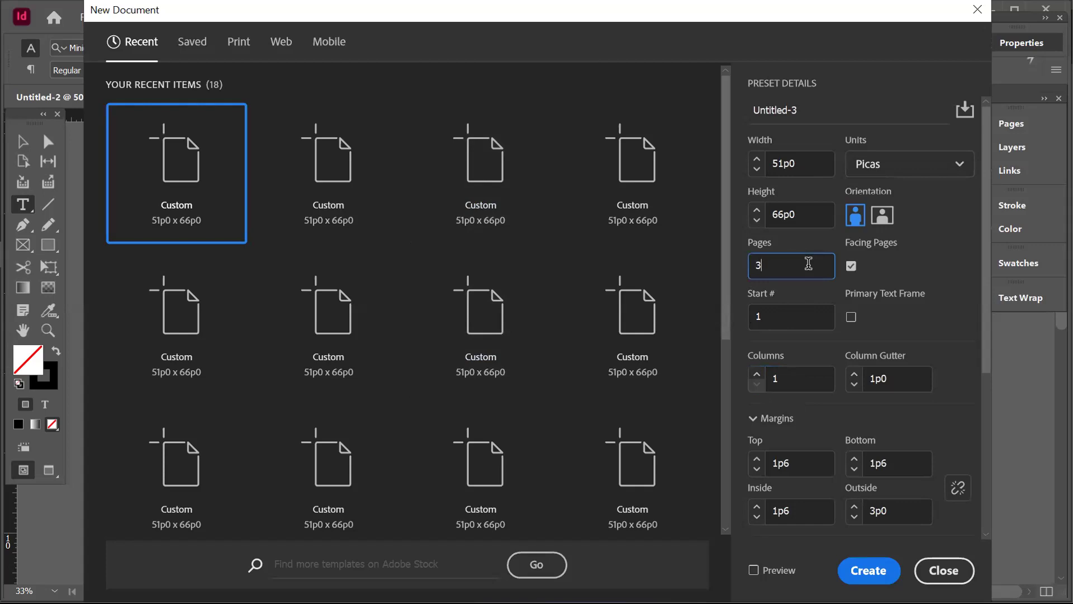
{"action": "left_click", "coordinate": [875, 570]}
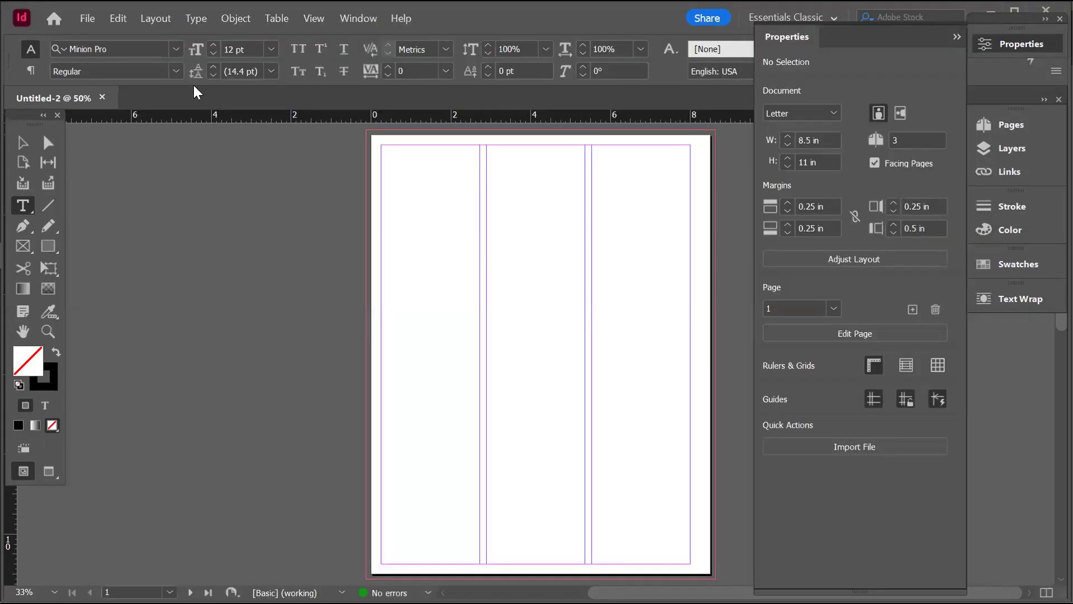
{"action": "left_click", "coordinate": [103, 97]}
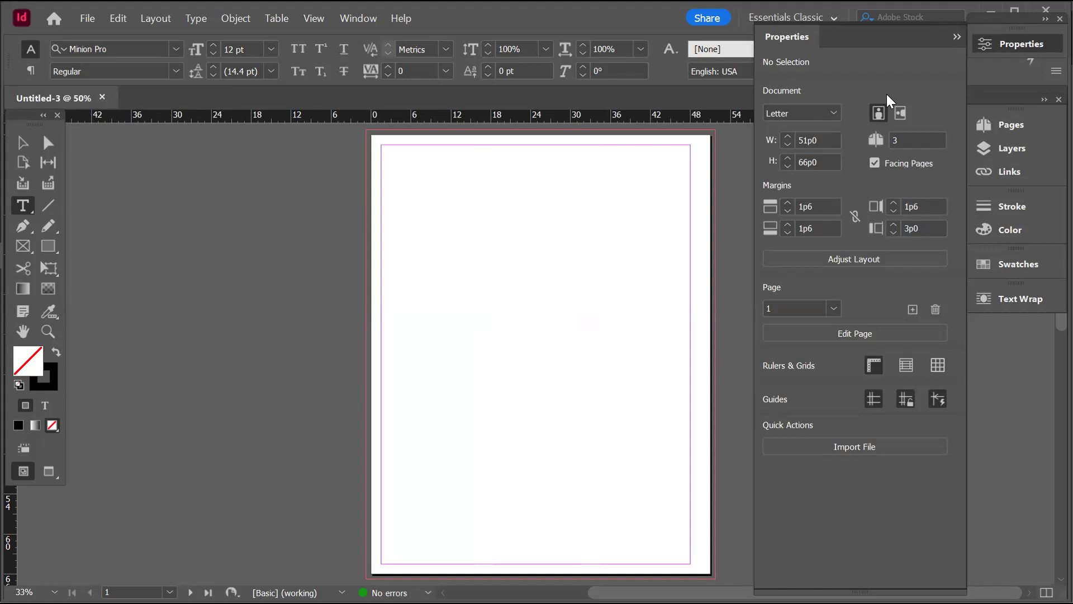
Draw a margin-to-margin text frame on page one and fill it with placeholder text
{"action": "left_click_drag", "start_coordinate": [382, 145], "coordinate": [691, 564]}
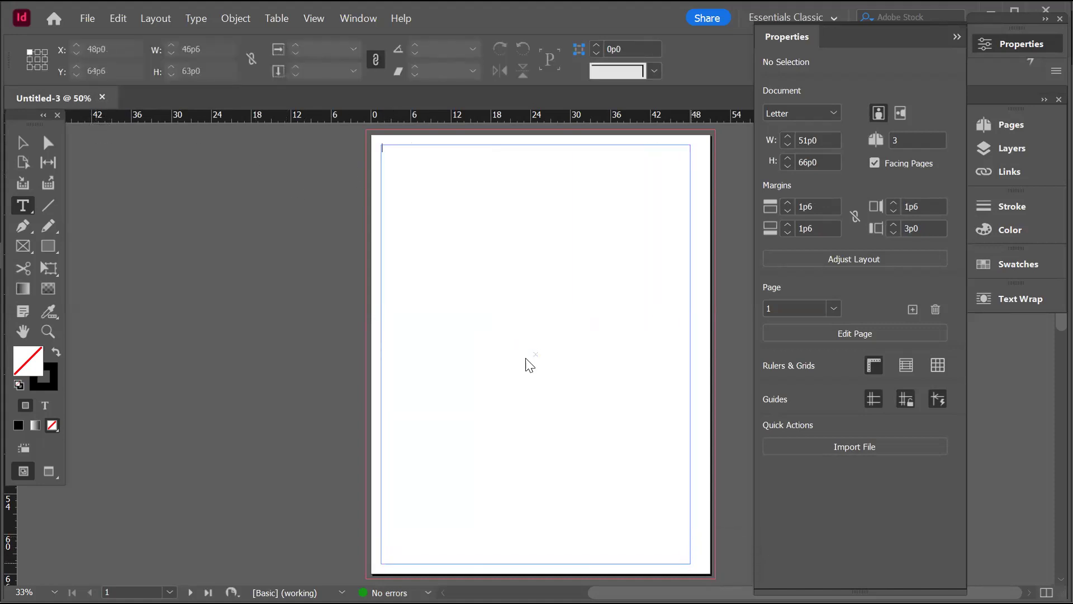
{"action": "key", "text": "ctrl+alt+shift+p"}
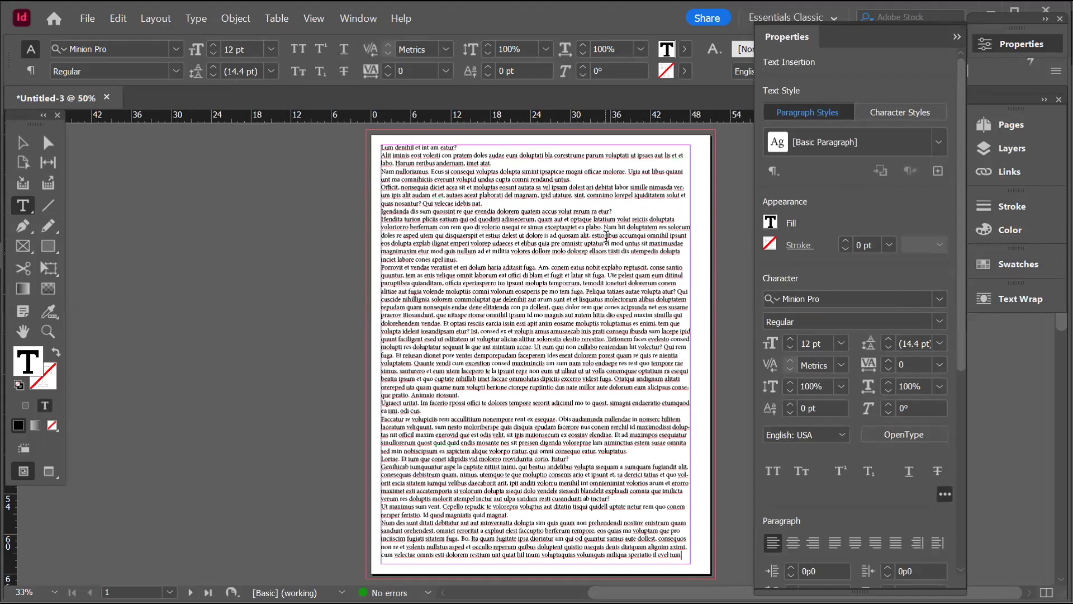
{"action": "left_click", "coordinate": [941, 141]}
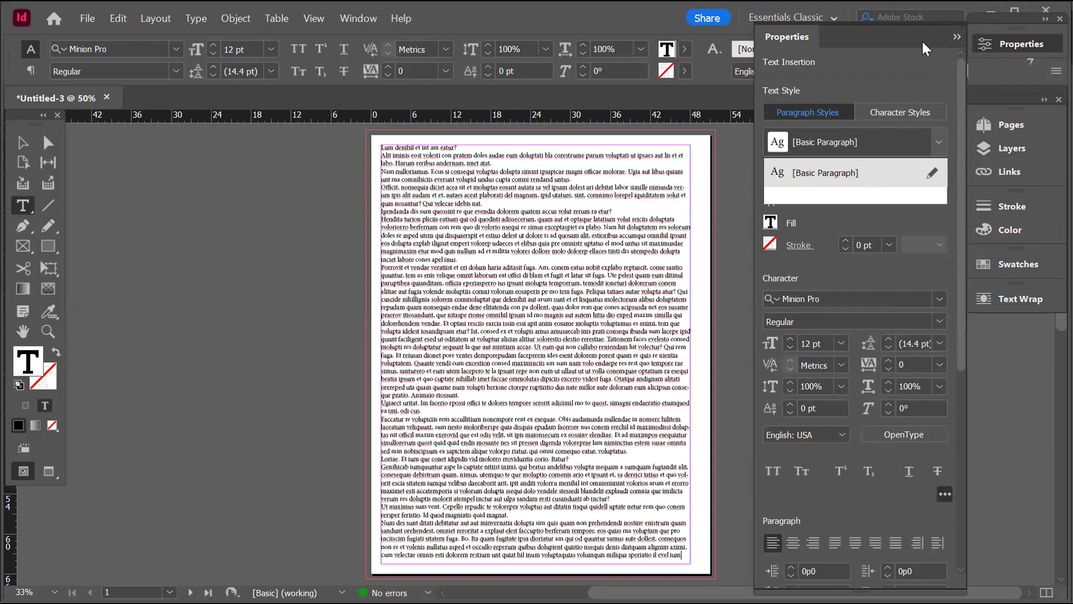
{"action": "left_click", "coordinate": [333, 32]}
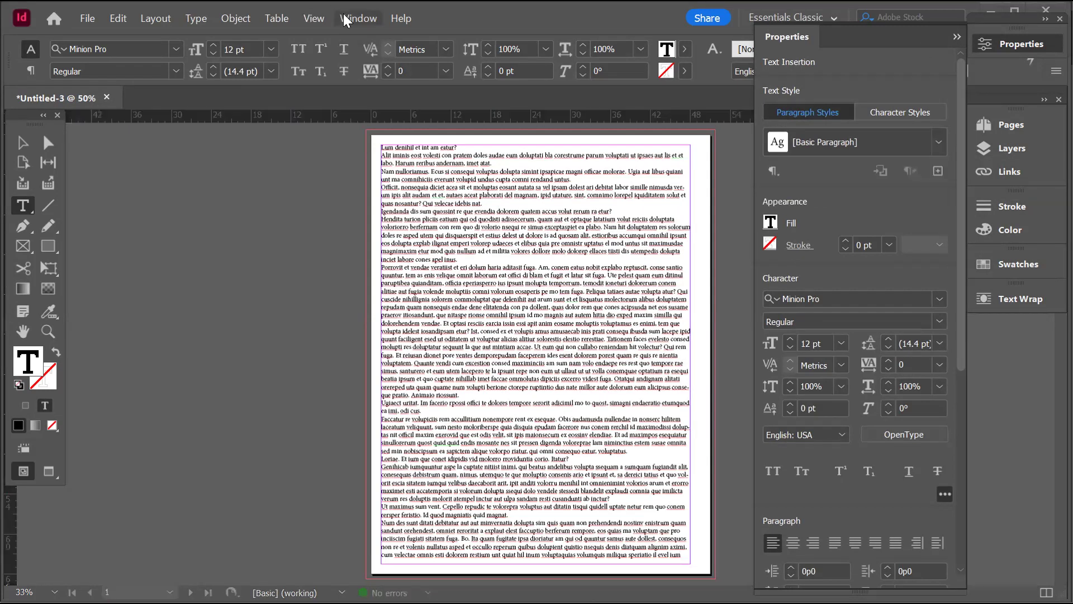
{"action": "left_click", "coordinate": [231, 13]}
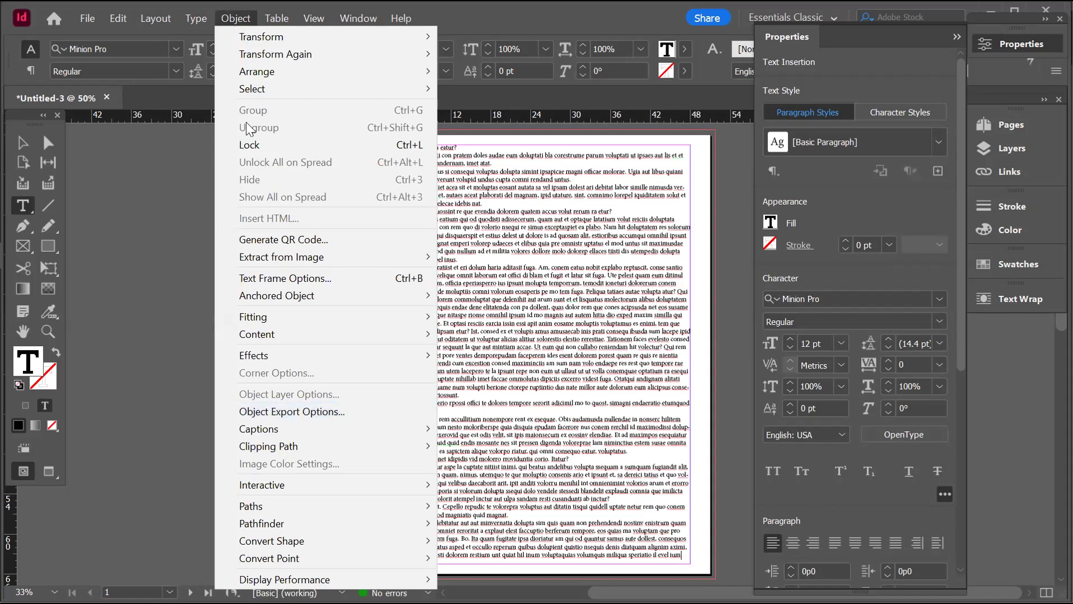
{"action": "left_click", "coordinate": [58, 228]}
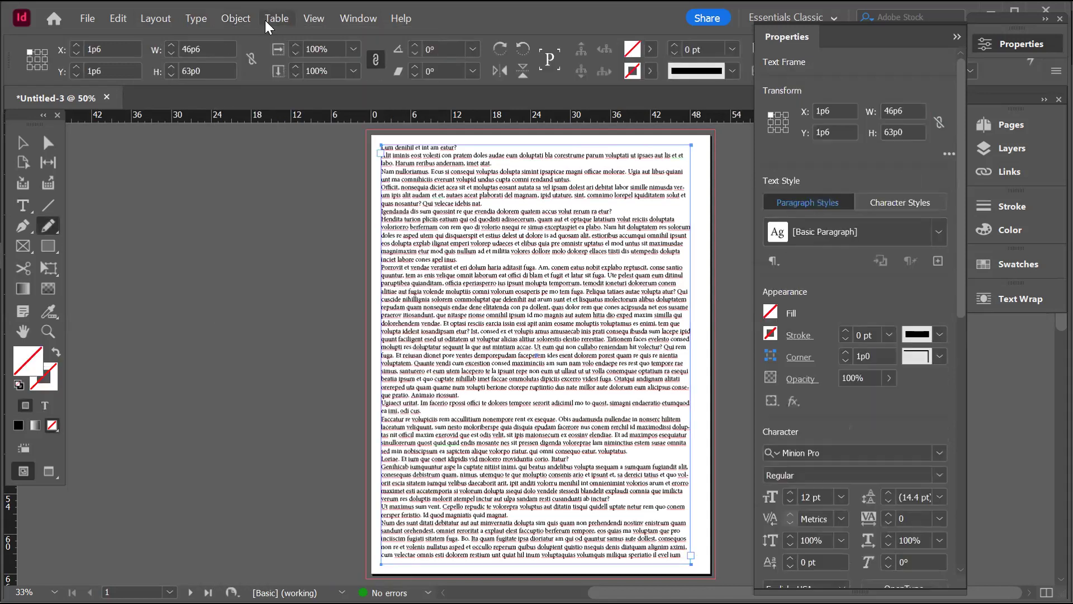
{"action": "left_click", "coordinate": [158, 20]}
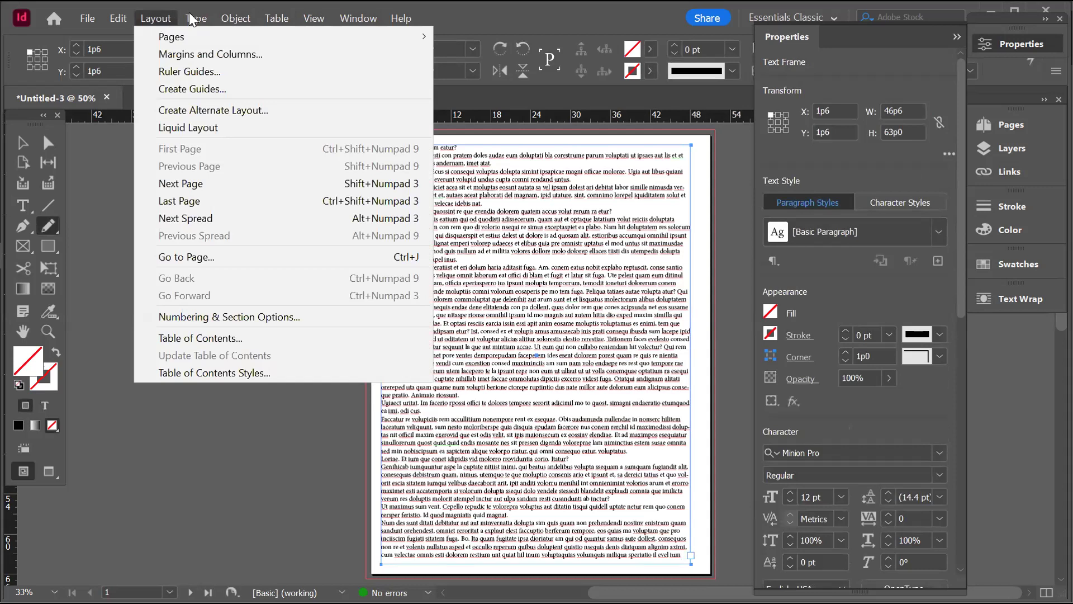
{"action": "mouse_move", "coordinate": [213, 16]}
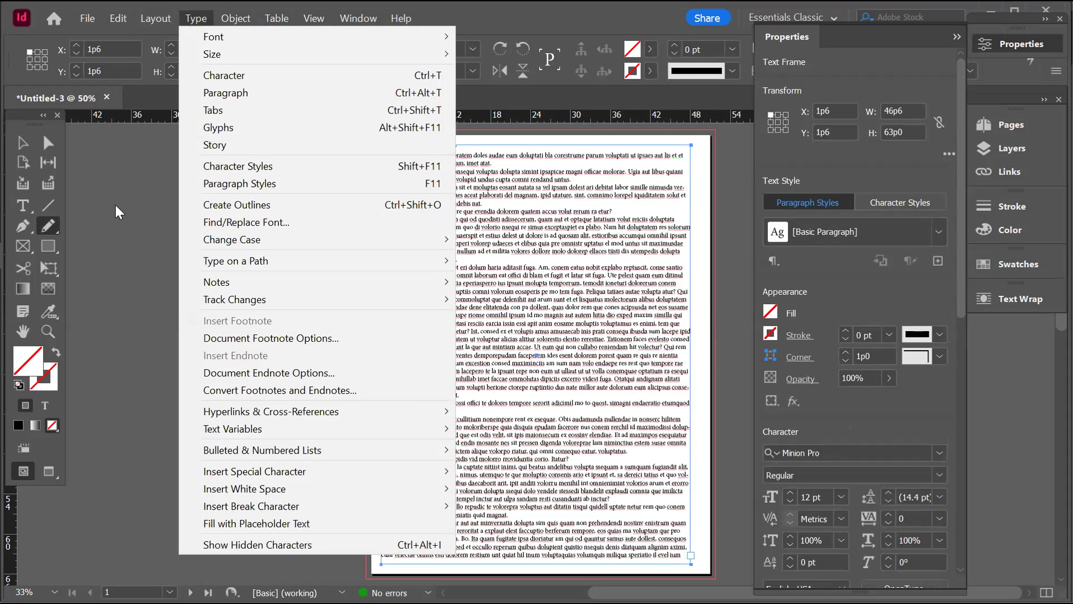
{"action": "left_click", "coordinate": [187, 3]}
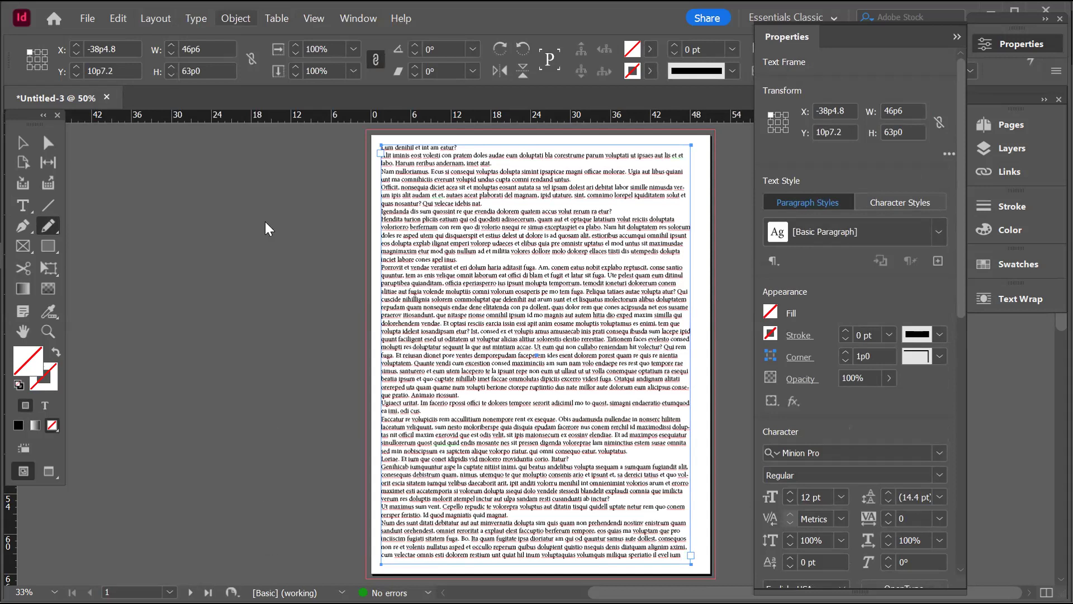
{"action": "left_click", "coordinate": [236, 18]}
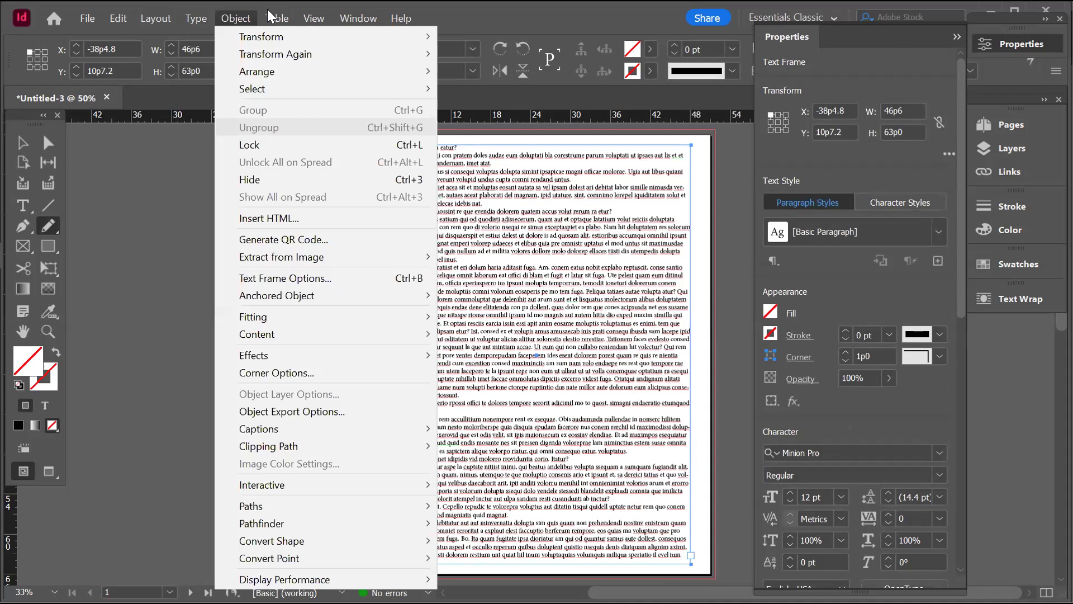
{"action": "mouse_move", "coordinate": [274, 19]}
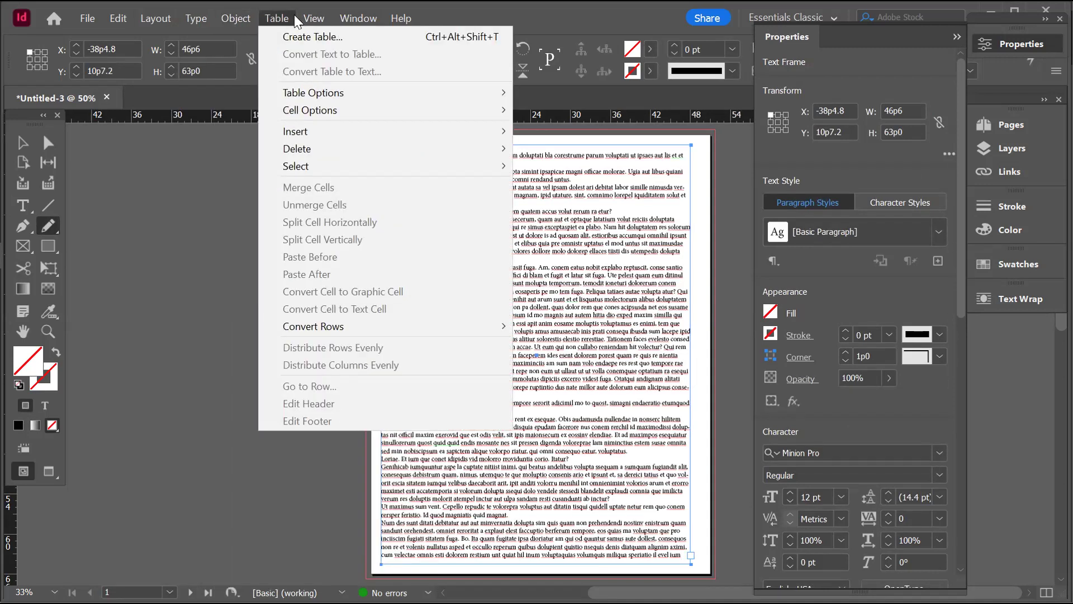
{"action": "mouse_move", "coordinate": [307, 21]}
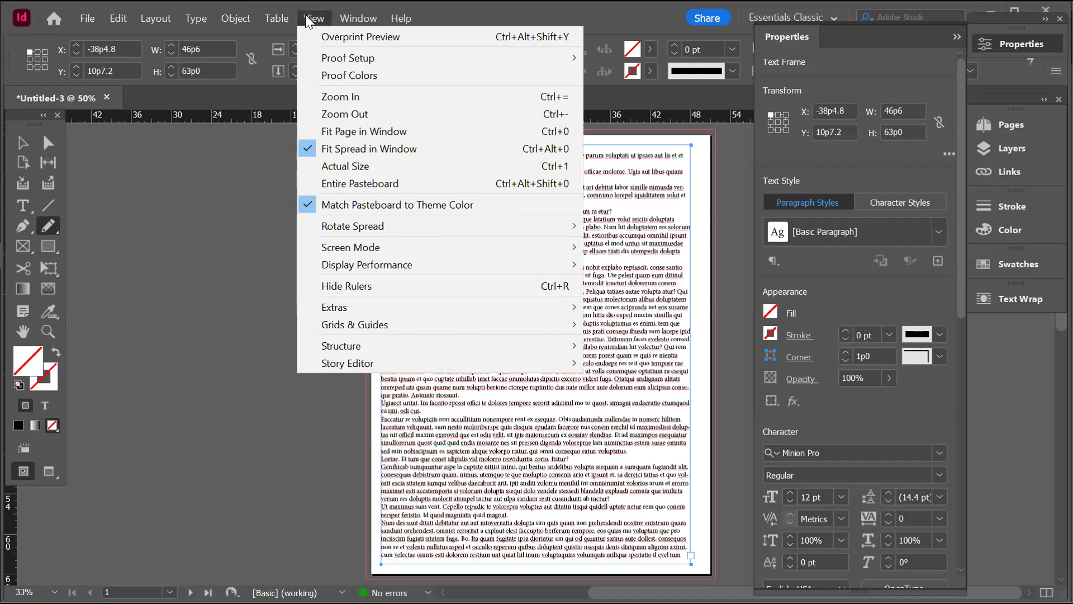
{"action": "mouse_move", "coordinate": [343, 22]}
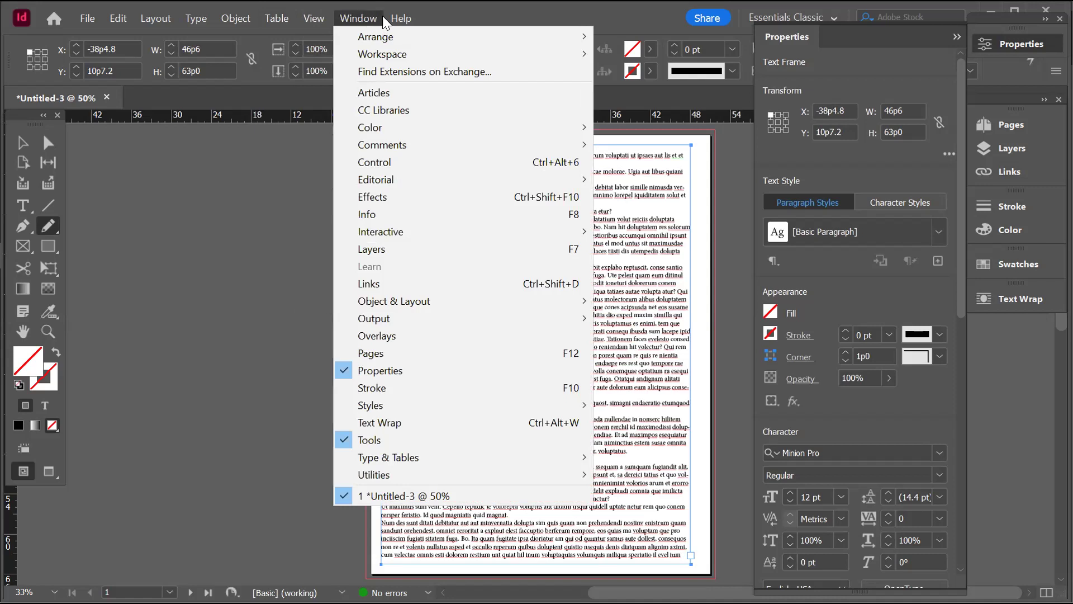
{"action": "mouse_move", "coordinate": [156, 18]}
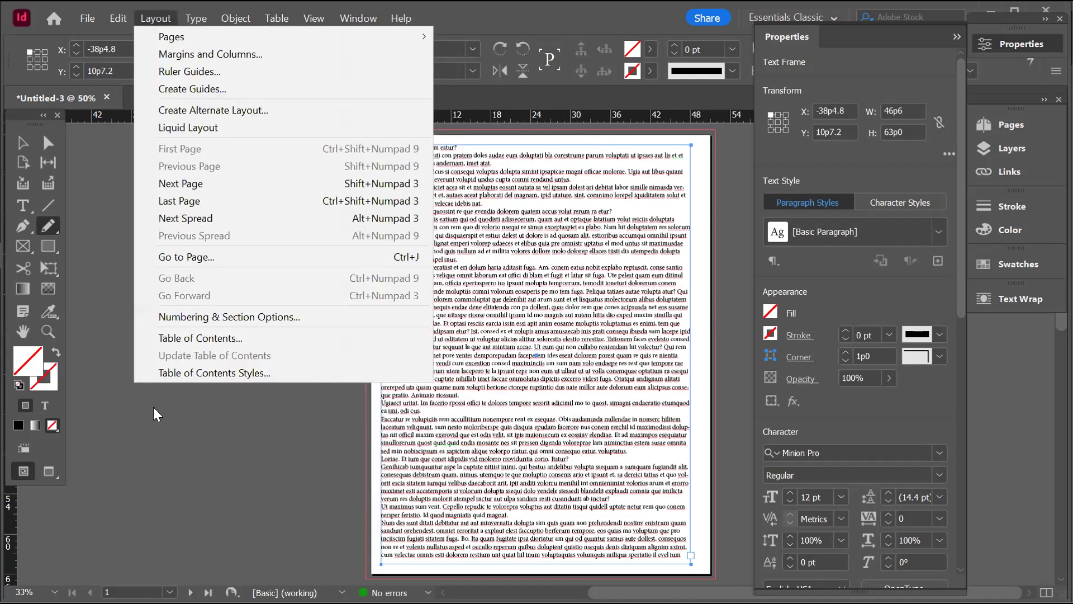
{"action": "left_click", "coordinate": [215, 431]}
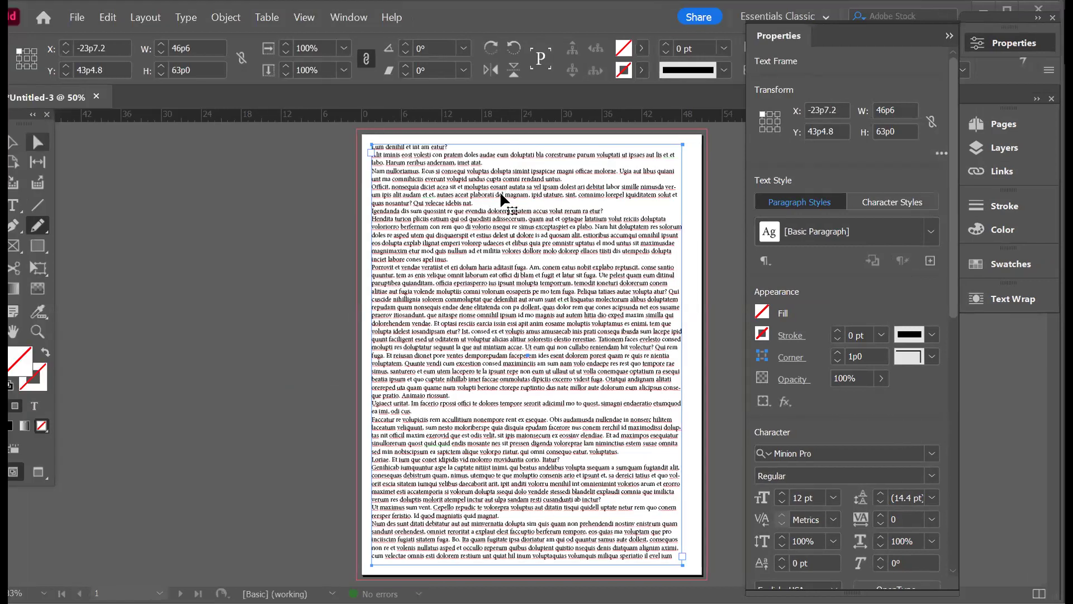
Insert blank paragraphs after 'imet atat.', 'idebis nat.' and 'apel inus.'
{"action": "key", "text": "v"}
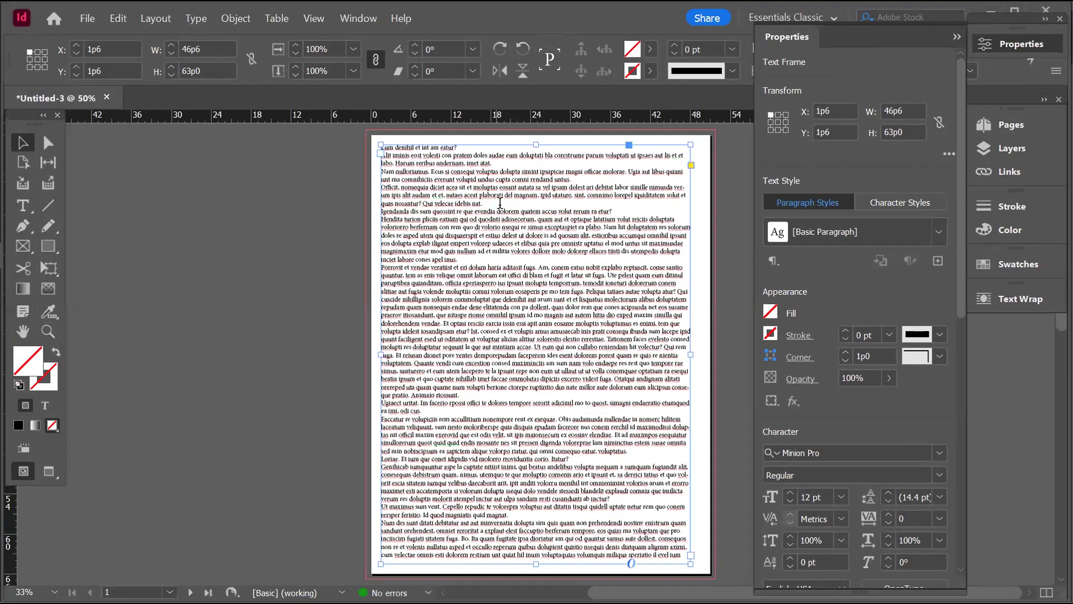
{"action": "triple_click", "coordinate": [500, 203]}
{"action": "left_click", "coordinate": [515, 163]}
{"action": "key", "text": "Return"}
{"action": "left_click", "coordinate": [492, 212]}
{"action": "key", "text": "Return"}
{"action": "left_click", "coordinate": [484, 276]}
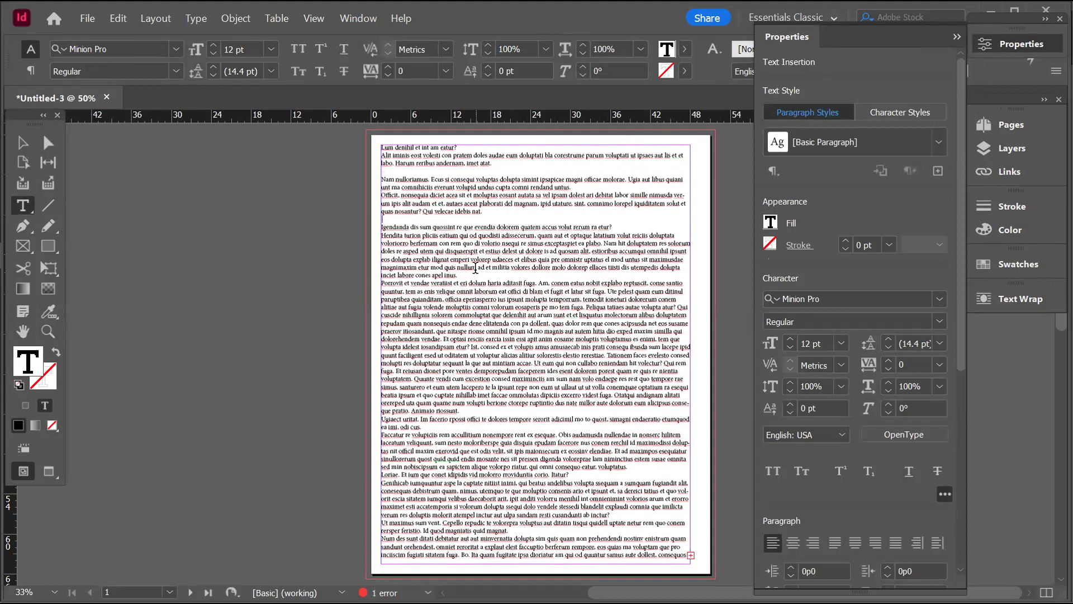
{"action": "key", "text": "Return"}
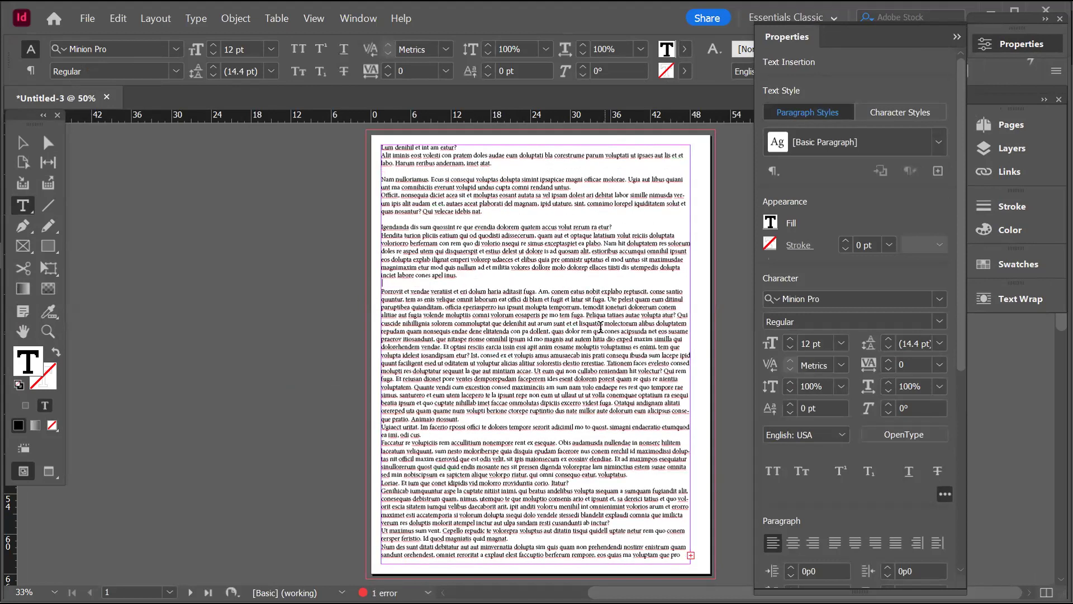
Break the lower paragraphs in two and add blank lines between the new paragraphs
{"action": "left_click", "coordinate": [586, 331]}
{"action": "key", "text": "Return"}
{"action": "left_click", "coordinate": [574, 379]}
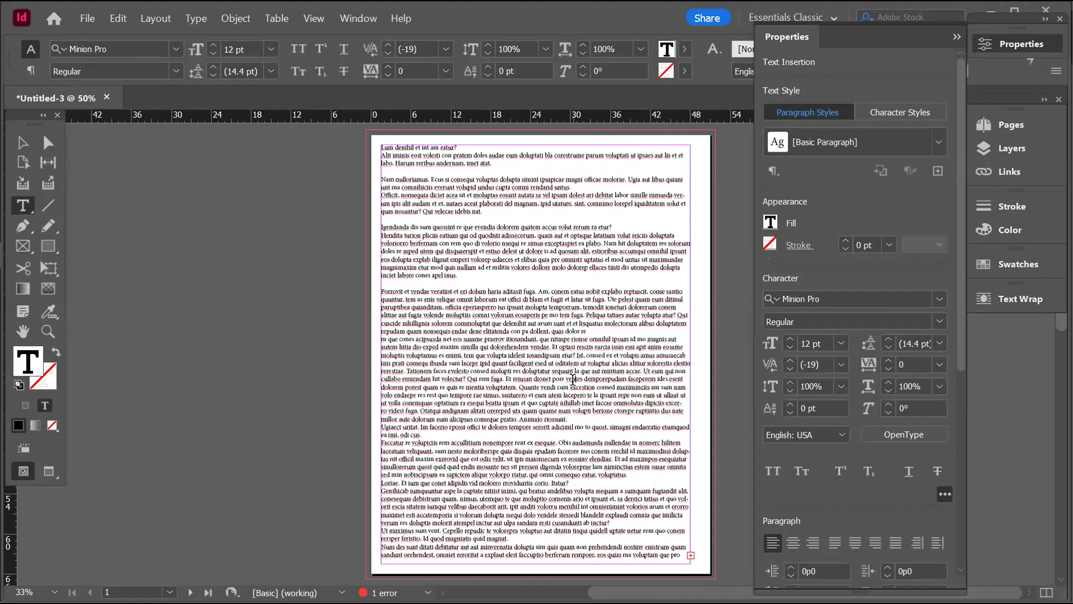
{"action": "key", "text": "Return"}
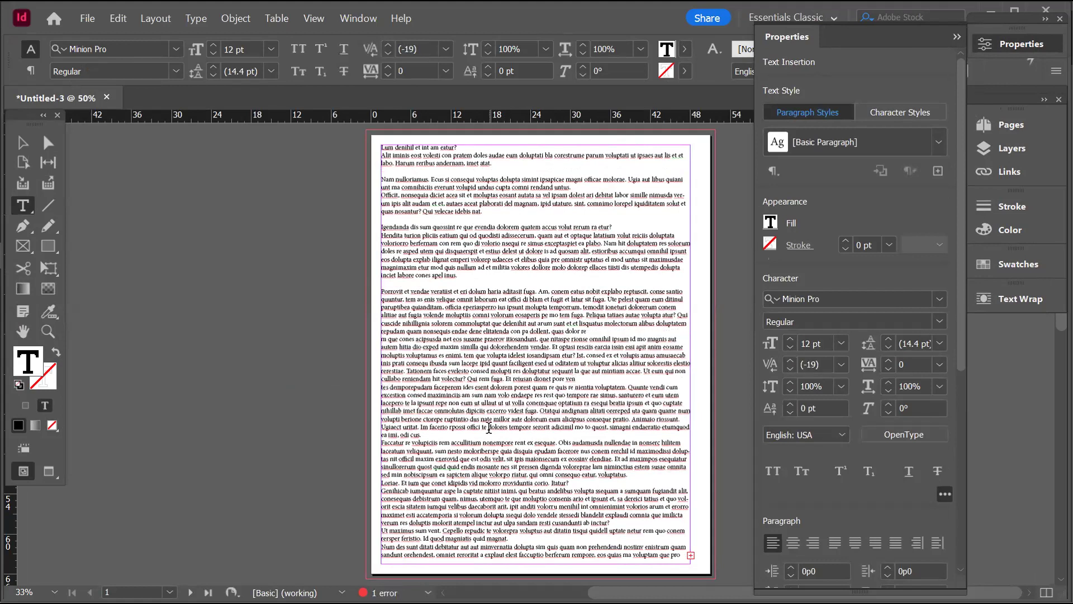
{"action": "left_click", "coordinate": [487, 427]}
{"action": "key", "text": "Return"}
{"action": "left_click", "coordinate": [509, 425]}
{"action": "key", "text": "Return"}
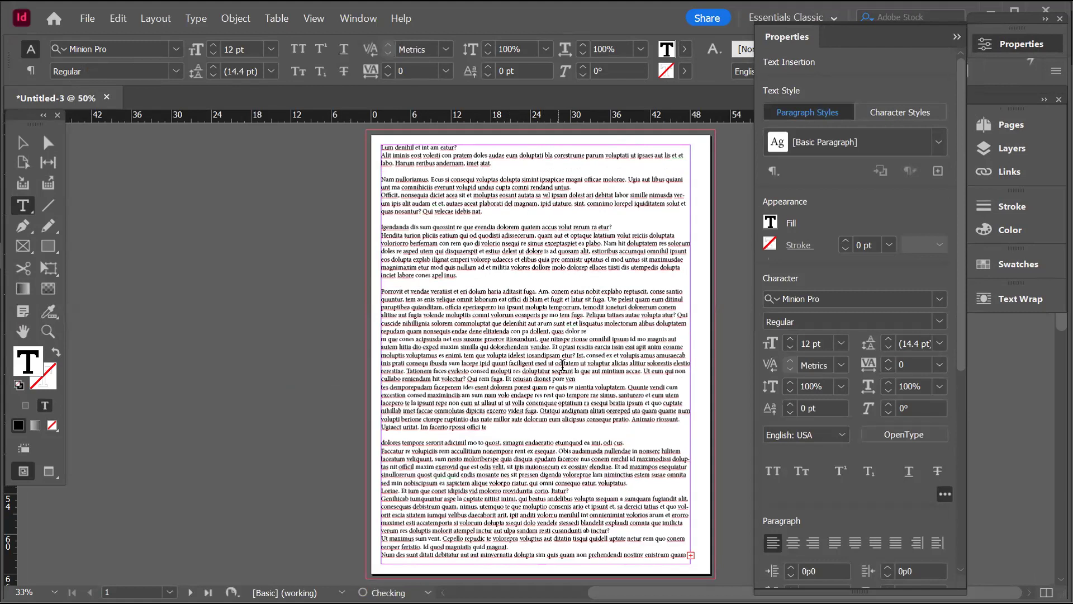
{"action": "left_click", "coordinate": [596, 377]}
{"action": "key", "text": "Return"}
{"action": "left_click", "coordinate": [594, 331]}
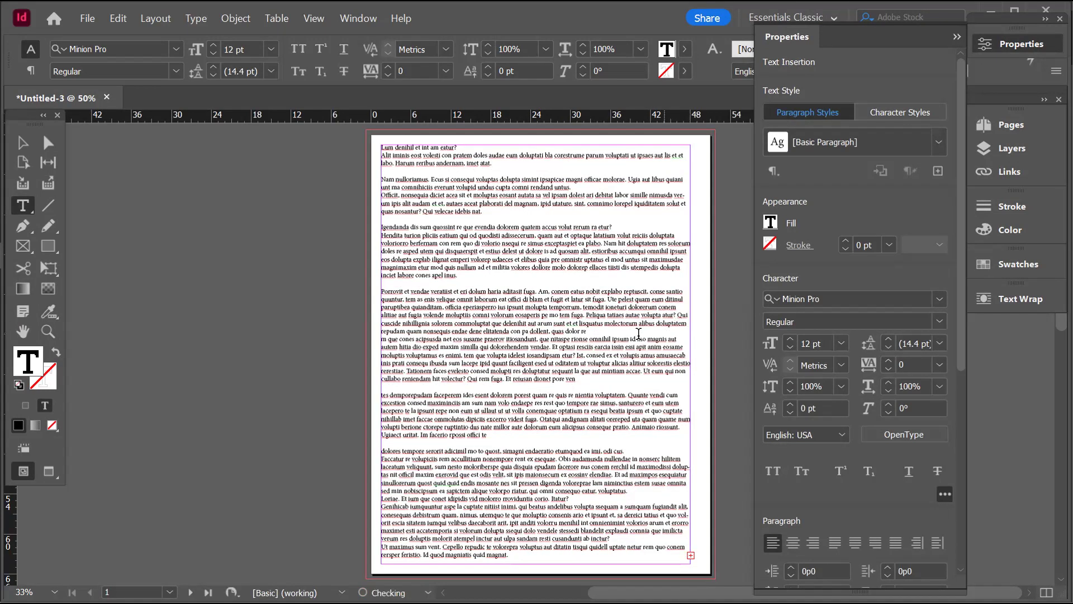
Start new paragraphs mid-line in the middle block and after the word 'mosante'
{"action": "left_click", "coordinate": [389, 338]}
{"action": "key", "text": "Return"}
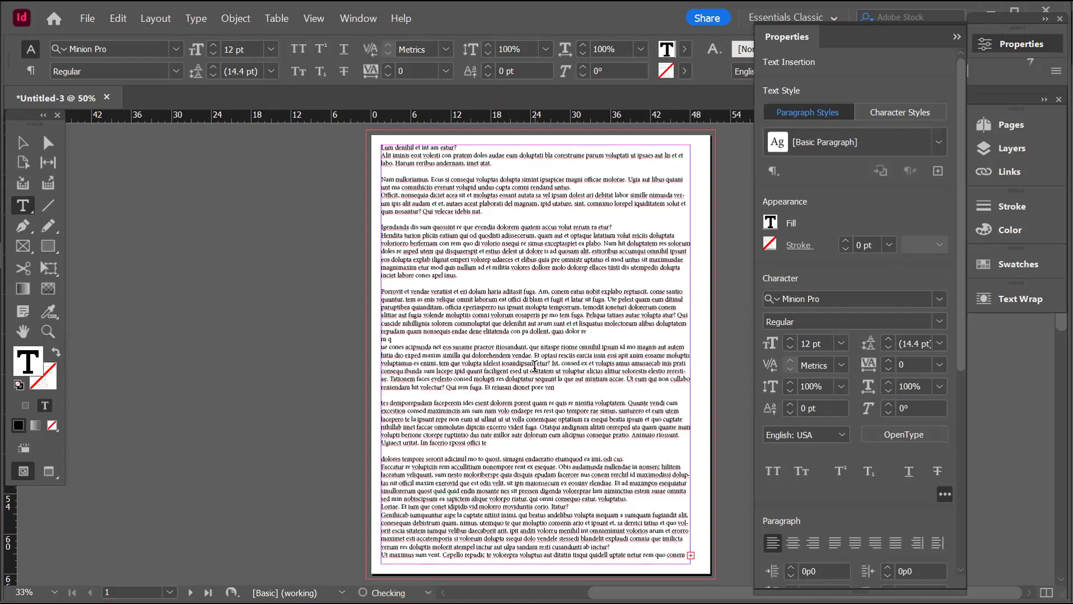
{"action": "left_click", "coordinate": [502, 490]}
{"action": "key", "text": "Return"}
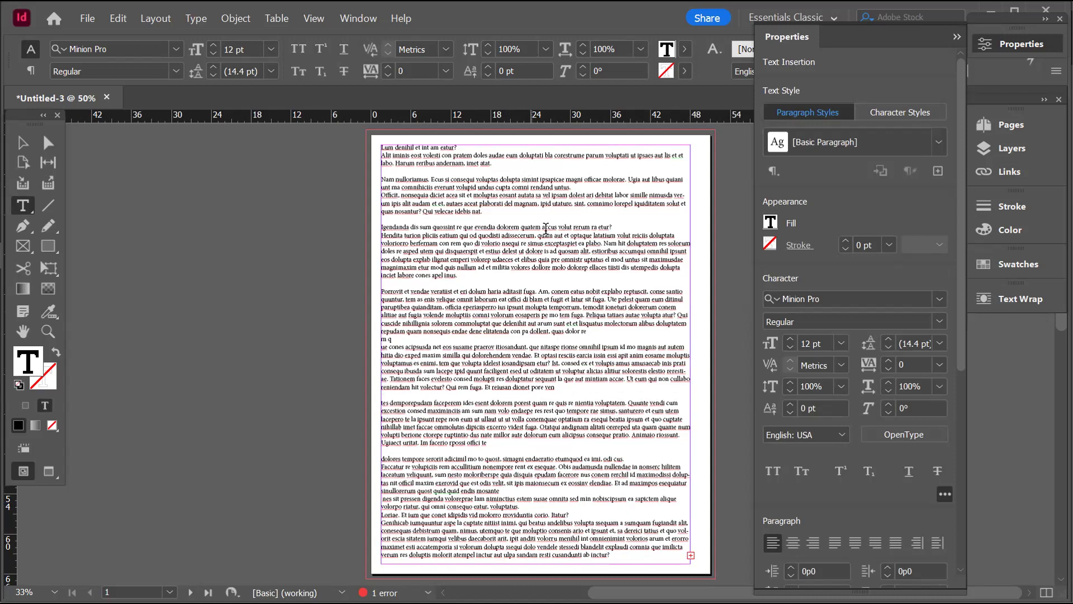
Split the second line of the letter into its own paragraph below the opening line
{"action": "left_click", "coordinate": [444, 167]}
{"action": "triple_click", "coordinate": [445, 166]}
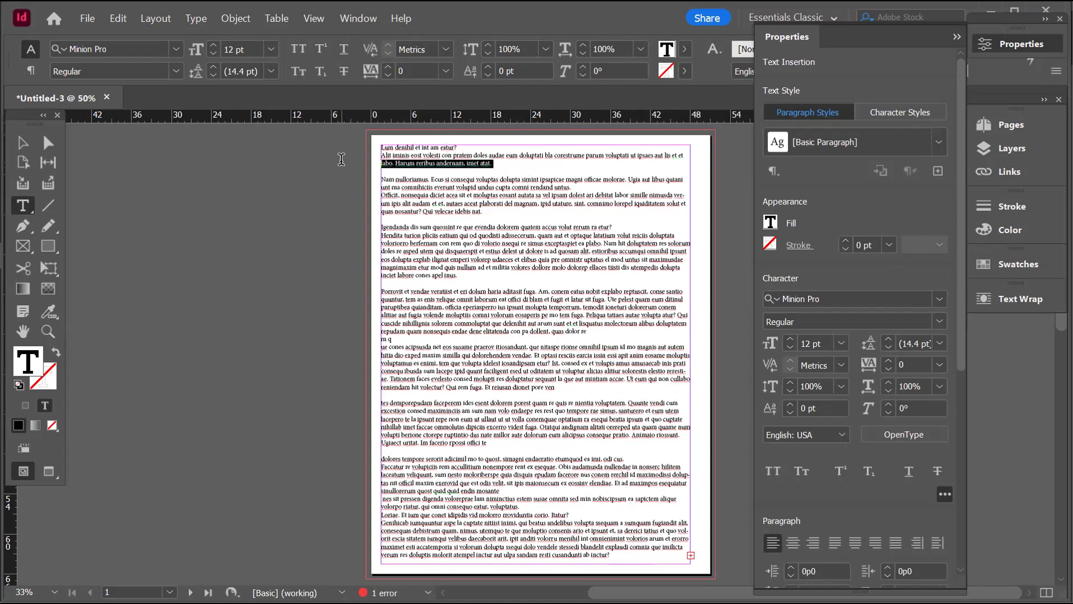
{"action": "left_click", "coordinate": [485, 166]}
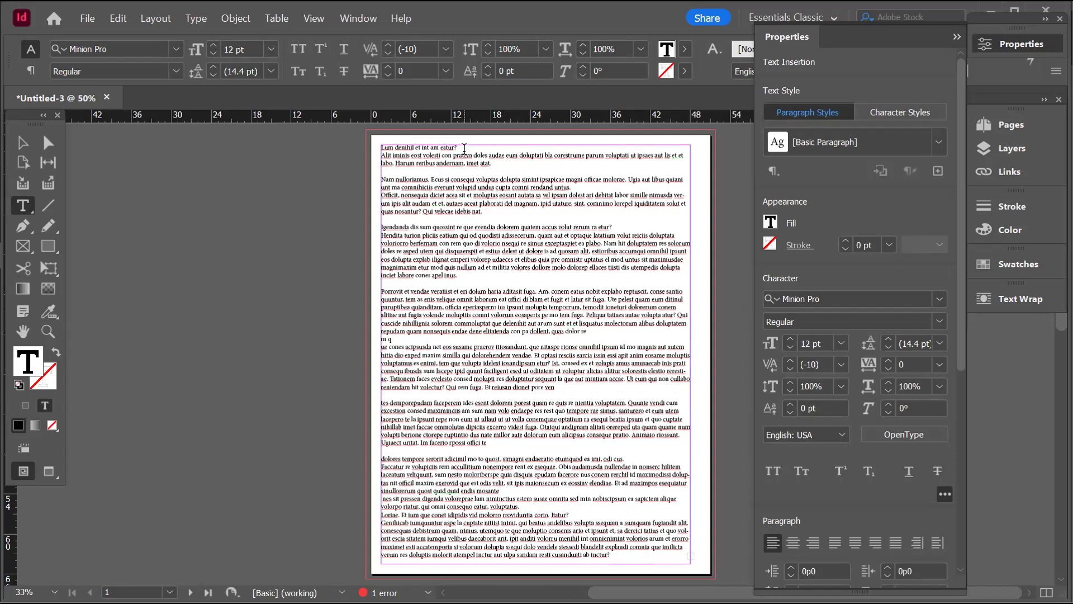
{"action": "left_click_drag", "start_coordinate": [464, 147], "coordinate": [363, 148]}
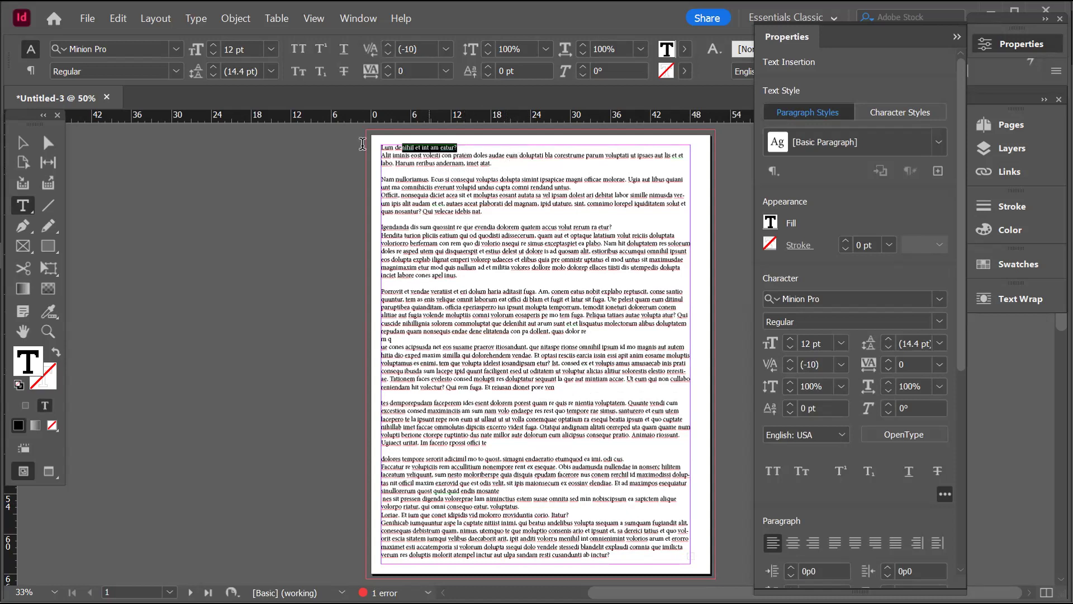
{"action": "left_click", "coordinate": [497, 154]}
{"action": "key", "text": "Return"}
{"action": "left_click", "coordinate": [484, 148]}
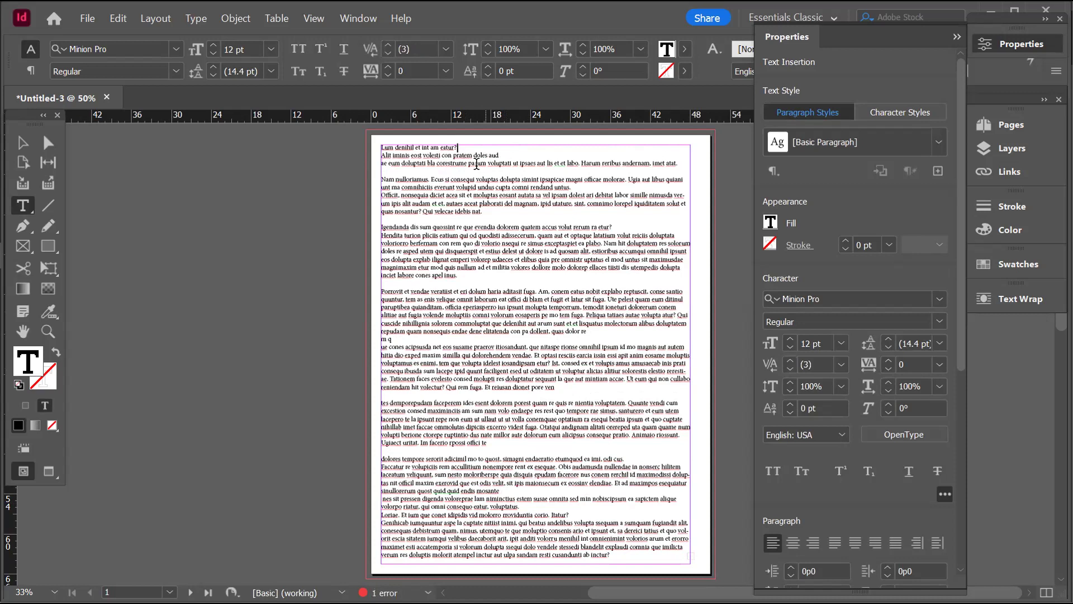
{"action": "left_click", "coordinate": [475, 154]}
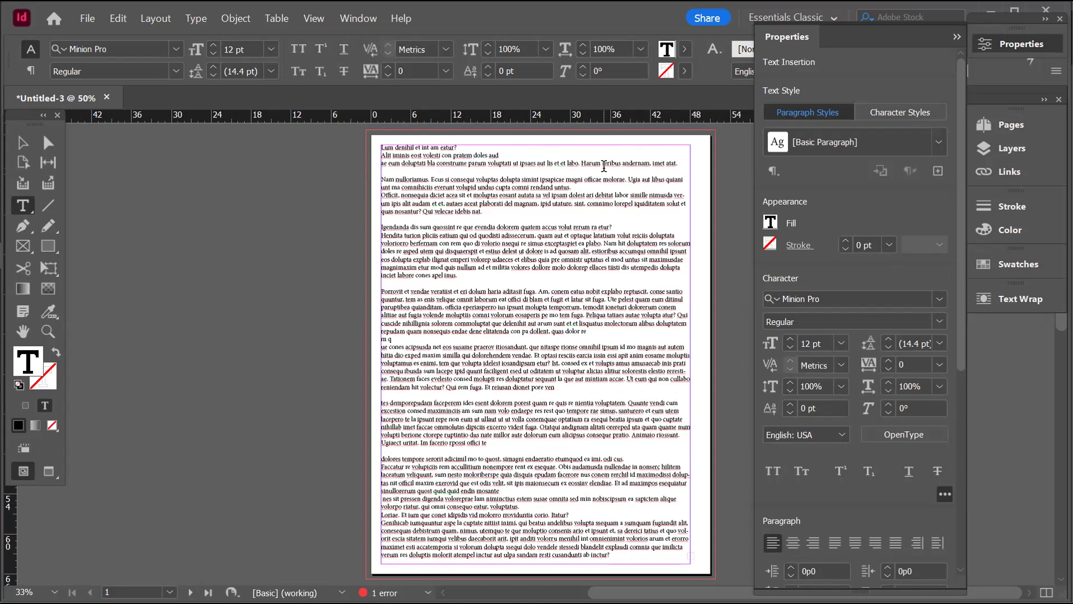
Remove the empty line after the third line and add empty lines after the first and 'Alit iminis' lines
{"action": "triple_click", "coordinate": [517, 203]}
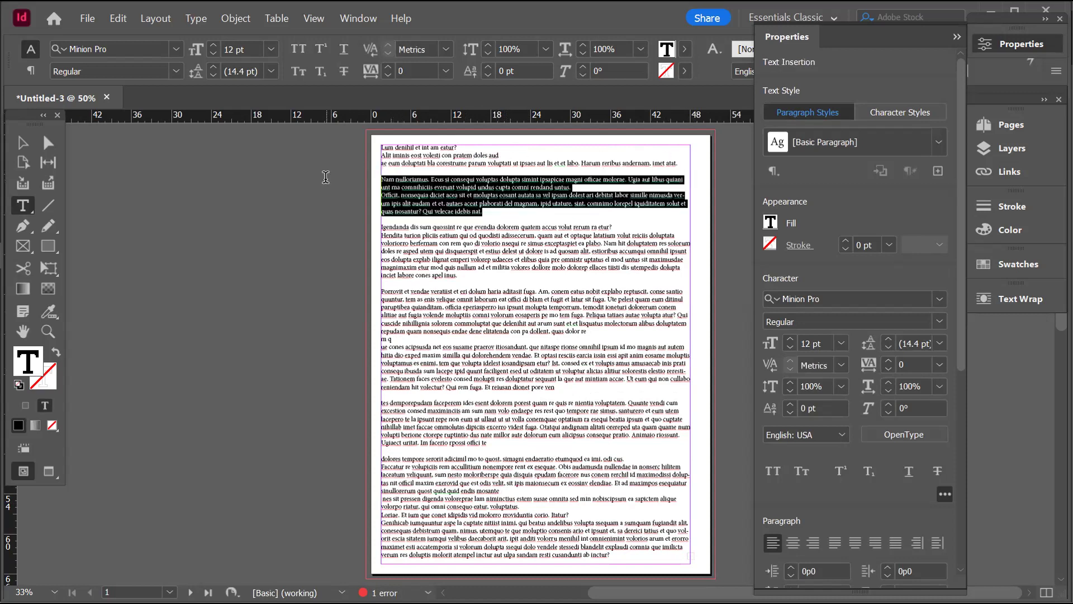
{"action": "key", "text": "BackSpace"}
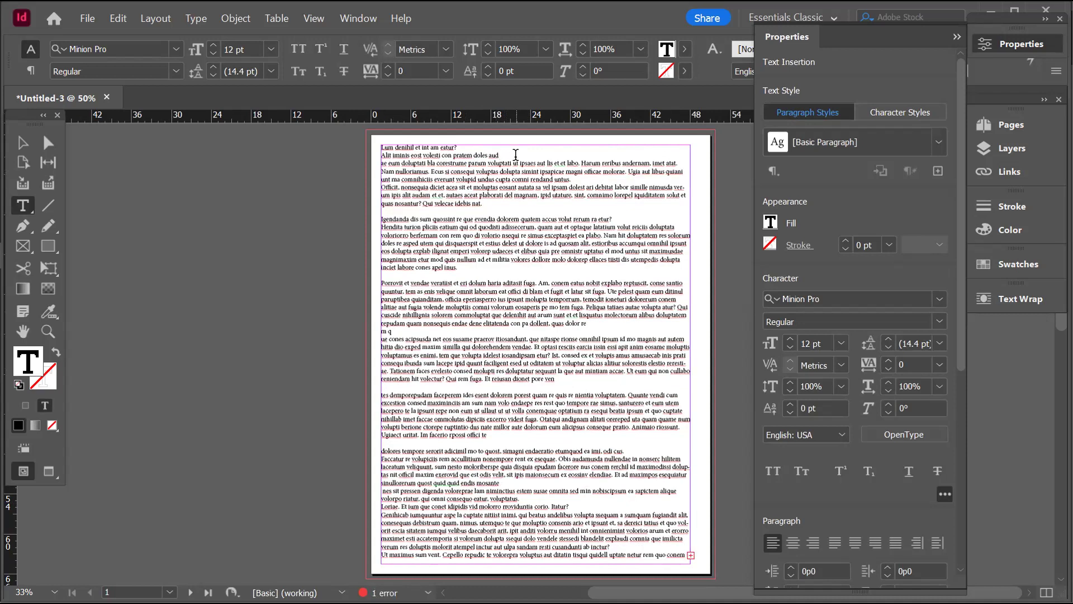
{"action": "key", "text": "Return"}
{"action": "left_click", "coordinate": [458, 147]}
{"action": "key", "text": "Return"}
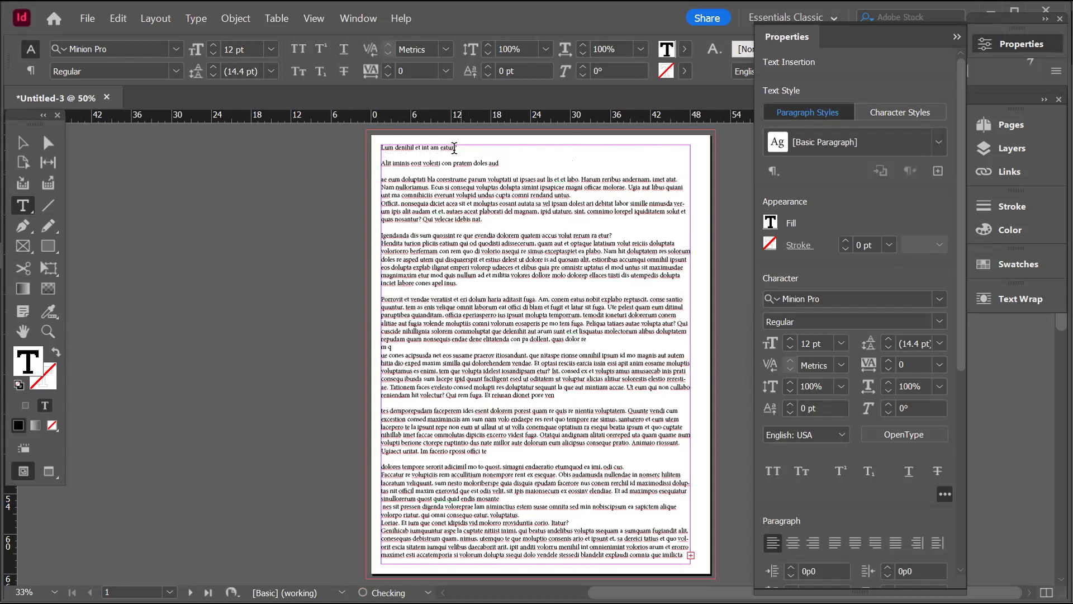
{"action": "triple_click", "coordinate": [454, 148]}
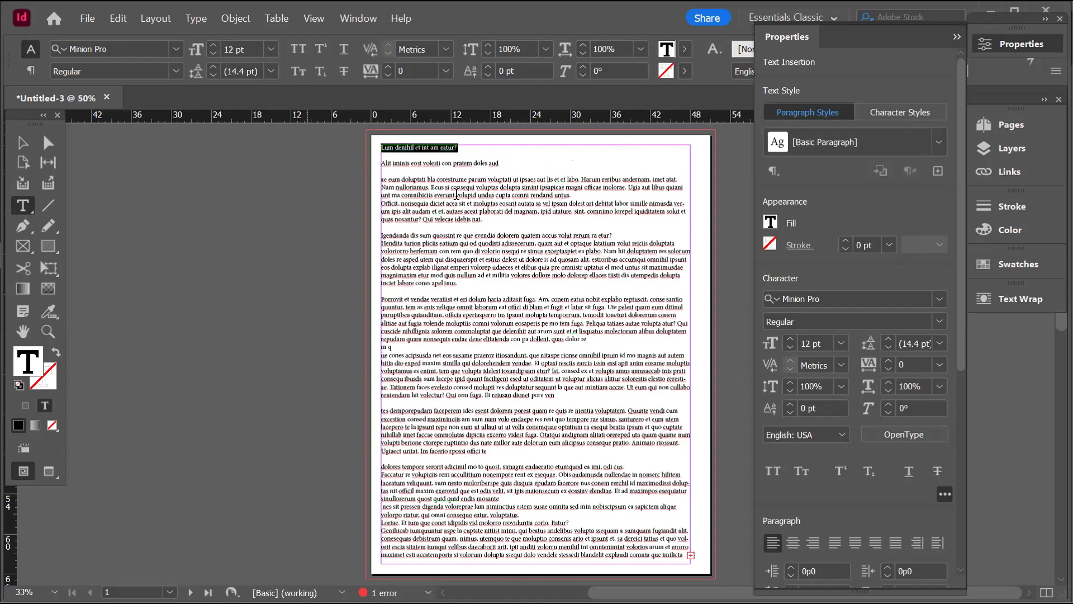
{"action": "left_click_drag", "start_coordinate": [480, 235], "coordinate": [362, 146]}
Enlarge 'Lum denihil et int am eatur?' to 18 pt and colour it with the red C=15 M=100 Y=100 K=0 swatch
{"action": "left_click", "coordinate": [553, 195]}
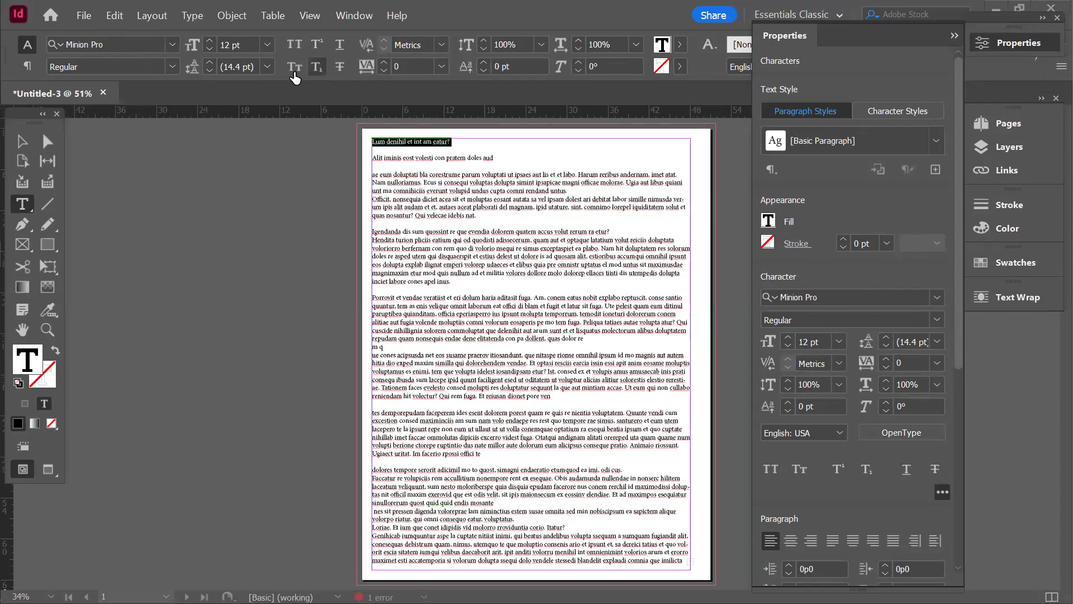
{"action": "left_click", "coordinate": [209, 42]}
{"action": "left_click", "coordinate": [210, 41]}
{"action": "left_click", "coordinate": [210, 42]}
{"action": "left_click", "coordinate": [210, 42]}
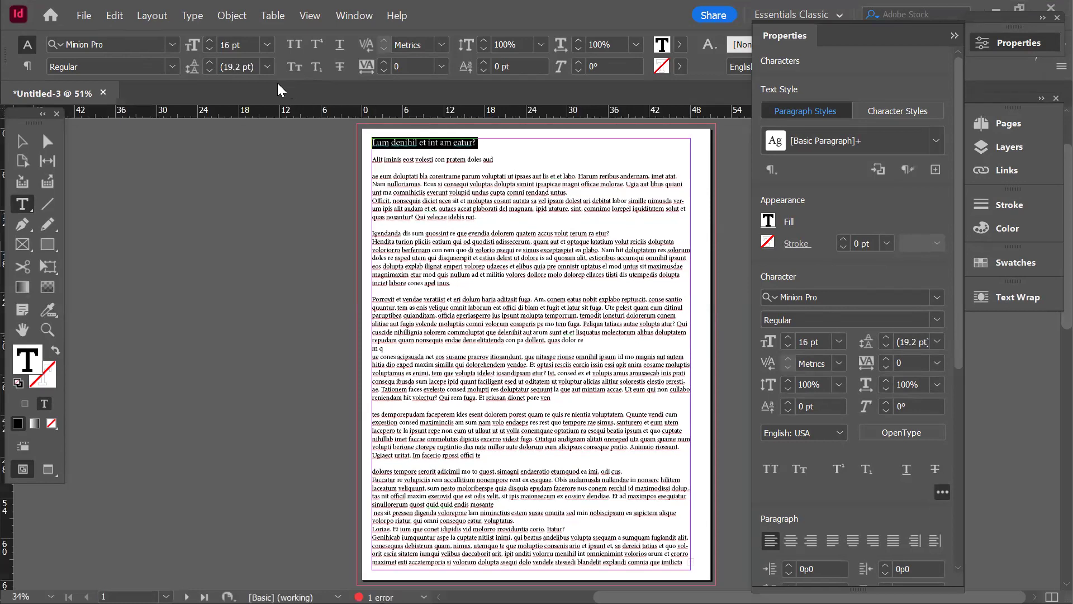
{"action": "left_click", "coordinate": [210, 43]}
{"action": "left_click", "coordinate": [210, 43]}
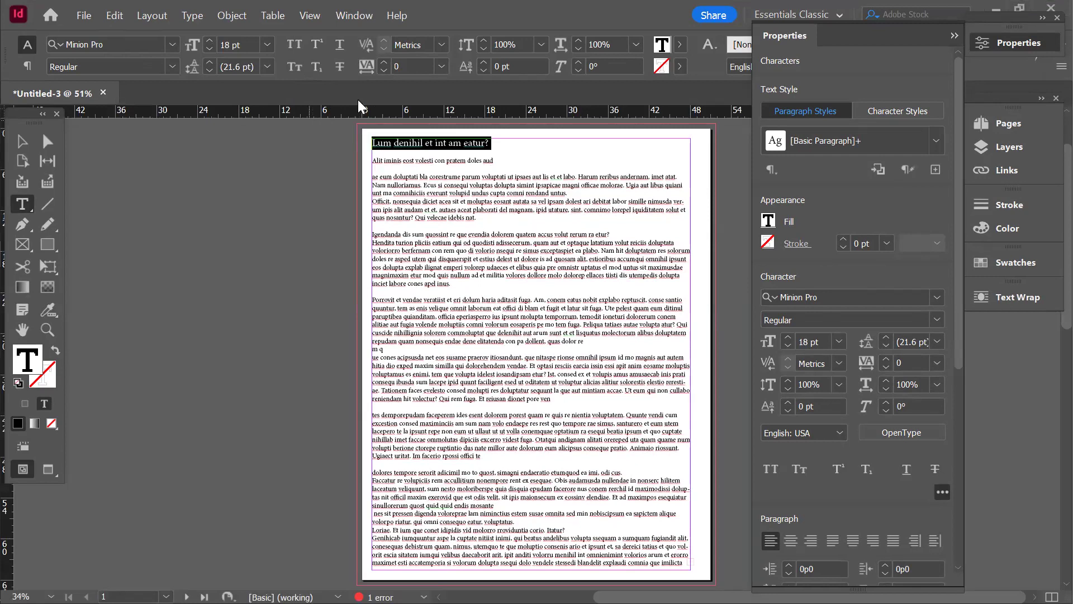
{"action": "left_click", "coordinate": [676, 45]}
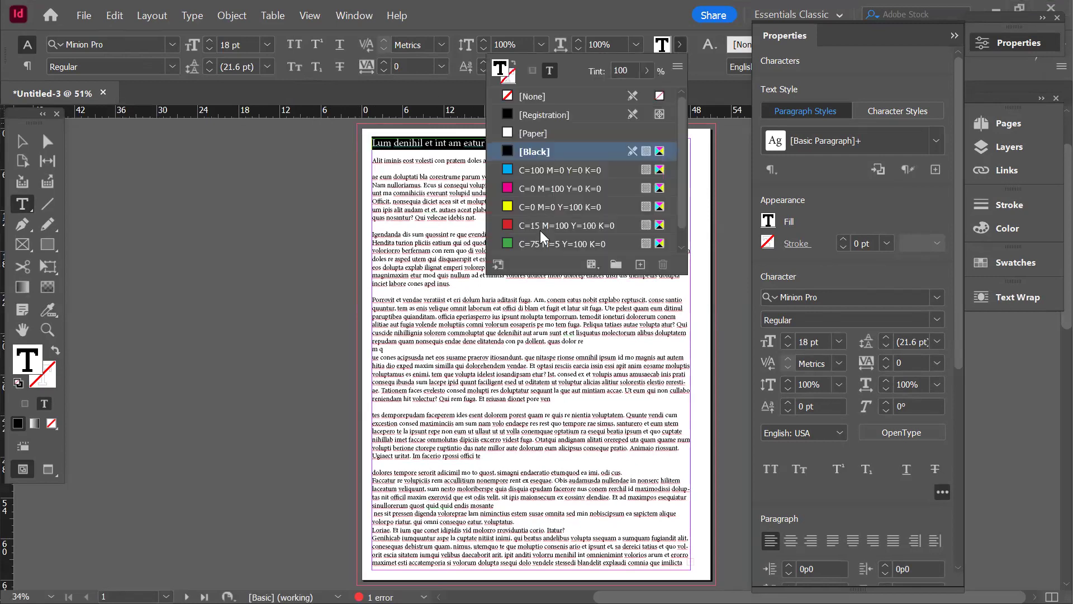
{"action": "left_click", "coordinate": [547, 227]}
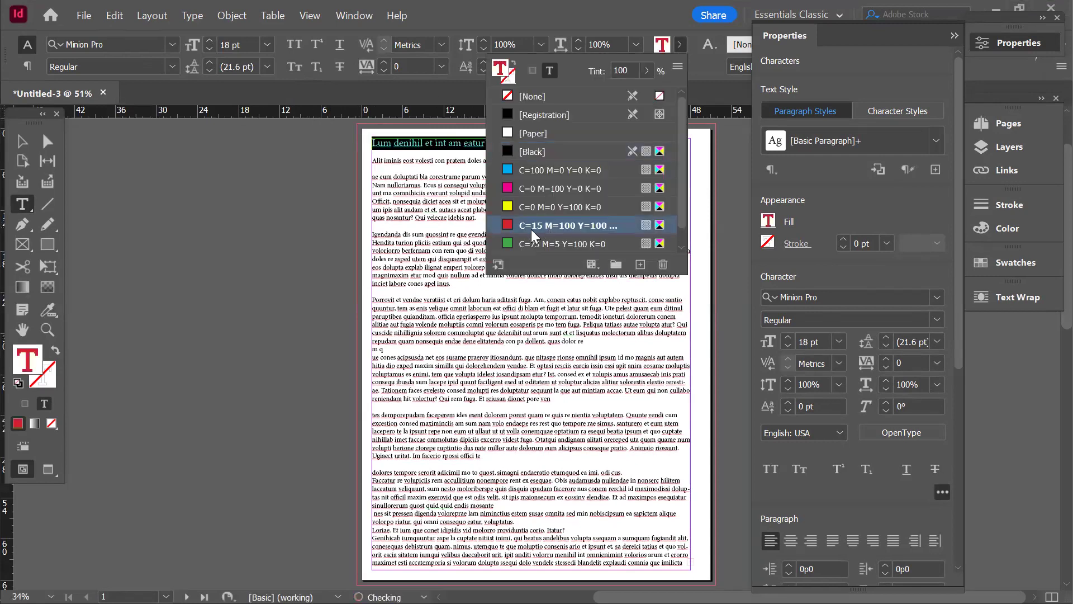
{"action": "left_click", "coordinate": [238, 179]}
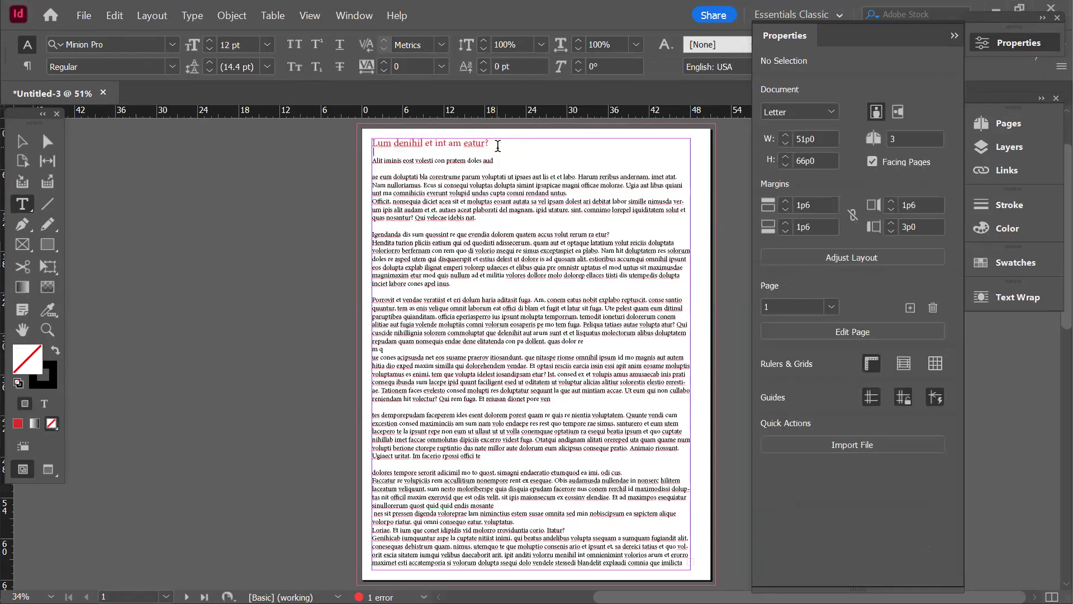
Change the heading's font to Book Antiqua after first trying Algerian
{"action": "left_click", "coordinate": [173, 44]}
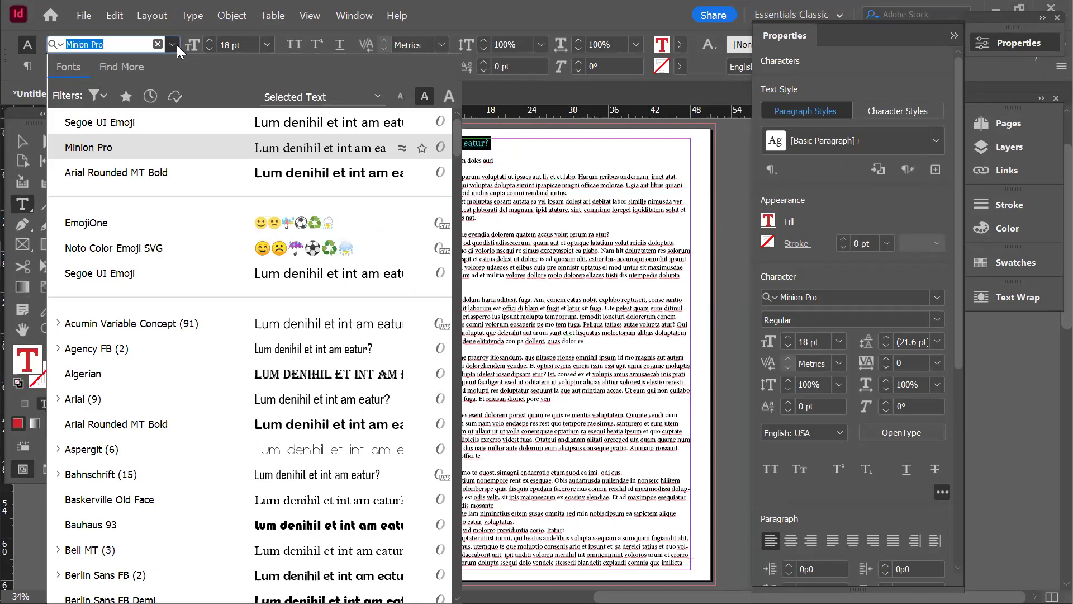
{"action": "left_click", "coordinate": [306, 381]}
{"action": "left_click", "coordinate": [536, 147]}
{"action": "left_click_drag", "start_coordinate": [537, 147], "coordinate": [372, 145]}
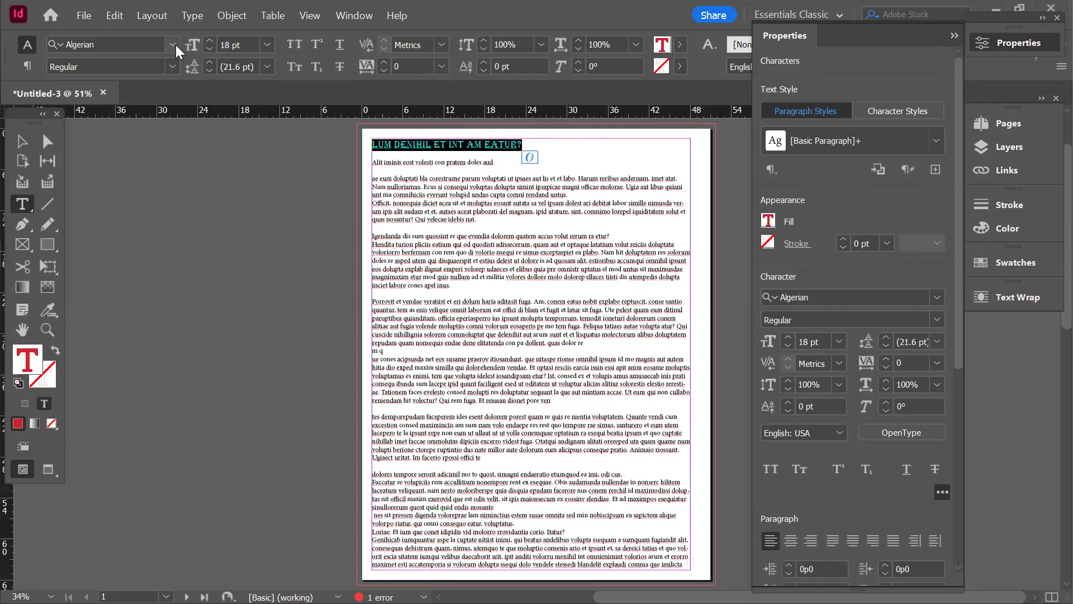
{"action": "key", "text": "ctrl+alt+shift+m"}
{"action": "scroll", "coordinate": [274, 375], "scroll_direction": "down", "scroll_amount": 3}
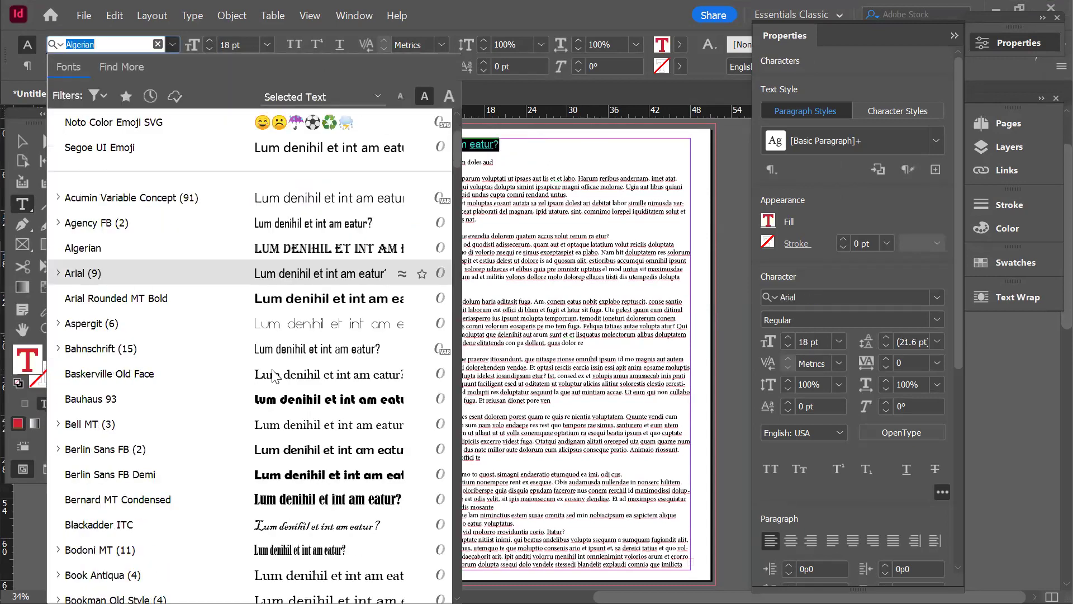
{"action": "scroll", "coordinate": [274, 374], "scroll_direction": "down", "scroll_amount": 1}
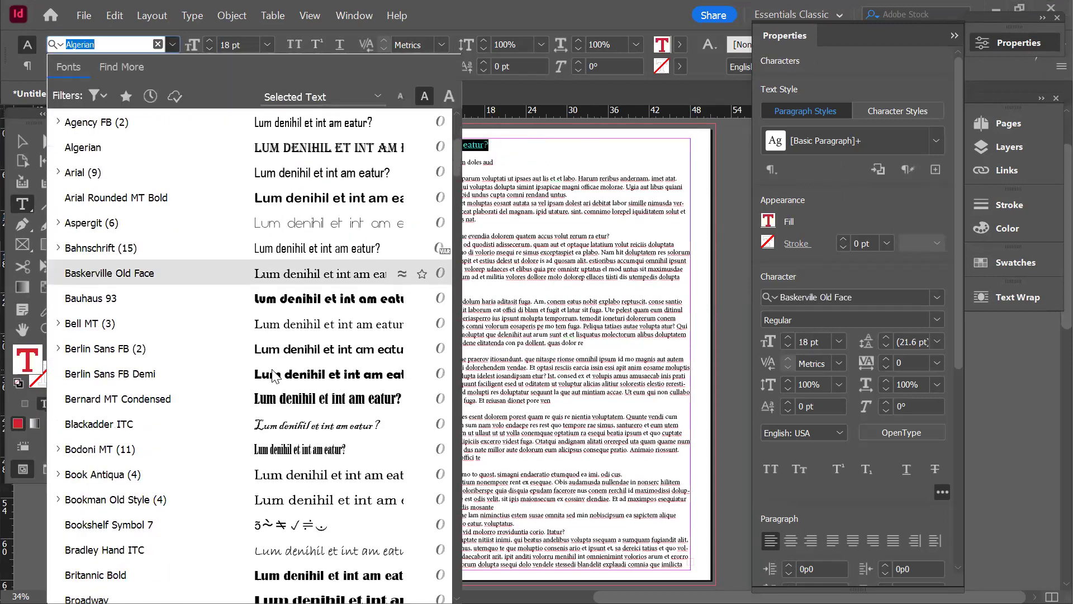
{"action": "left_click", "coordinate": [349, 475]}
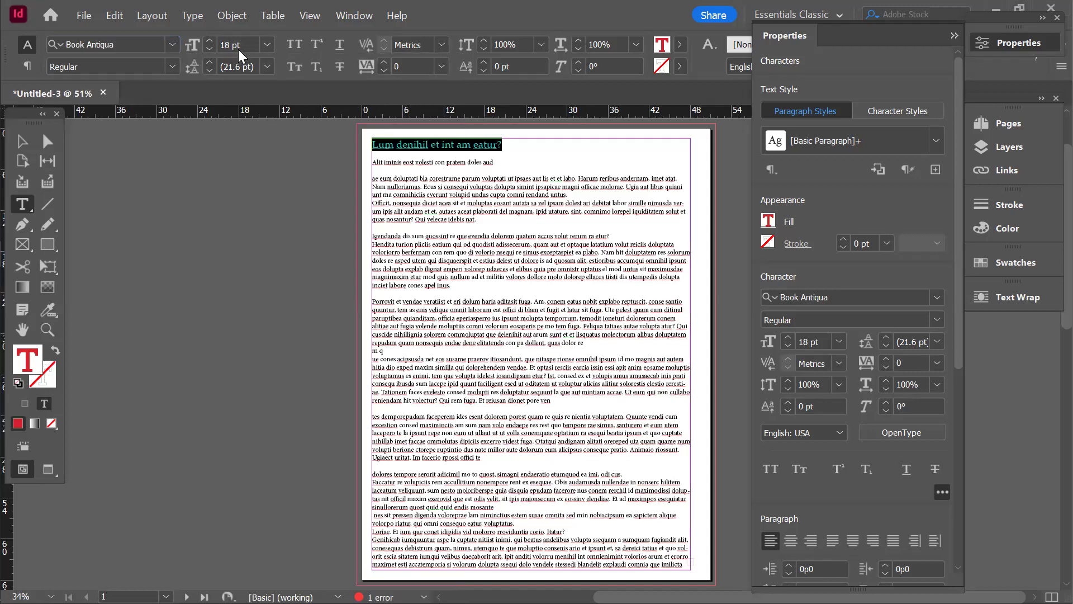
Raise the heading size to 24 pt and deselect it to preview
{"action": "left_click", "coordinate": [205, 41]}
{"action": "left_click", "coordinate": [206, 41]}
{"action": "left_click", "coordinate": [206, 41]}
{"action": "left_click", "coordinate": [206, 41]}
{"action": "left_click", "coordinate": [206, 41]}
{"action": "left_click", "coordinate": [205, 41]}
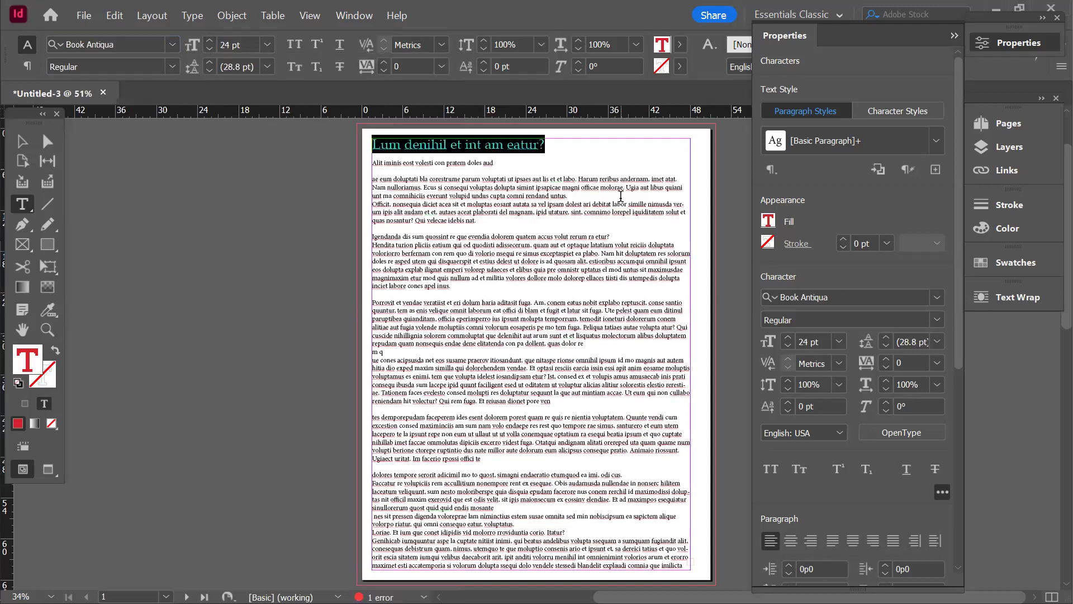
{"action": "left_click_drag", "start_coordinate": [576, 149], "coordinate": [361, 136]}
{"action": "left_click", "coordinate": [456, 163]}
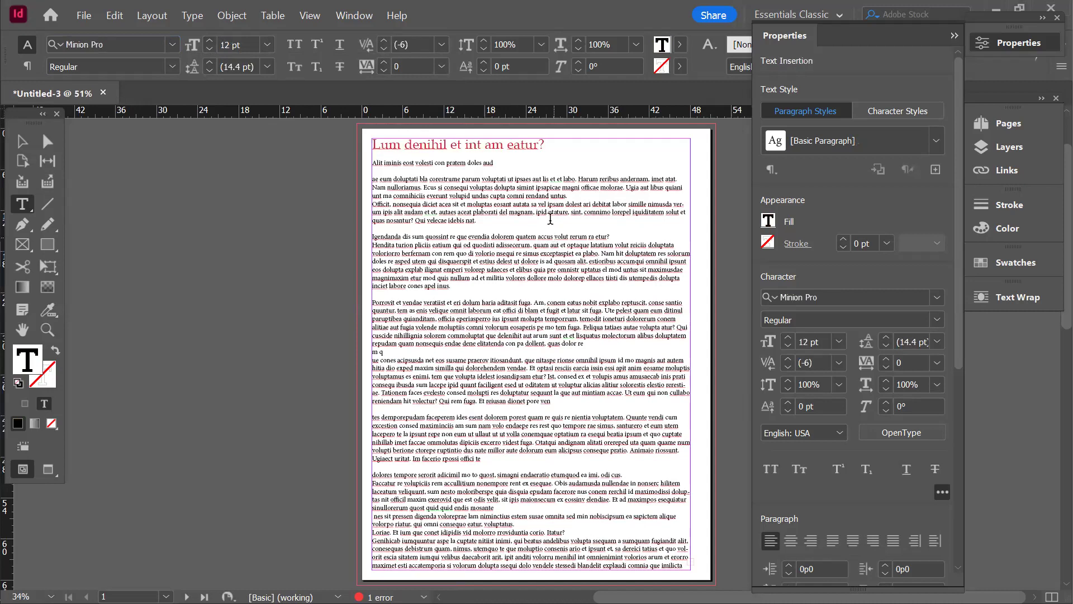
Save the heading's formatting as paragraph style 'heading', then add a blank paragraph in the body text
{"action": "left_click_drag", "start_coordinate": [559, 143], "coordinate": [343, 121]}
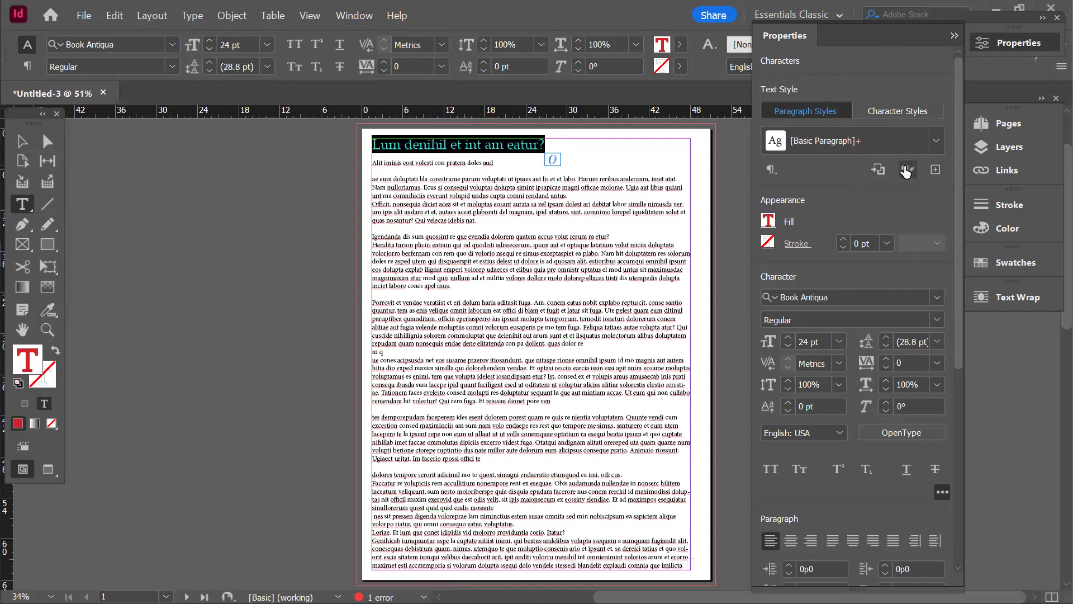
{"action": "left_click", "coordinate": [775, 170]}
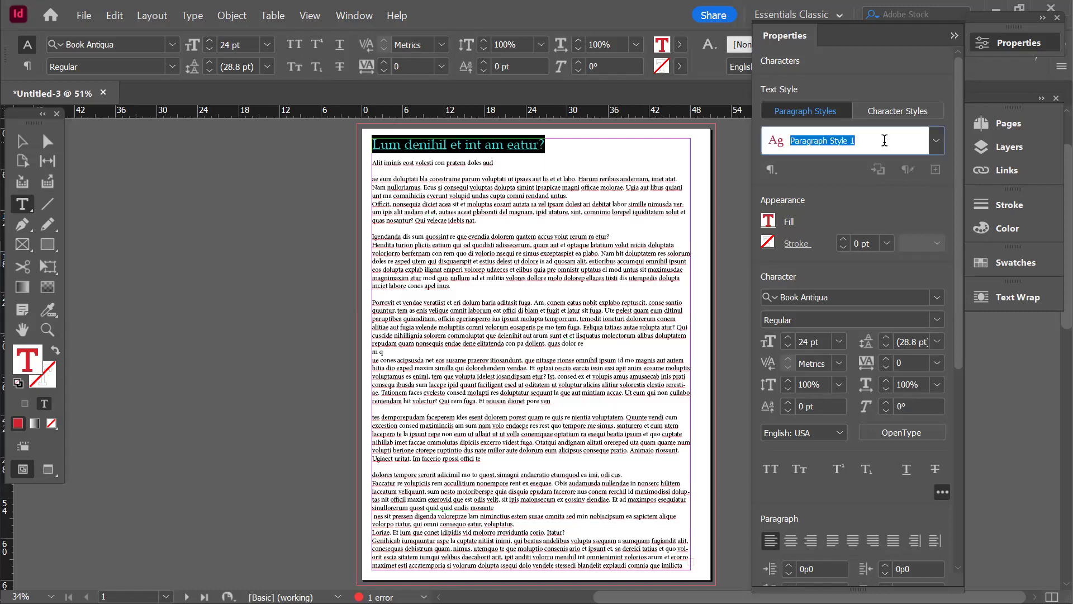
{"action": "type", "text": "hea"}
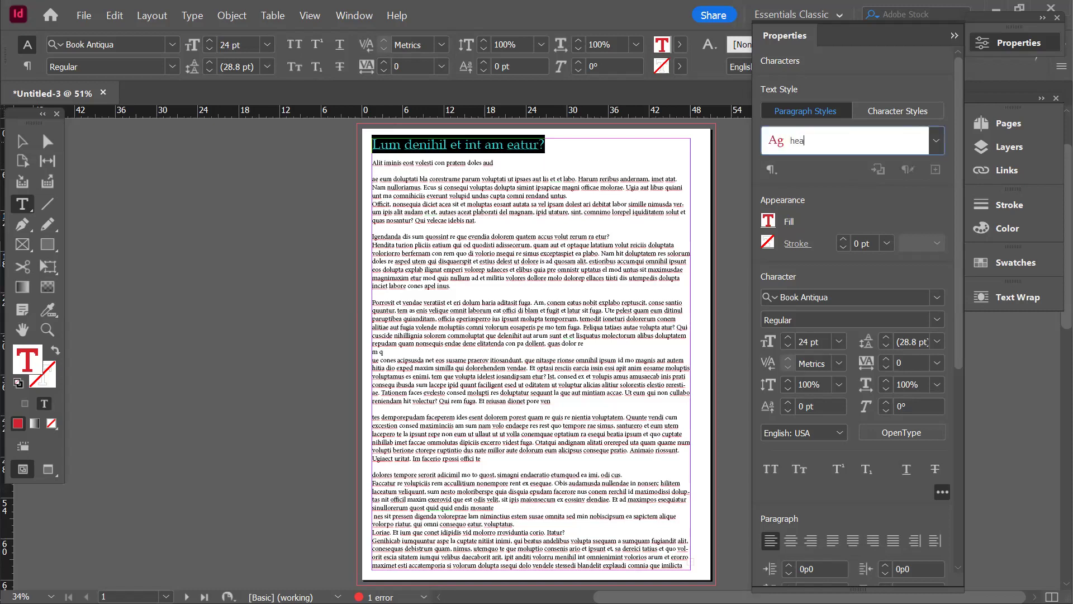
{"action": "type", "text": "ding"}
{"action": "left_click", "coordinate": [935, 141]}
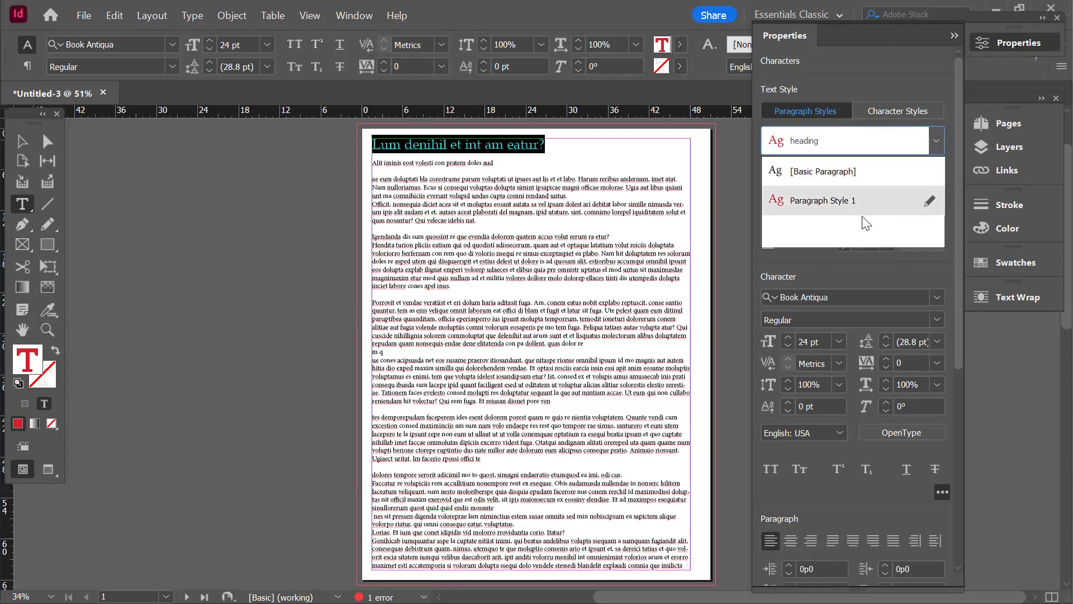
{"action": "left_click", "coordinate": [869, 136]}
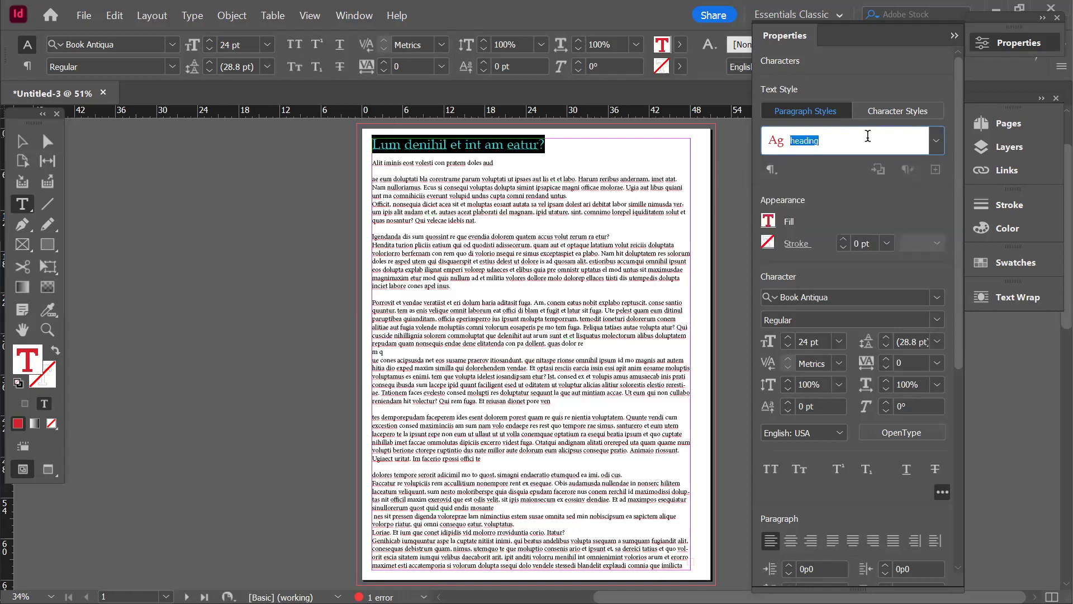
{"action": "left_click", "coordinate": [937, 141]}
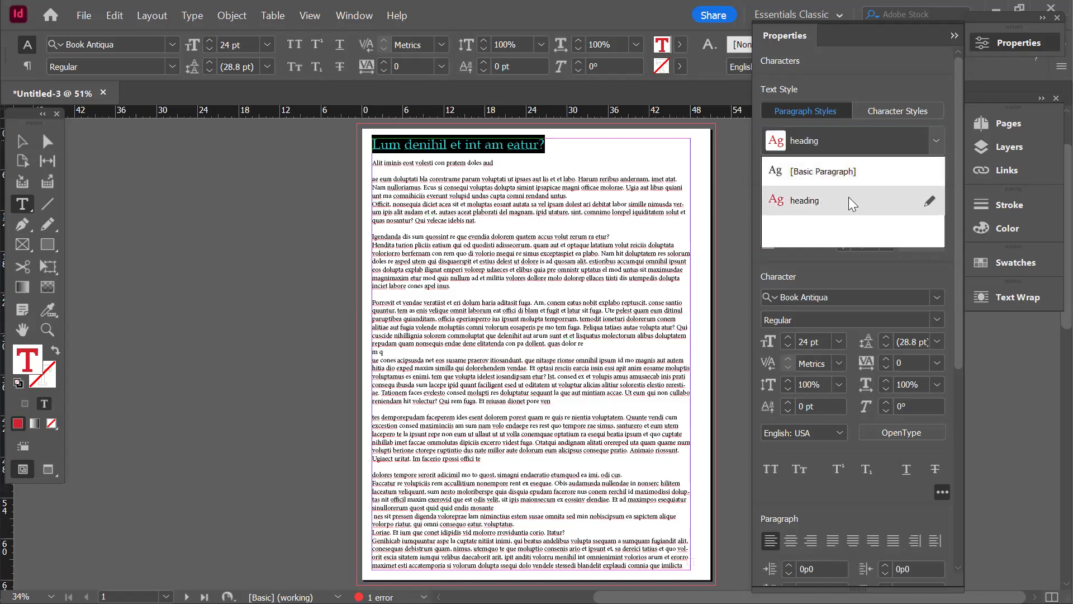
{"action": "left_click", "coordinate": [881, 65]}
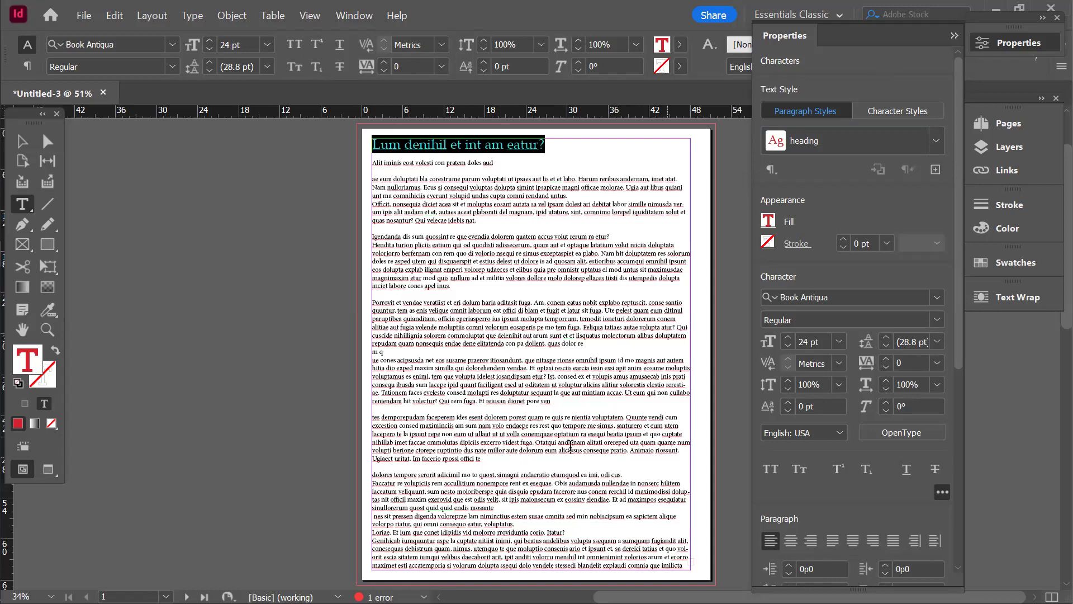
{"action": "left_click", "coordinate": [683, 453]}
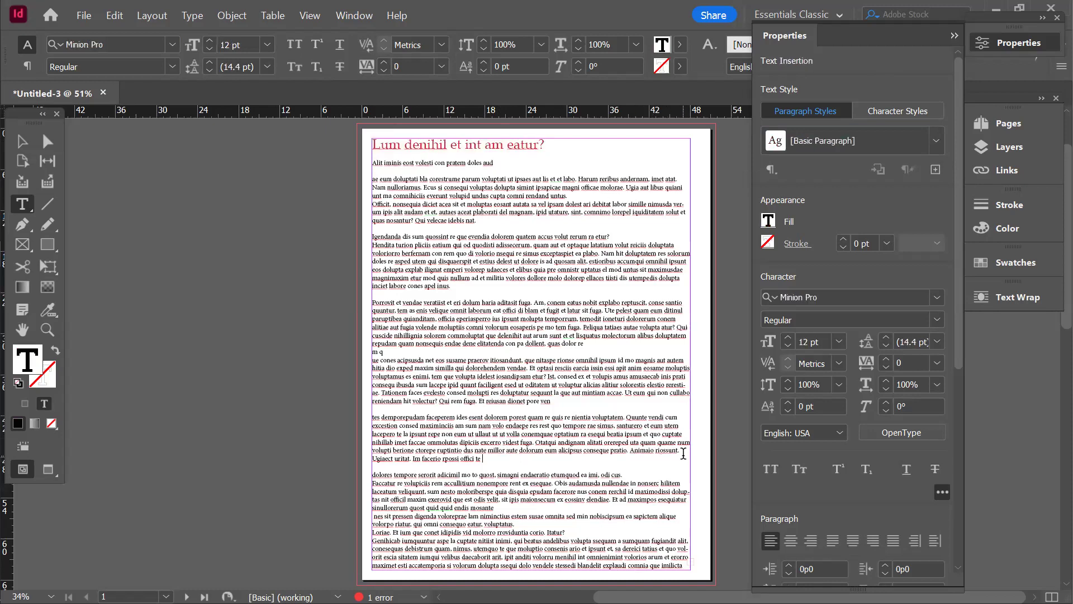
{"action": "key", "text": "Return"}
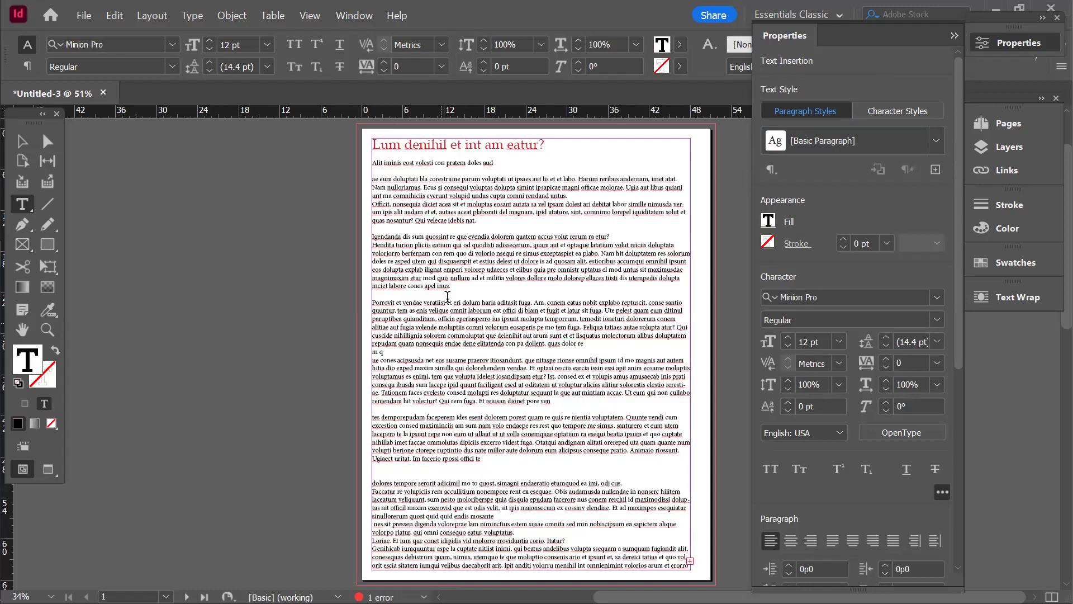
Break the text after 'fuga.' and apply the heading style to the 'Porrovit et vendae' line
{"action": "left_click", "coordinate": [468, 290]}
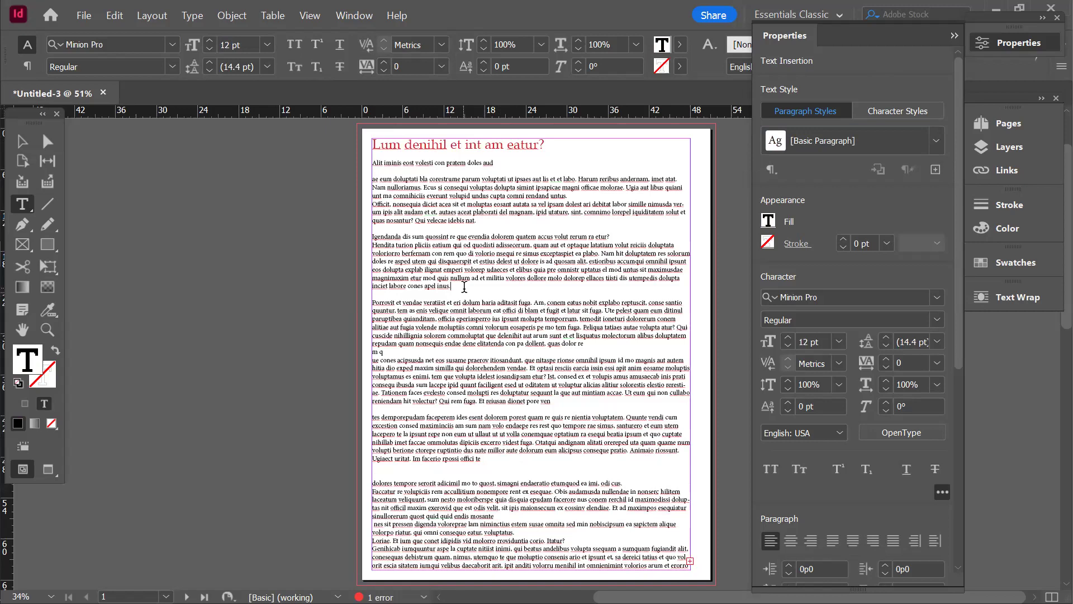
{"action": "left_click", "coordinate": [534, 299]}
{"action": "key", "text": "Return"}
{"action": "left_click_drag", "start_coordinate": [534, 302], "coordinate": [302, 295]}
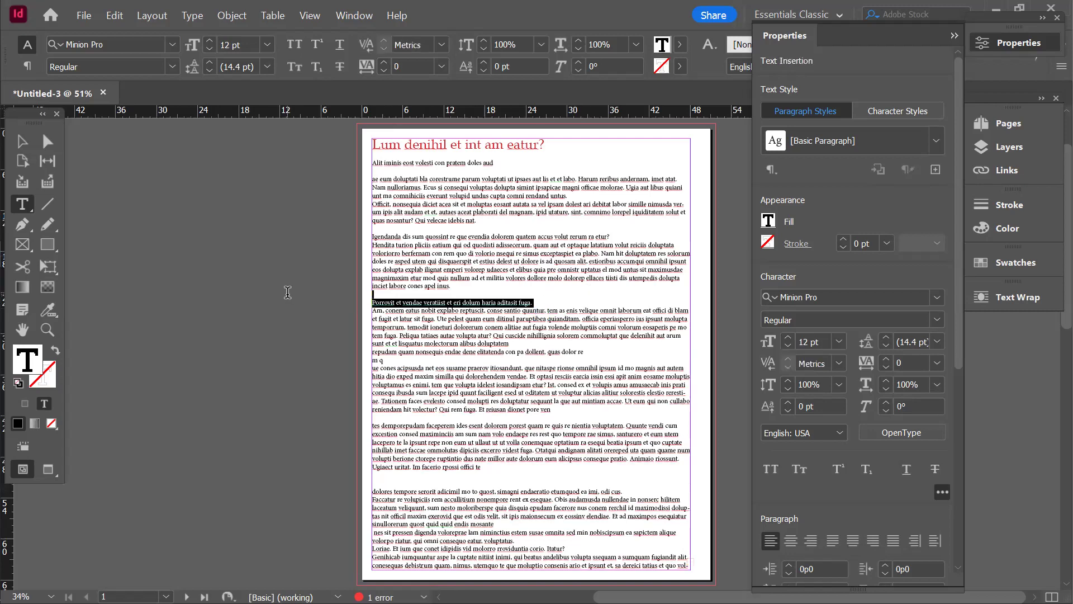
{"action": "left_click", "coordinate": [937, 141]}
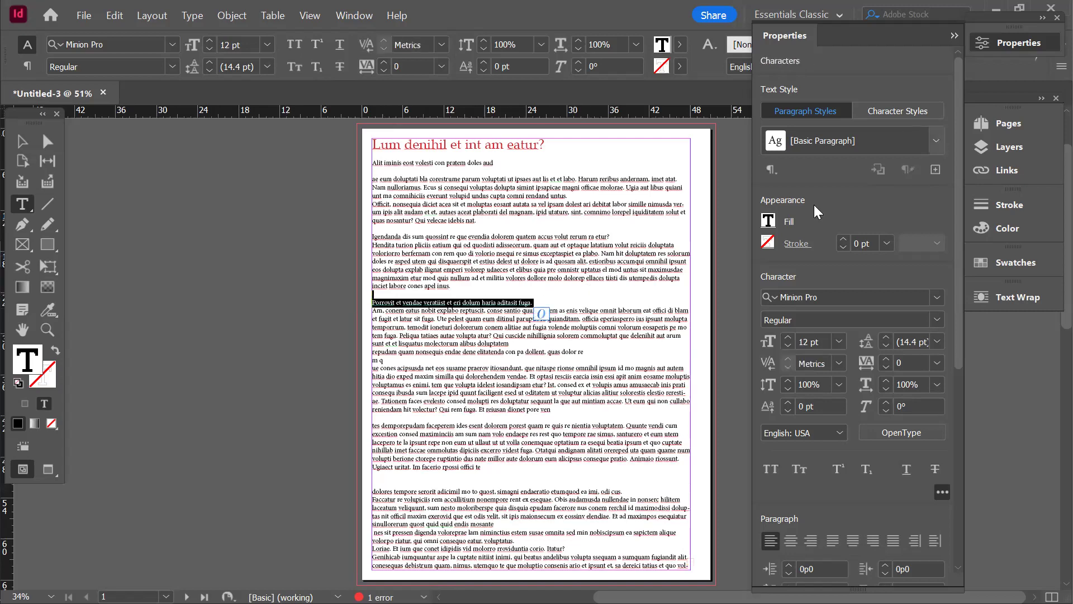
{"action": "left_click", "coordinate": [814, 205]}
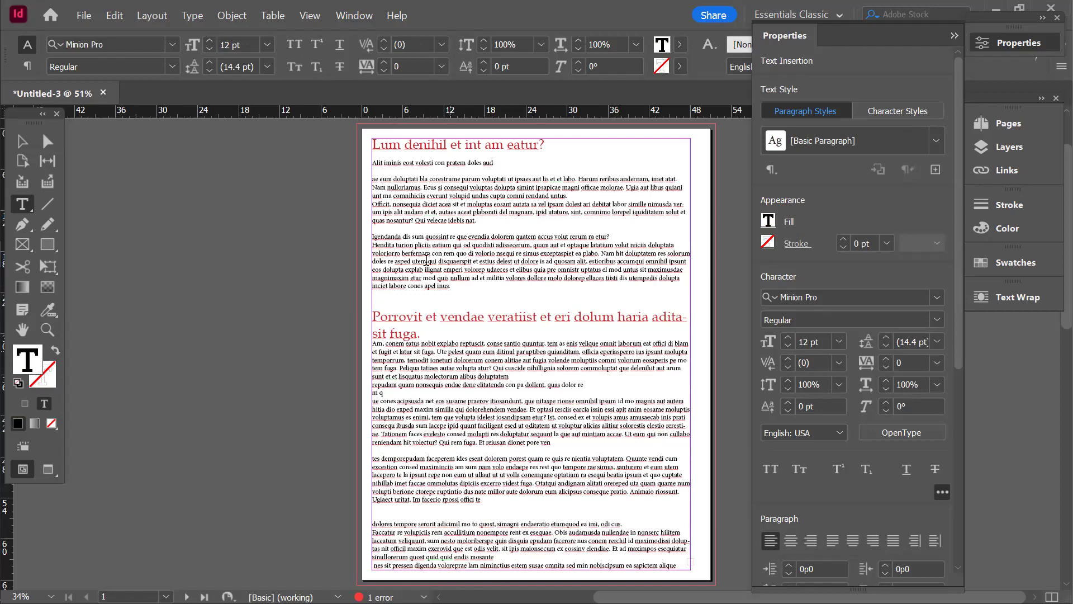
Colour the top heading 'Lum denihil et int am eatur?' green
{"action": "left_click_drag", "start_coordinate": [546, 146], "coordinate": [338, 141]}
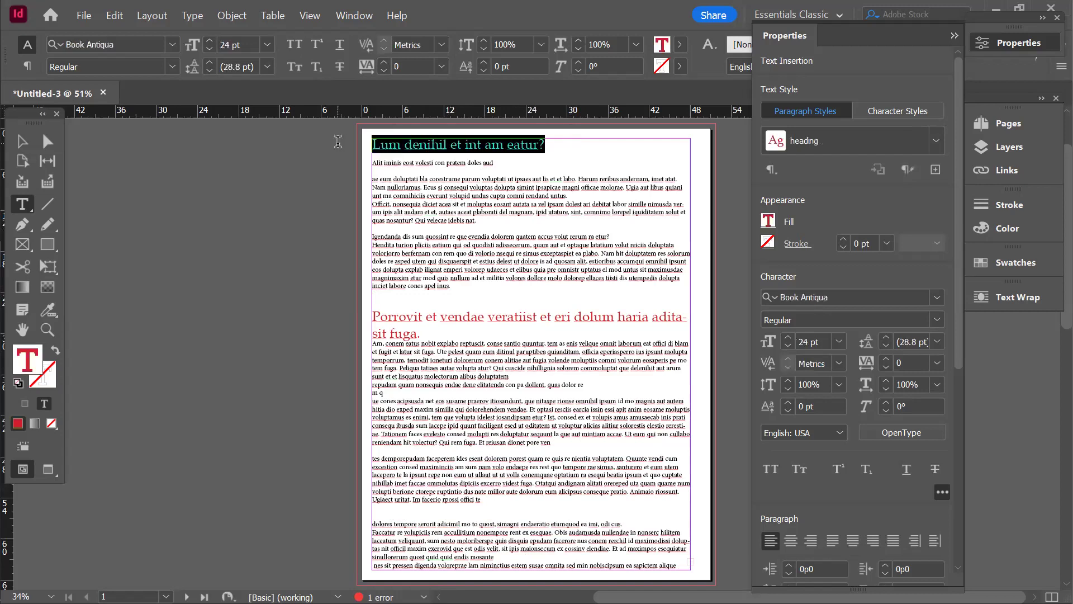
{"action": "left_click", "coordinate": [680, 45]}
{"action": "left_click", "coordinate": [567, 244]}
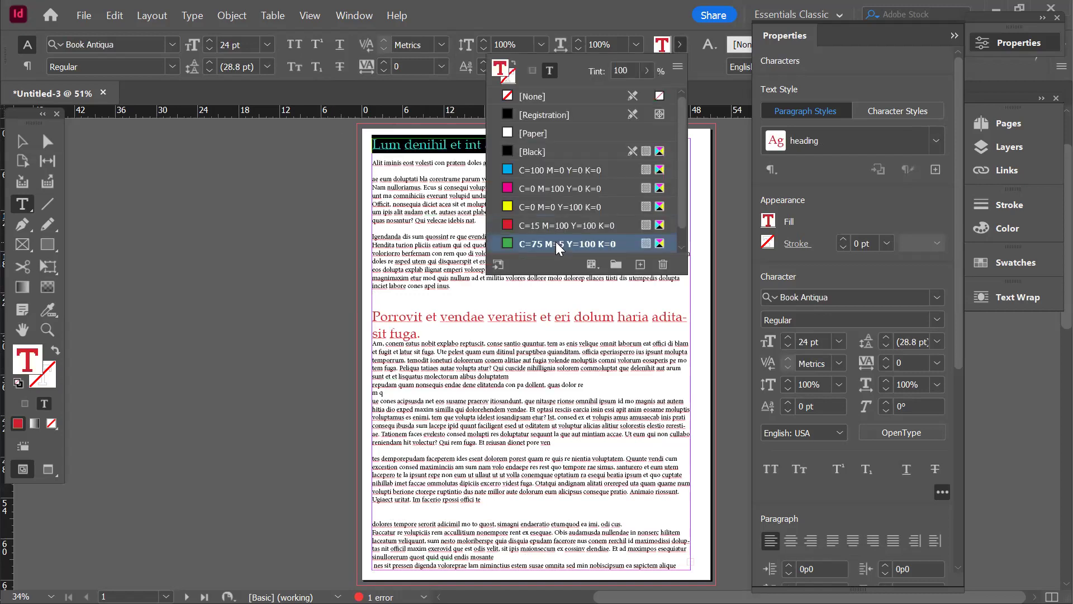
{"action": "left_click", "coordinate": [546, 144]}
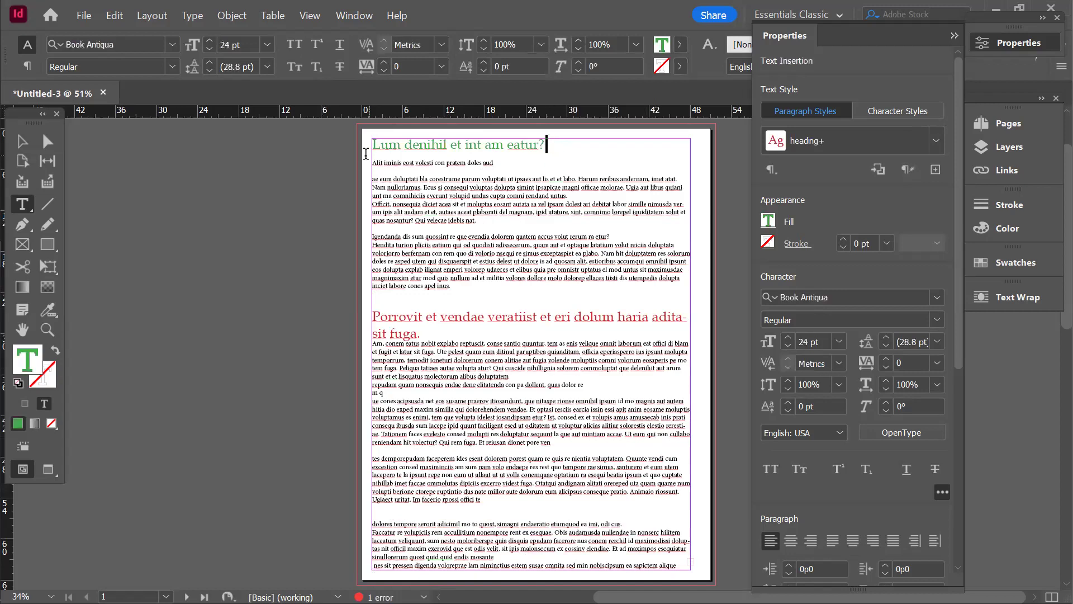
Enlarge the first heading to 25 pt, then undo Clear Overrides to keep its green override
{"action": "triple_click", "coordinate": [368, 137]}
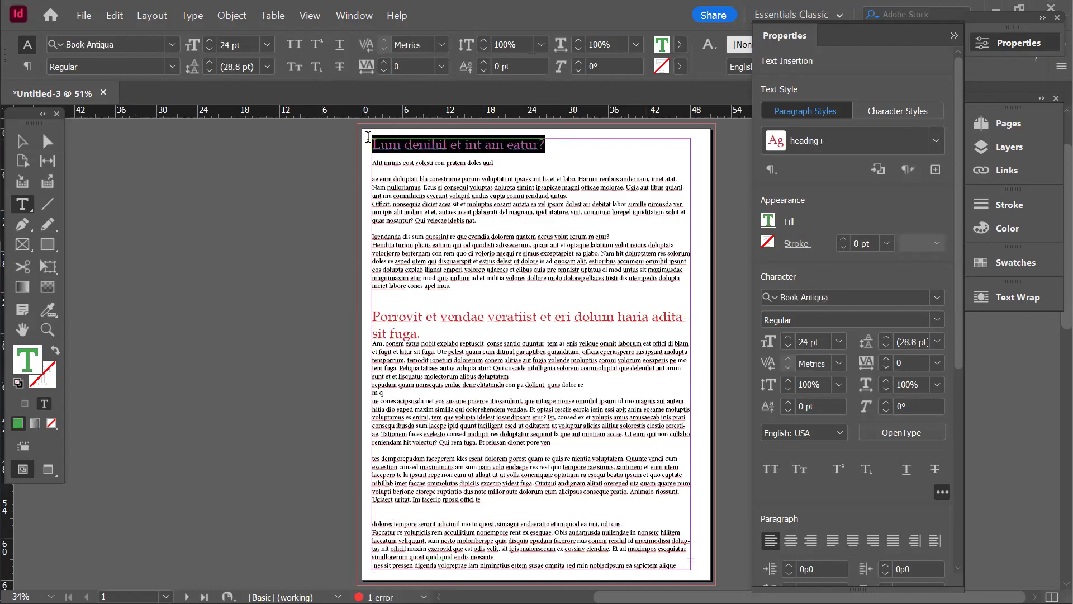
{"action": "left_click", "coordinate": [209, 42]}
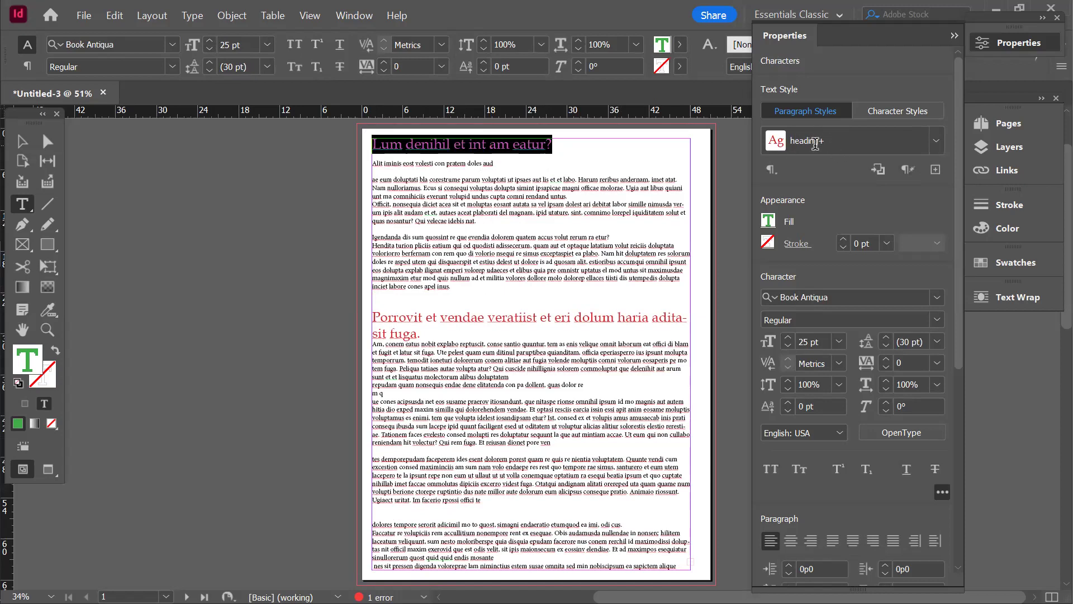
{"action": "left_click", "coordinate": [907, 174]}
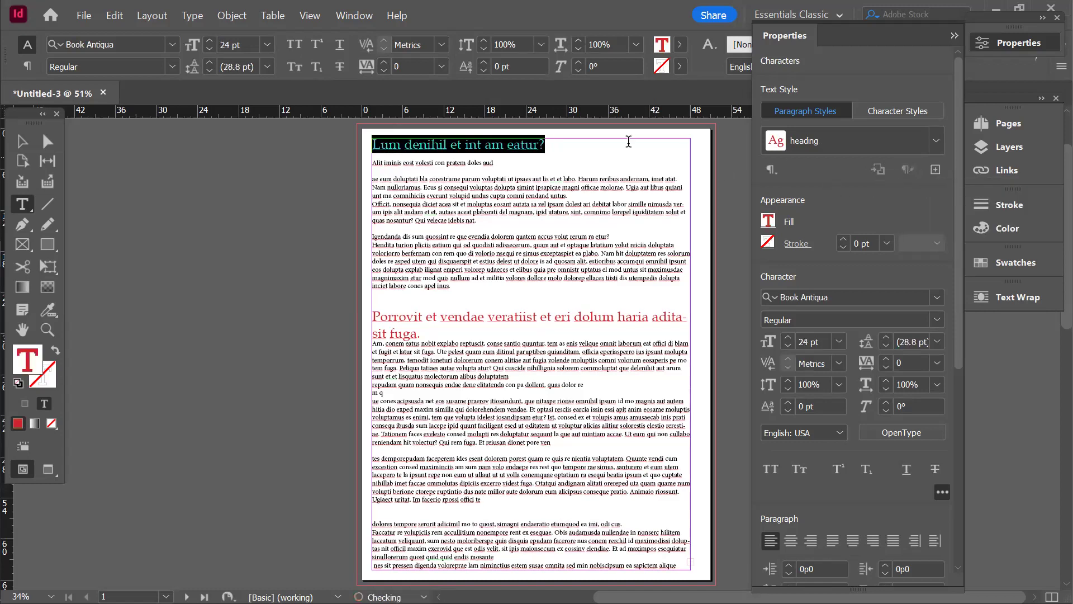
{"action": "left_click", "coordinate": [579, 158]}
{"action": "triple_click", "coordinate": [555, 147]}
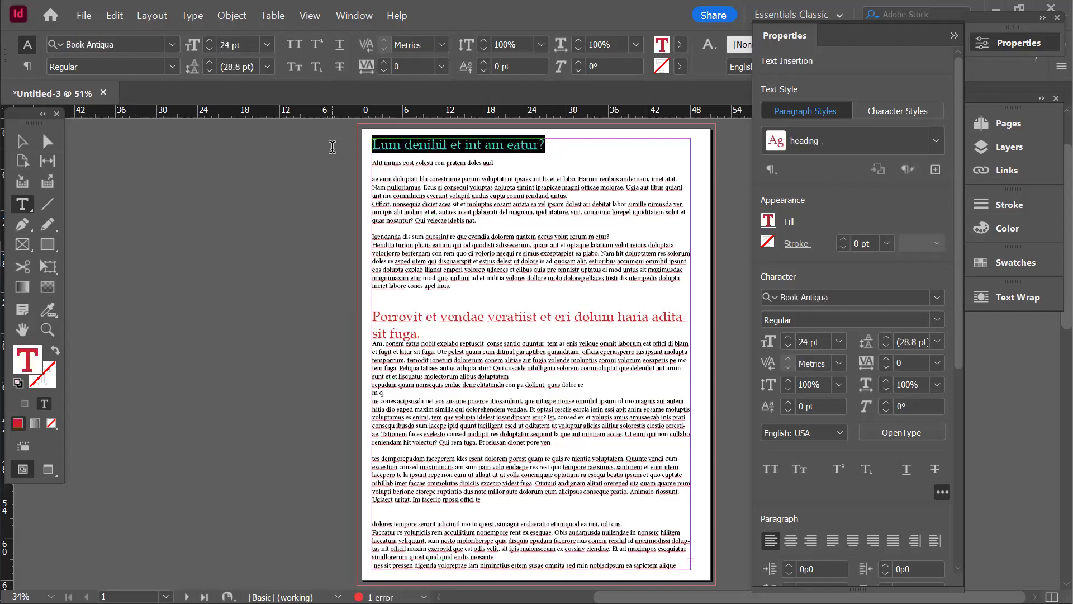
{"action": "key", "text": "ctrl+z"}
{"action": "key", "text": "ctrl+z"}
{"action": "key", "text": "ctrl+z"}
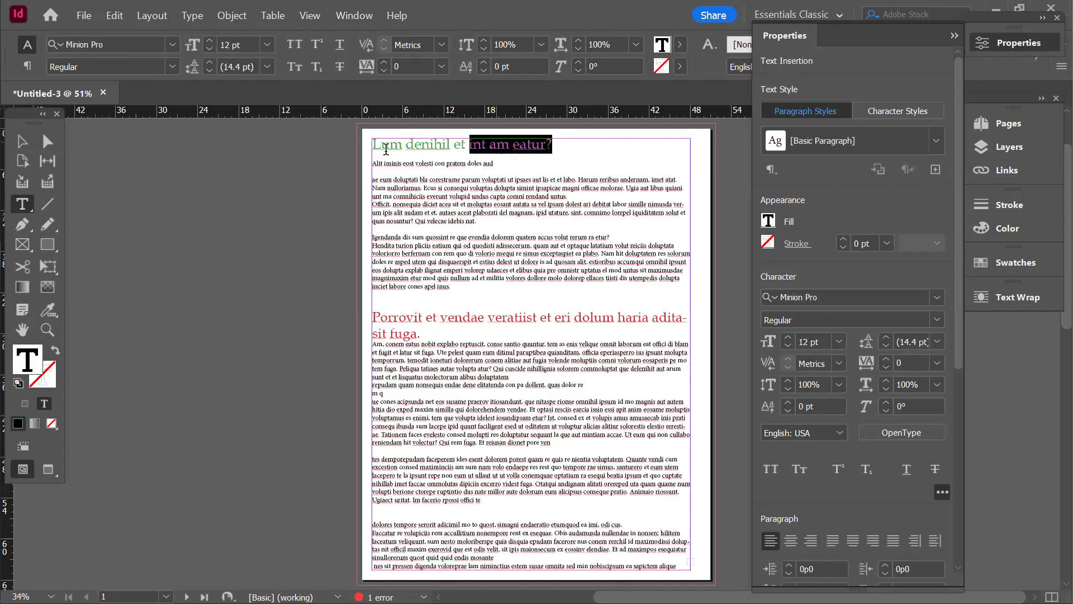
{"action": "key", "text": "ctrl+shift+z"}
{"action": "key", "text": "ctrl+shift+z"}
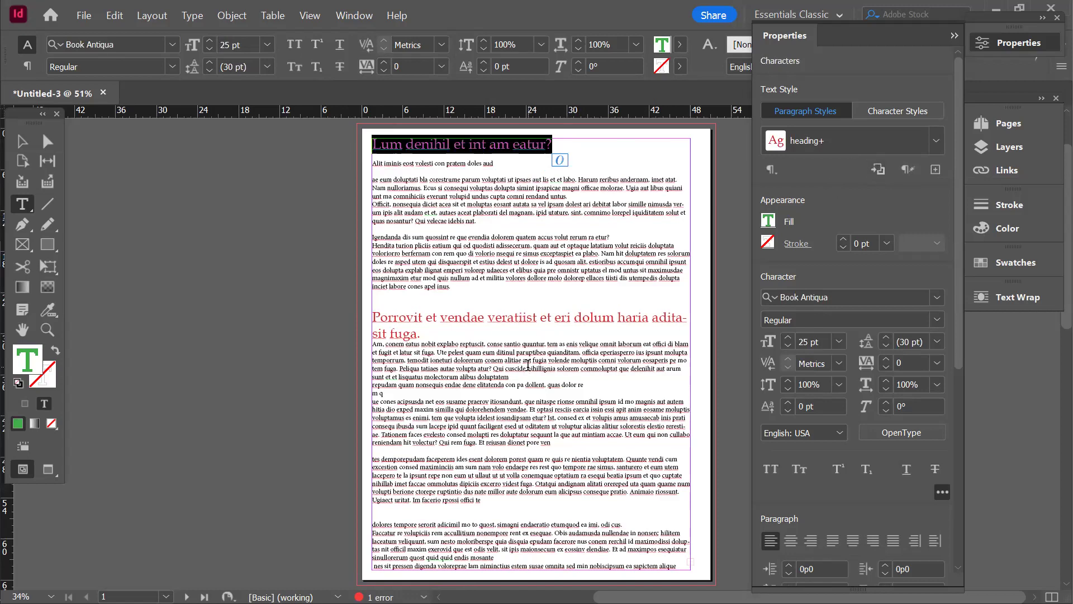
{"action": "left_click", "coordinate": [487, 270]}
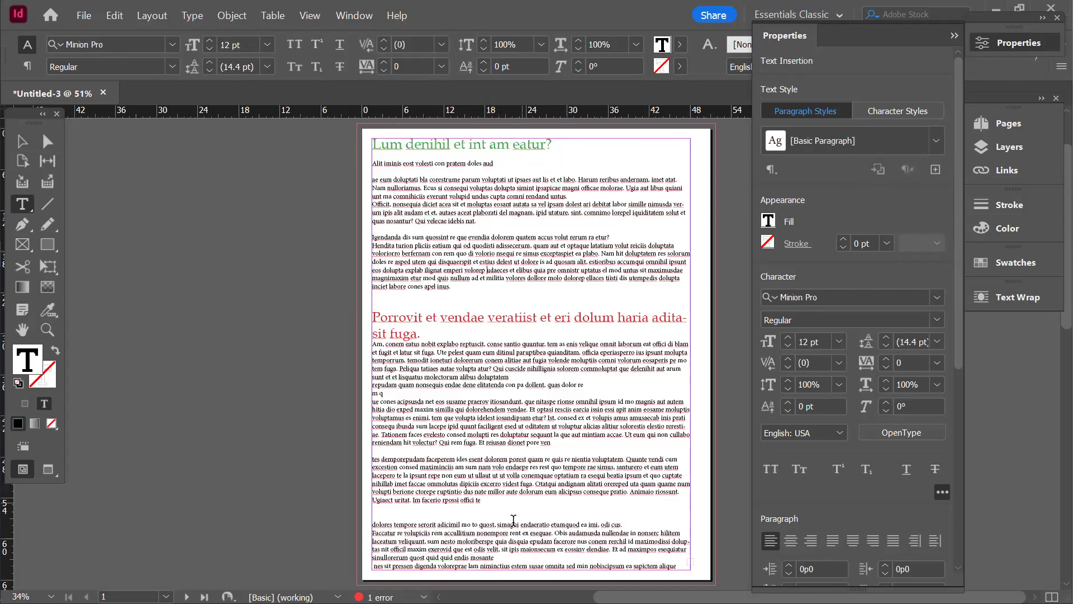
Split off 'tes demporepudam faceperem ides esent dolo' as its own paragraph with the heading style
{"action": "left_click", "coordinate": [496, 455]}
{"action": "key", "text": "Return"}
{"action": "triple_click", "coordinate": [518, 456]}
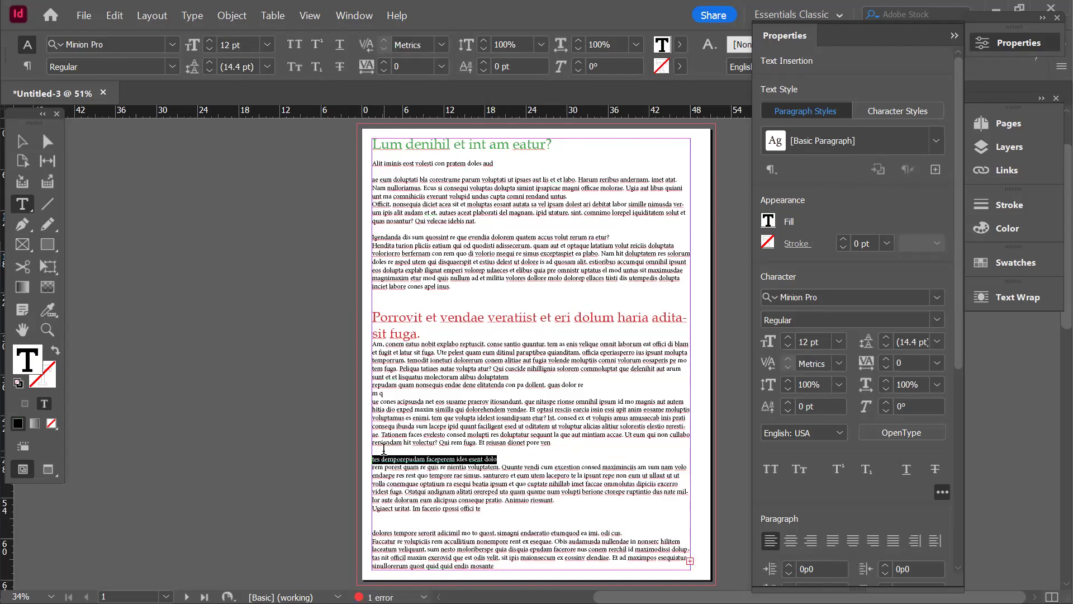
{"action": "left_click", "coordinate": [936, 142]}
{"action": "left_click", "coordinate": [811, 238]}
{"action": "left_click", "coordinate": [478, 434]}
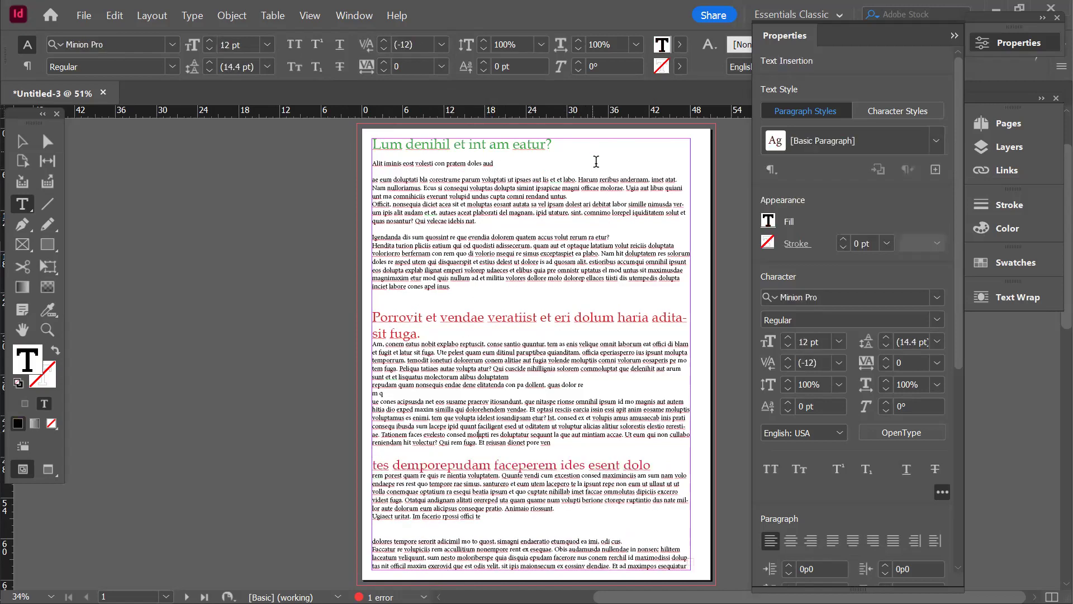
Redefine the heading style from the green 25 pt first heading
{"action": "left_click_drag", "start_coordinate": [558, 143], "coordinate": [353, 144]}
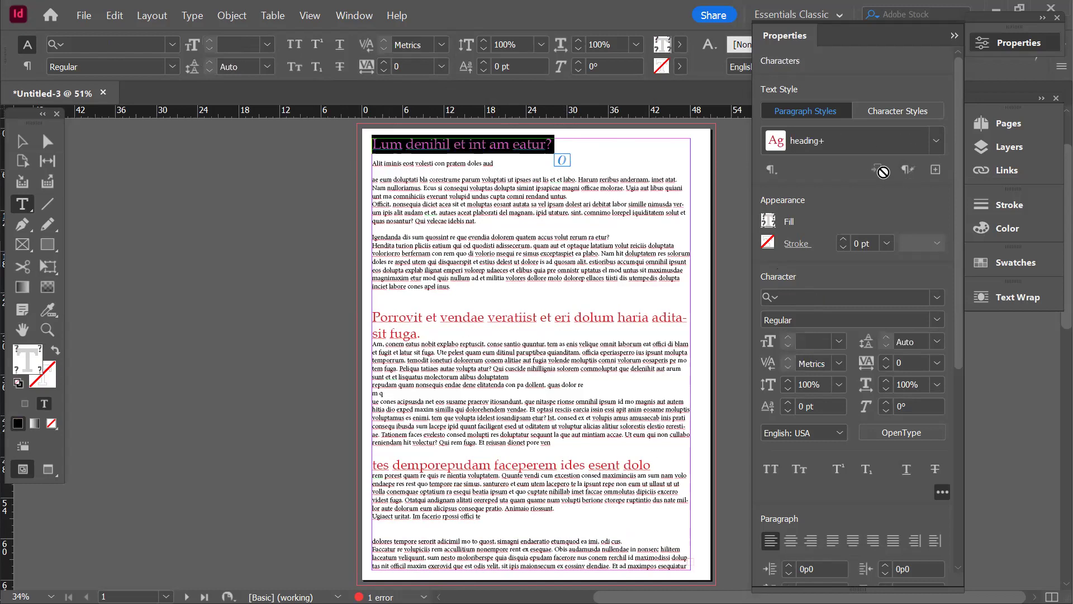
{"action": "left_click_drag", "start_coordinate": [555, 143], "coordinate": [344, 140]}
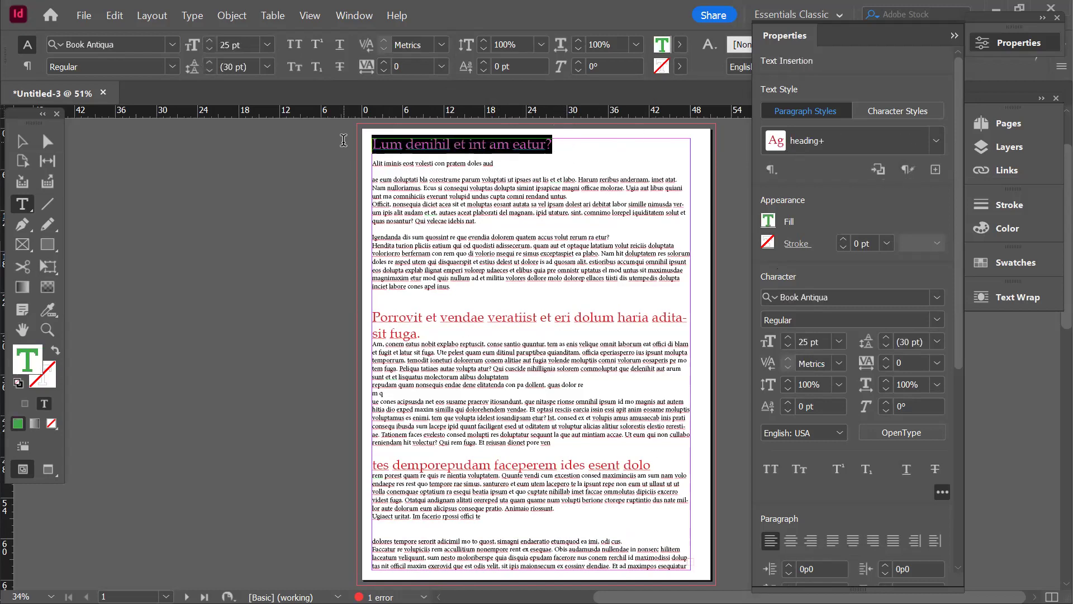
{"action": "left_click", "coordinate": [879, 170]}
{"action": "left_click", "coordinate": [538, 420]}
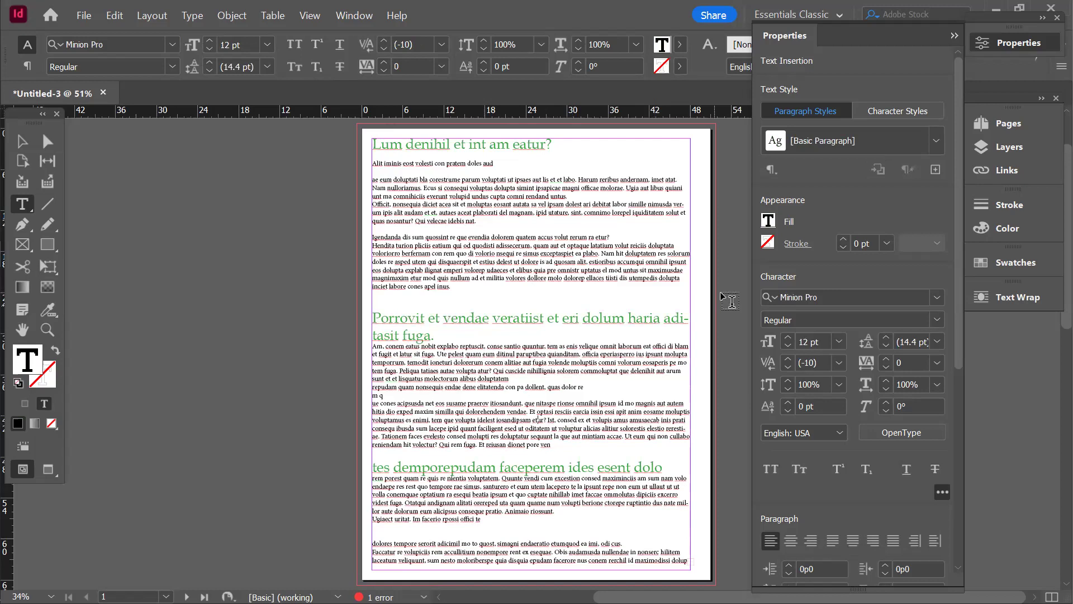
Open Paragraph Style Options for 'heading', leaving its next style as [Same style]
{"action": "left_click", "coordinate": [937, 140]}
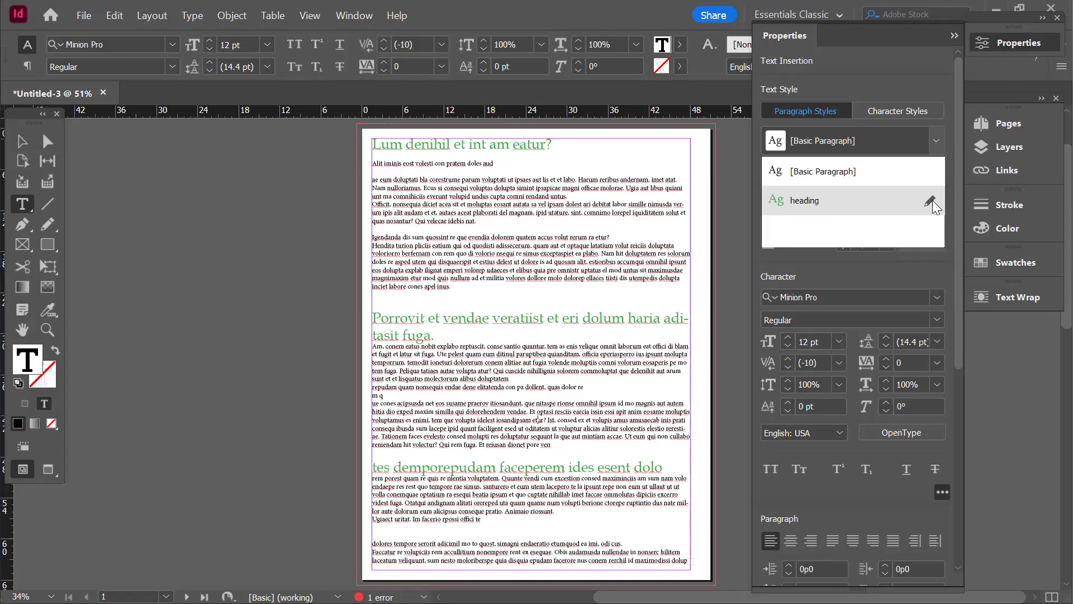
{"action": "left_click", "coordinate": [932, 201]}
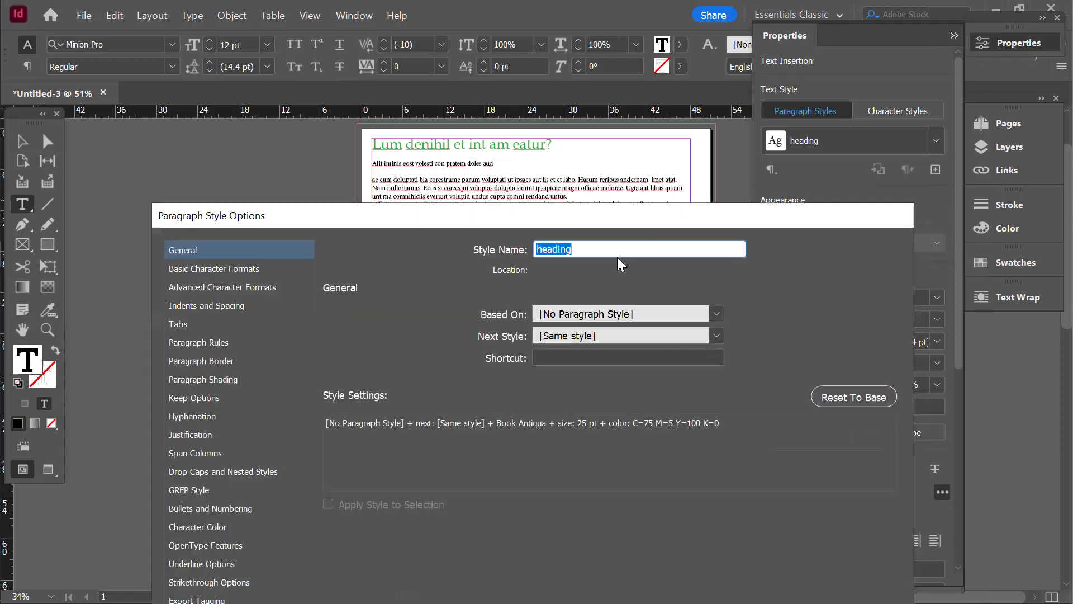
{"action": "left_click", "coordinate": [598, 247]}
{"action": "left_click", "coordinate": [718, 335]}
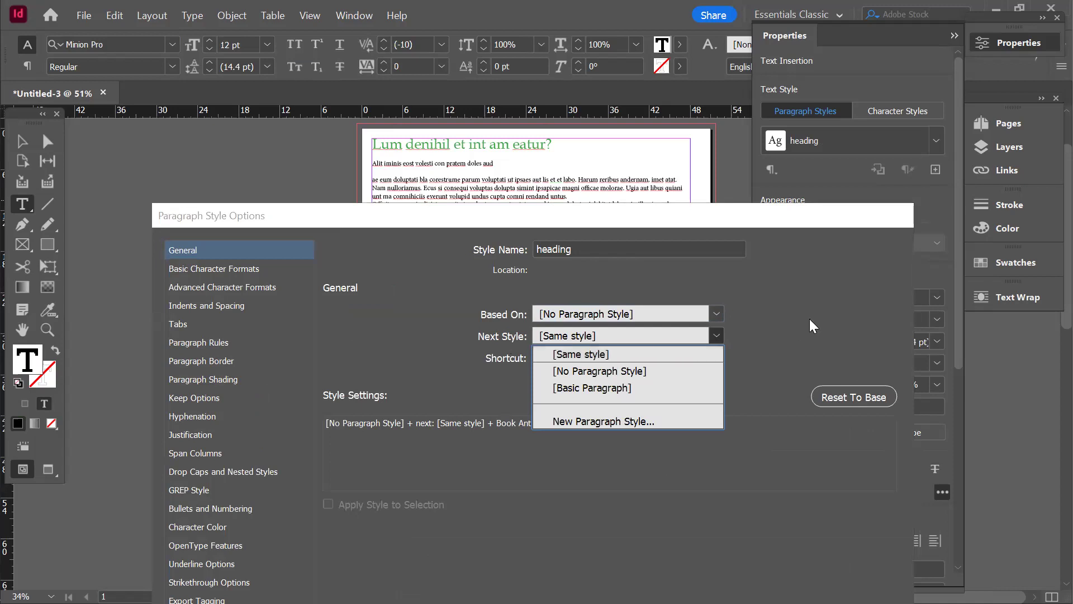
{"action": "left_click", "coordinate": [719, 333]}
{"action": "left_click", "coordinate": [718, 335]}
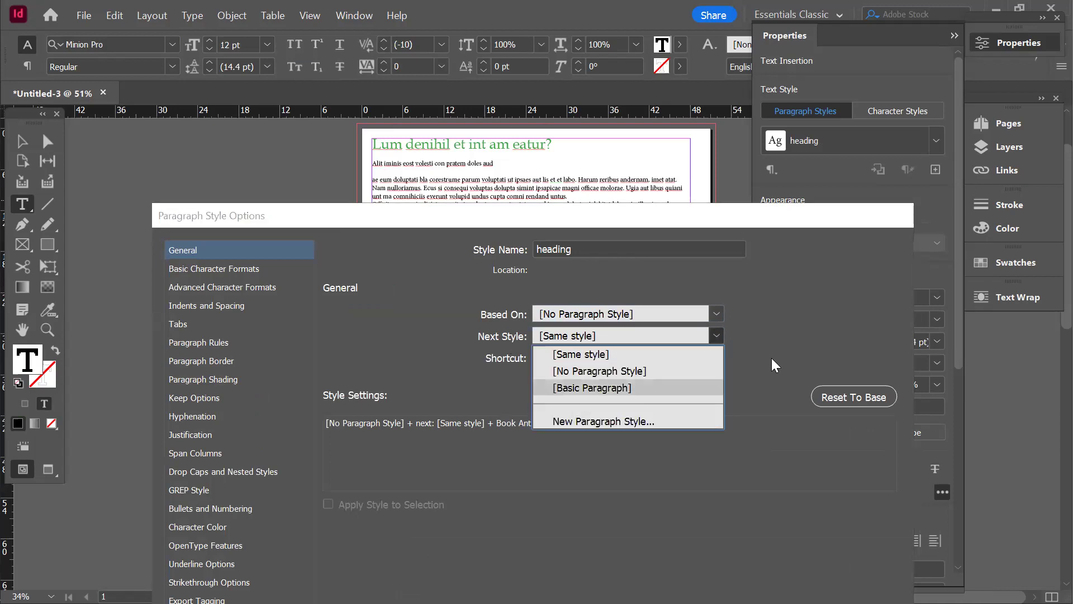
{"action": "left_click", "coordinate": [607, 380]}
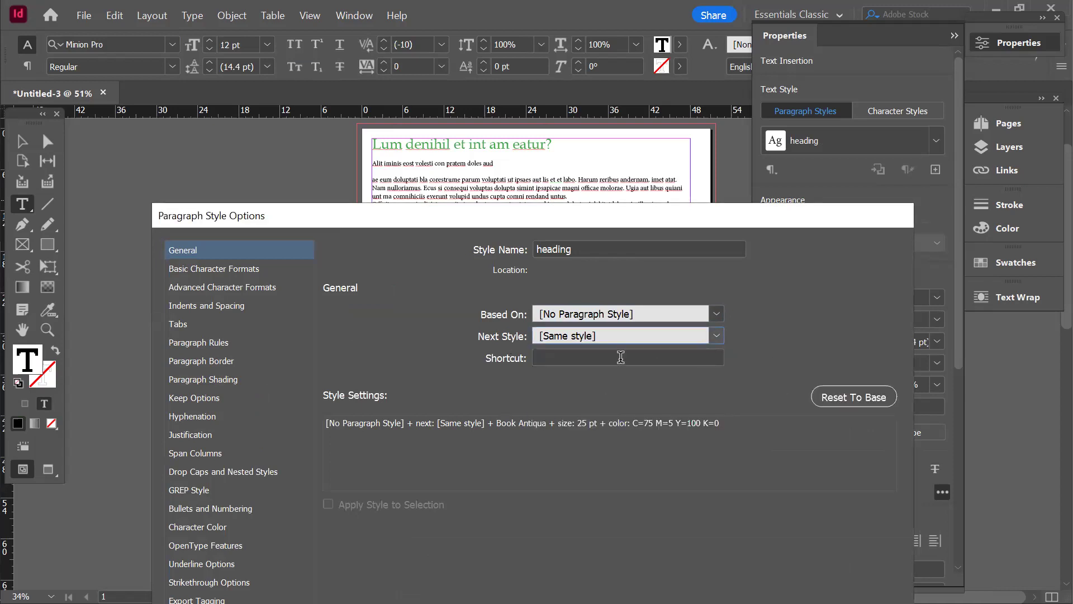
{"action": "left_click", "coordinate": [607, 359]}
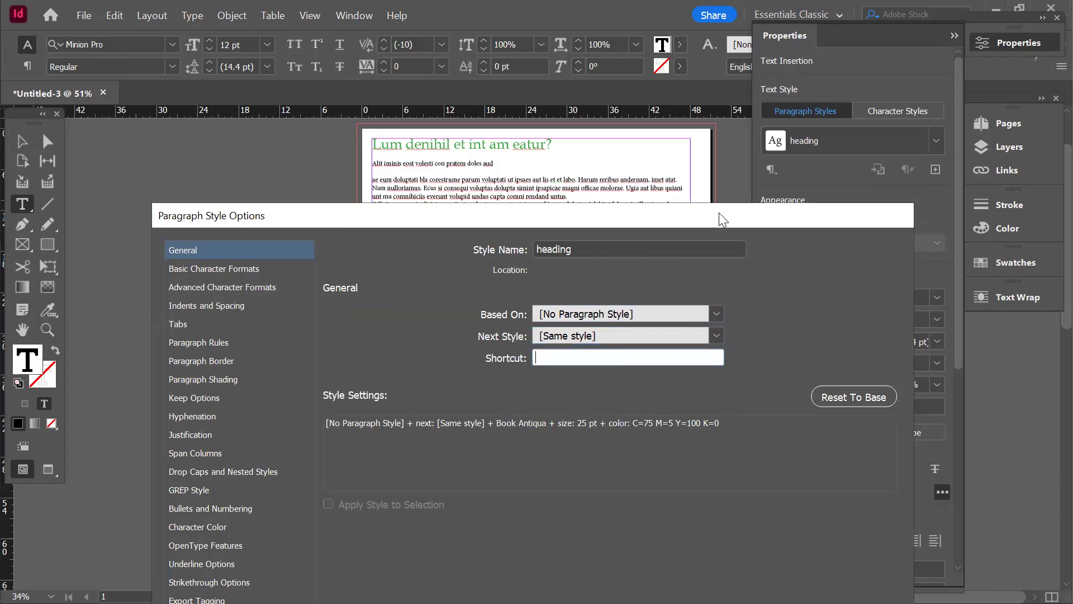
{"action": "left_click_drag", "start_coordinate": [718, 215], "coordinate": [779, 235]}
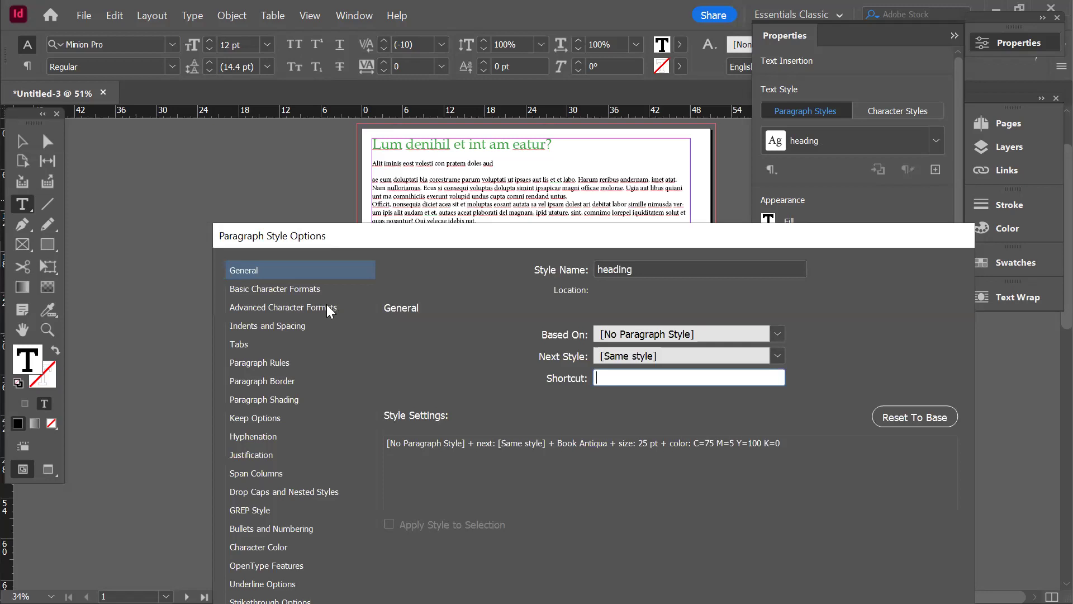
Set the heading style's Basic Character Formats to 27 pt size and Elephant font family
{"action": "left_click", "coordinate": [314, 294]}
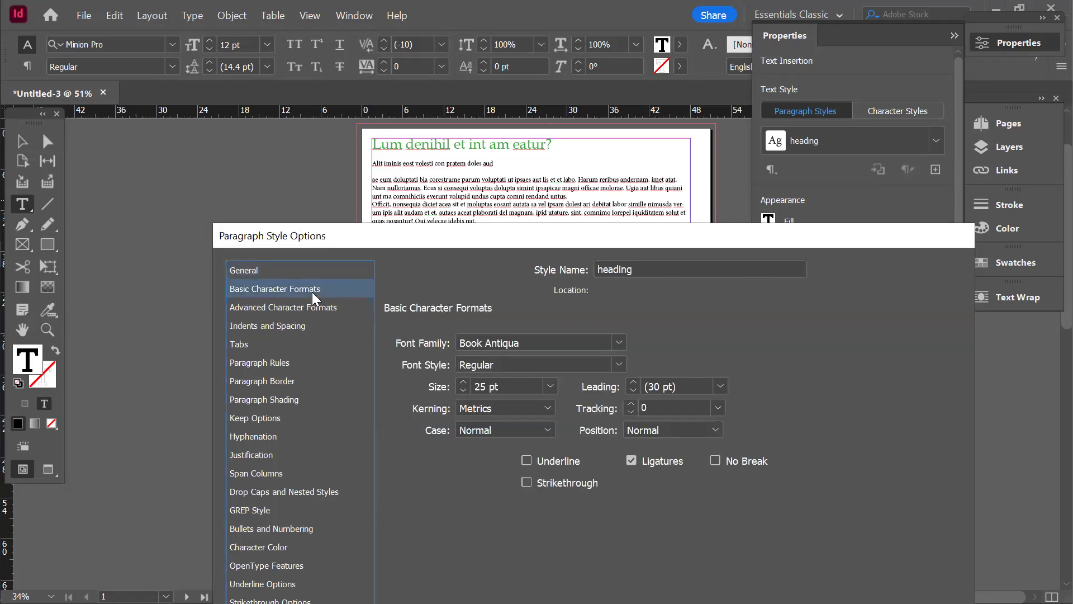
{"action": "left_click", "coordinate": [548, 387]}
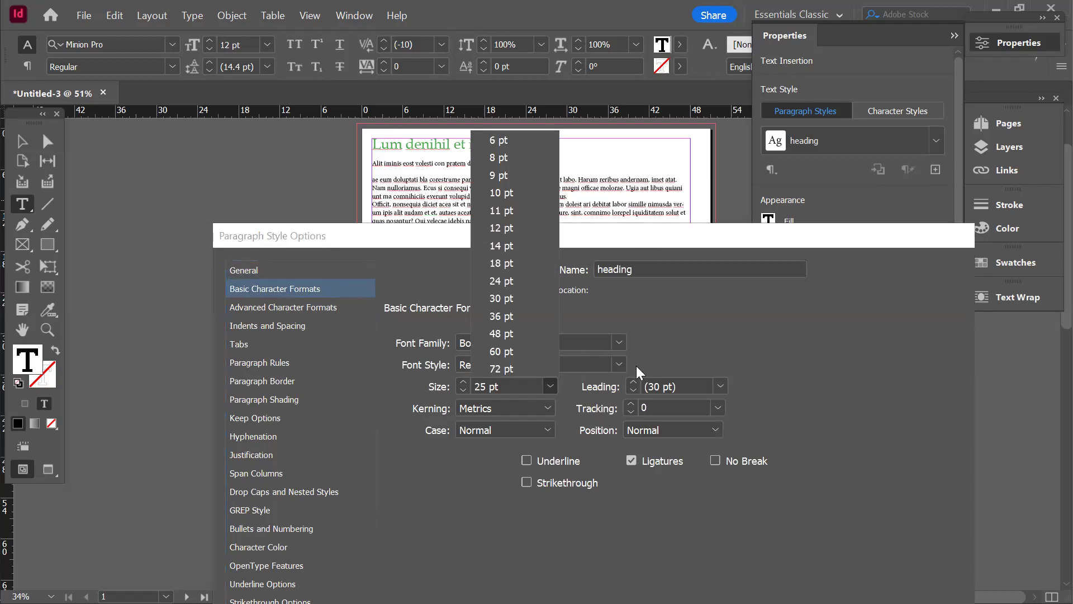
{"action": "left_click_drag", "start_coordinate": [778, 232], "coordinate": [748, 241]}
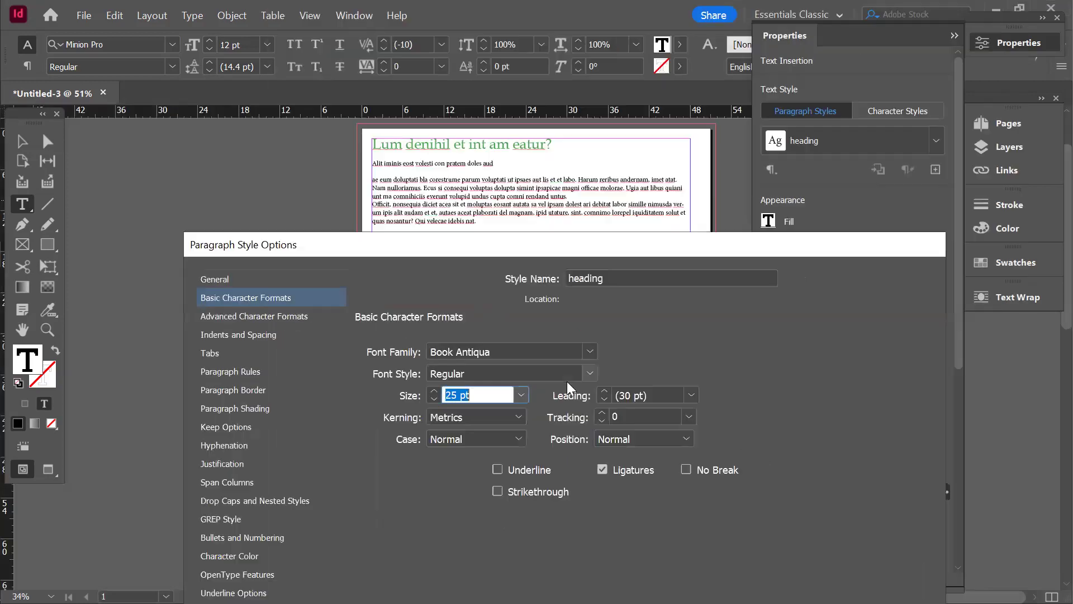
{"action": "left_click", "coordinate": [434, 391]}
{"action": "left_click", "coordinate": [434, 390]}
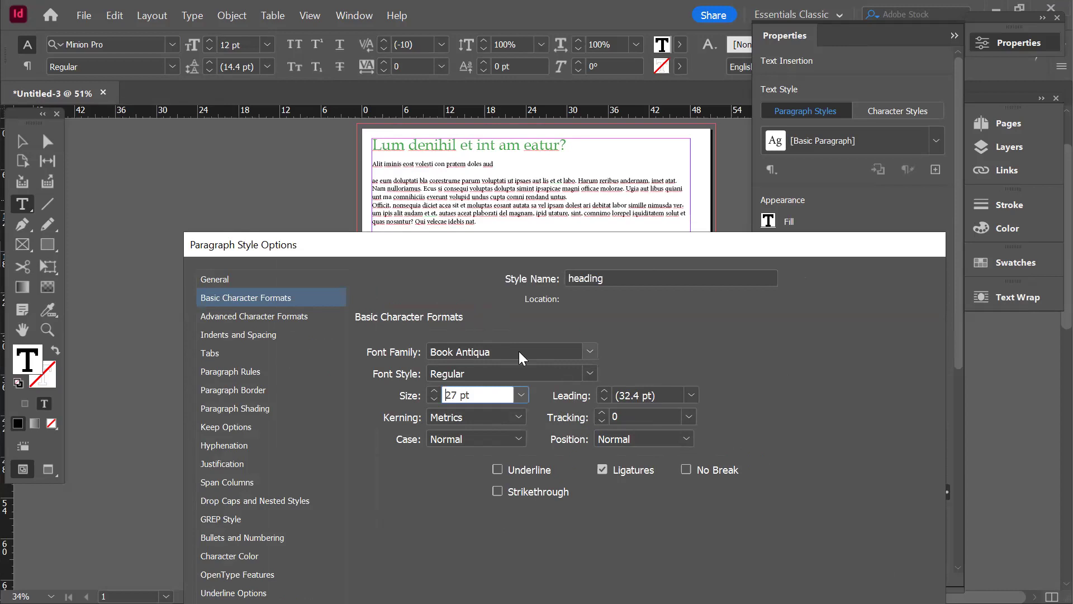
{"action": "left_click", "coordinate": [591, 350]}
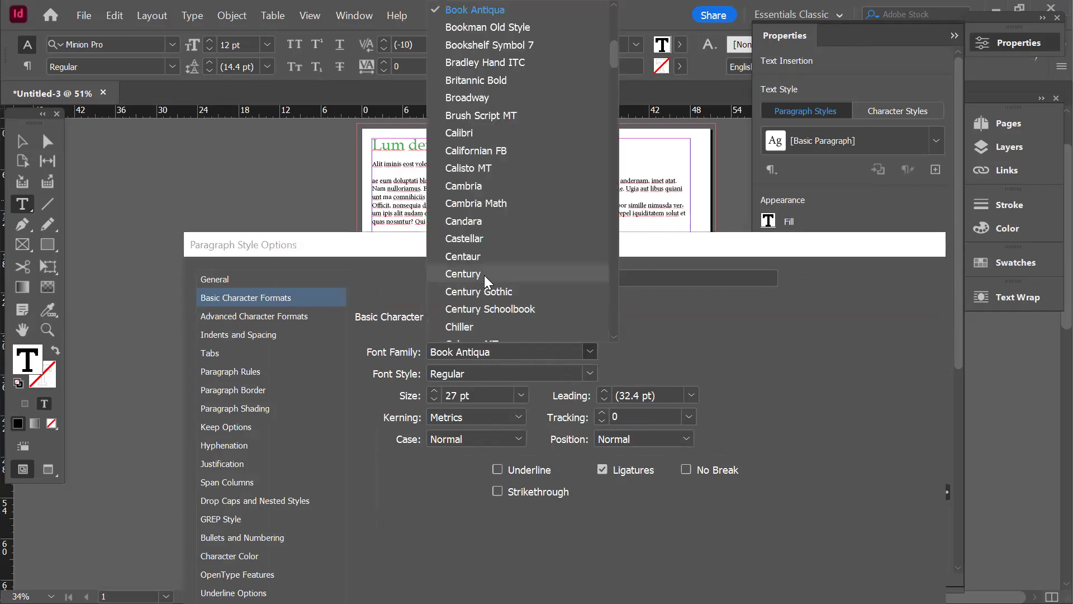
{"action": "left_click", "coordinate": [509, 292]}
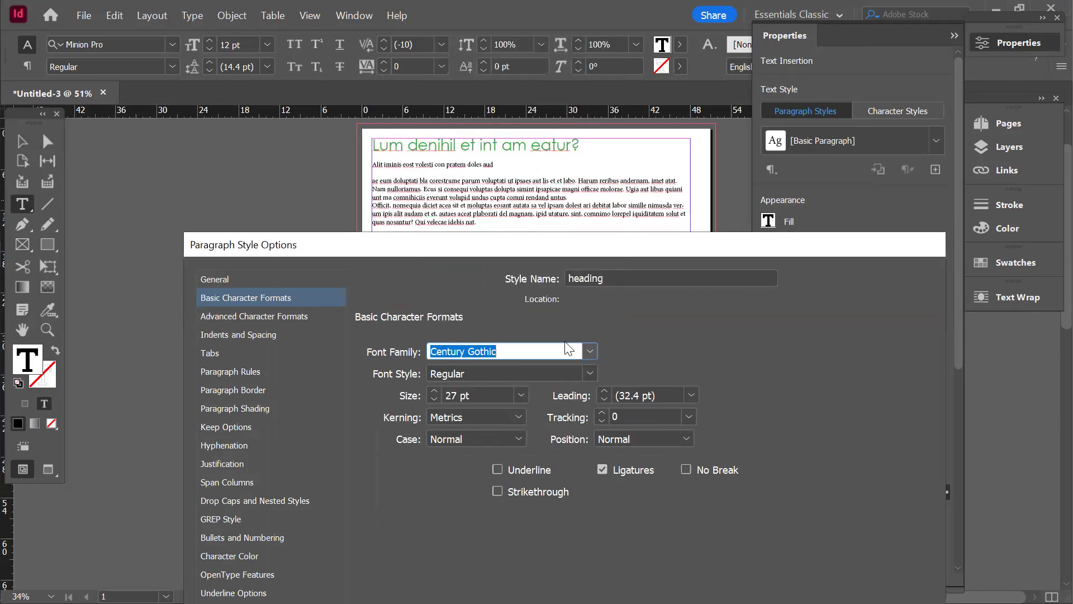
{"action": "left_click", "coordinate": [593, 350]}
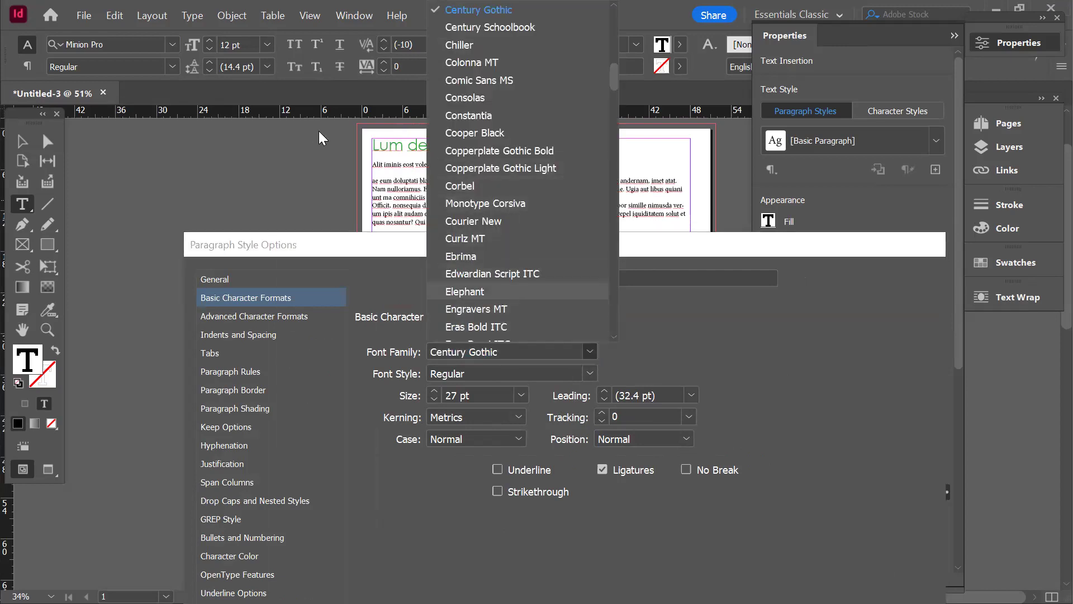
{"action": "key", "text": "Return"}
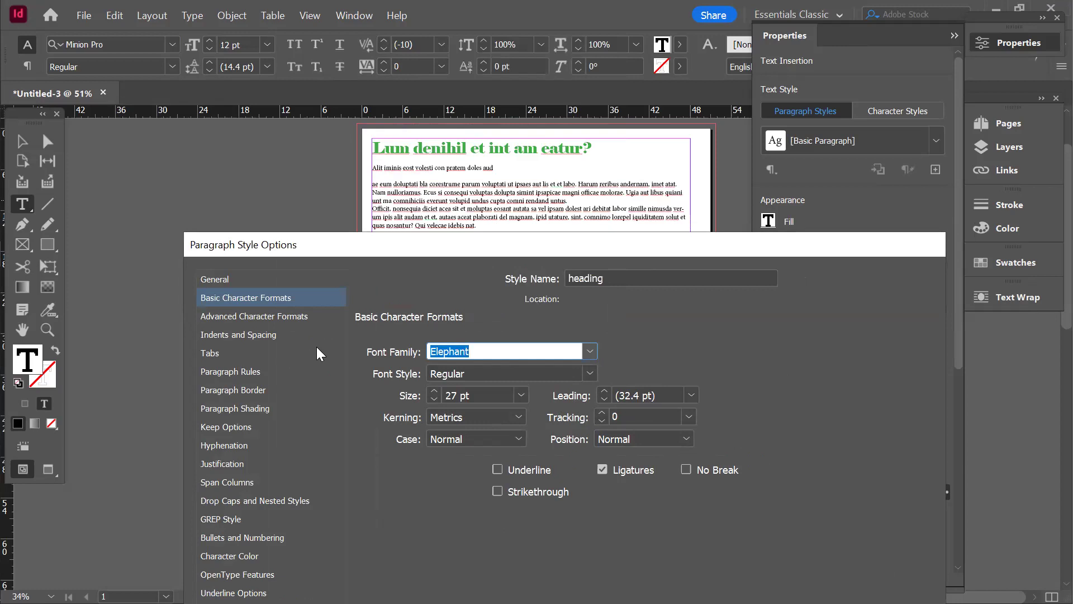
{"action": "left_click", "coordinate": [281, 318]}
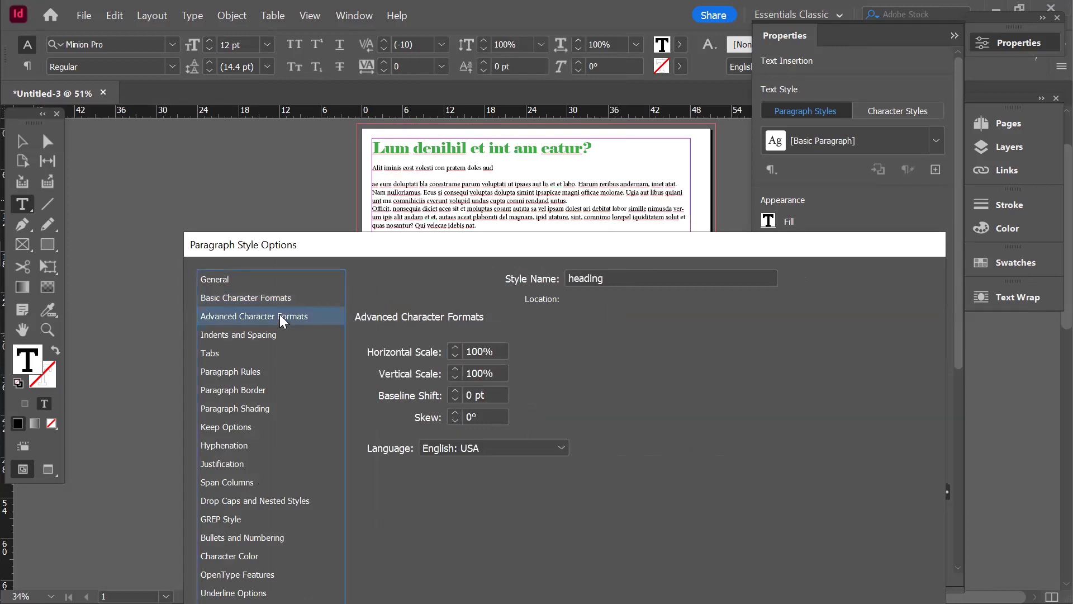
Raise the heading style's Space After to 0p3 in Indents and Spacing
{"action": "left_click", "coordinate": [256, 334]}
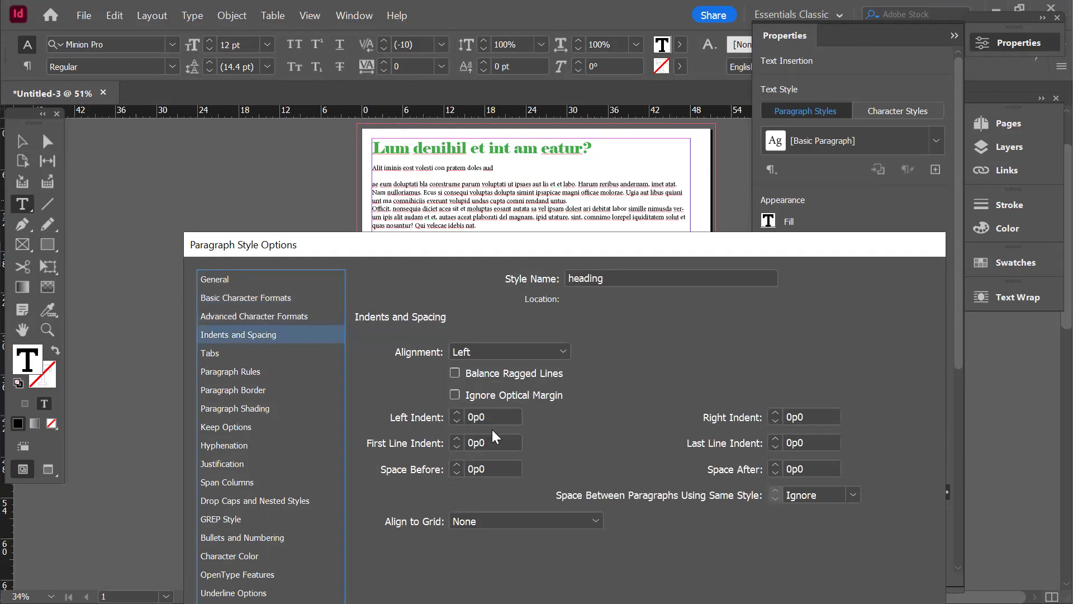
{"action": "left_click_drag", "start_coordinate": [457, 413], "coordinate": [457, 412]}
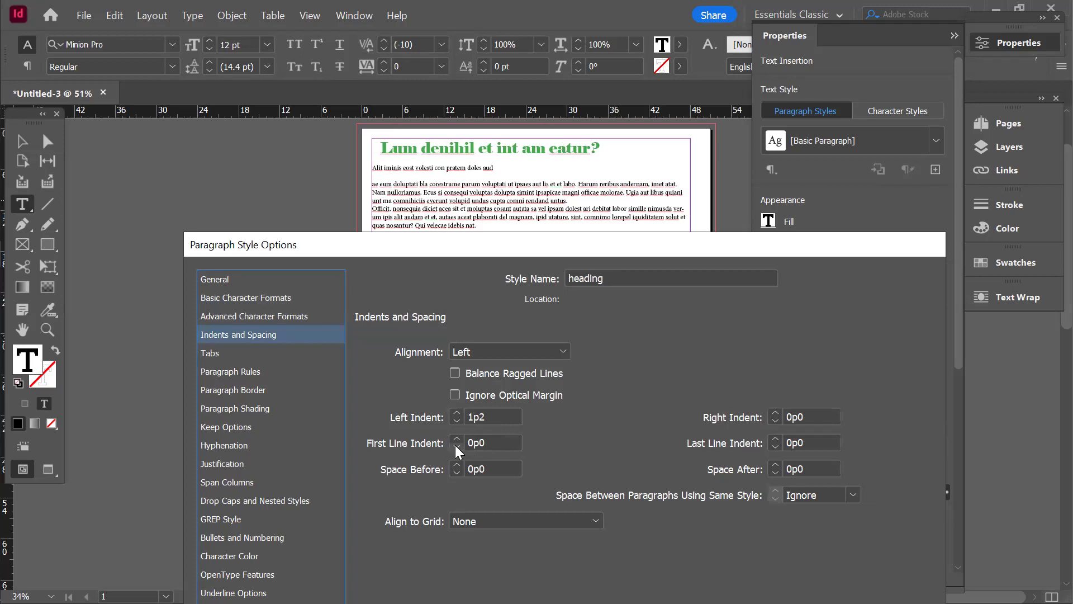
{"action": "left_click_drag", "start_coordinate": [456, 437], "coordinate": [457, 437]}
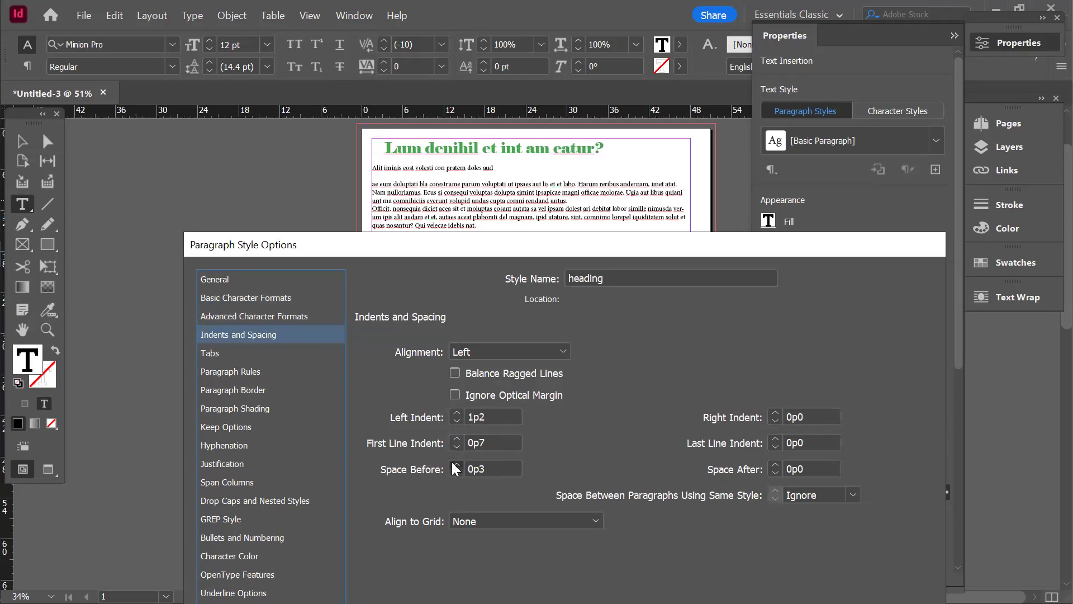
{"action": "left_click", "coordinate": [775, 465]}
{"action": "left_click", "coordinate": [776, 464]}
{"action": "left_click", "coordinate": [775, 463]}
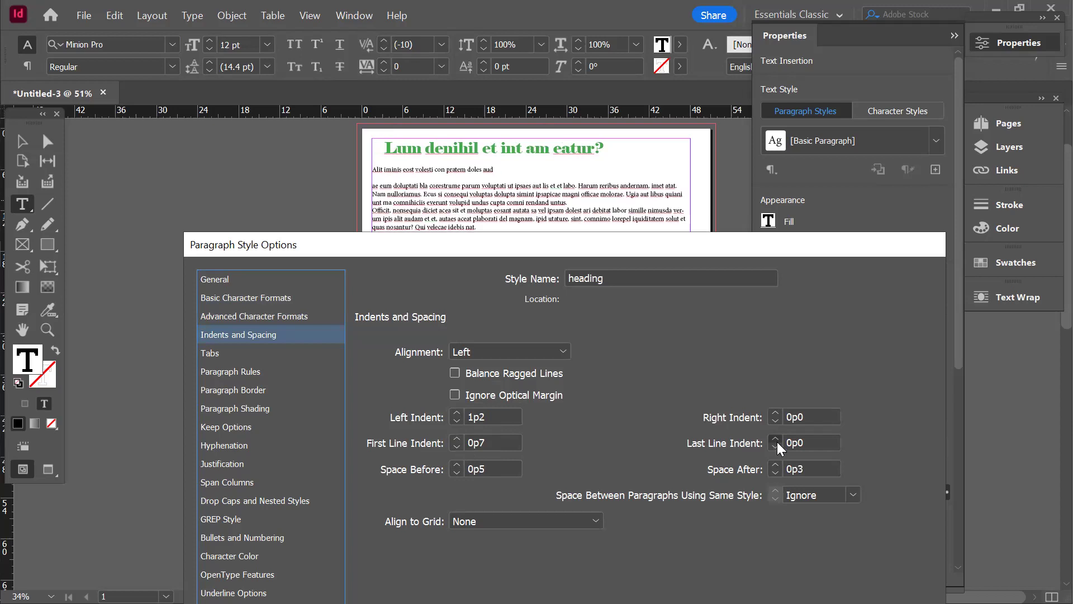
Review the remaining heading style categories from Tabs to GREP Style, then confirm the dialog
{"action": "left_click", "coordinate": [219, 354]}
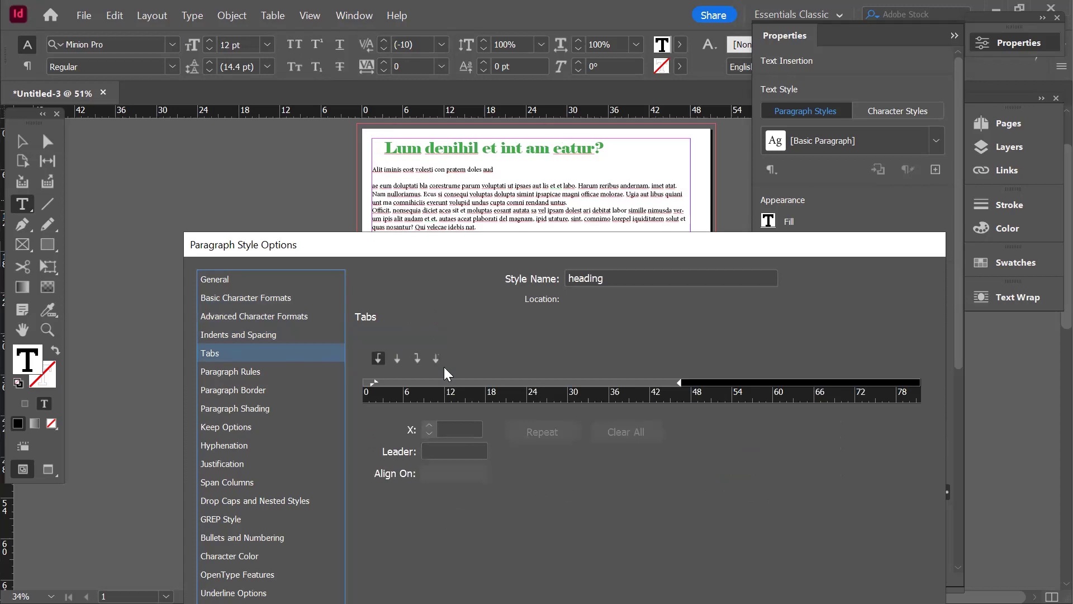
{"action": "left_click", "coordinate": [244, 373]}
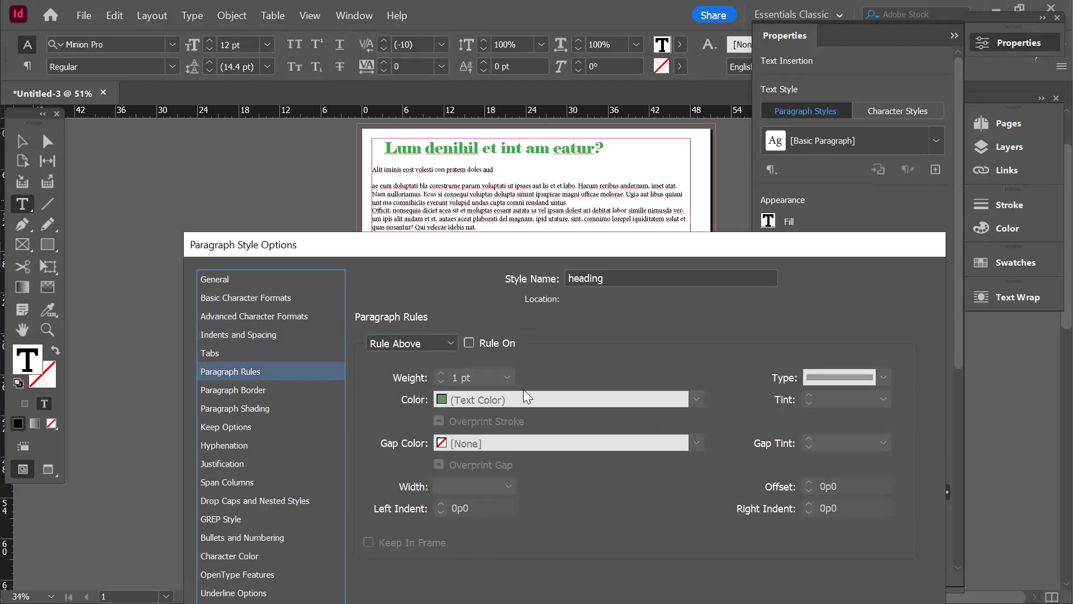
{"action": "left_click", "coordinate": [235, 392]}
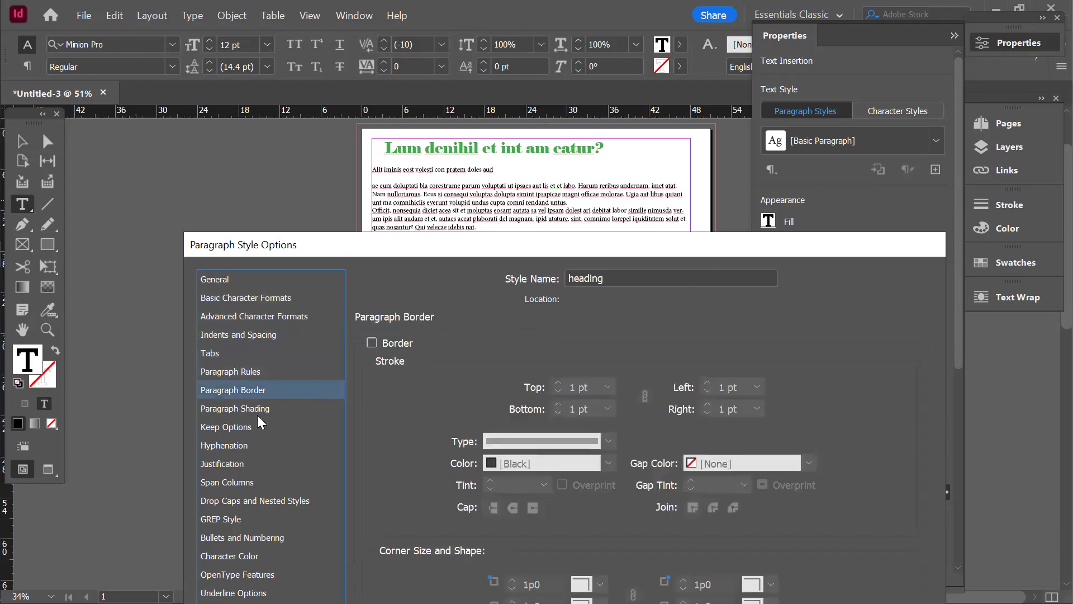
{"action": "left_click", "coordinate": [246, 414]}
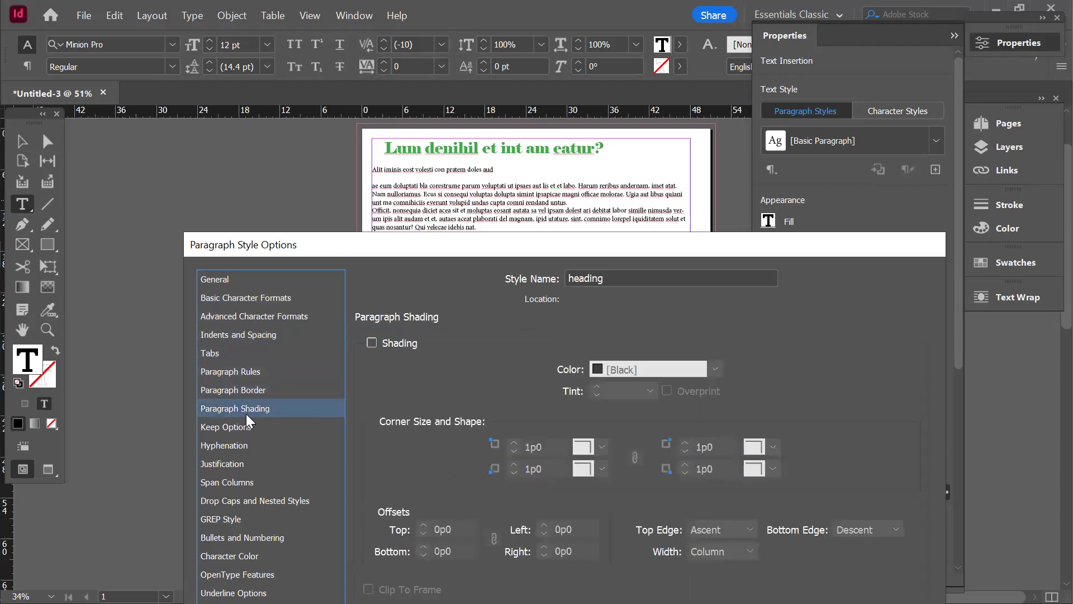
{"action": "left_click", "coordinate": [244, 431]}
{"action": "left_click", "coordinate": [245, 449]}
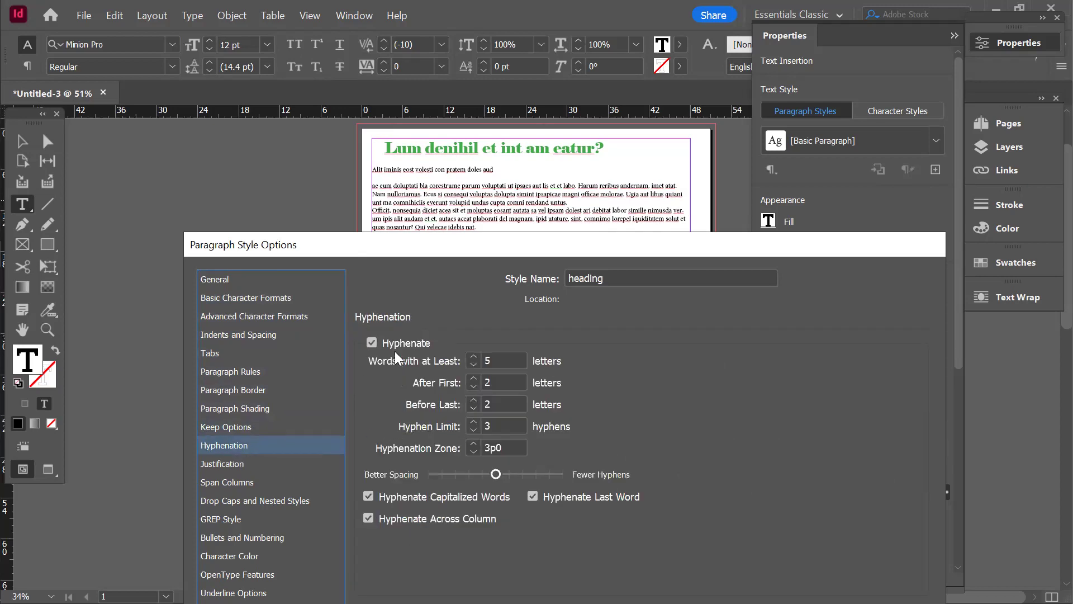
{"action": "left_click", "coordinate": [246, 464]}
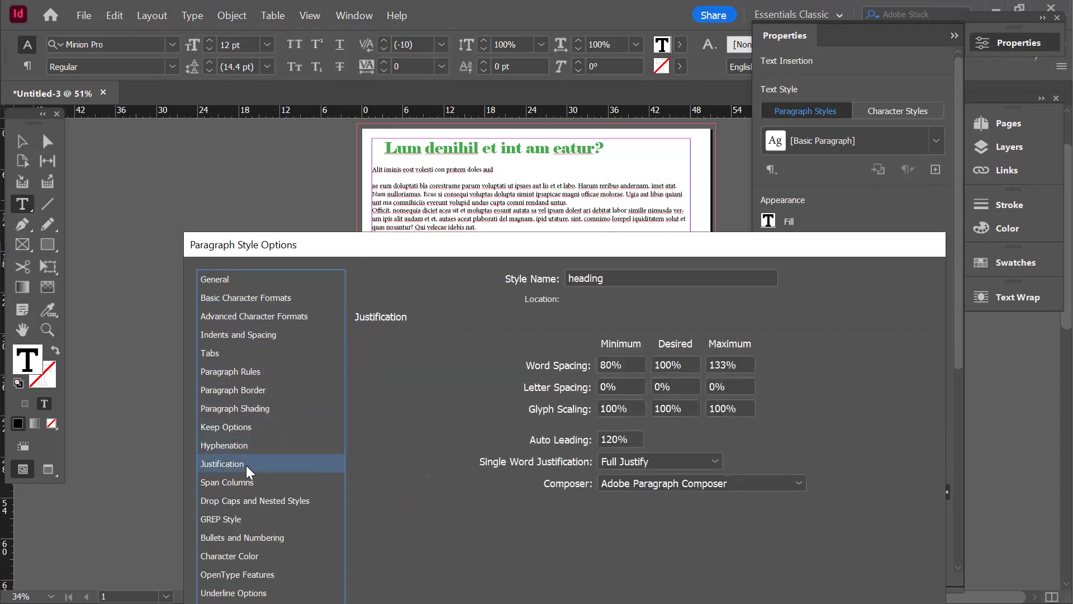
{"action": "left_click", "coordinate": [237, 486]}
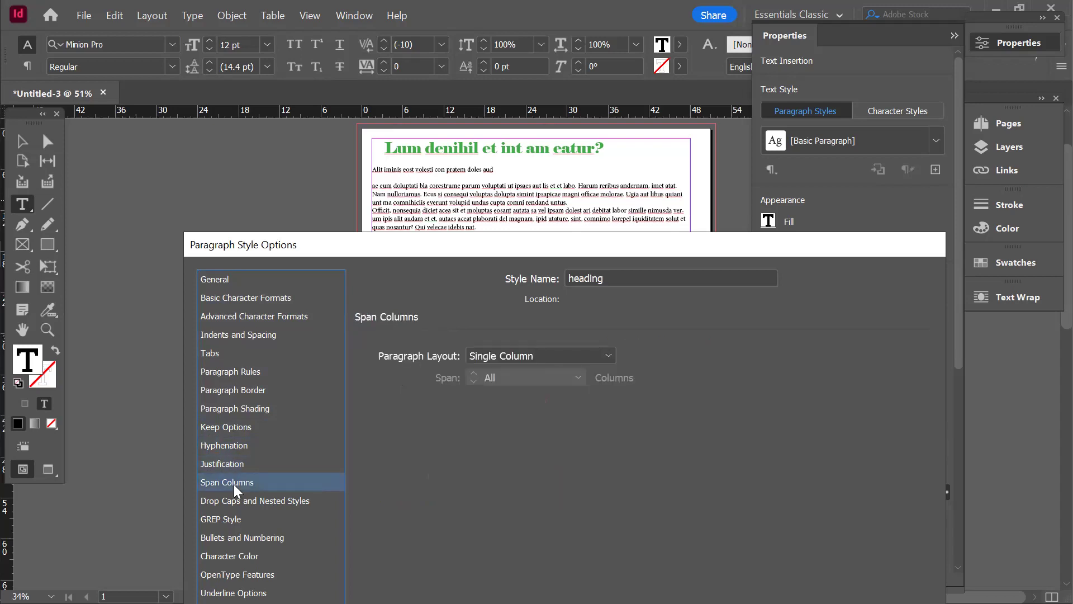
{"action": "left_click", "coordinate": [262, 499]}
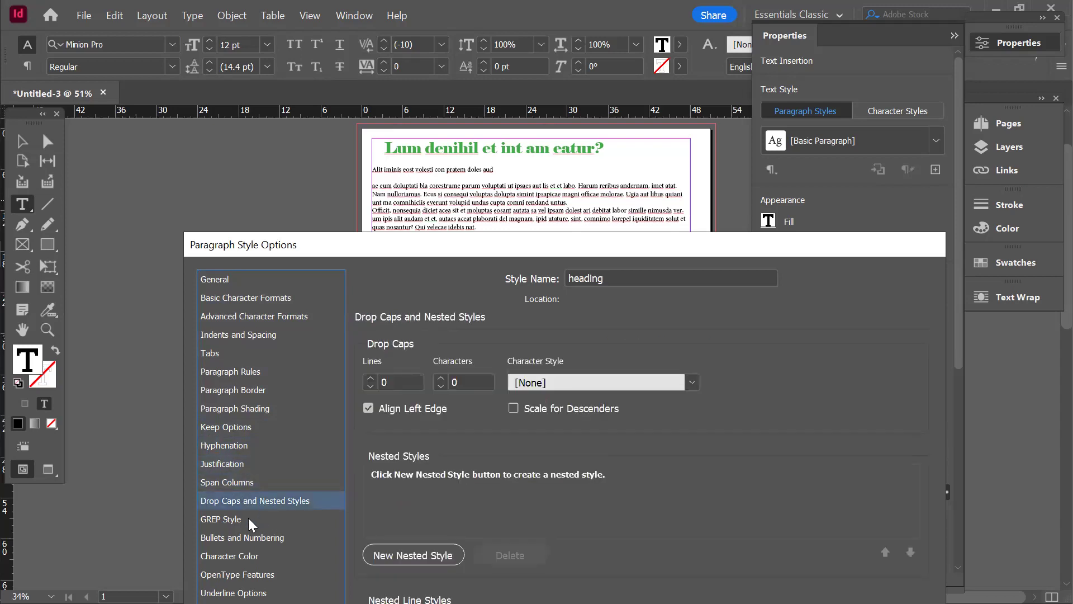
{"action": "left_click", "coordinate": [248, 518]}
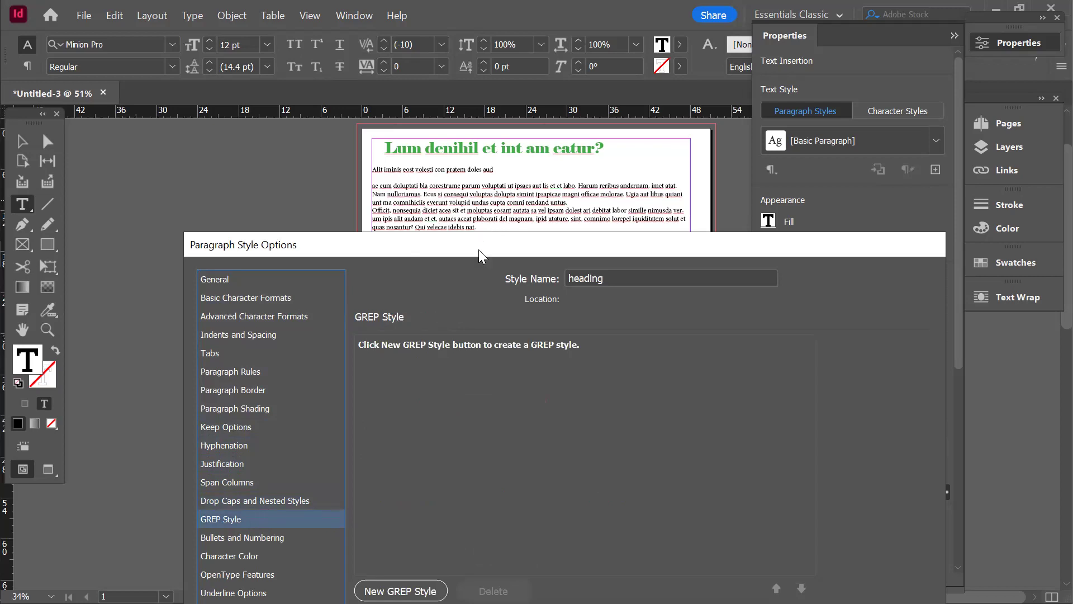
{"action": "left_click_drag", "start_coordinate": [478, 249], "coordinate": [457, 38]}
{"action": "key", "text": "Return"}
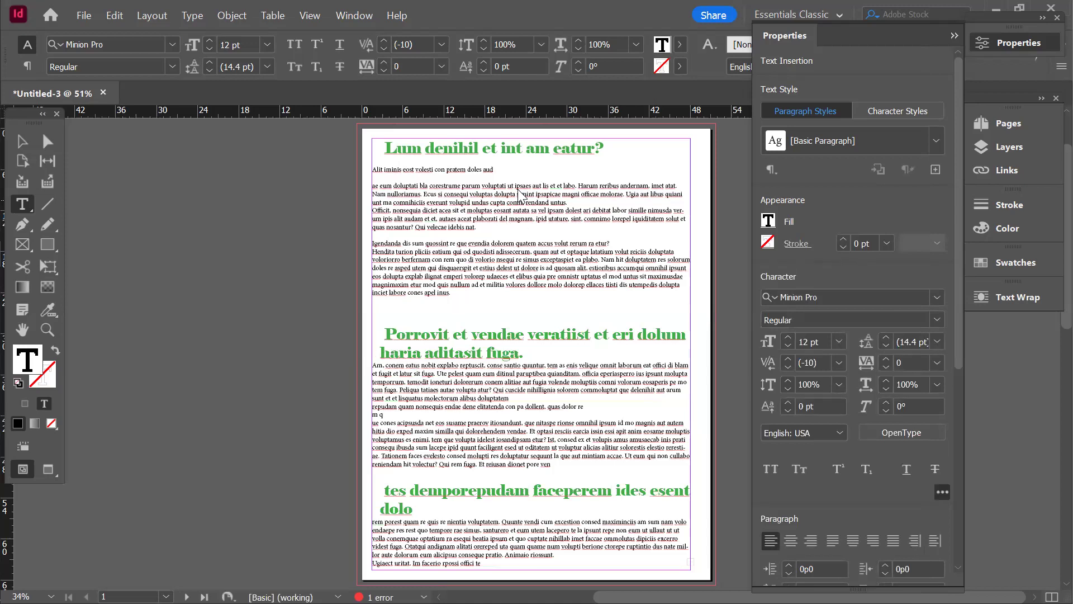
Set the line 'Alit iminis eost volesti con pratem doles aud' to 20 pt magenta
{"action": "triple_click", "coordinate": [428, 167]}
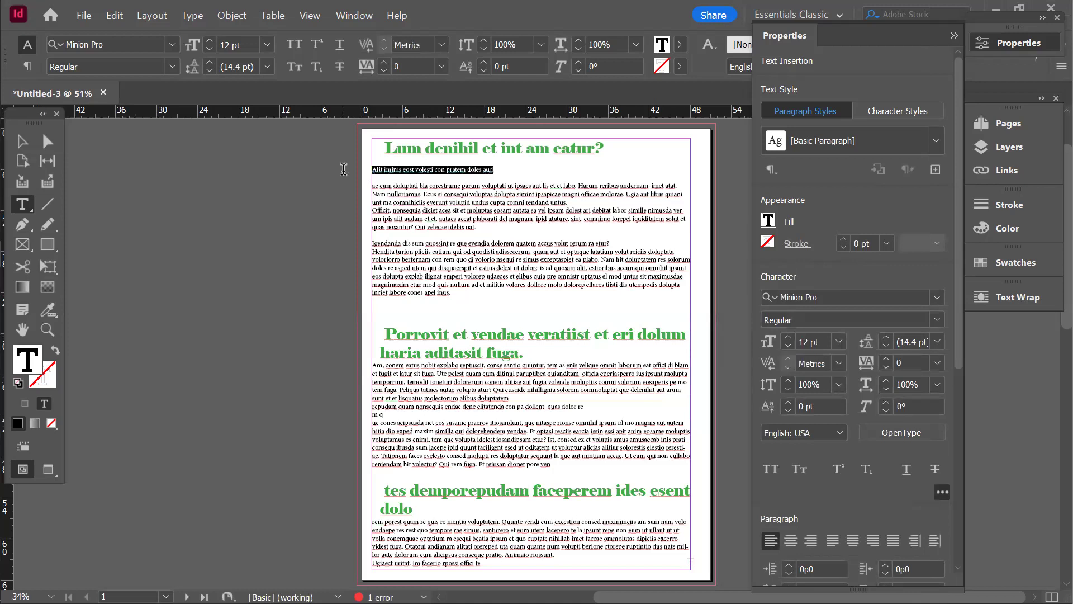
{"action": "left_click", "coordinate": [839, 341]}
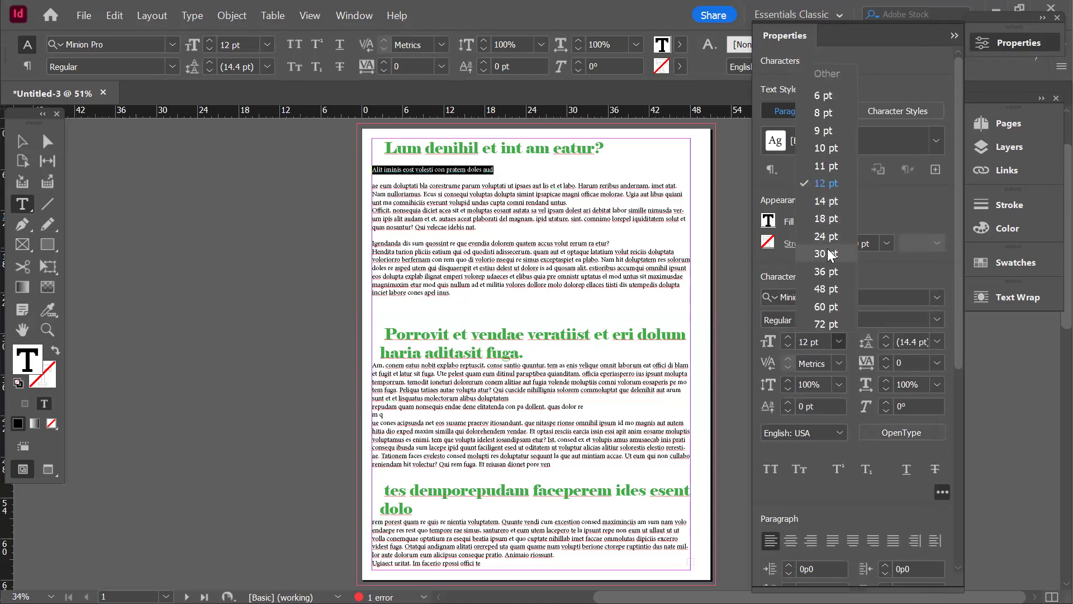
{"action": "left_click", "coordinate": [825, 221]}
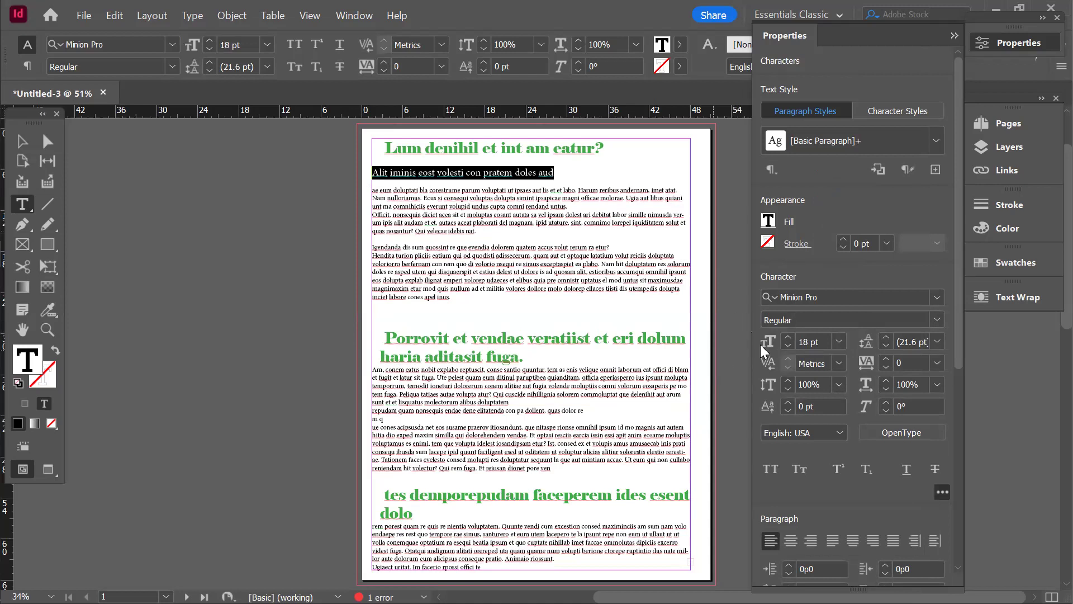
{"action": "left_click", "coordinate": [788, 337]}
{"action": "left_click", "coordinate": [788, 337]}
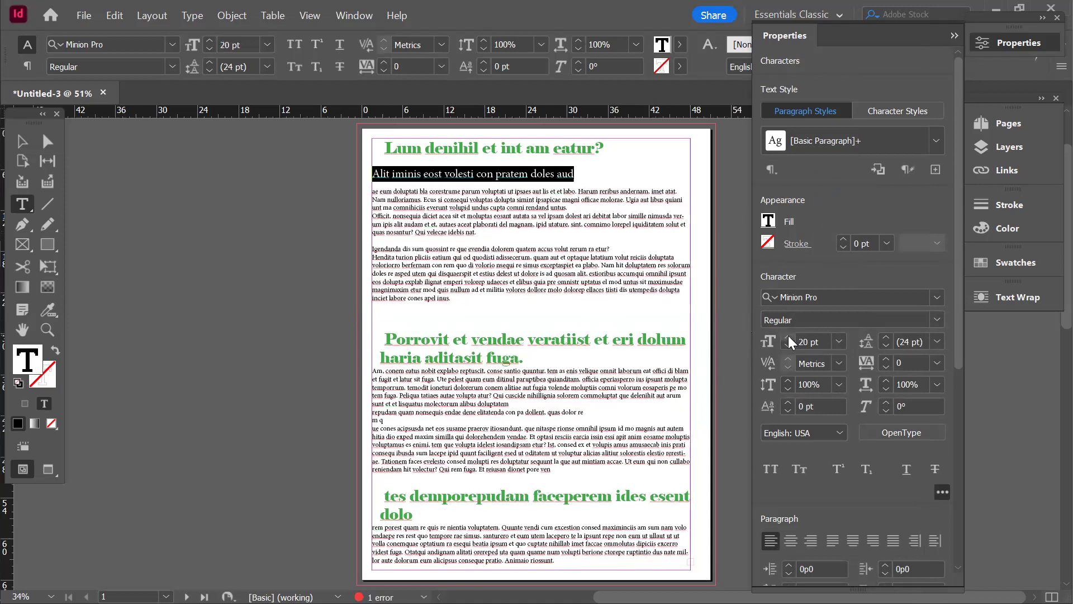
{"action": "left_click", "coordinate": [768, 221]}
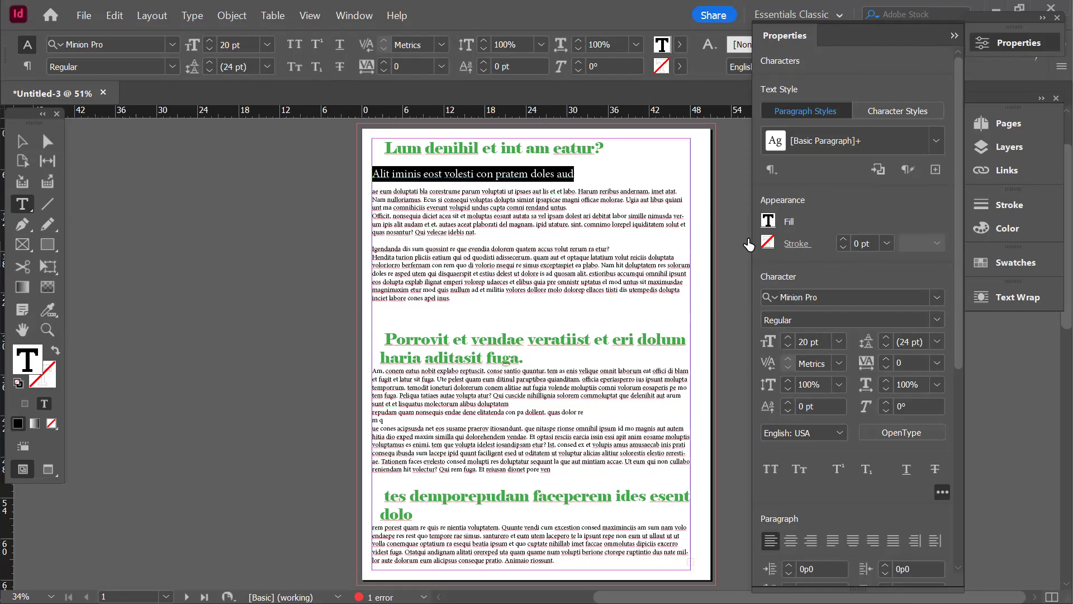
{"action": "left_click", "coordinate": [636, 423]}
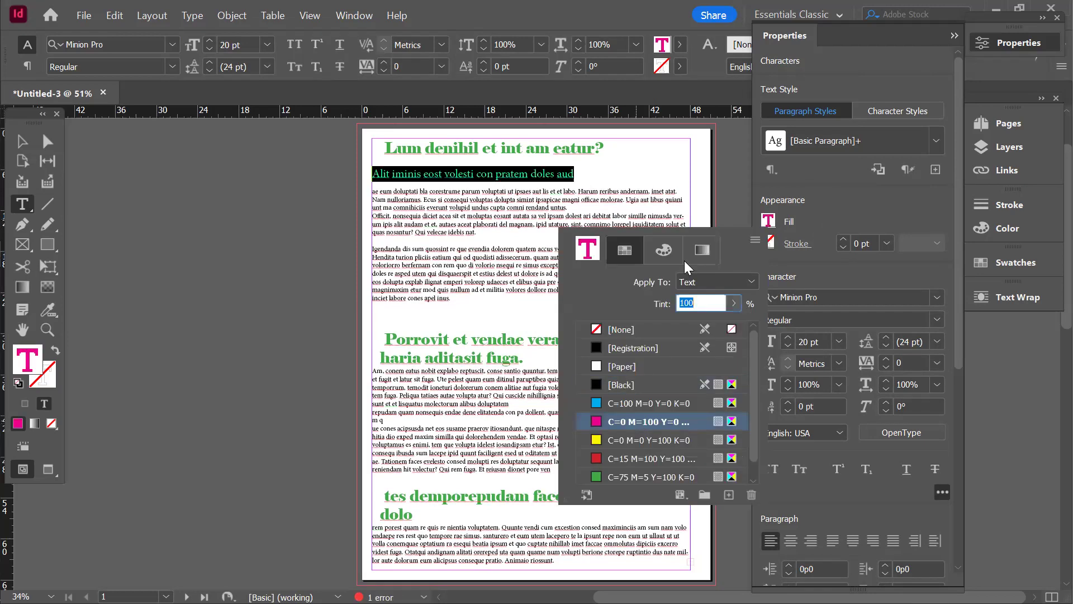
{"action": "left_click", "coordinate": [834, 219]}
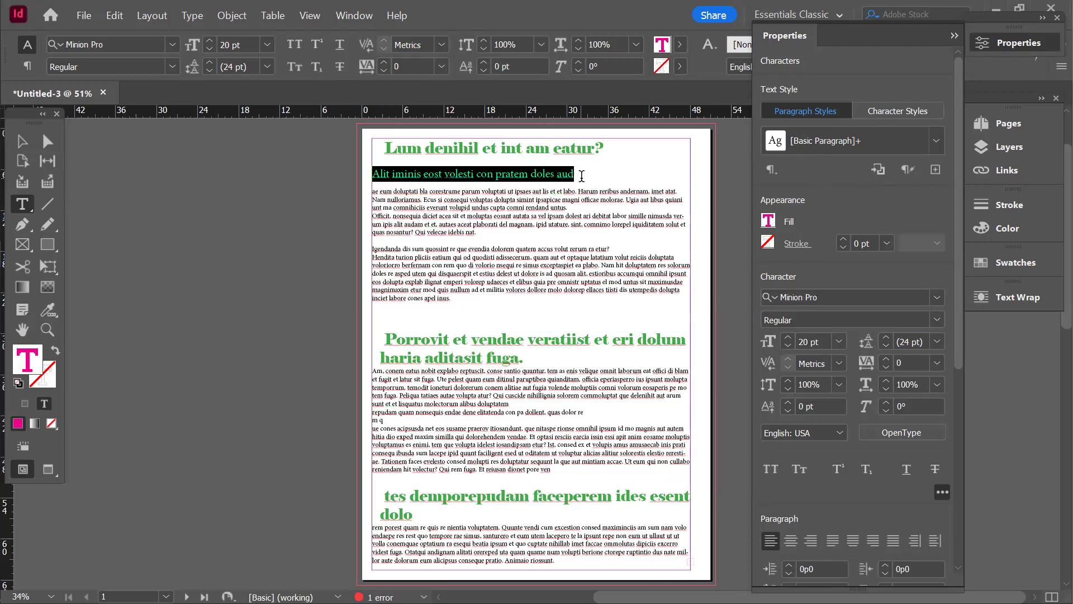
Create a new paragraph style named 'subheading' from the magenta line
{"action": "left_click", "coordinate": [935, 170]}
{"action": "type", "text": "s"}
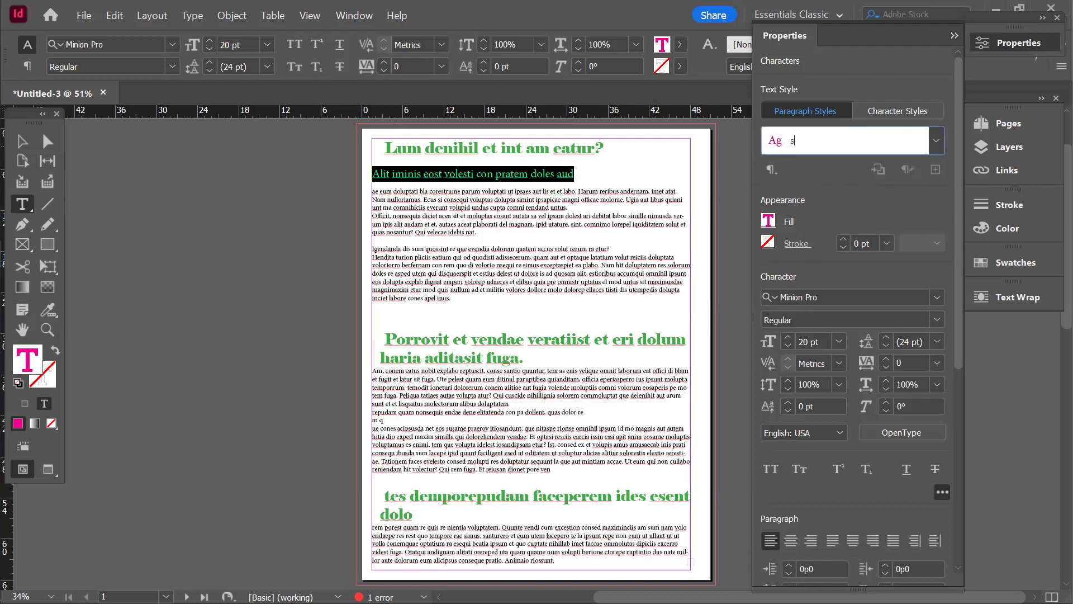
{"action": "type", "text": "ubheading"}
{"action": "key", "text": "Return"}
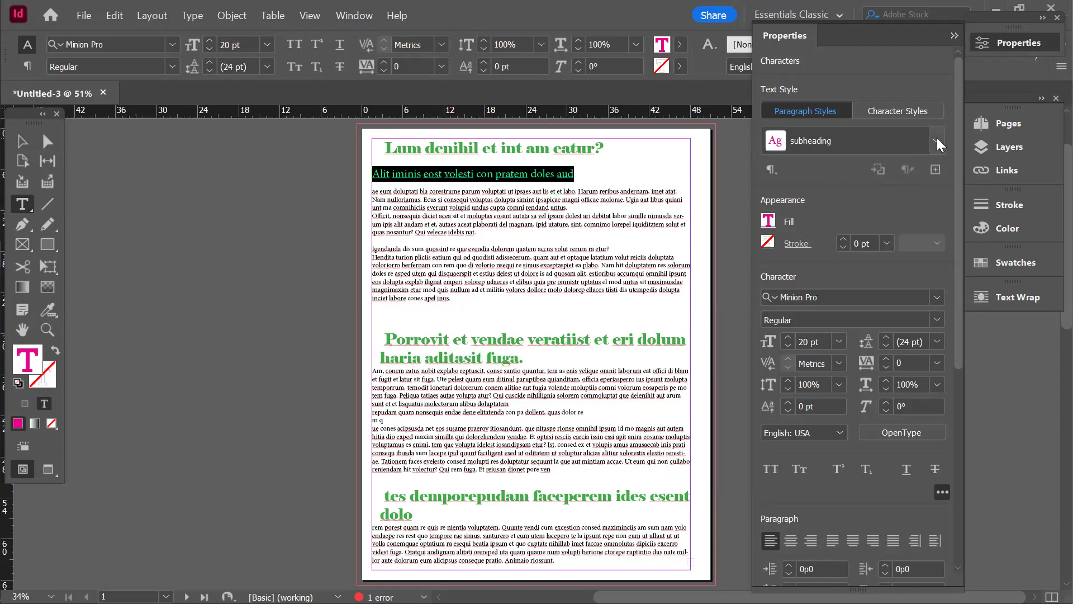
{"action": "left_click", "coordinate": [937, 138]}
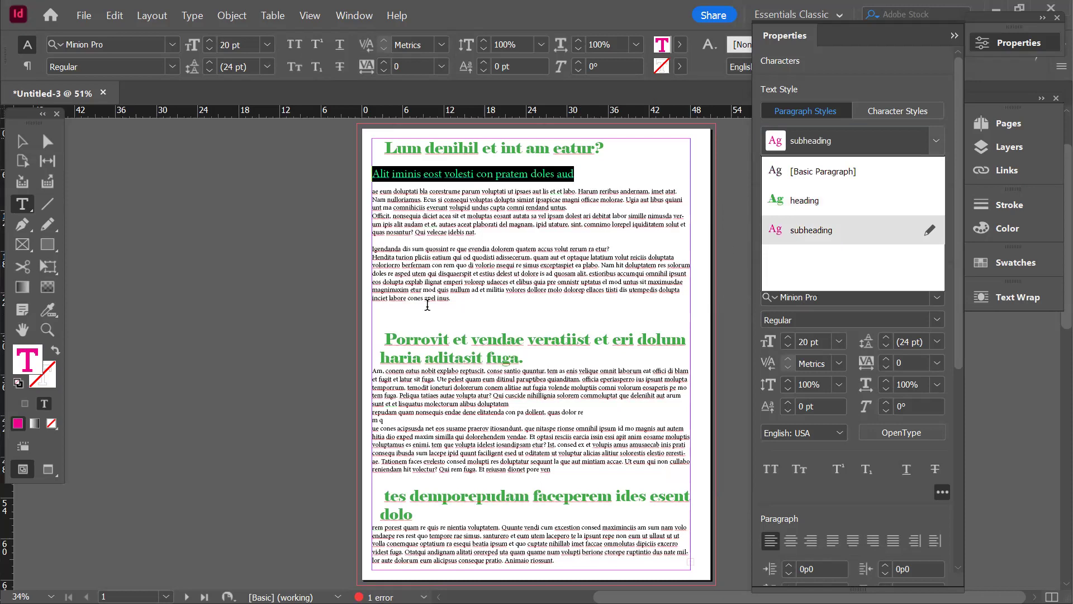
Break the paragraph after 'santio qu' and apply subheading to the new 'Am, conem eatus…' line
{"action": "left_click", "coordinate": [531, 371]}
{"action": "key", "text": "Return"}
{"action": "left_click_drag", "start_coordinate": [532, 372], "coordinate": [359, 372]}
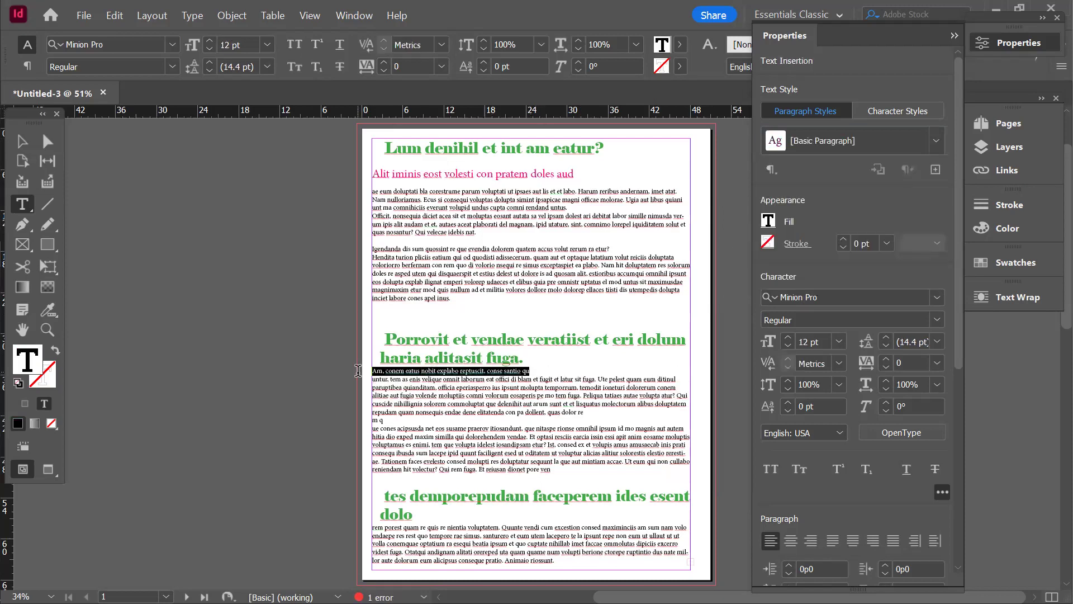
{"action": "left_click", "coordinate": [935, 140]}
{"action": "left_click", "coordinate": [810, 229]}
{"action": "left_click", "coordinate": [584, 328]}
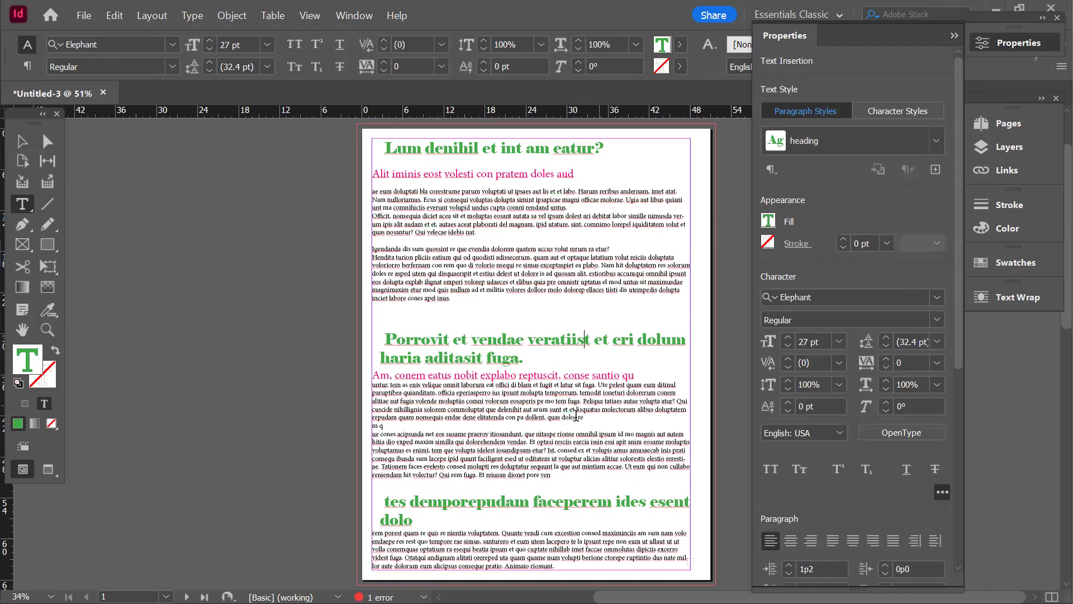
{"action": "left_click_drag", "start_coordinate": [478, 233], "coordinate": [366, 190]}
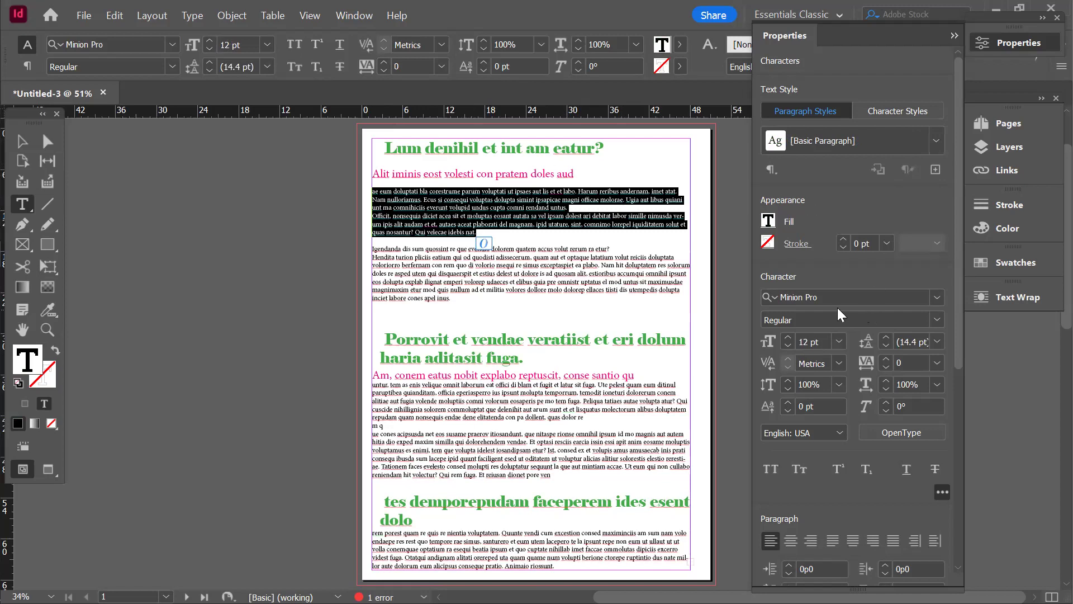
Set the selected upper body paragraphs to 16 pt
{"action": "left_click", "coordinate": [788, 337]}
{"action": "left_click", "coordinate": [788, 337]}
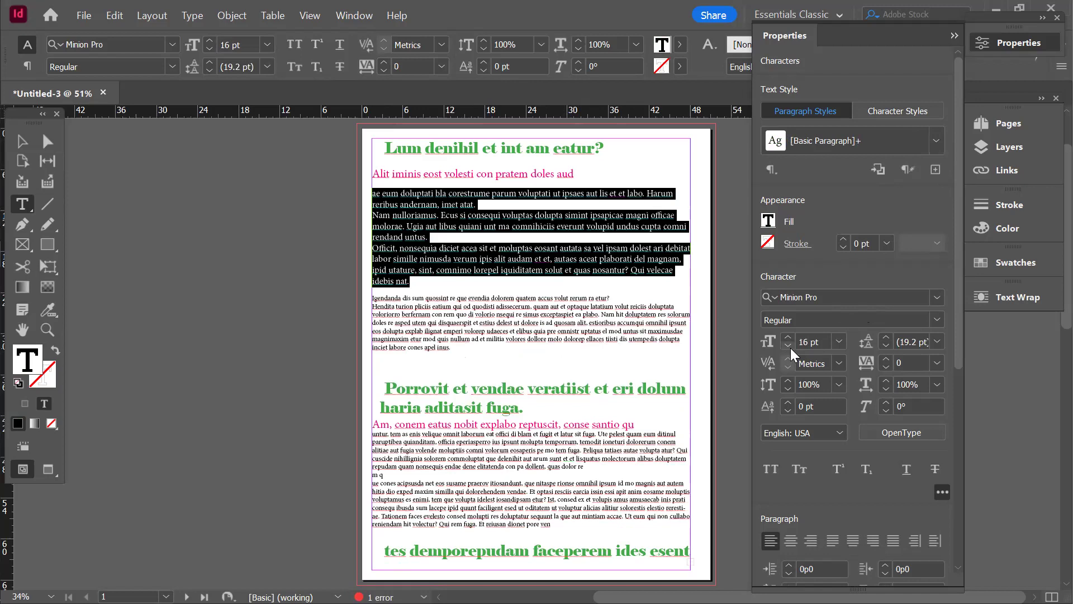
{"action": "left_click", "coordinate": [789, 345]}
{"action": "left_click", "coordinate": [790, 345]}
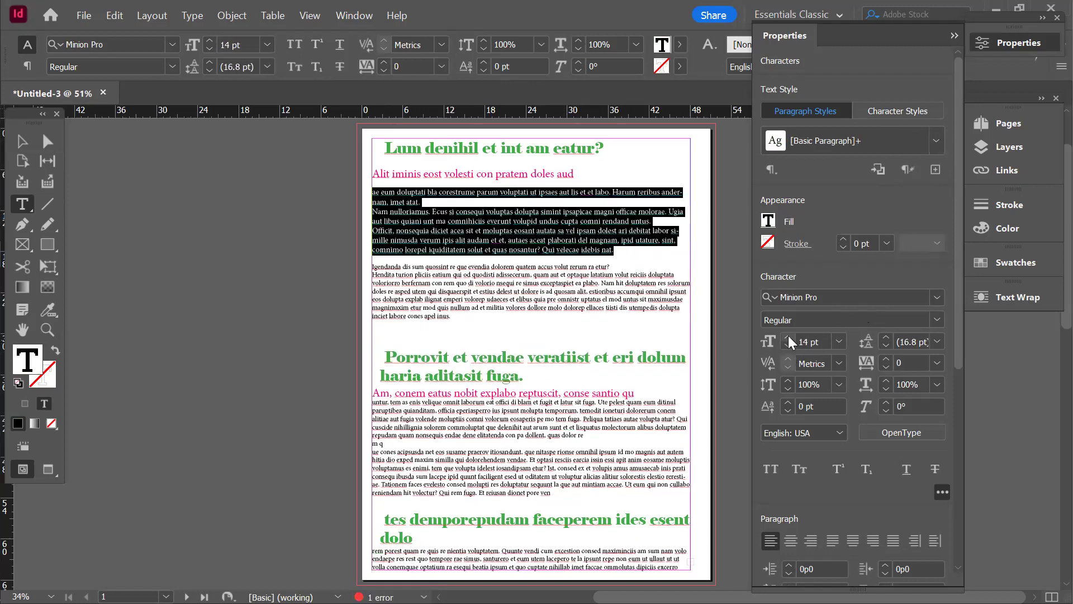
{"action": "left_click", "coordinate": [788, 337]}
{"action": "left_click", "coordinate": [789, 338]}
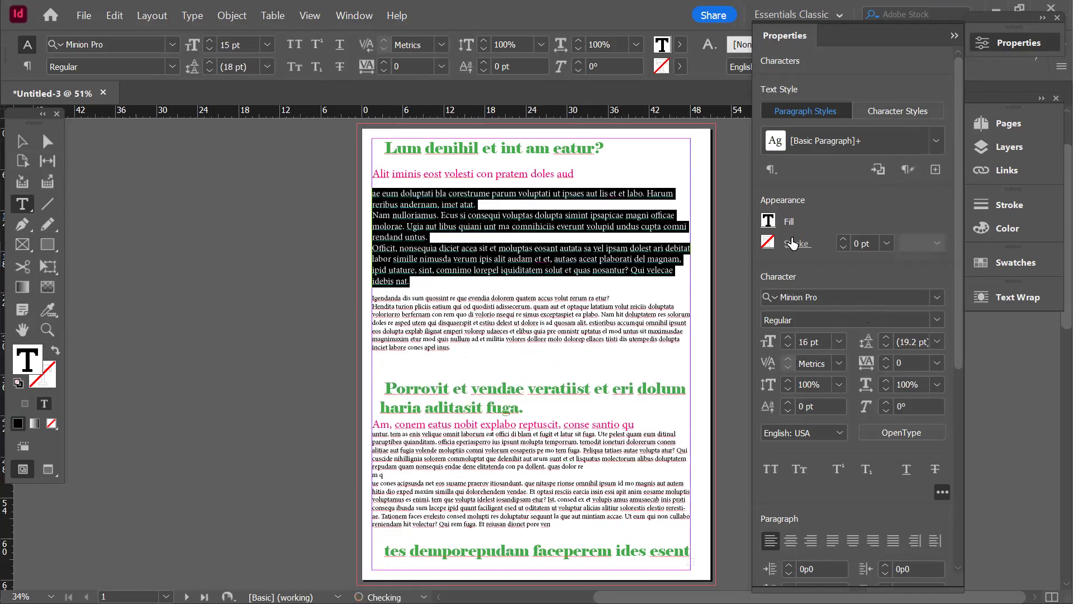
Lighten the body text fill to a 62% black tint
{"action": "left_click", "coordinate": [769, 221]}
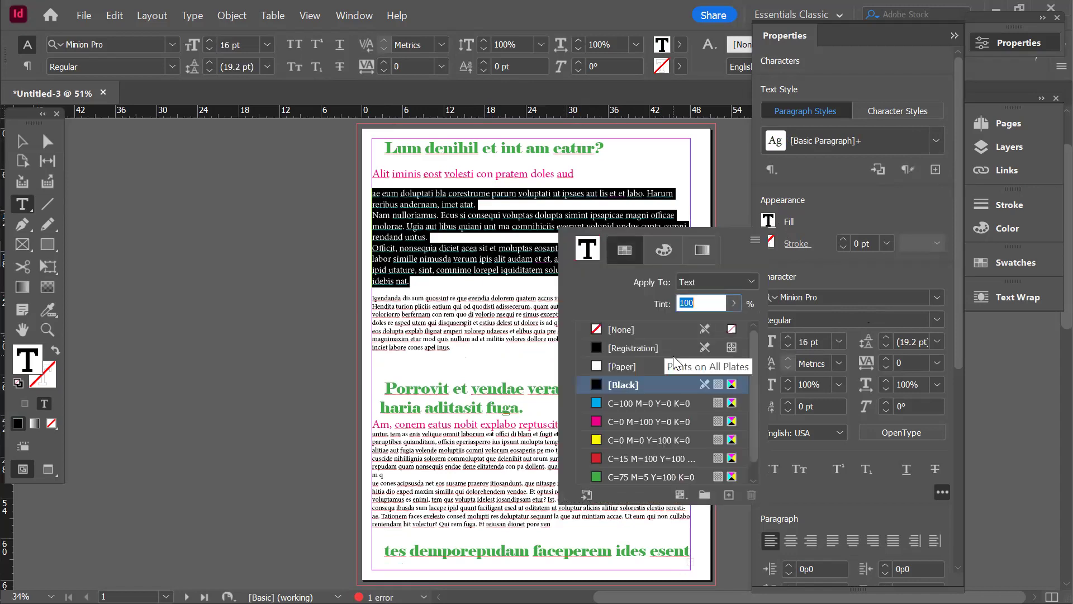
{"action": "left_click", "coordinate": [666, 250]}
{"action": "left_click", "coordinate": [677, 455]}
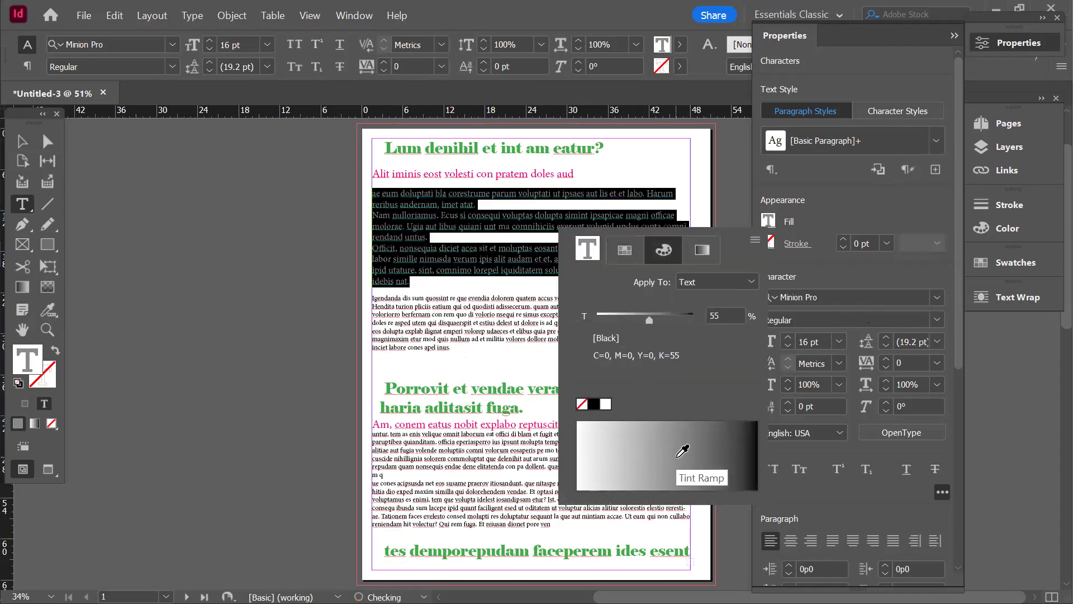
{"action": "left_click", "coordinate": [691, 443]}
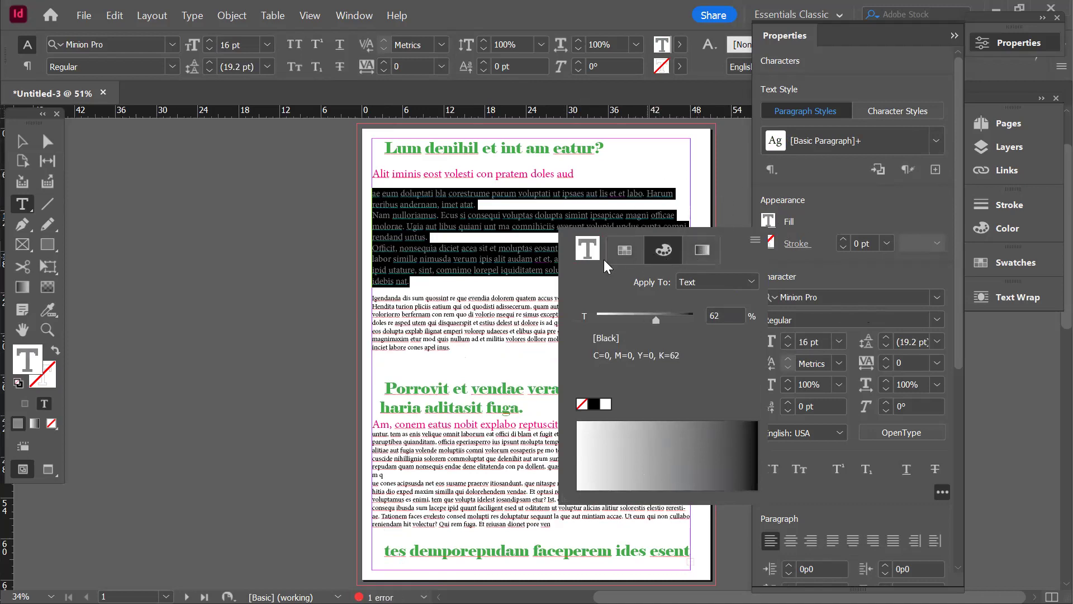
{"action": "left_click", "coordinate": [626, 249]}
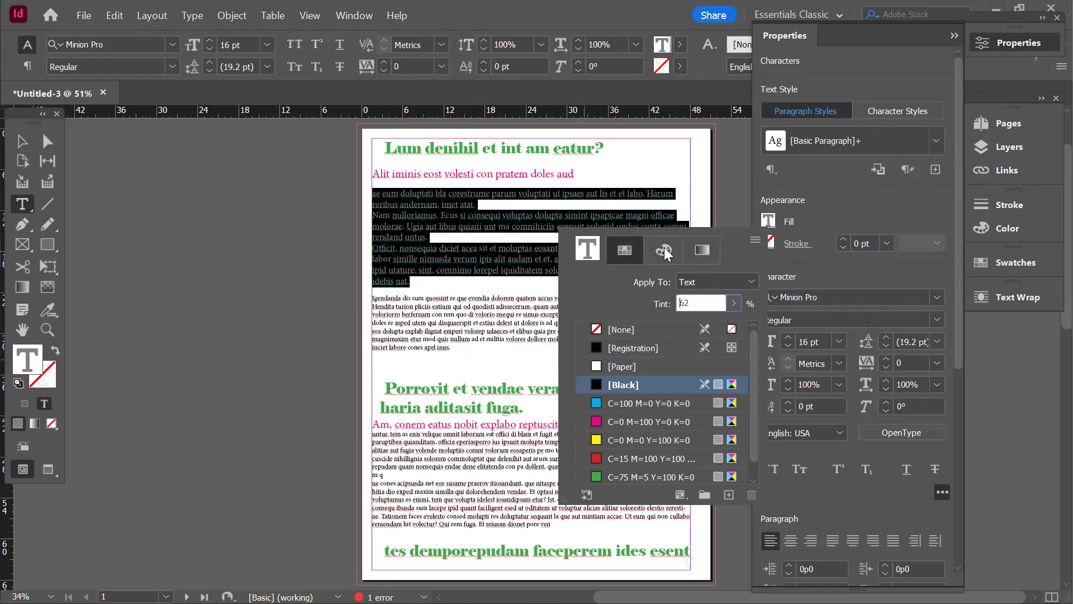
{"action": "left_click", "coordinate": [856, 209]}
Reselect the body paragraphs and save their formatting as a new paragraph style named 'body'
{"action": "left_click", "coordinate": [410, 281]}
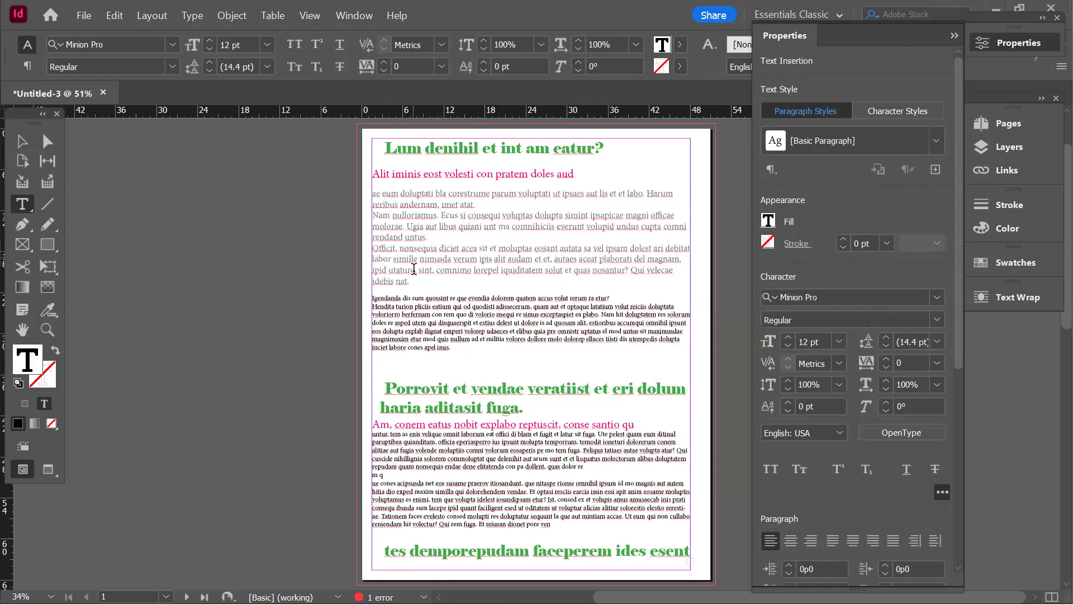
{"action": "left_click_drag", "start_coordinate": [410, 281], "coordinate": [341, 193]}
{"action": "key", "text": "ctrl+shift+period"}
{"action": "key", "text": "ctrl+shift+period"}
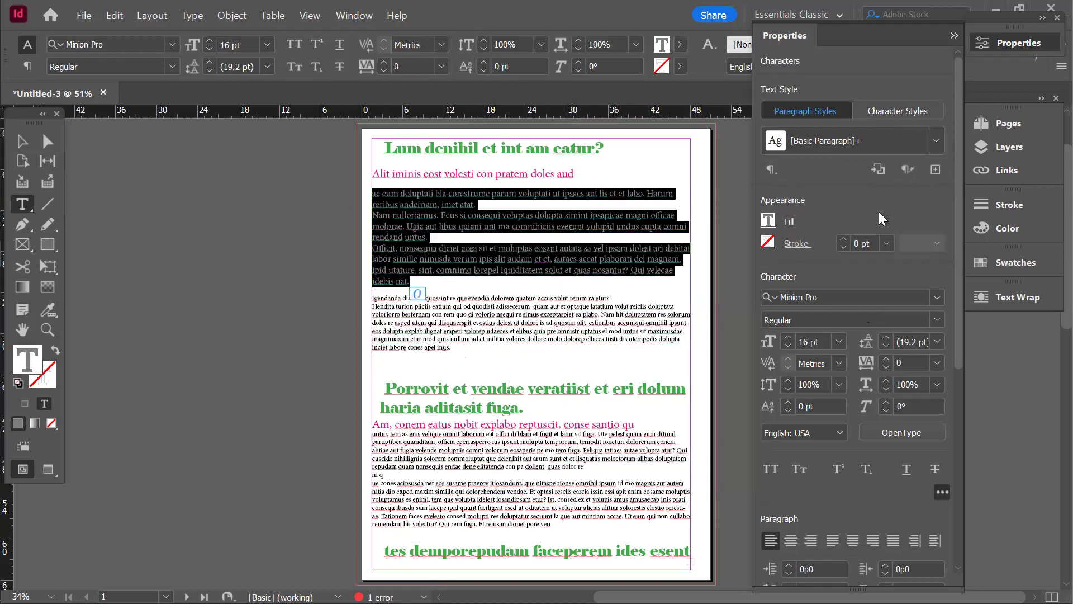
{"action": "left_click", "coordinate": [936, 174]}
{"action": "left_click", "coordinate": [850, 140]}
{"action": "type", "text": "body"}
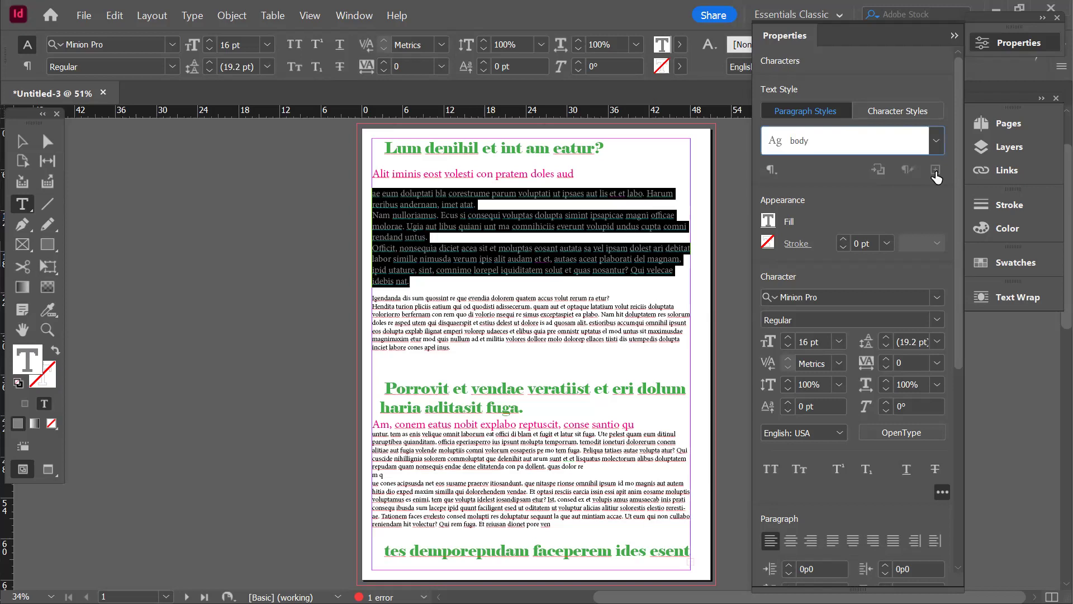
{"action": "key", "text": "Return"}
Apply the body style to the paragraph under the second subheading and confirm body's style options
{"action": "left_click", "coordinate": [507, 319]}
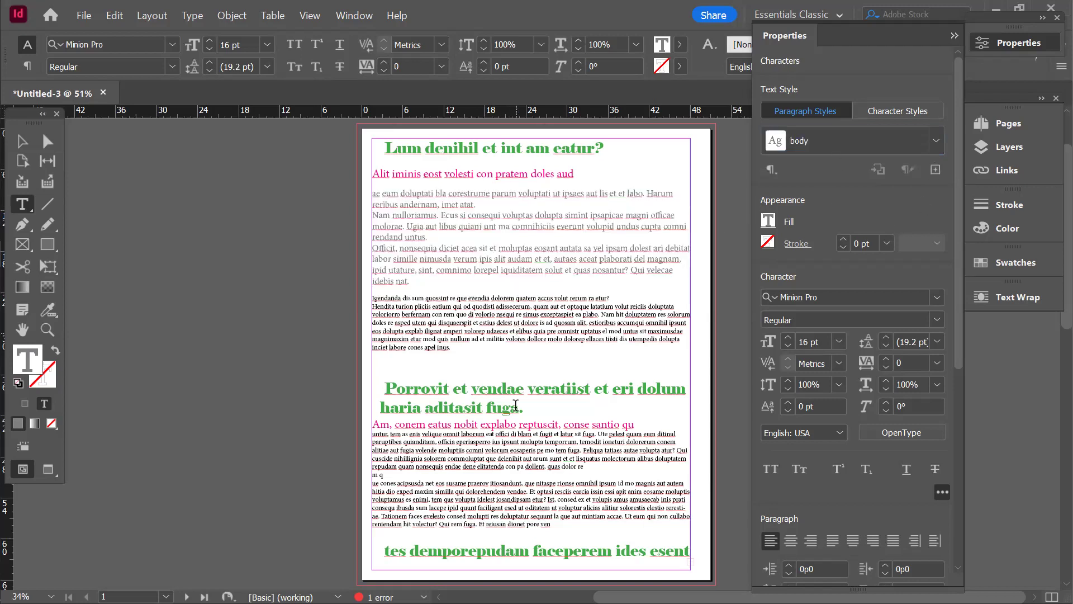
{"action": "left_click_drag", "start_coordinate": [584, 466], "coordinate": [349, 435]}
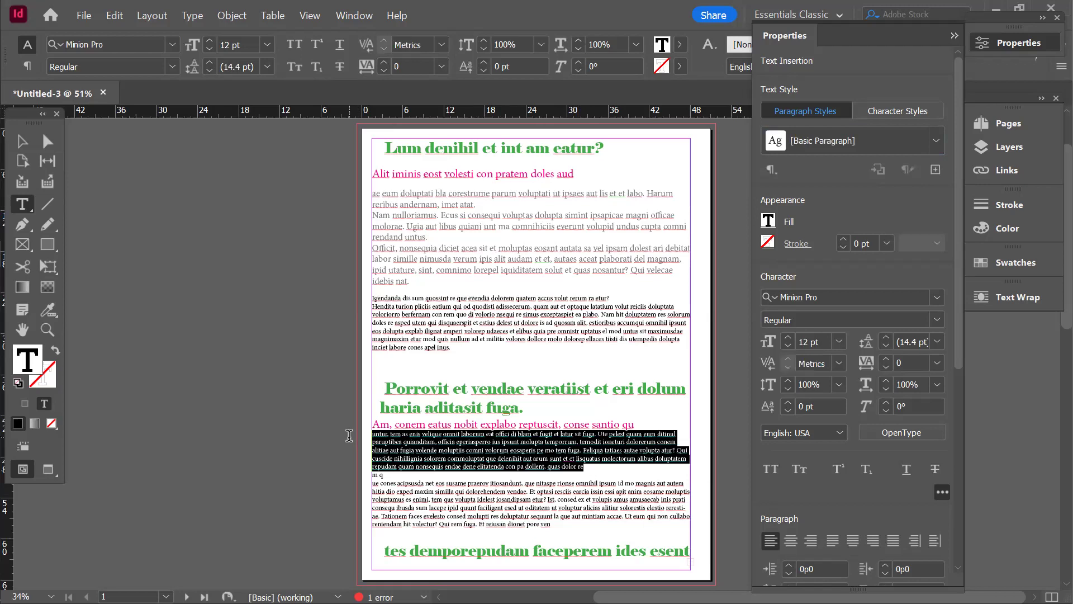
{"action": "left_click", "coordinate": [935, 141]}
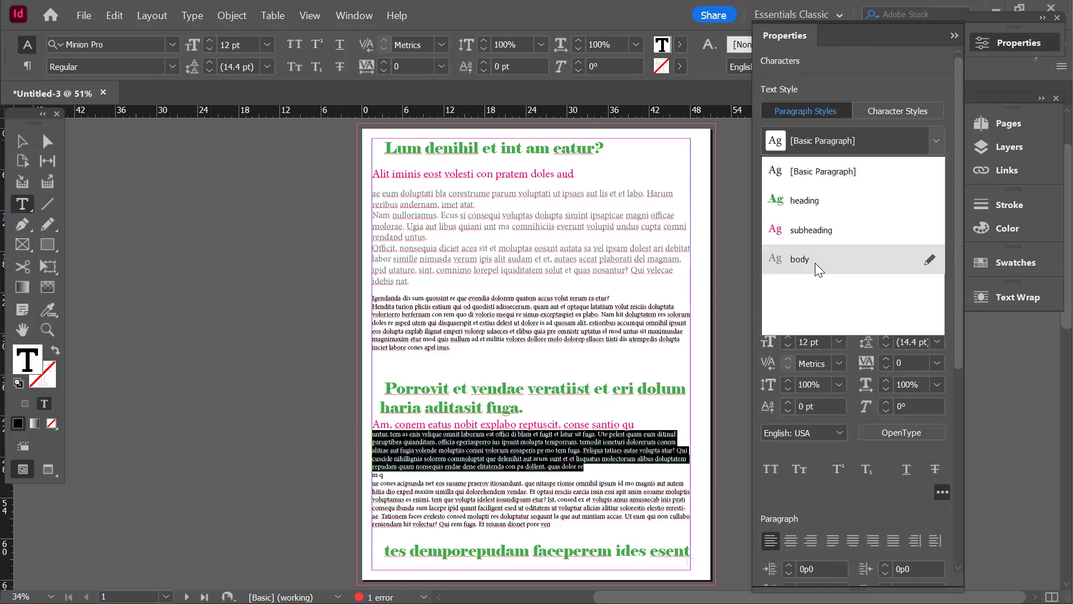
{"action": "left_click", "coordinate": [815, 259]}
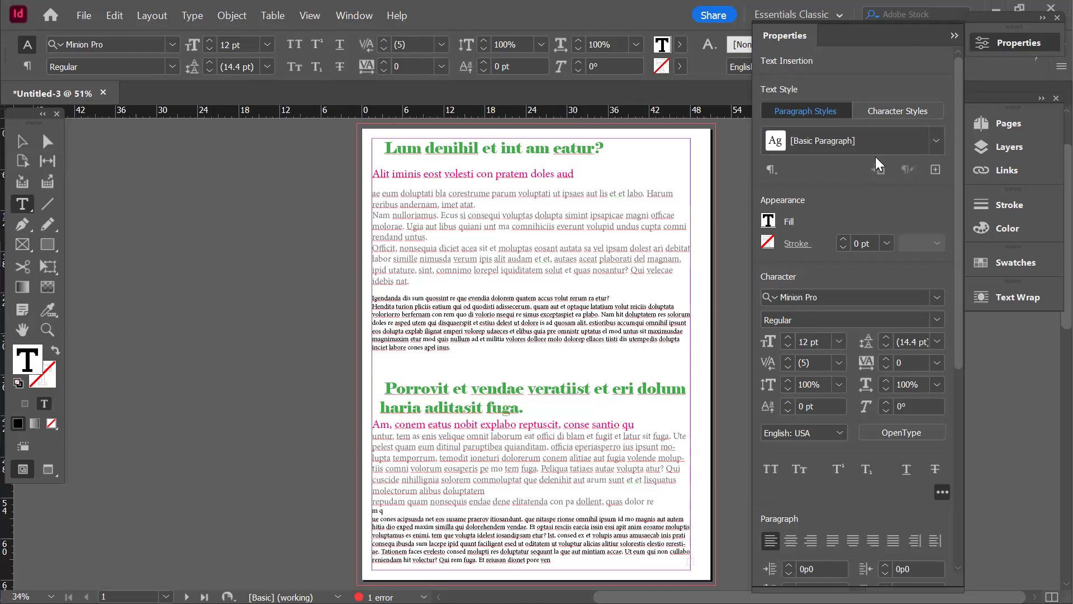
{"action": "left_click", "coordinate": [939, 137]}
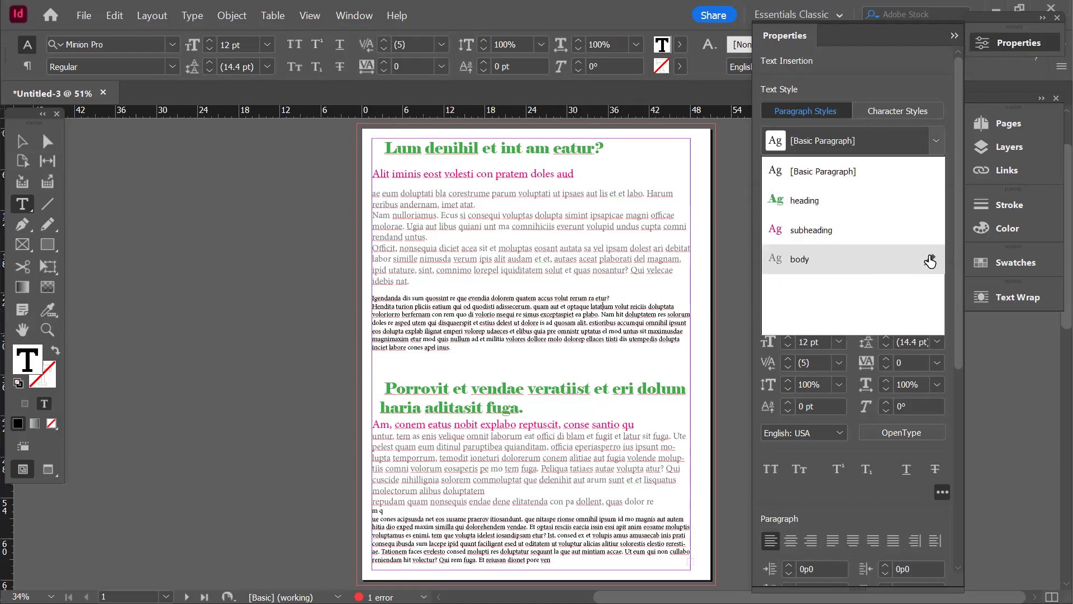
{"action": "left_click", "coordinate": [930, 258]}
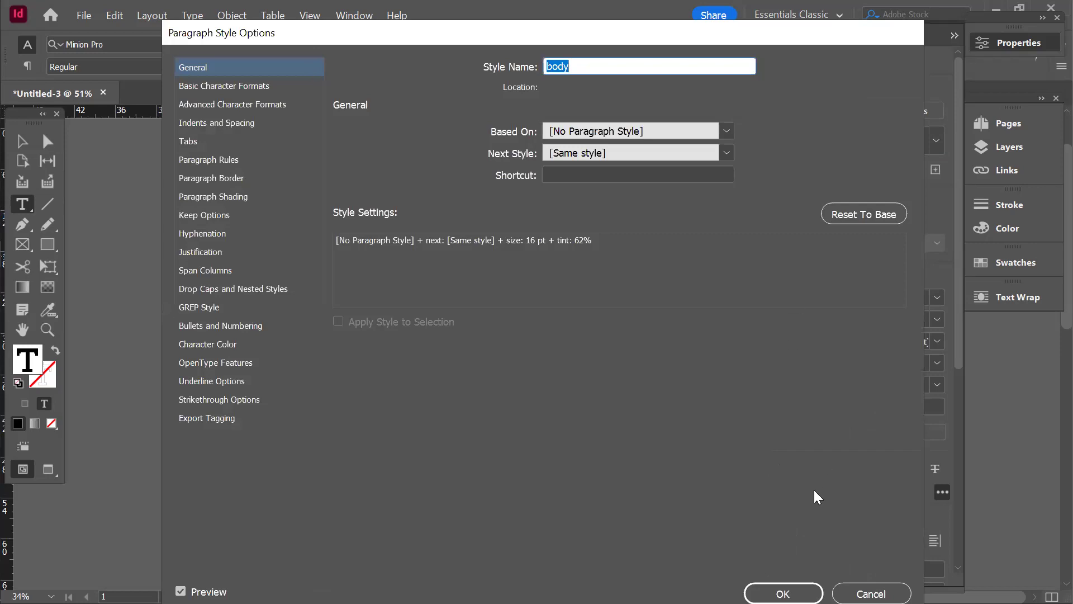
{"action": "left_click", "coordinate": [783, 594]}
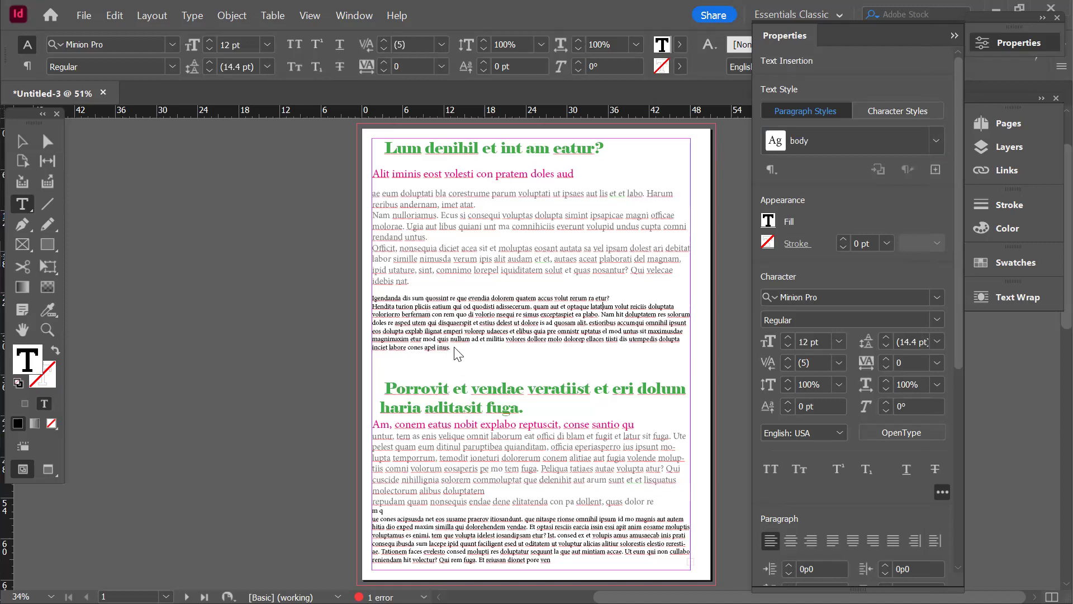
Select the whole Igendanda paragraph and enlarge it to 16 pt
{"action": "double_click", "coordinate": [431, 318]}
{"action": "triple_click", "coordinate": [371, 296]}
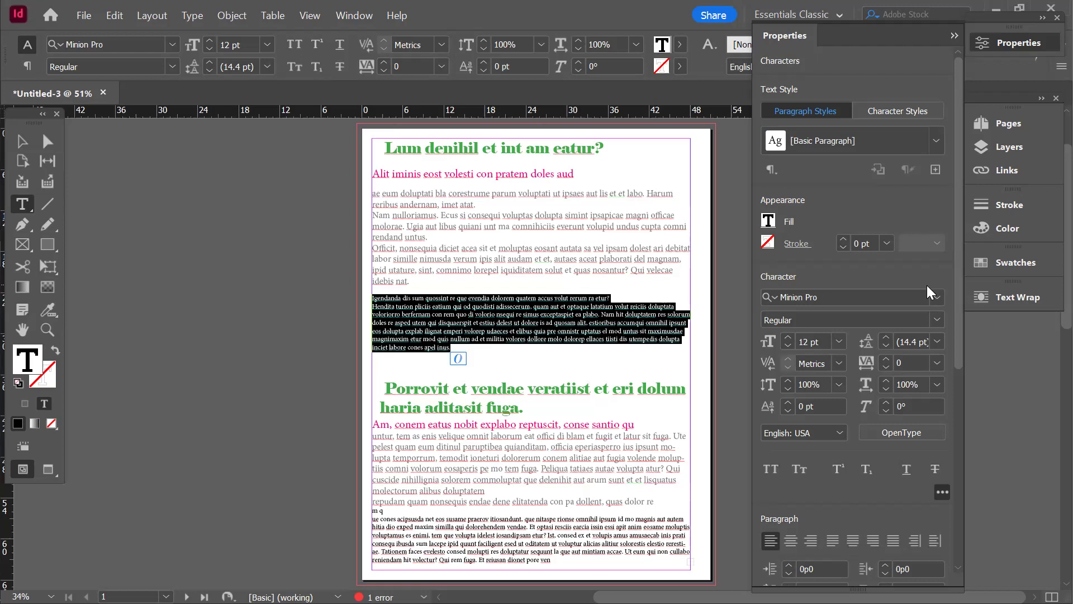
{"action": "left_click", "coordinate": [788, 337]}
{"action": "left_click", "coordinate": [788, 337]}
{"action": "left_click", "coordinate": [788, 337]}
{"action": "left_click", "coordinate": [788, 337]}
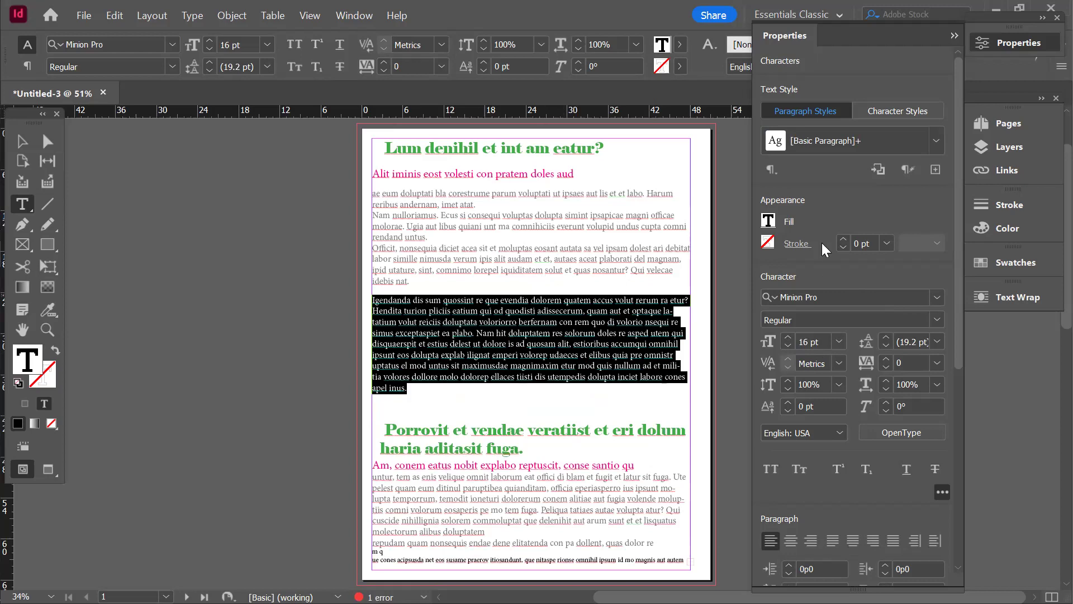
Create a new paragraph style from the paragraph, entering and correcting the name 'quotation'
{"action": "left_click", "coordinate": [934, 170]}
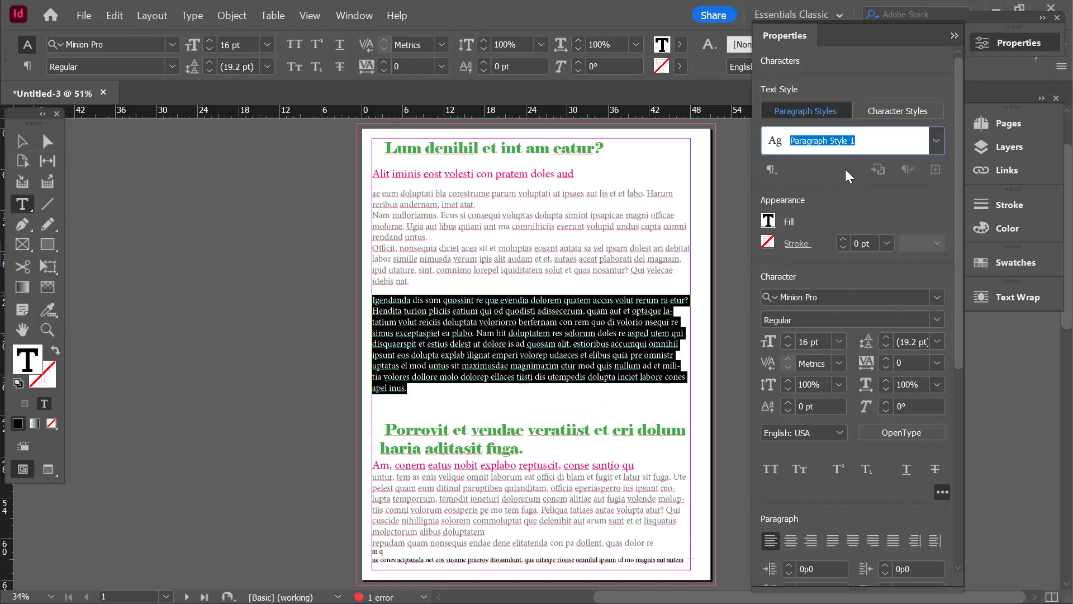
{"action": "type", "text": "quote"}
{"action": "key", "text": "BackSpace"}
{"action": "type", "text": "ion"}
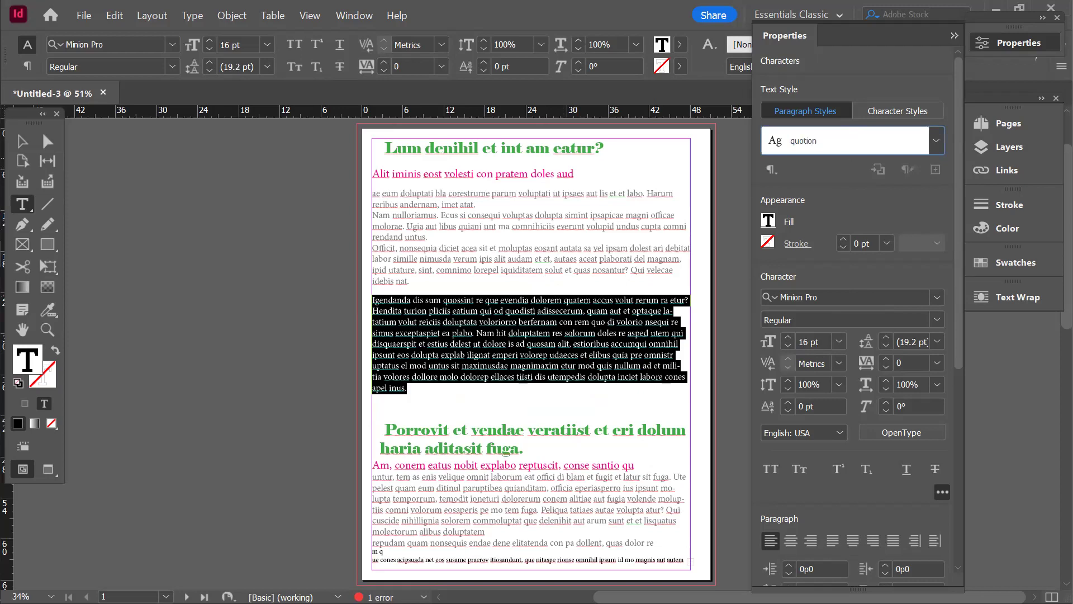
{"action": "left_click", "coordinate": [809, 141]}
{"action": "type", "text": "at"}
Wrap the Igendanda paragraph in quotation marks at its start and end
{"action": "left_click", "coordinate": [374, 297]}
{"action": "key", "text": "Left"}
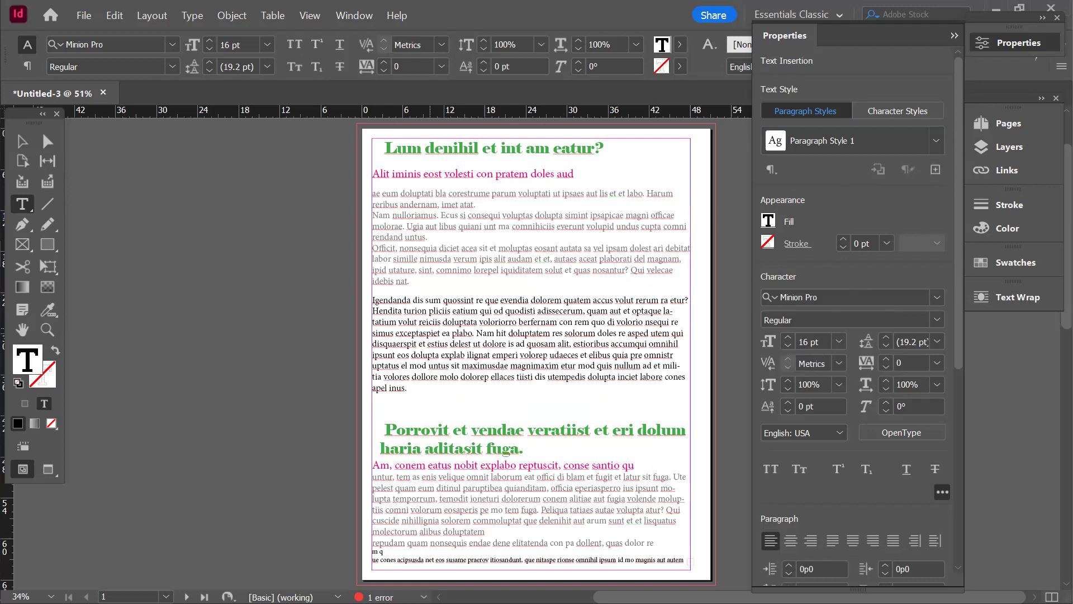
{"action": "key", "text": "ctrl+z"}
{"action": "key", "text": "ctrl+shift+z"}
{"action": "type", "text": "\""}
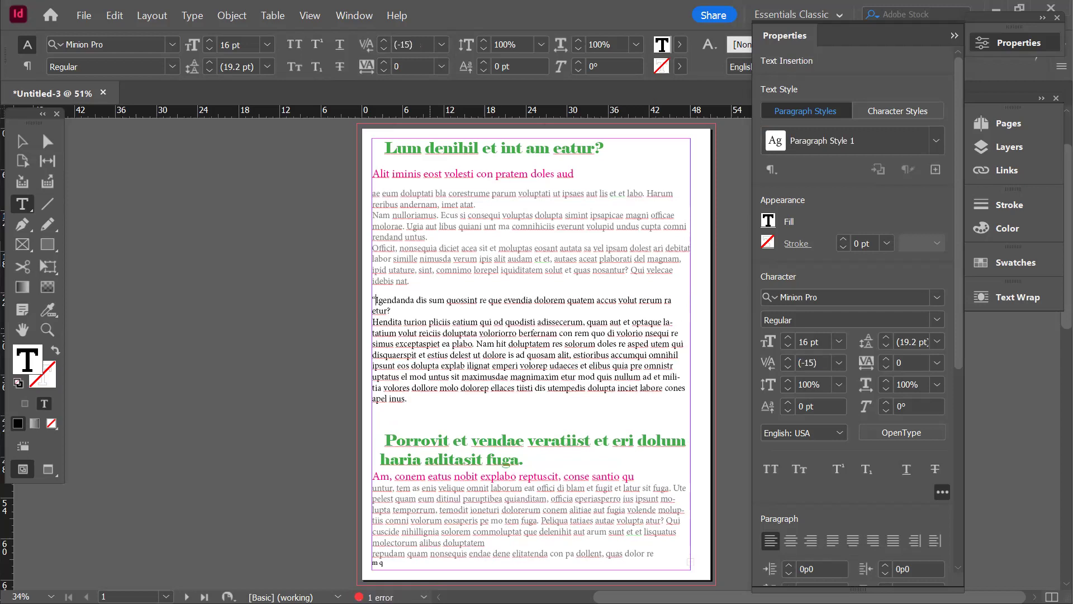
{"action": "left_click", "coordinate": [431, 400]}
{"action": "type", "text": "\""}
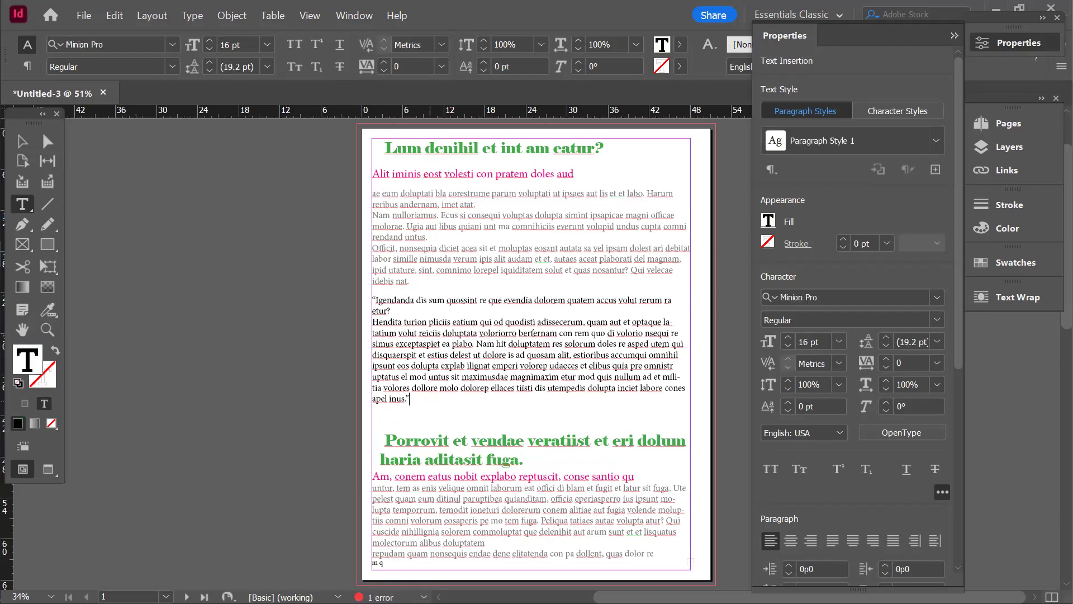
Rename Paragraph Style 1 to 'quotation'
{"action": "left_click", "coordinate": [944, 136]}
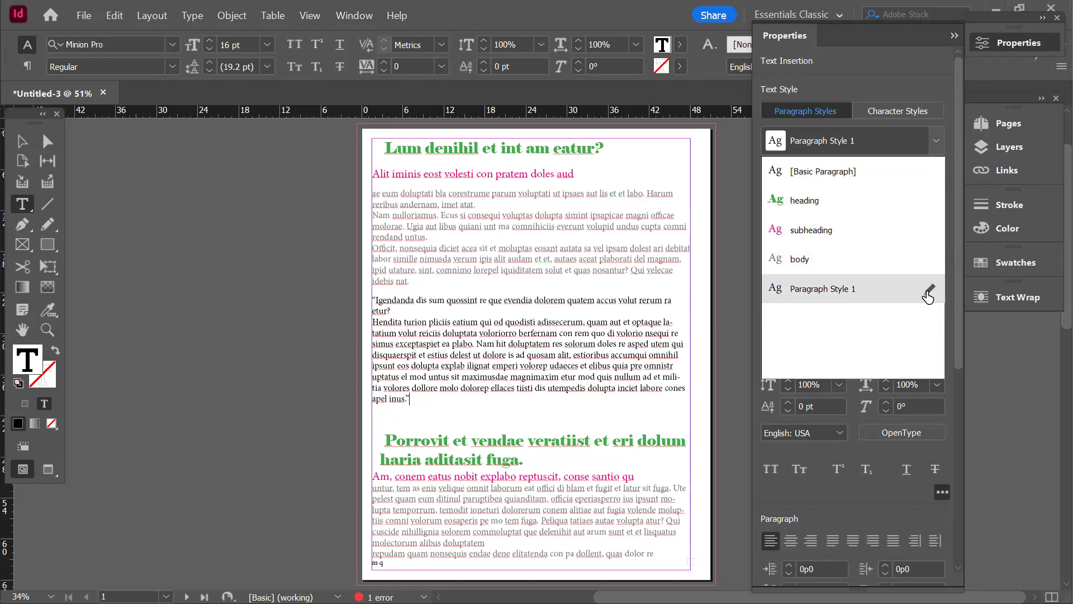
{"action": "left_click", "coordinate": [930, 292]}
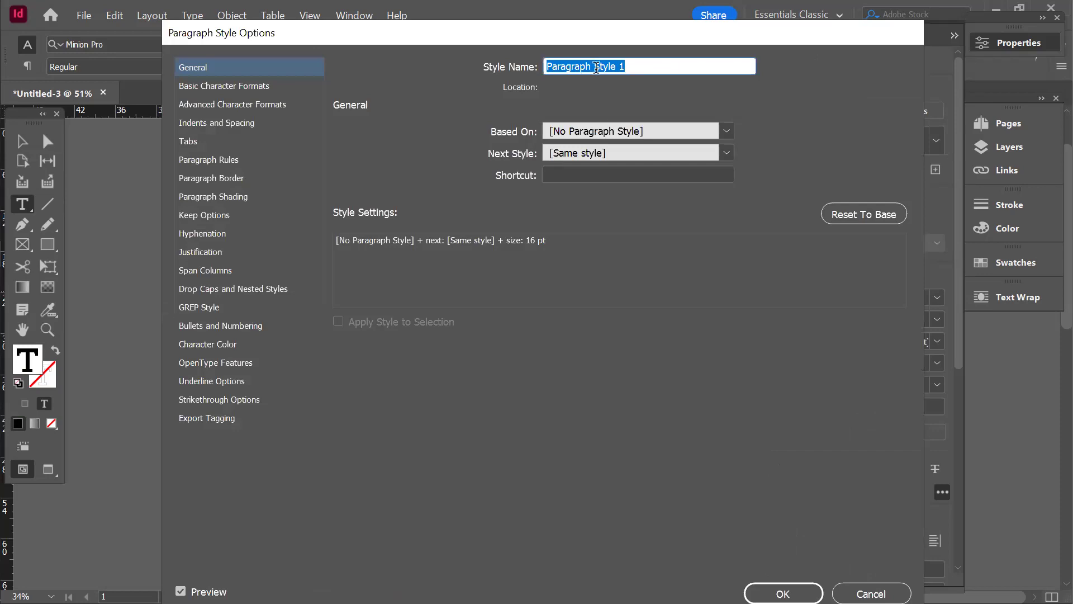
{"action": "type", "text": "quotation"}
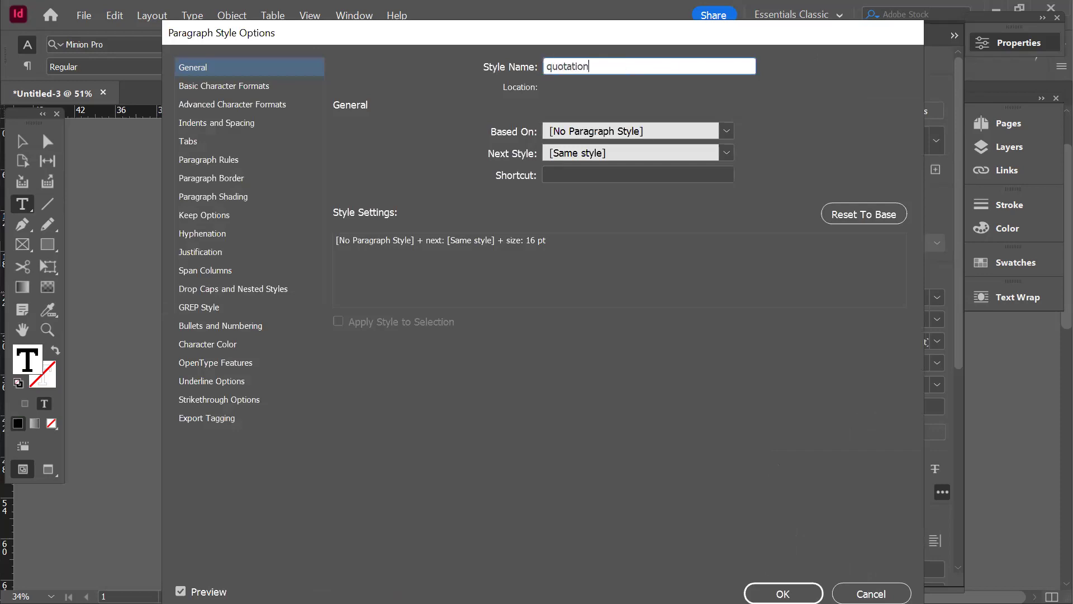
Set the quotation style's indents to 1p7 left and 0p7 right and confirm
{"action": "left_click", "coordinate": [240, 124]}
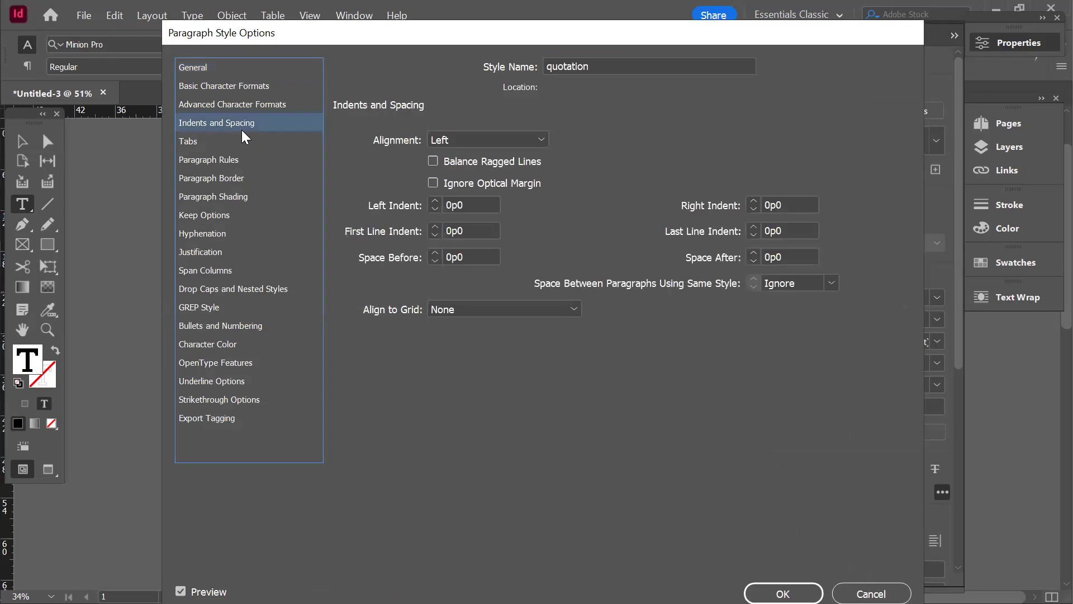
{"action": "left_click", "coordinate": [434, 201]}
{"action": "left_click", "coordinate": [434, 202]}
{"action": "left_click", "coordinate": [434, 201]}
{"action": "left_click", "coordinate": [435, 202]}
{"action": "left_click", "coordinate": [435, 202]}
{"action": "left_click", "coordinate": [435, 202]}
{"action": "left_click", "coordinate": [753, 202]}
{"action": "left_click", "coordinate": [753, 203]}
{"action": "left_click", "coordinate": [753, 203]}
{"action": "left_click", "coordinate": [753, 203]}
{"action": "left_click", "coordinate": [753, 203]}
{"action": "left_click", "coordinate": [753, 202]}
{"action": "left_click", "coordinate": [753, 202]}
{"action": "left_click", "coordinate": [440, 202]}
{"action": "left_click", "coordinate": [440, 201]}
{"action": "left_click", "coordinate": [440, 201]}
{"action": "left_click", "coordinate": [440, 201]}
{"action": "left_click", "coordinate": [435, 201]}
{"action": "left_click", "coordinate": [435, 202]}
{"action": "left_click", "coordinate": [783, 593]}
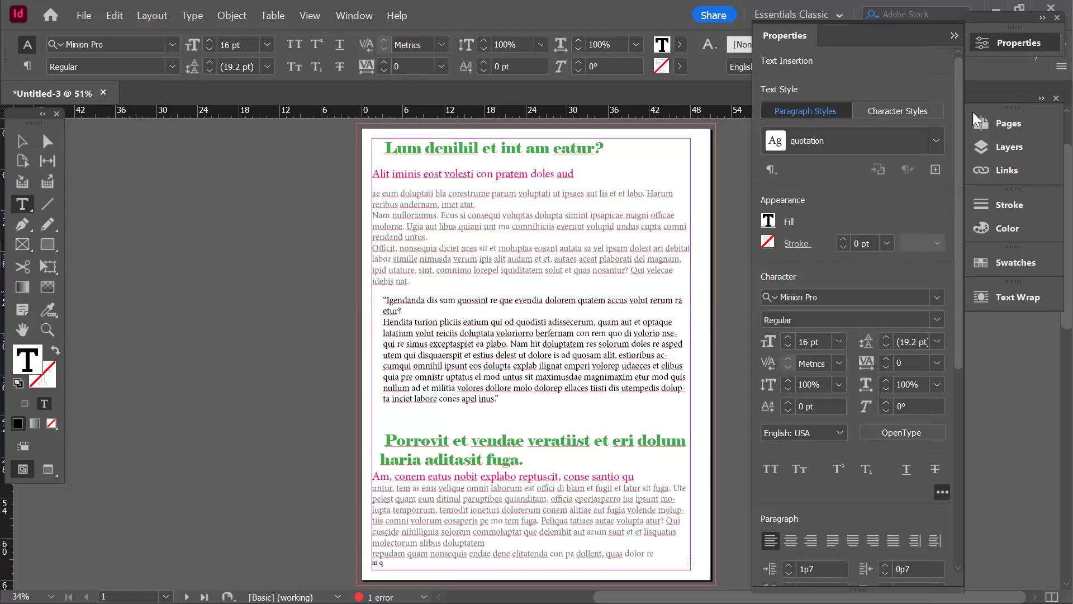
{"action": "left_click", "coordinate": [937, 141]}
Select the quotation passage and try serif fonts on it, such as Baskerville Old Face
{"action": "left_click_drag", "start_coordinate": [499, 398], "coordinate": [384, 301]}
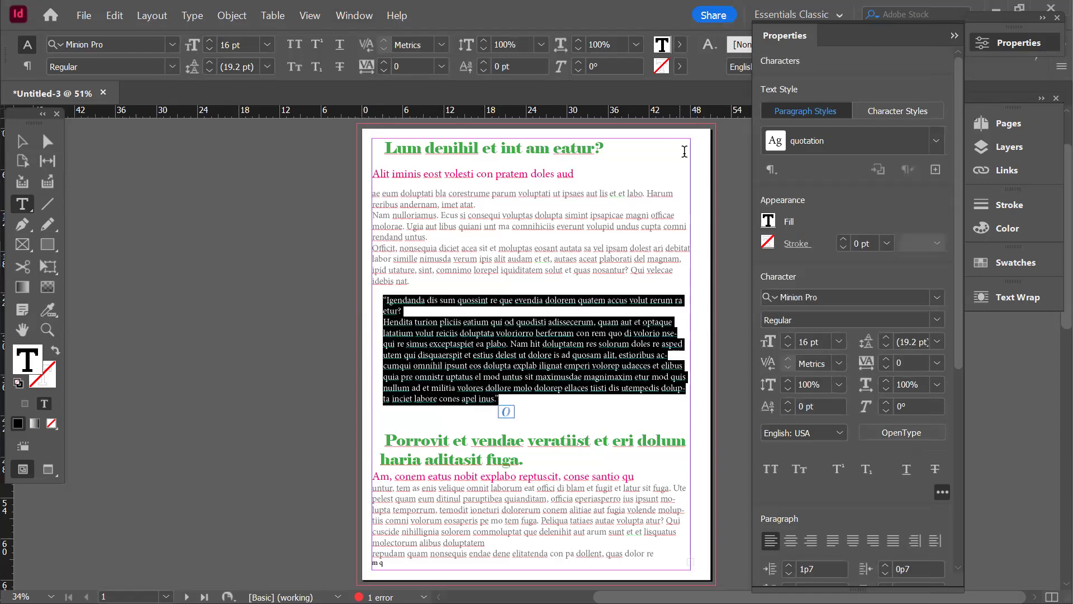
{"action": "left_click", "coordinate": [938, 302]}
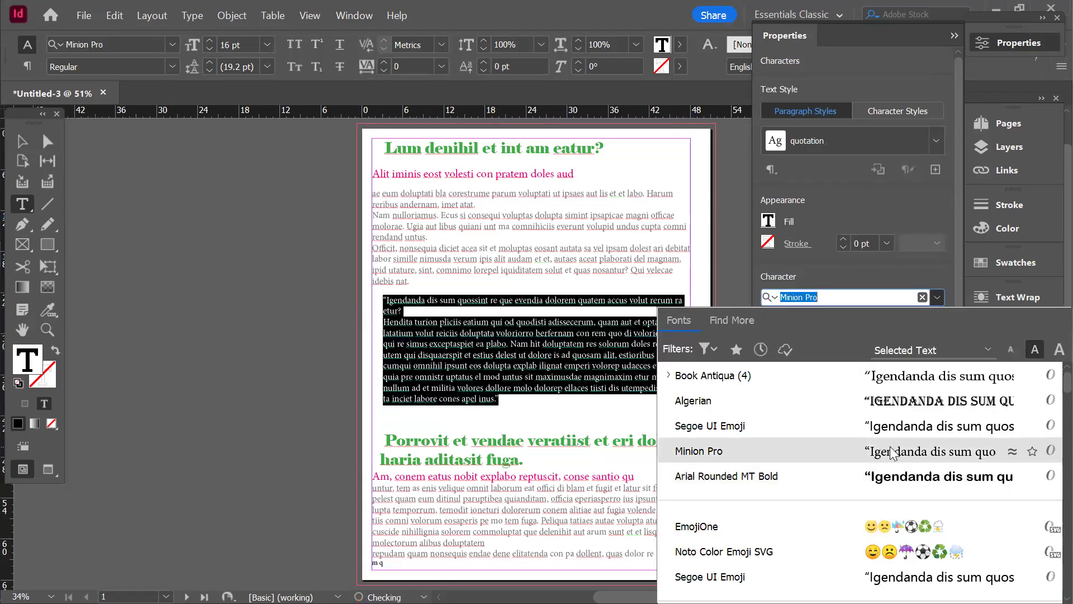
{"action": "scroll", "coordinate": [880, 453], "scroll_direction": "down", "scroll_amount": 3}
{"action": "scroll", "coordinate": [892, 444], "scroll_direction": "down", "scroll_amount": 5}
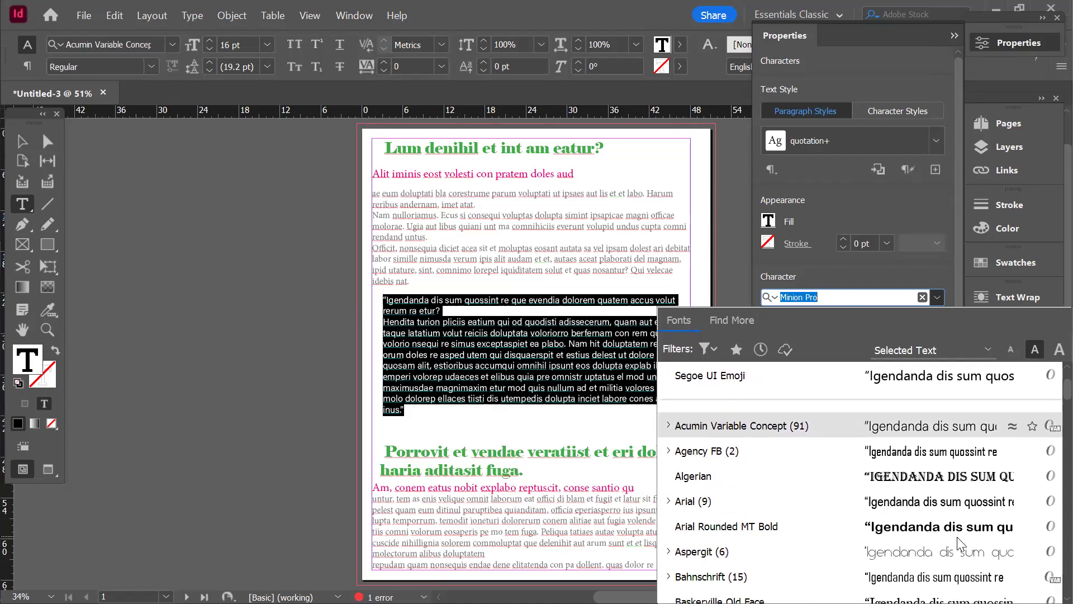
{"action": "scroll", "coordinate": [957, 538], "scroll_direction": "down", "scroll_amount": 4}
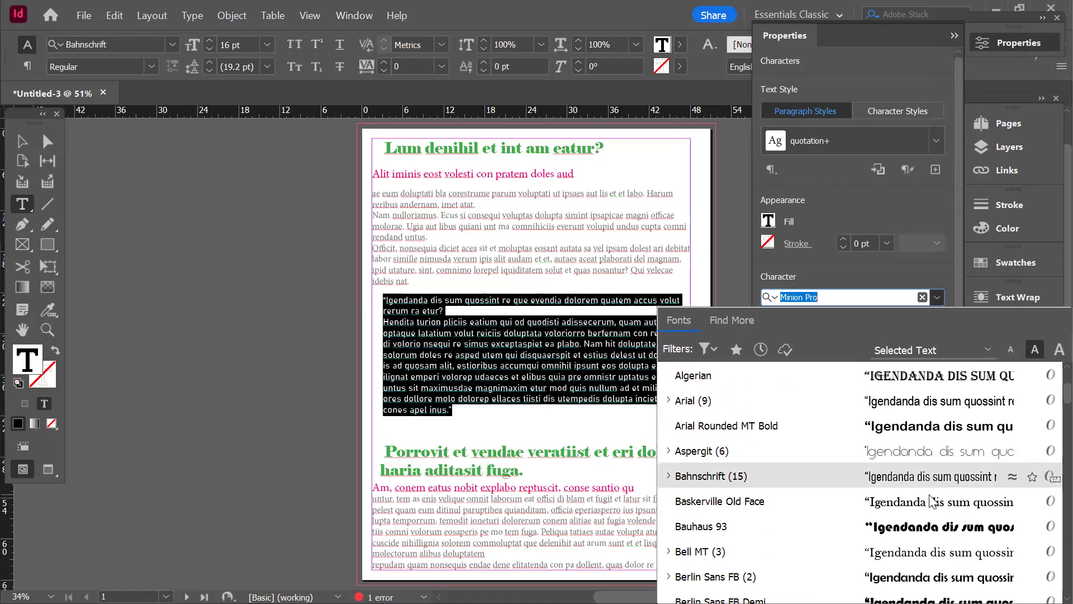
{"action": "left_click", "coordinate": [936, 504]}
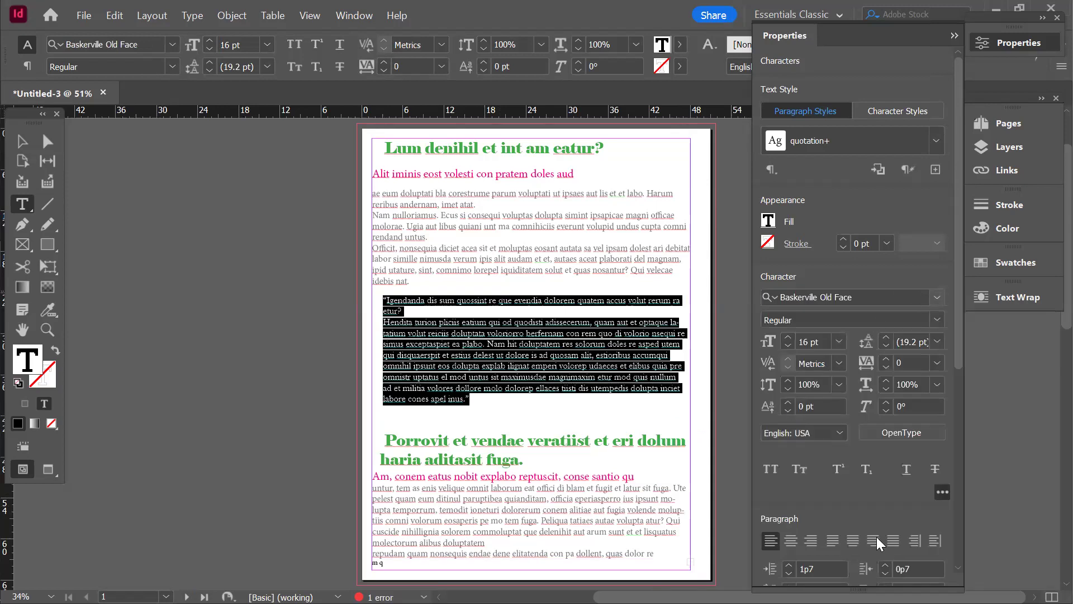
{"action": "key", "text": "Down"}
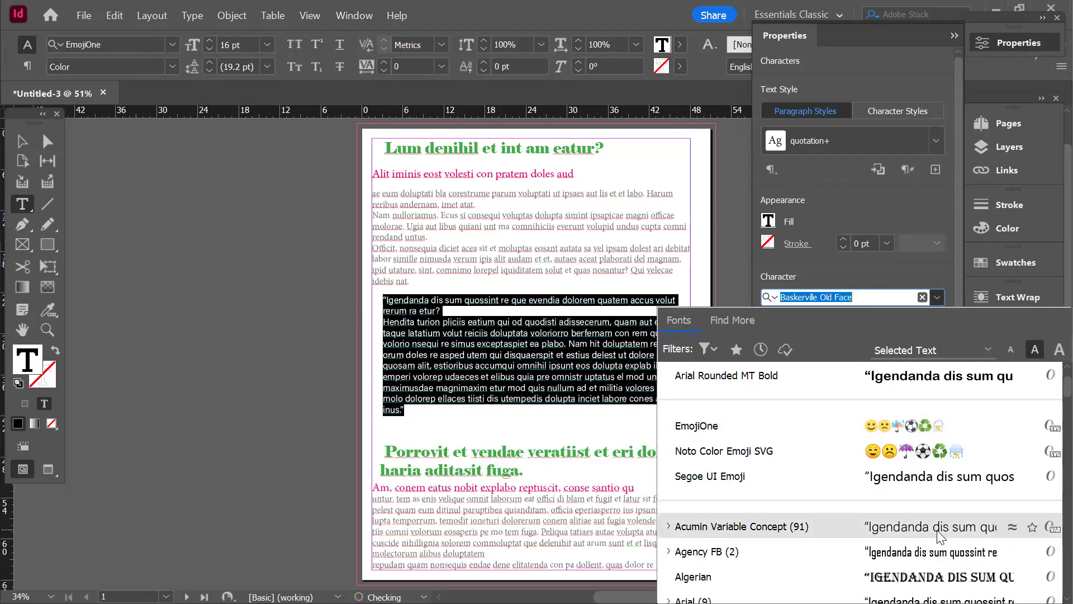
{"action": "scroll", "coordinate": [939, 536], "scroll_direction": "down", "scroll_amount": 5}
{"action": "key", "text": "Down"}
{"action": "key", "text": "Down"}
{"action": "key", "text": "Down"}
{"action": "key", "text": "Down"}
{"action": "key", "text": "Down"}
{"action": "key", "text": "Down"}
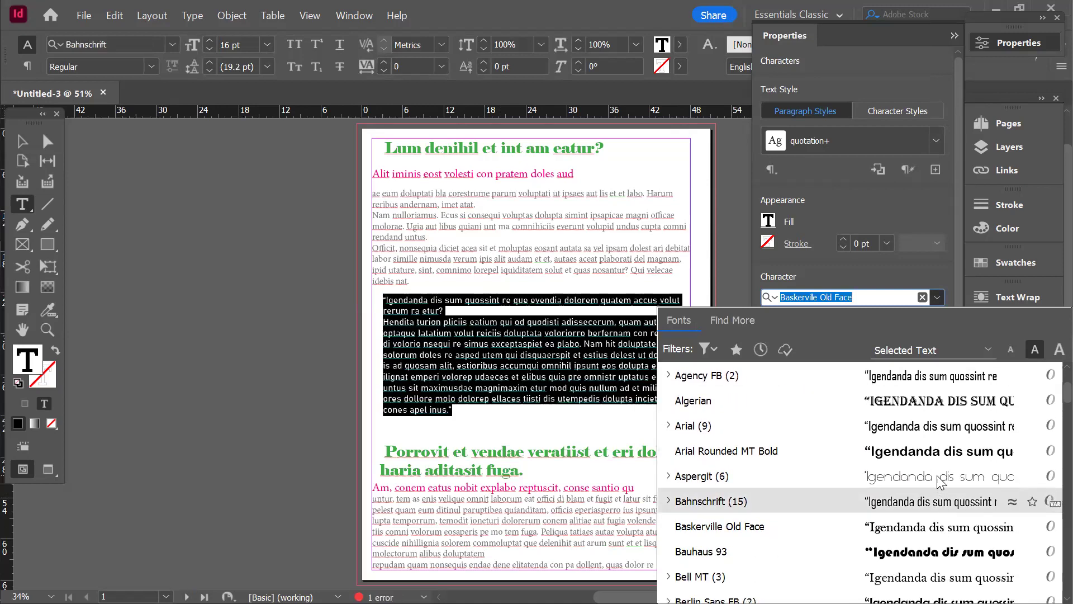
{"action": "scroll", "coordinate": [941, 482], "scroll_direction": "down", "scroll_amount": 3}
{"action": "key", "text": "Up"}
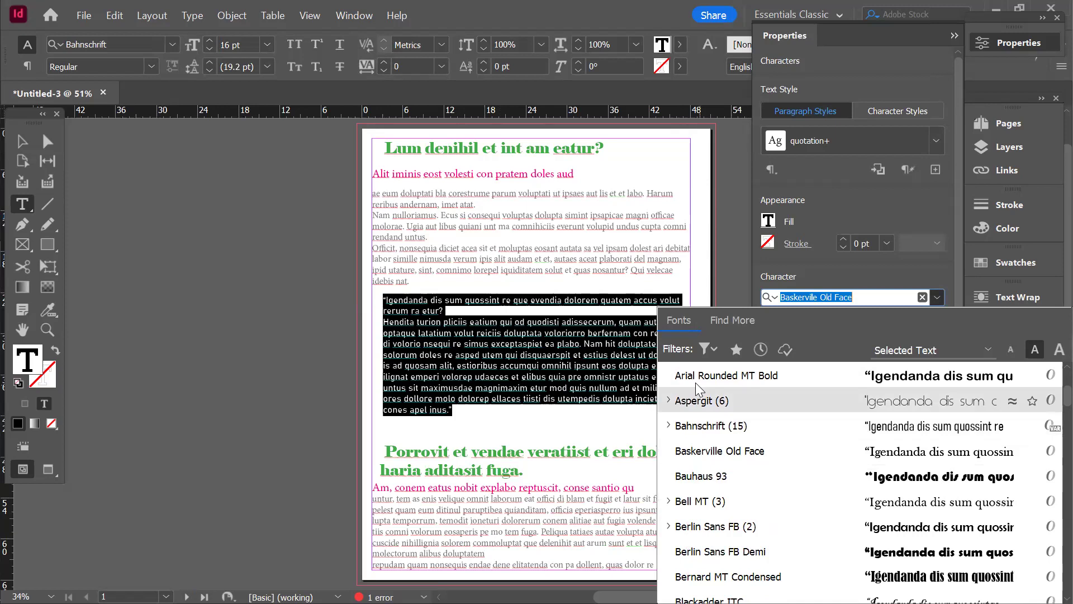
{"action": "left_click", "coordinate": [709, 350]}
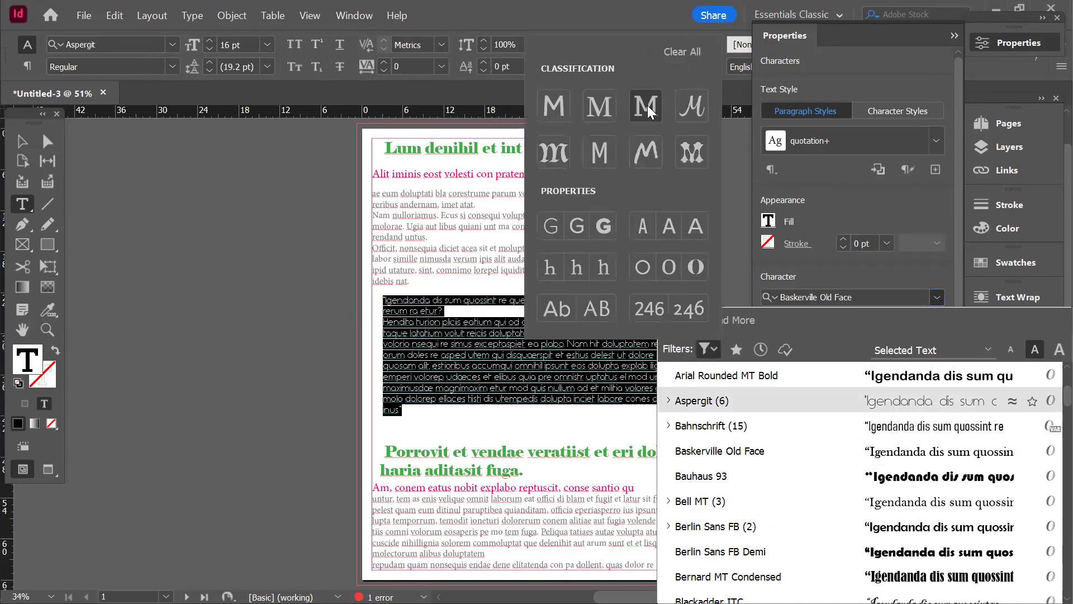
{"action": "left_click", "coordinate": [599, 103]}
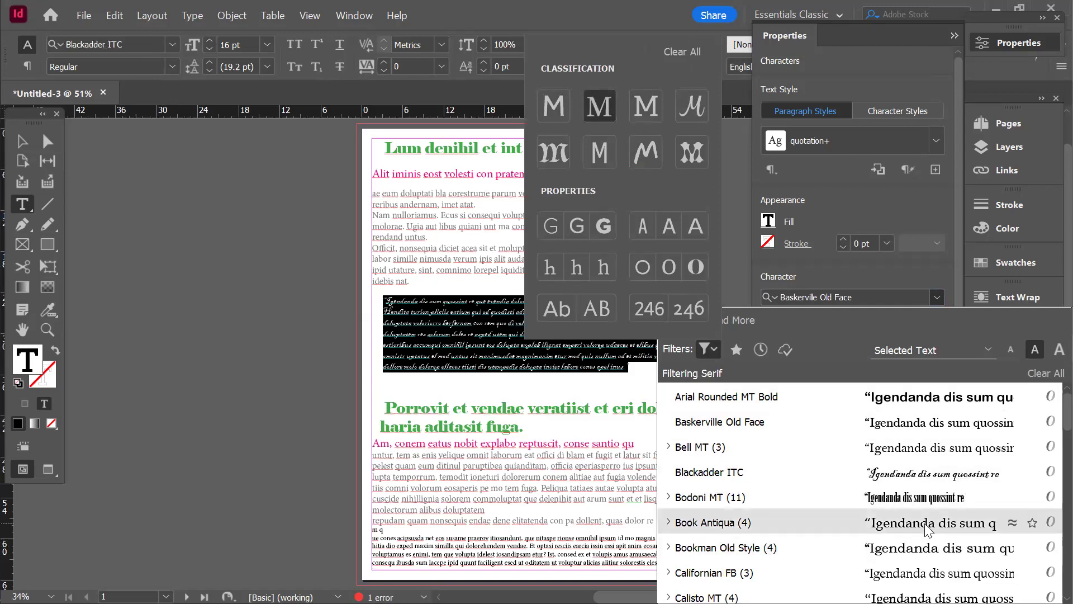
{"action": "left_click", "coordinate": [891, 297]}
{"action": "key", "text": "Escape"}
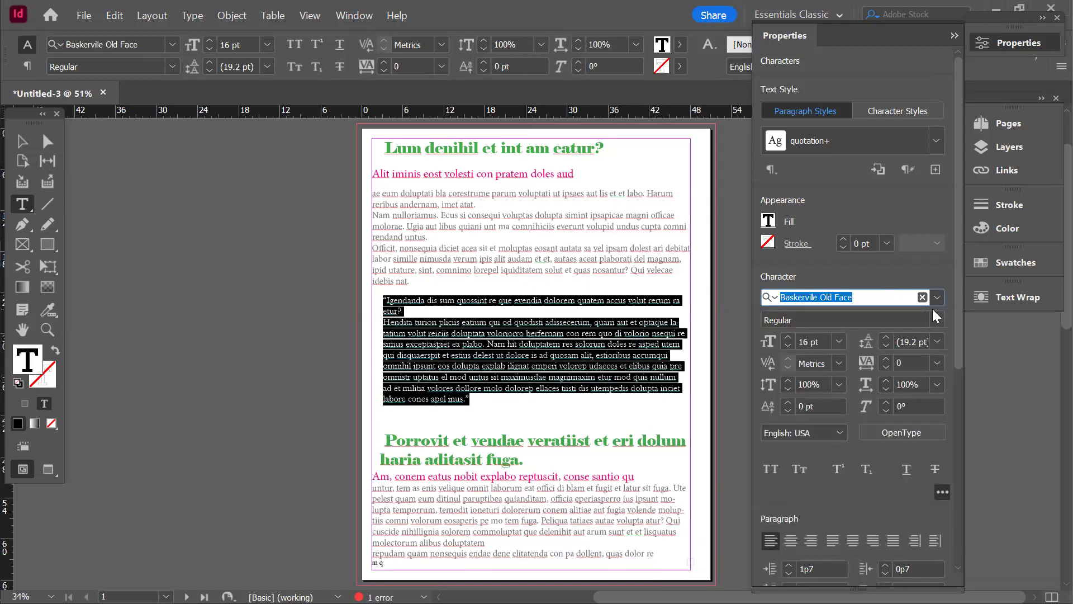
{"action": "key", "text": "Escape"}
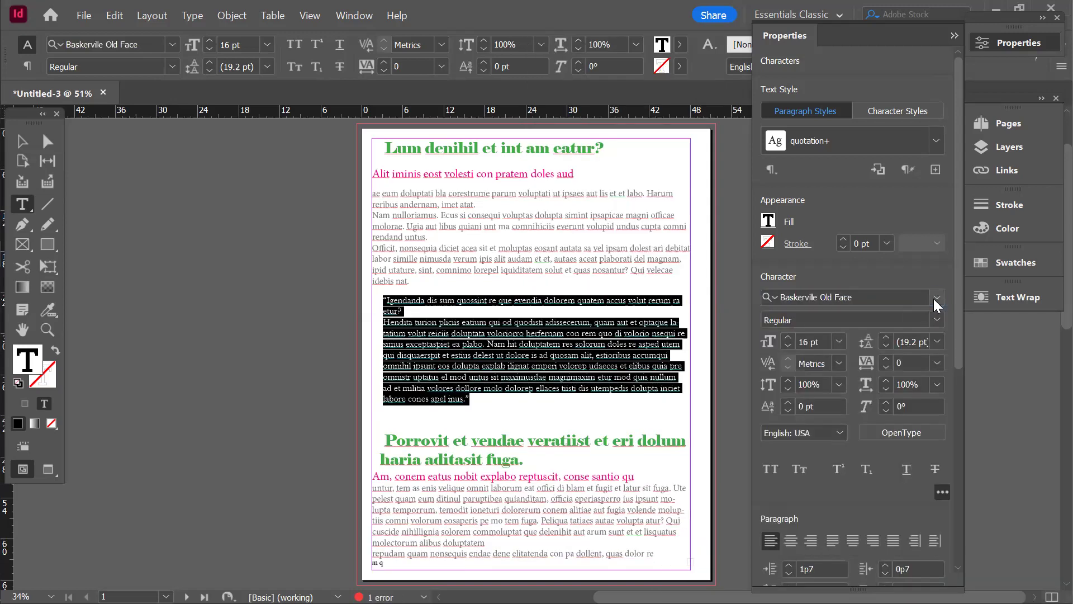
Set the quotation in Bell MT Italic
{"action": "left_click", "coordinate": [936, 298]}
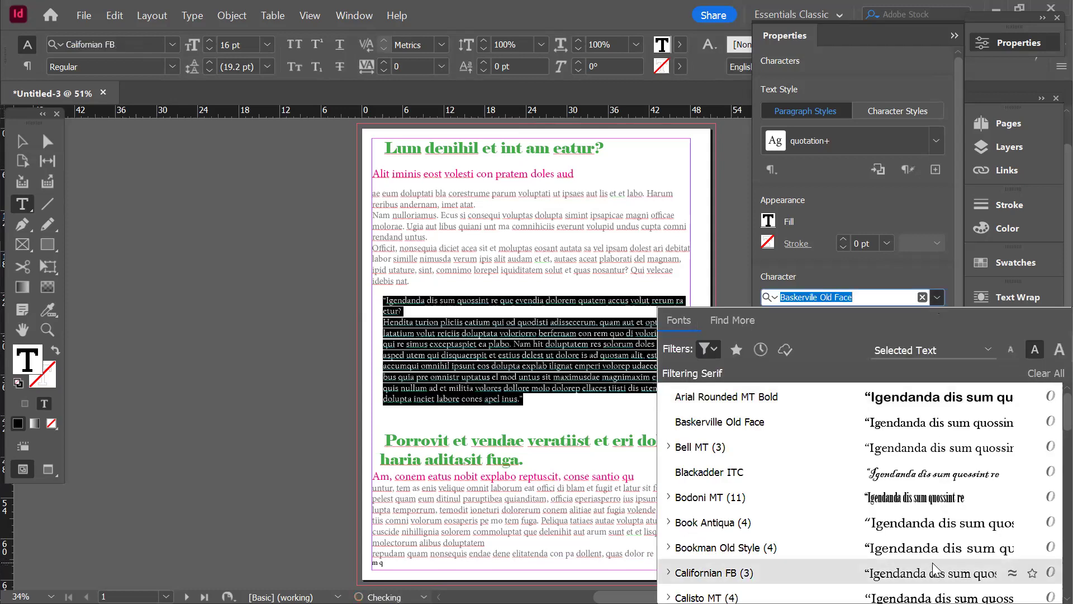
{"action": "left_click", "coordinate": [912, 450]}
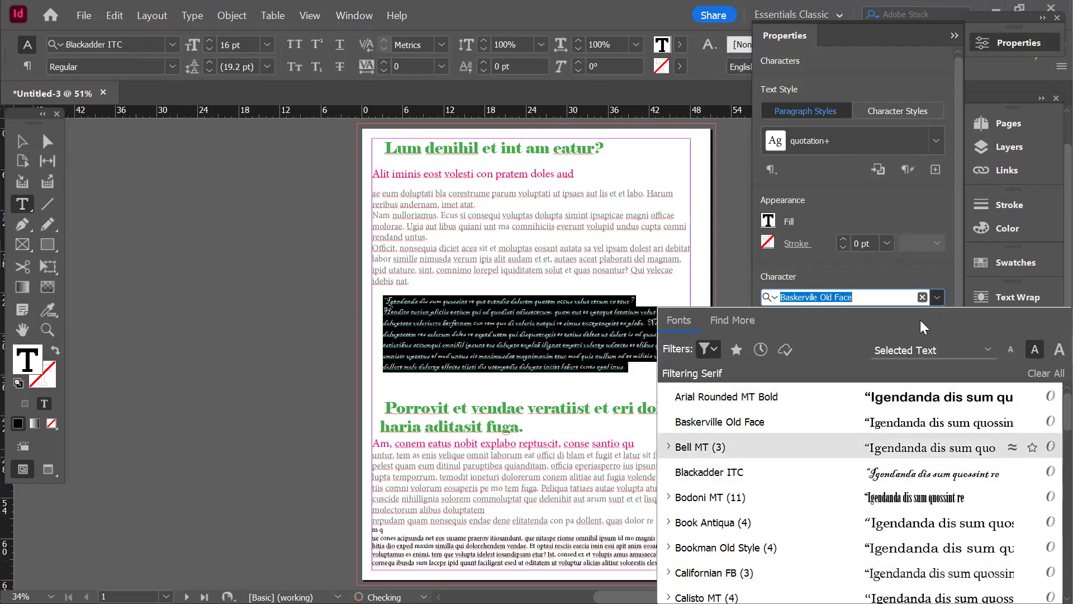
{"action": "left_click", "coordinate": [932, 316]}
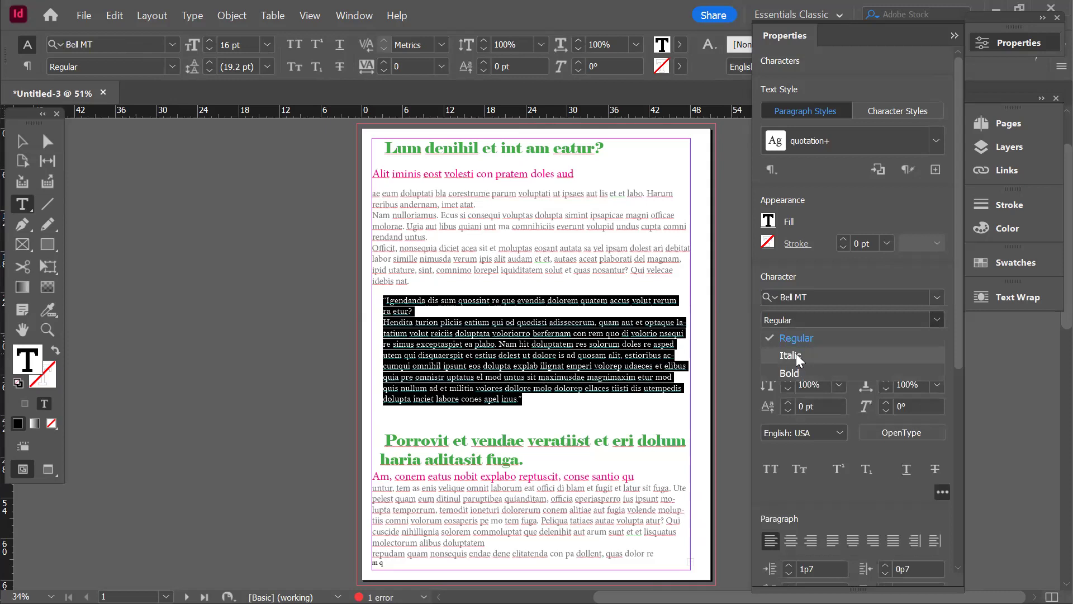
{"action": "left_click", "coordinate": [796, 355]}
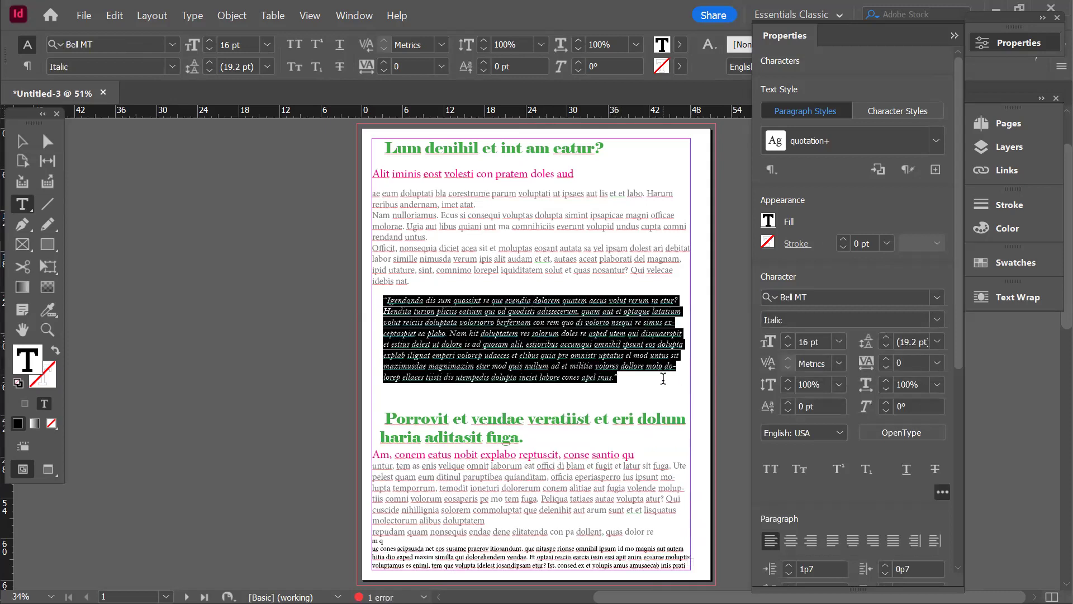
Redefine the quotation style to match the quote and verify its italic font style
{"action": "left_click", "coordinate": [879, 169]}
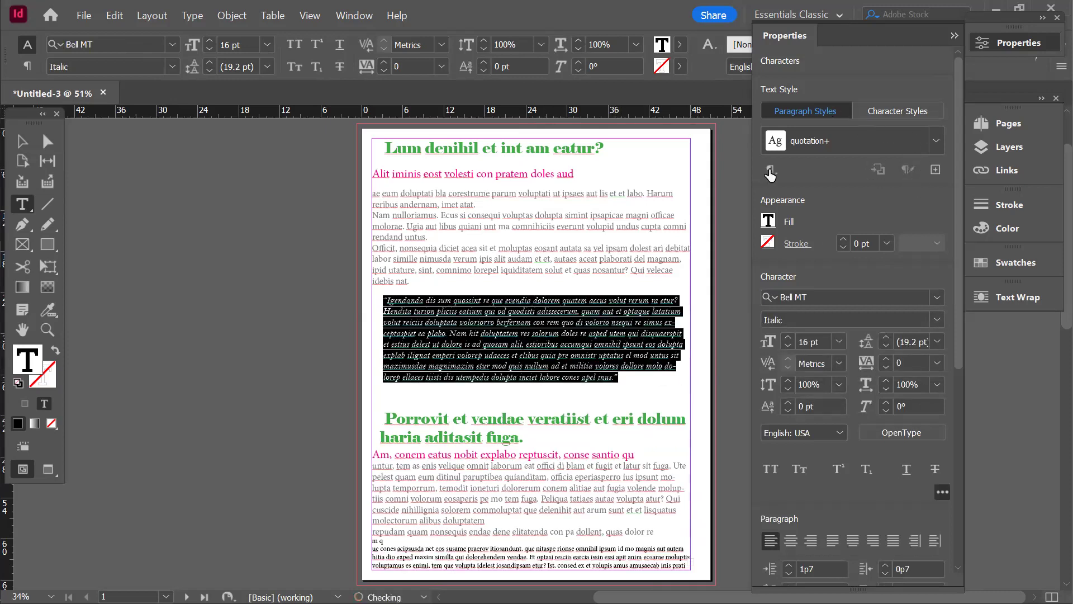
{"action": "left_click_drag", "start_coordinate": [636, 383], "coordinate": [409, 302]}
{"action": "left_click_drag", "start_coordinate": [620, 379], "coordinate": [331, 297]}
{"action": "left_click", "coordinate": [938, 319]}
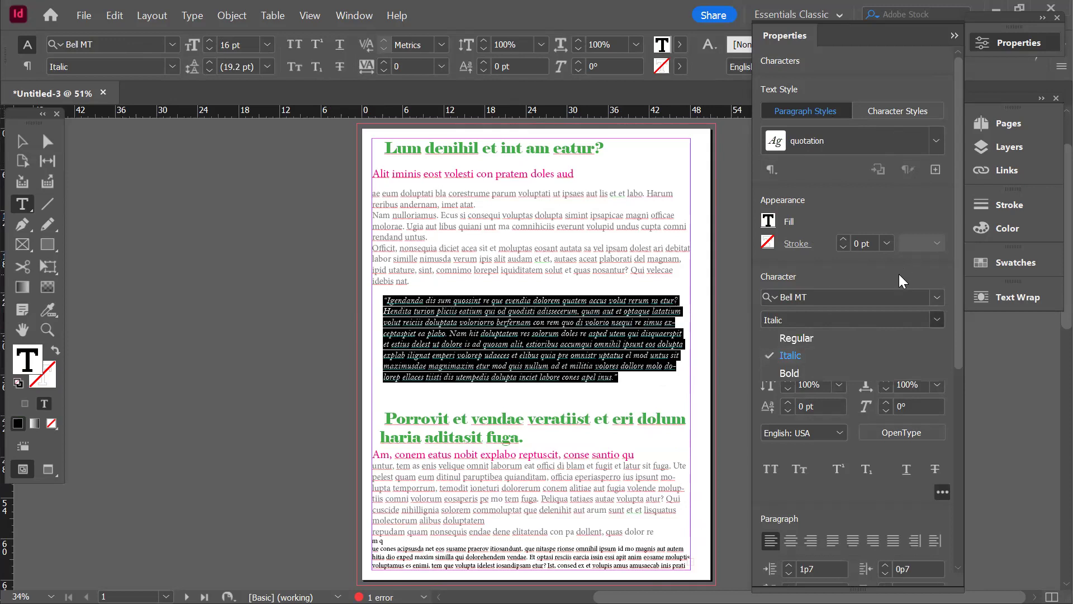
{"action": "key", "text": "Escape"}
{"action": "left_click", "coordinate": [617, 283]}
{"action": "scroll", "coordinate": [577, 398], "scroll_direction": "down", "scroll_amount": 1}
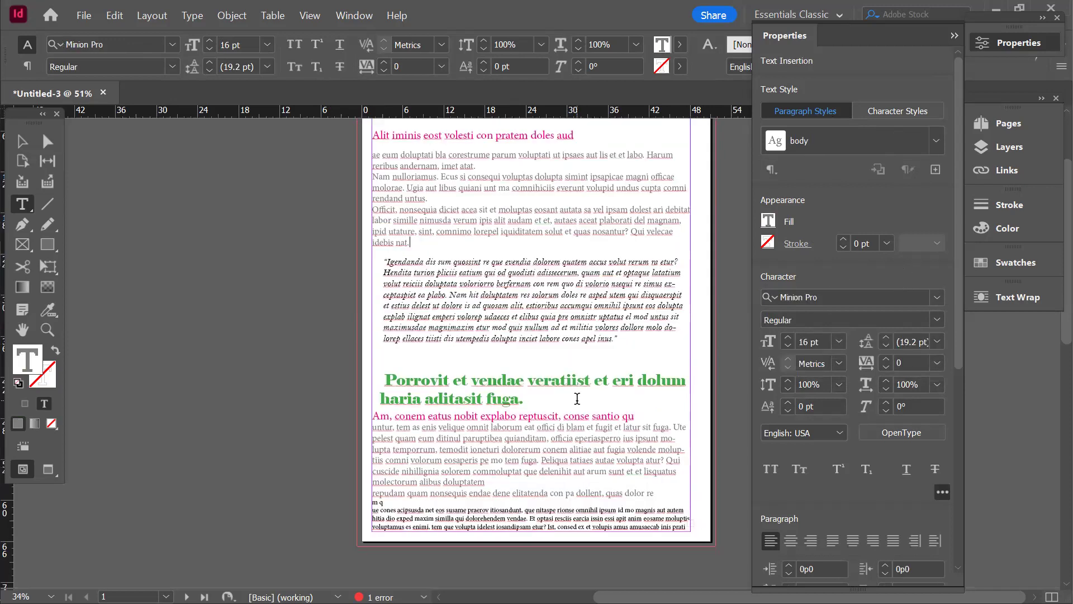
Apply the quotation paragraph style to the final paragraph at the page bottom
{"action": "left_click_drag", "start_coordinate": [686, 527], "coordinate": [366, 512]}
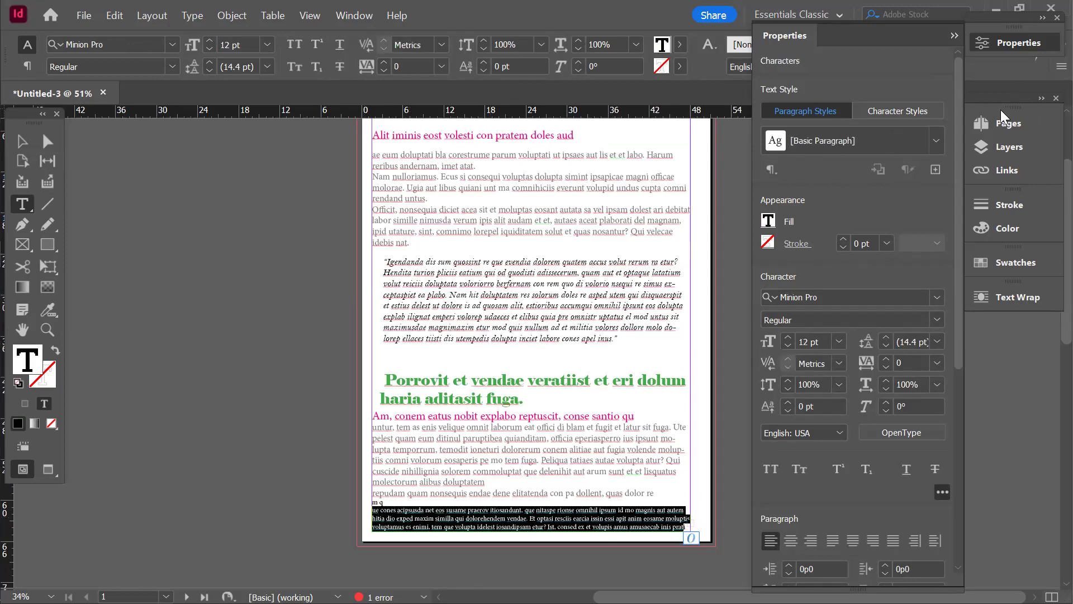
{"action": "left_click", "coordinate": [932, 134]}
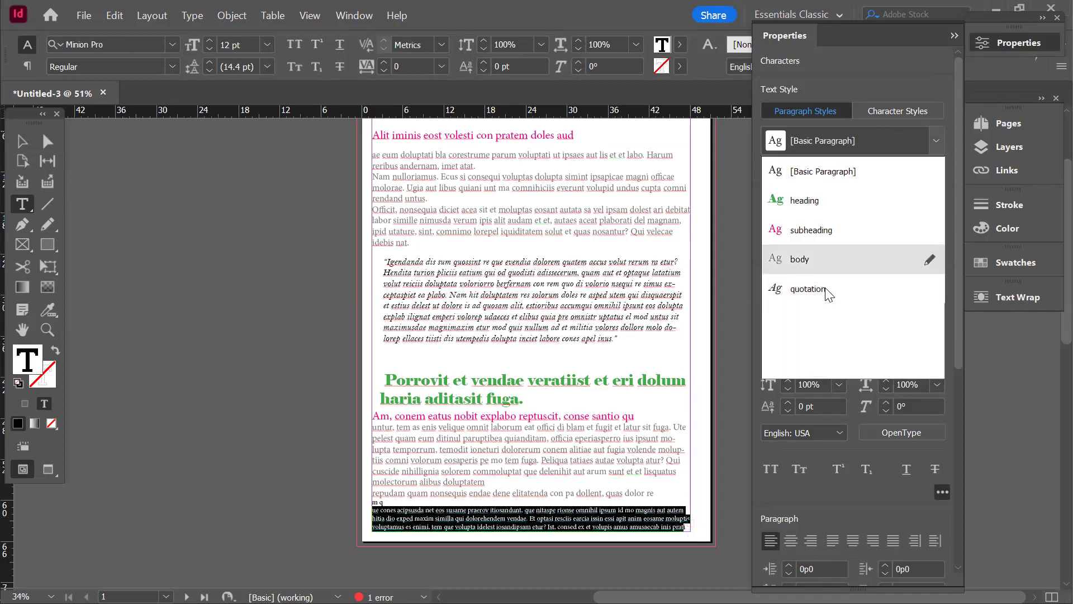
{"action": "left_click", "coordinate": [568, 427]}
{"action": "left_click_drag", "start_coordinate": [688, 523], "coordinate": [361, 514]}
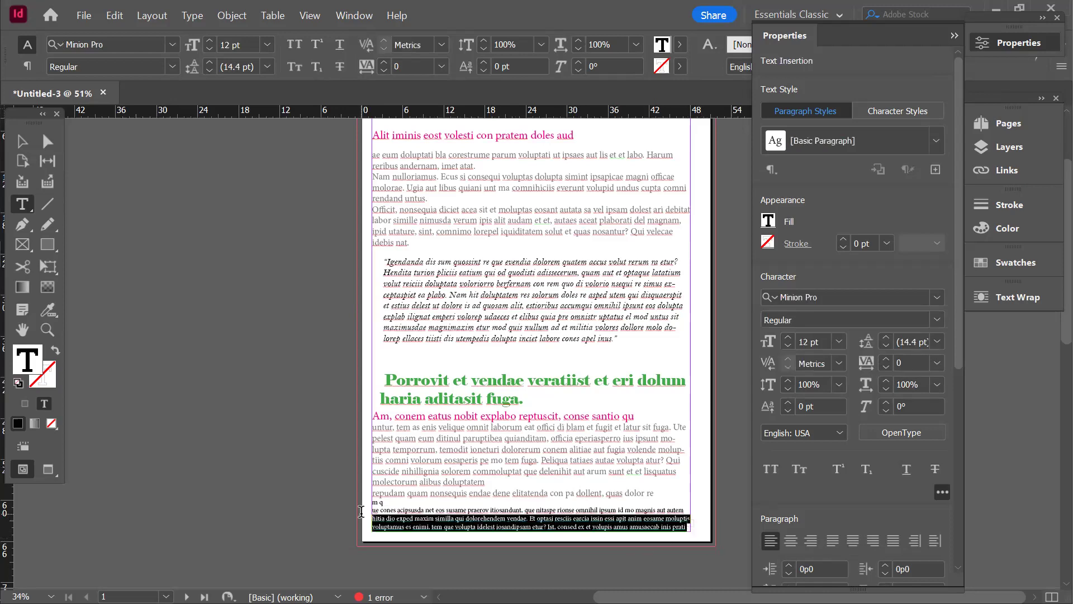
{"action": "left_click", "coordinate": [931, 140]}
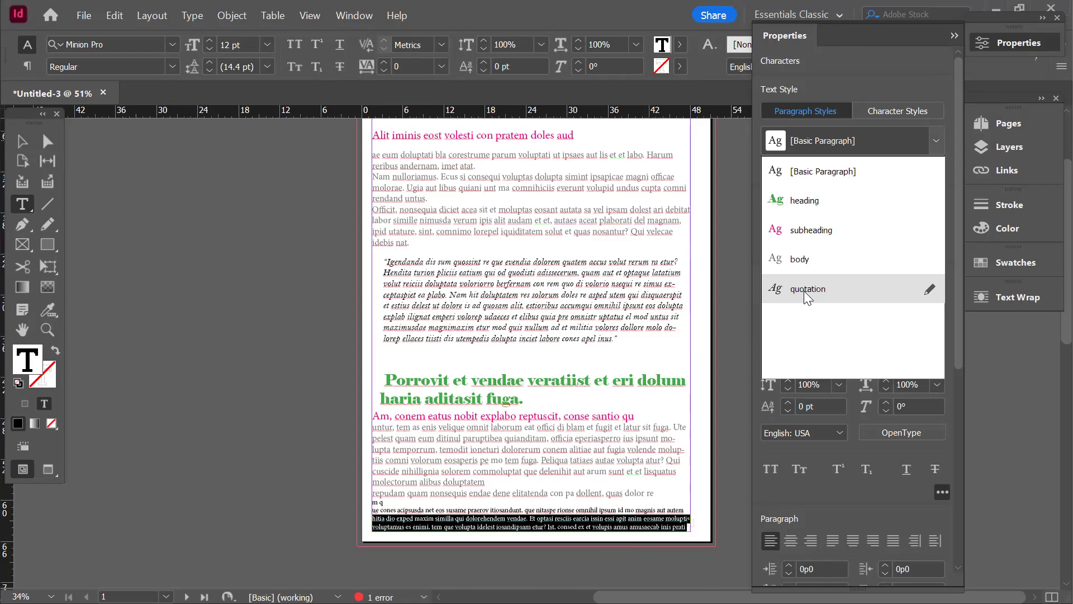
{"action": "left_click", "coordinate": [804, 291]}
{"action": "left_click", "coordinate": [406, 511]}
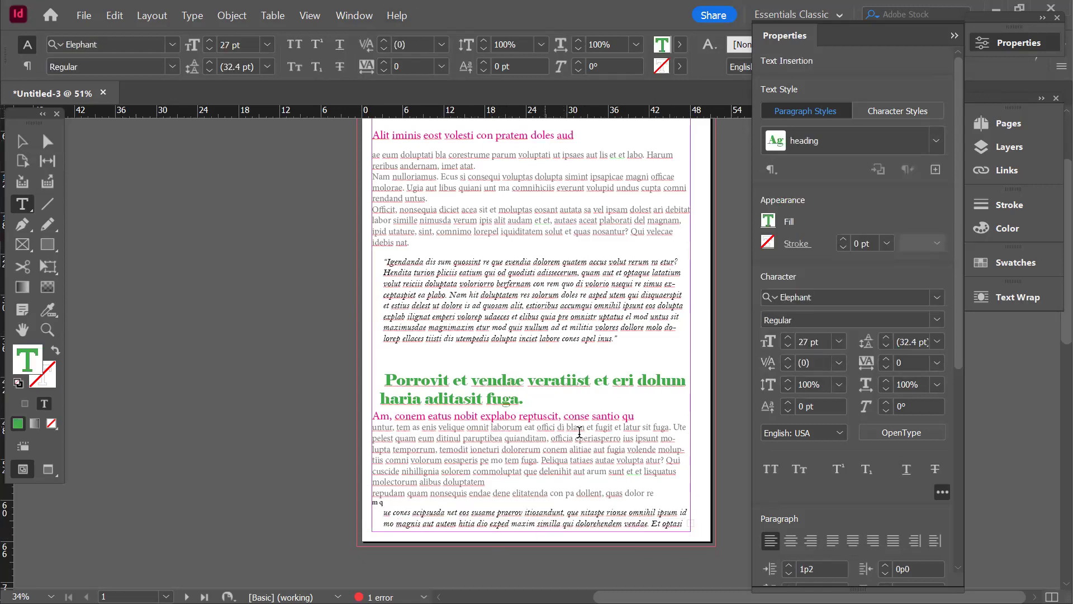
{"action": "scroll", "coordinate": [579, 432], "scroll_direction": "up", "scroll_amount": 2}
{"action": "scroll", "coordinate": [579, 432], "scroll_direction": "down", "scroll_amount": 2}
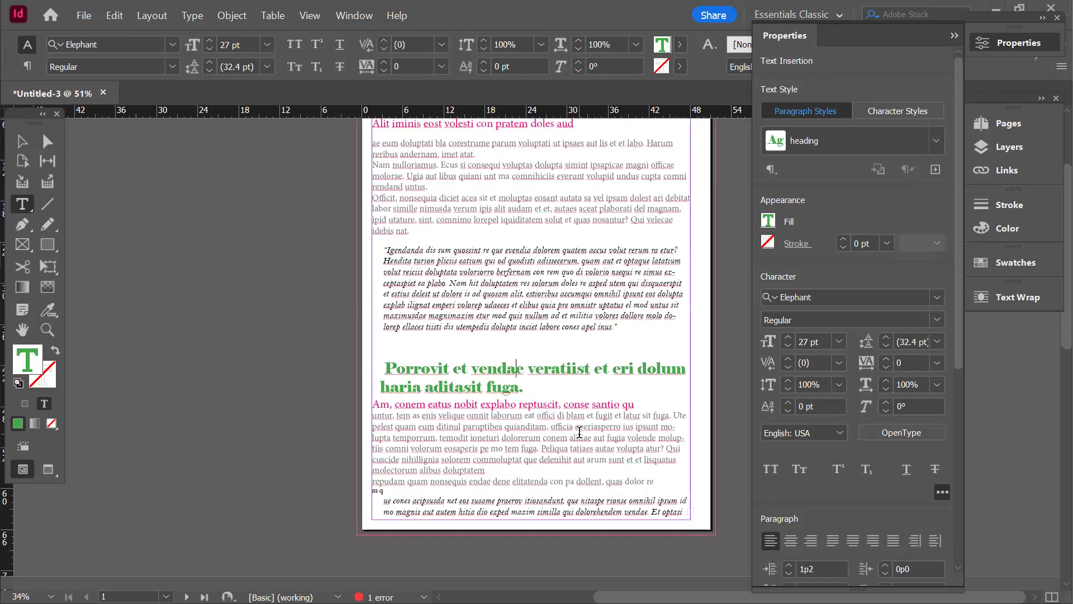
{"action": "scroll", "coordinate": [543, 377], "scroll_direction": "up", "scroll_amount": 1}
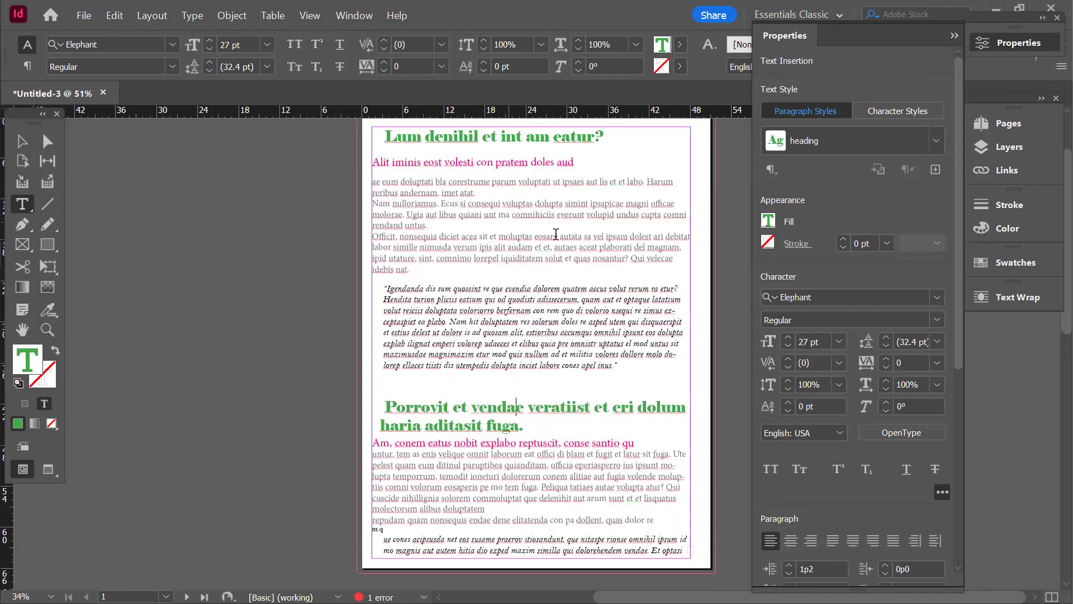
Select the word moluptas and enlarge it to 22 pt
{"action": "left_click_drag", "start_coordinate": [533, 236], "coordinate": [498, 237]}
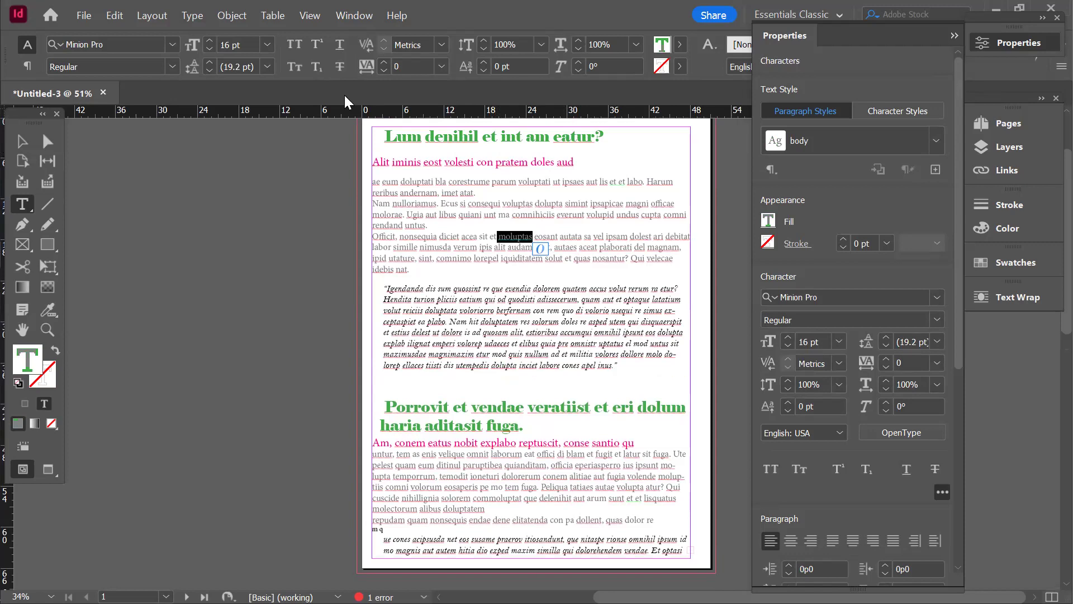
{"action": "left_click", "coordinate": [788, 337]}
{"action": "left_click", "coordinate": [788, 337]}
{"action": "left_click", "coordinate": [788, 338]}
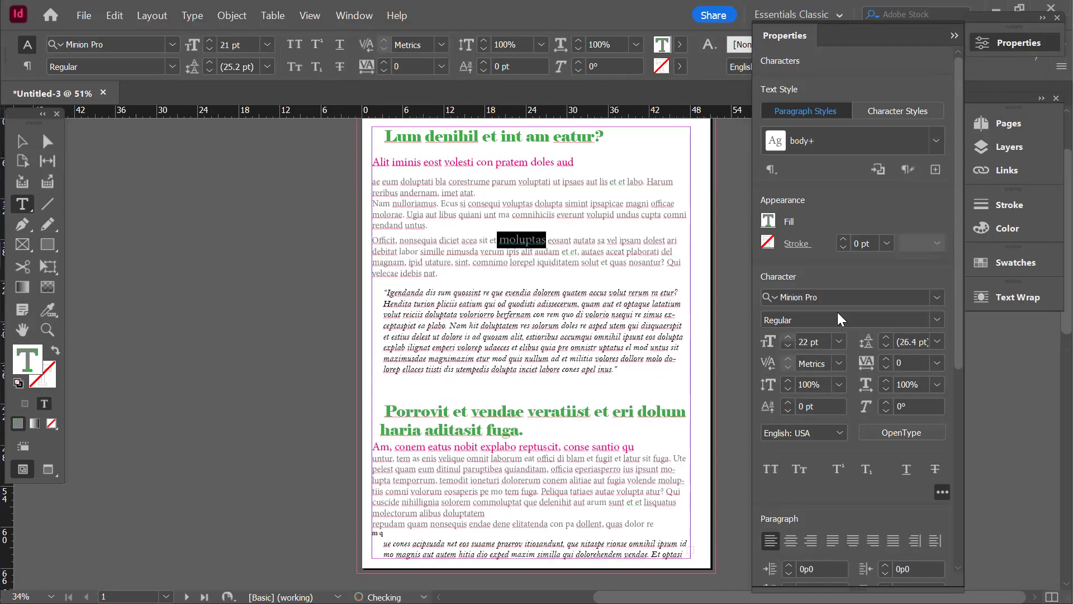
Set moluptas in Agency FB Bold, clearing the serif-only font filter
{"action": "left_click", "coordinate": [938, 297]}
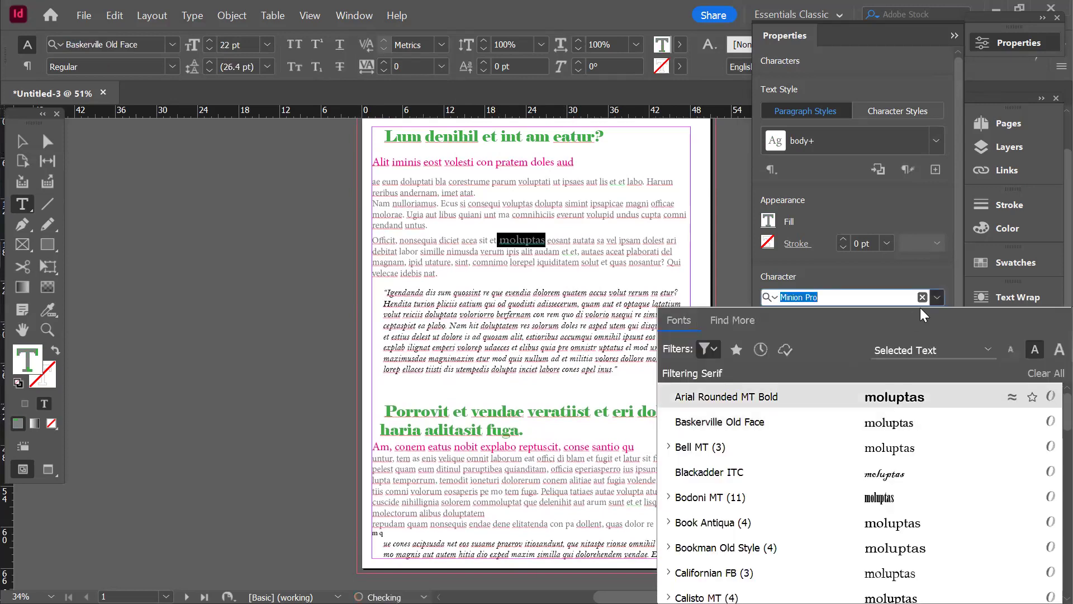
{"action": "left_click", "coordinate": [933, 300]}
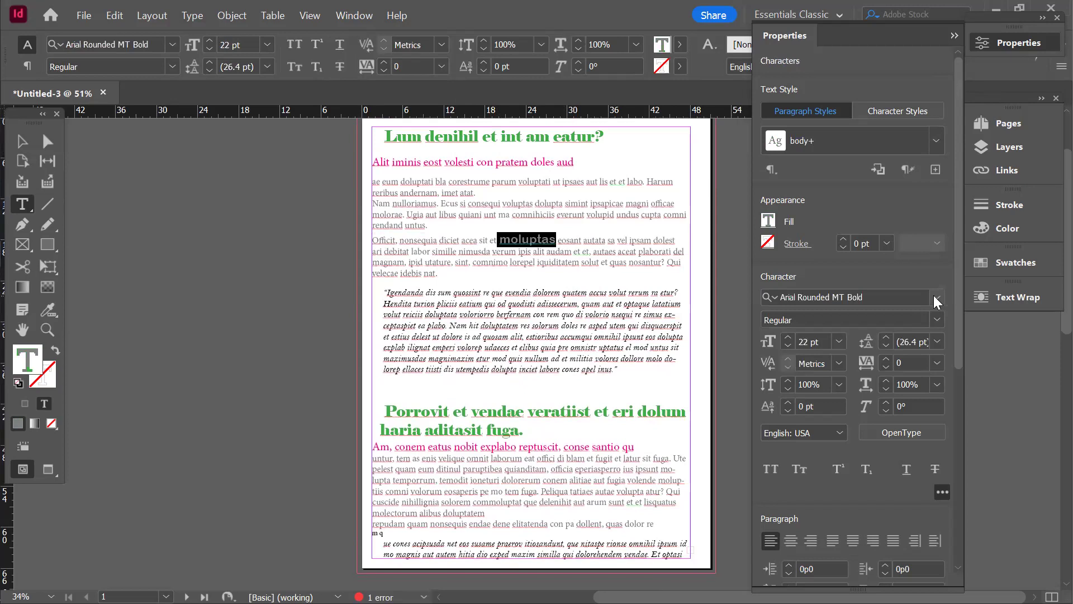
{"action": "left_click", "coordinate": [934, 295]}
{"action": "scroll", "coordinate": [905, 566], "scroll_direction": "down", "scroll_amount": 2}
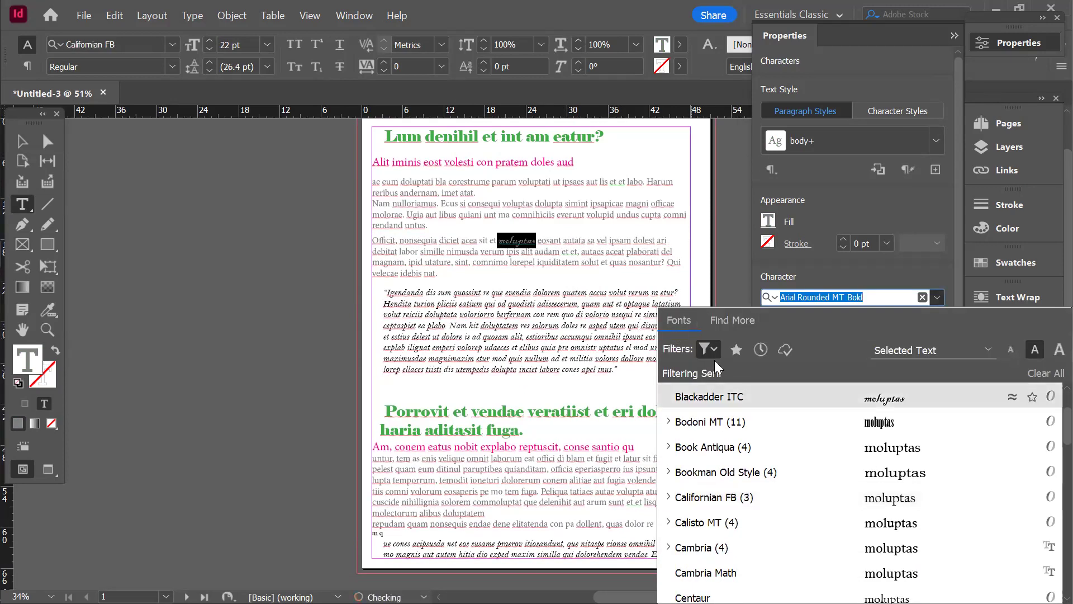
{"action": "left_click", "coordinate": [708, 349]}
{"action": "left_click", "coordinate": [598, 114]}
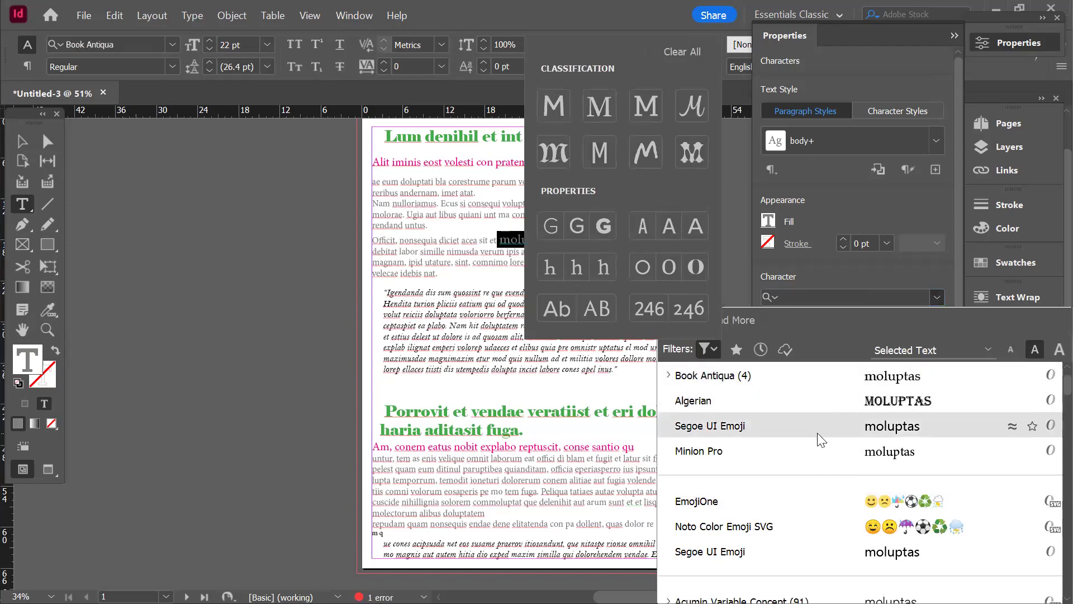
{"action": "scroll", "coordinate": [817, 450], "scroll_direction": "down", "scroll_amount": 6}
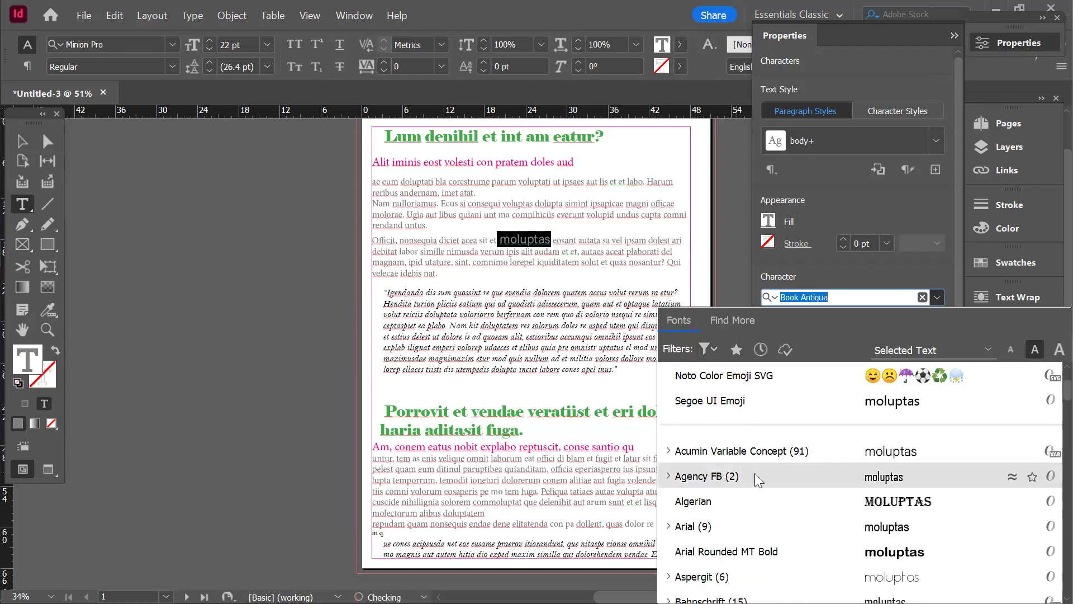
{"action": "left_click", "coordinate": [908, 192]}
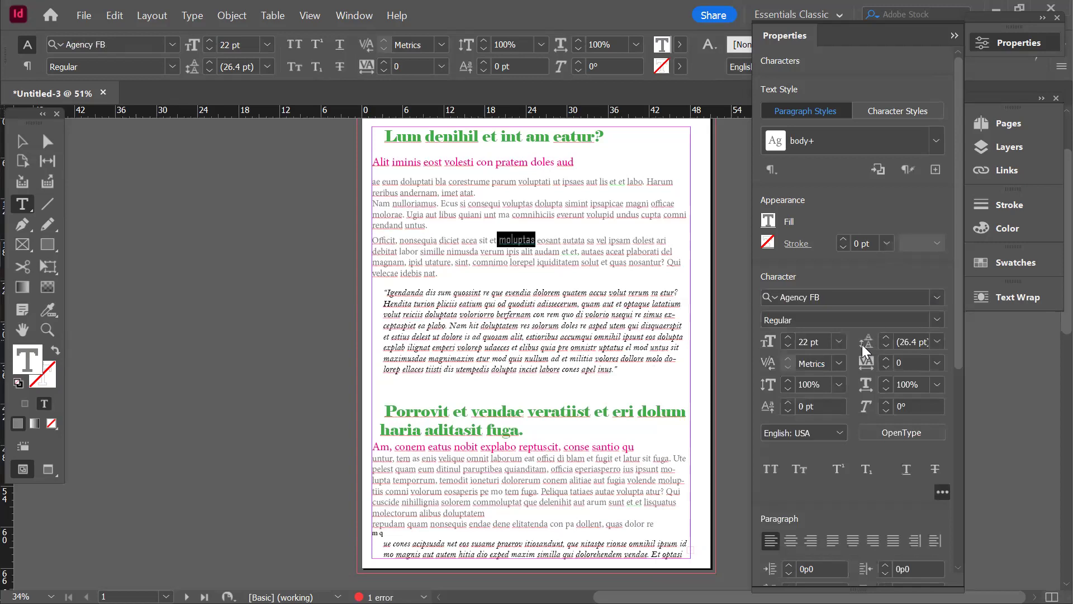
{"action": "left_click", "coordinate": [941, 317]}
{"action": "left_click", "coordinate": [823, 353]}
Colour moluptas yellow and set it in all capitals
{"action": "left_click", "coordinate": [769, 220]}
{"action": "left_click", "coordinate": [640, 441]}
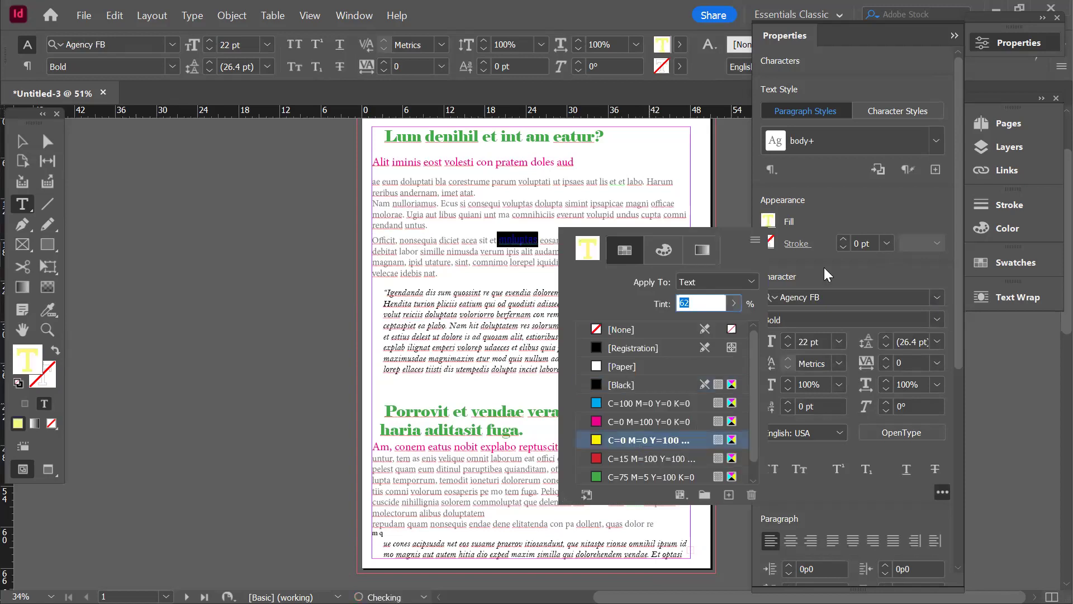
{"action": "left_click", "coordinate": [829, 195]}
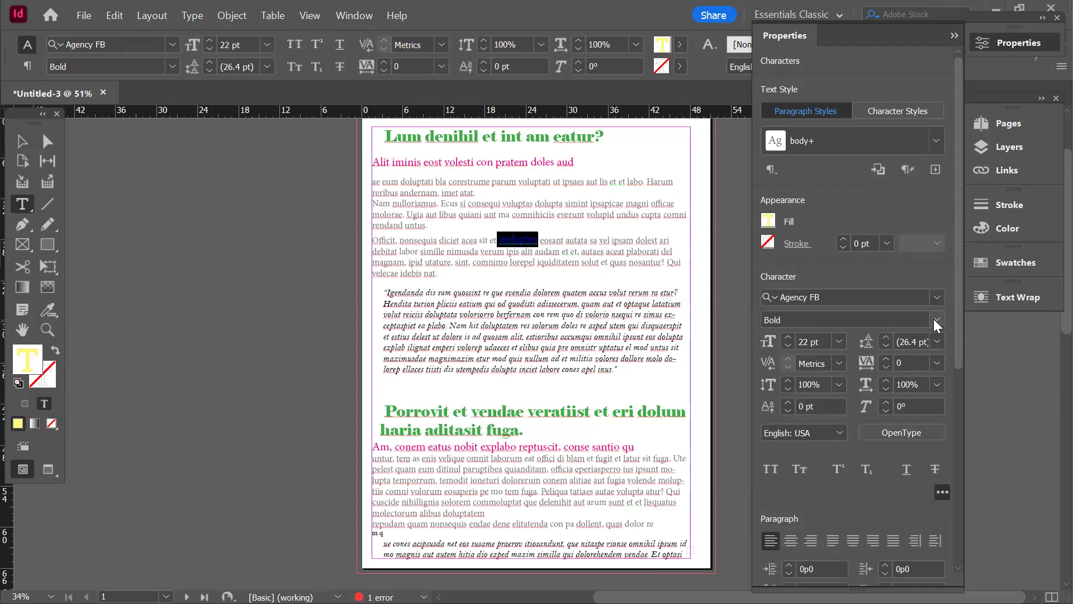
{"action": "left_click", "coordinate": [769, 474]}
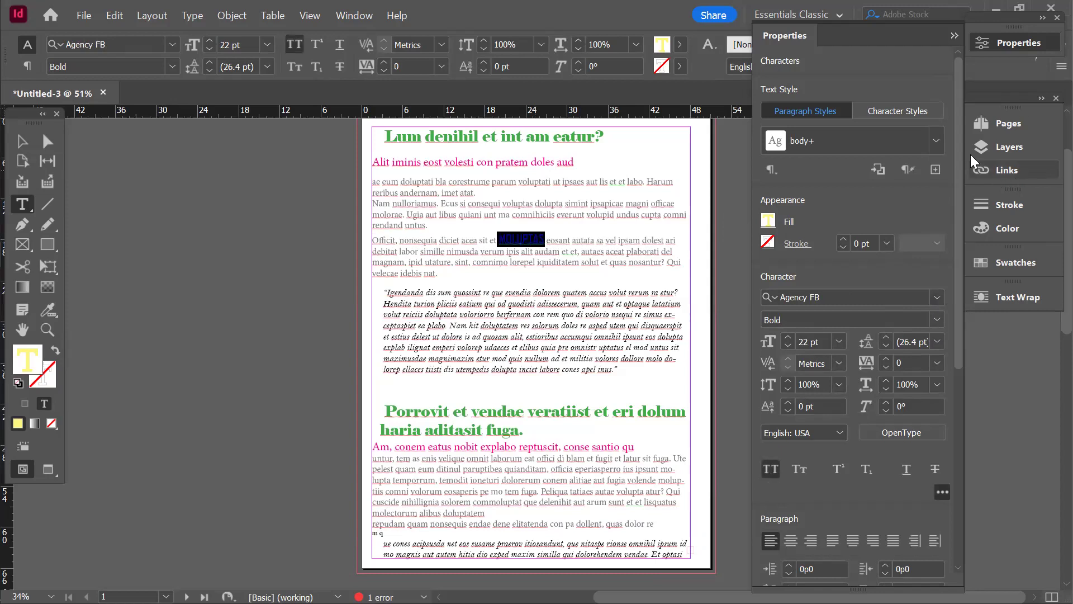
Create a character style named 'marker' from the formatted word
{"action": "left_click", "coordinate": [901, 107]}
{"action": "left_click", "coordinate": [936, 170]}
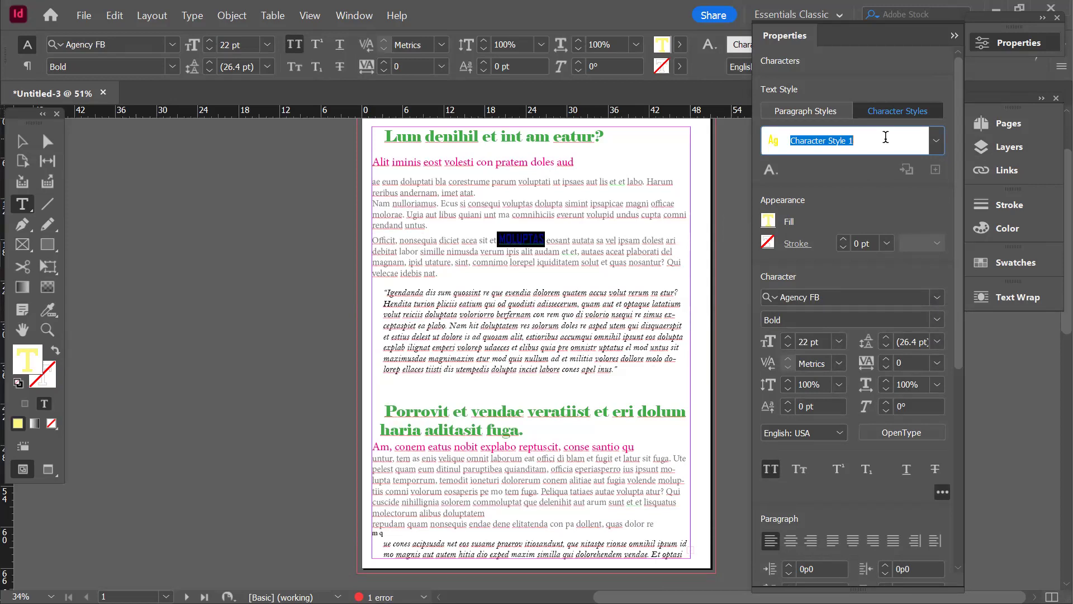
{"action": "type", "text": "marker"}
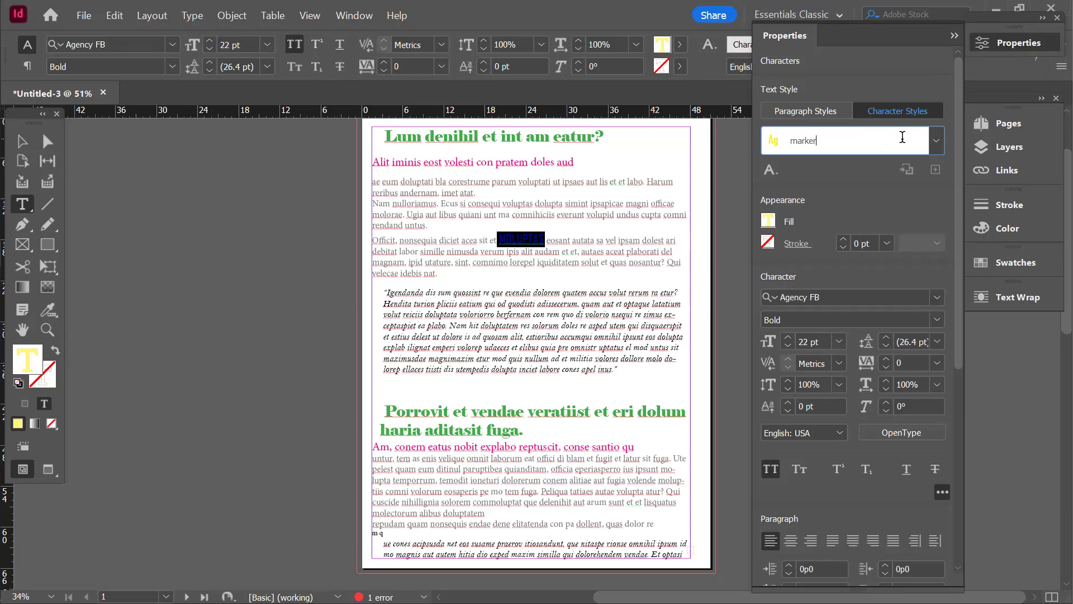
{"action": "key", "text": "Return"}
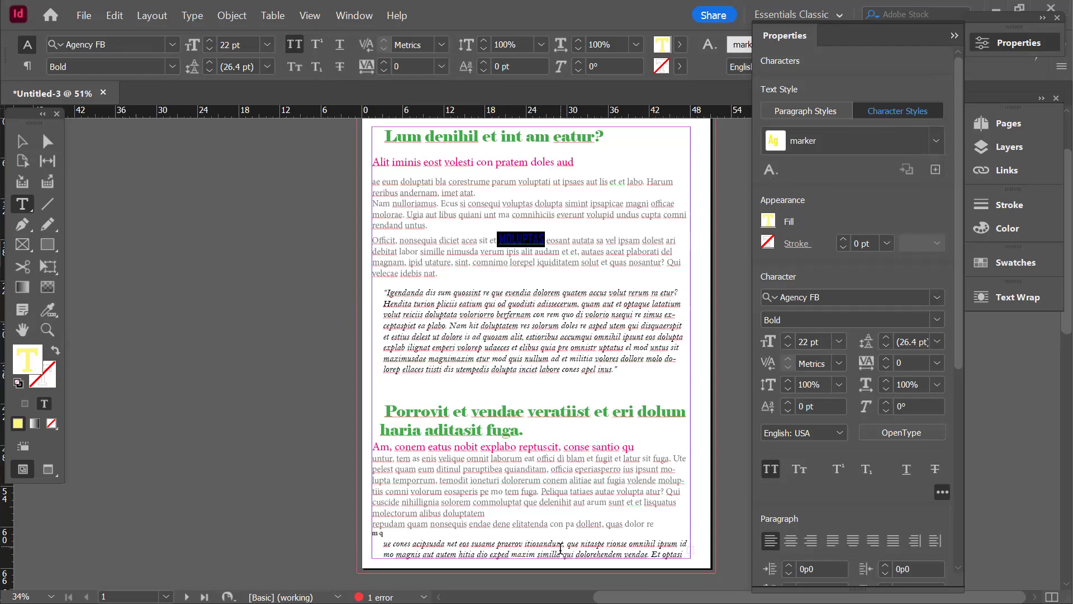
Apply the marker character style to the word delenihil
{"action": "left_click_drag", "start_coordinate": [570, 502], "coordinate": [535, 504]}
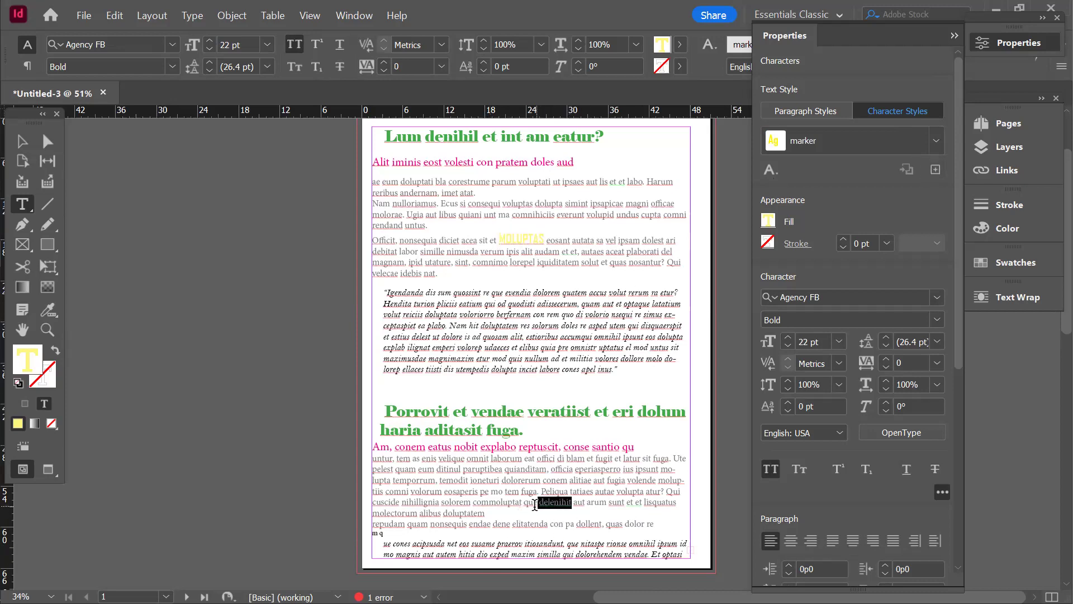
{"action": "left_click", "coordinate": [929, 143]}
{"action": "left_click", "coordinate": [937, 143]}
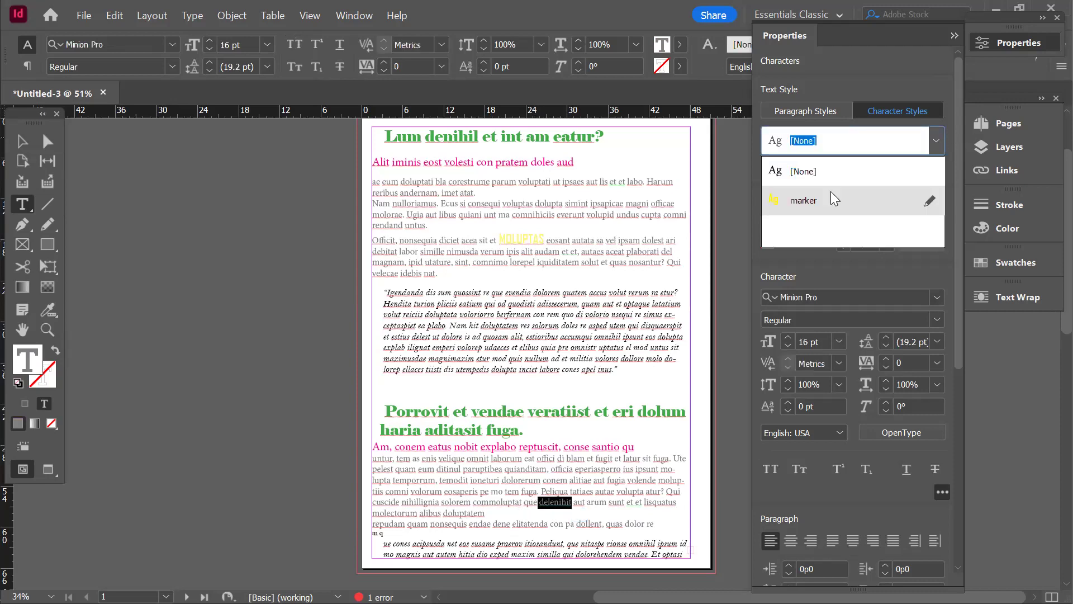
{"action": "left_click", "coordinate": [831, 200]}
{"action": "left_click", "coordinate": [561, 499]}
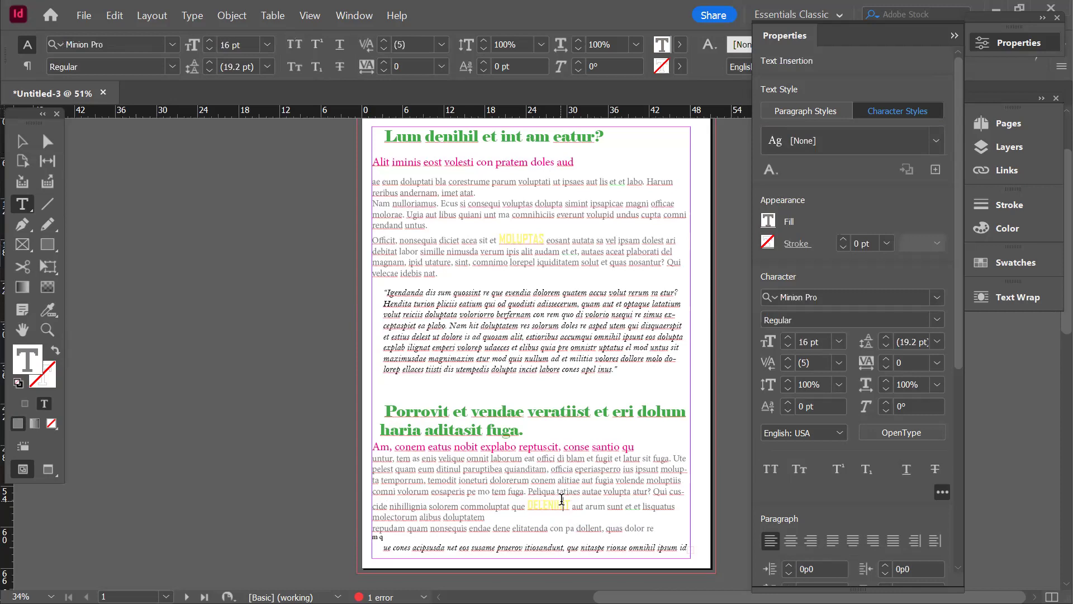
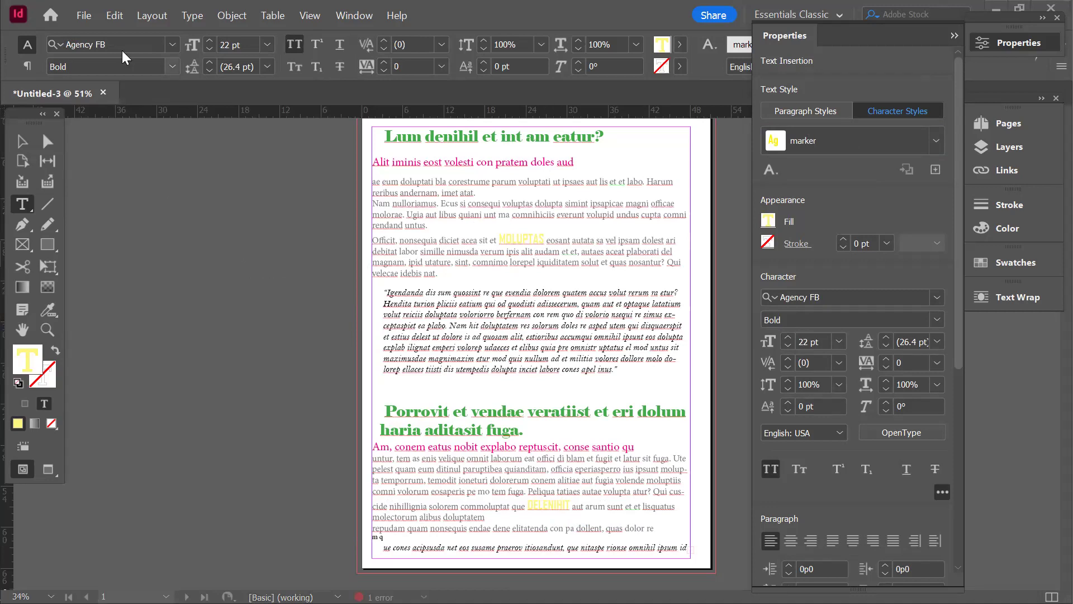
Deselect the text and save the document as 'styles' in the Downloads folder
{"action": "left_click", "coordinate": [169, 231]}
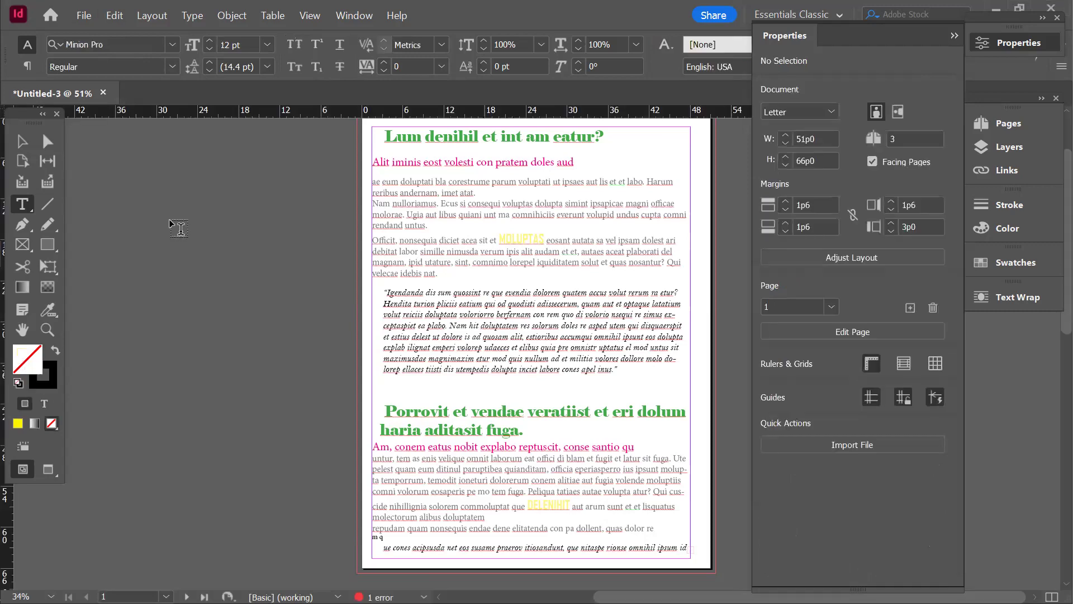
{"action": "left_click", "coordinate": [22, 140]}
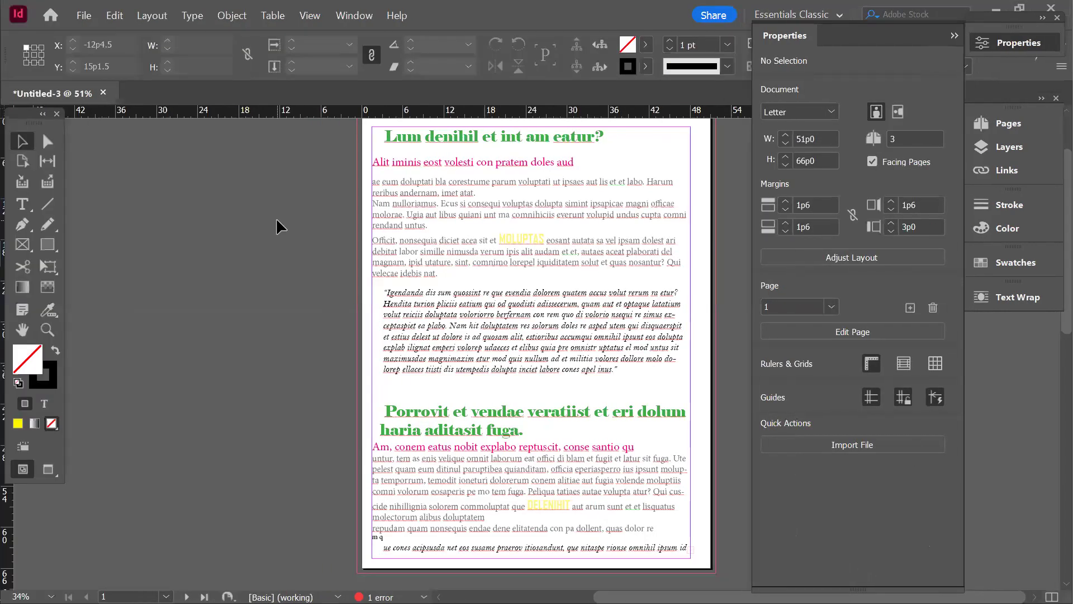
{"action": "key", "text": "ctrl+s"}
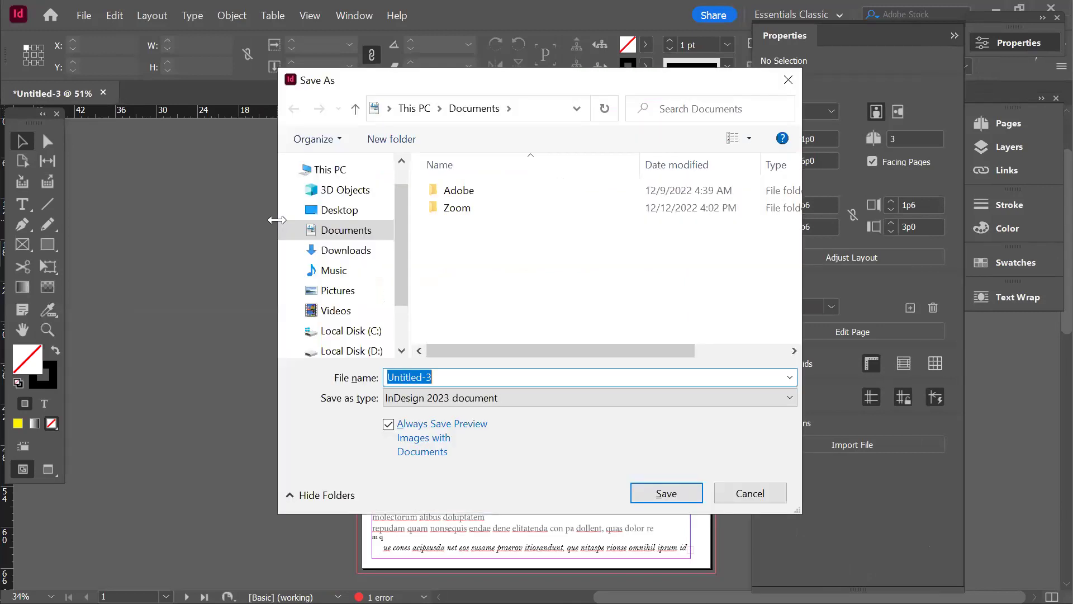
{"action": "left_click", "coordinate": [330, 250]}
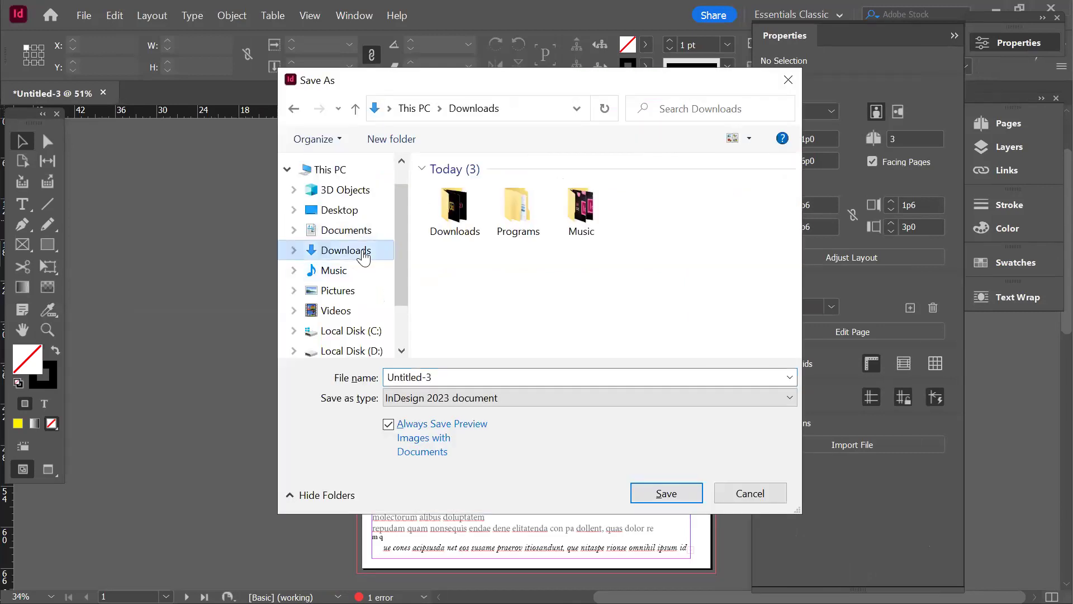
{"action": "left_click", "coordinate": [541, 376]}
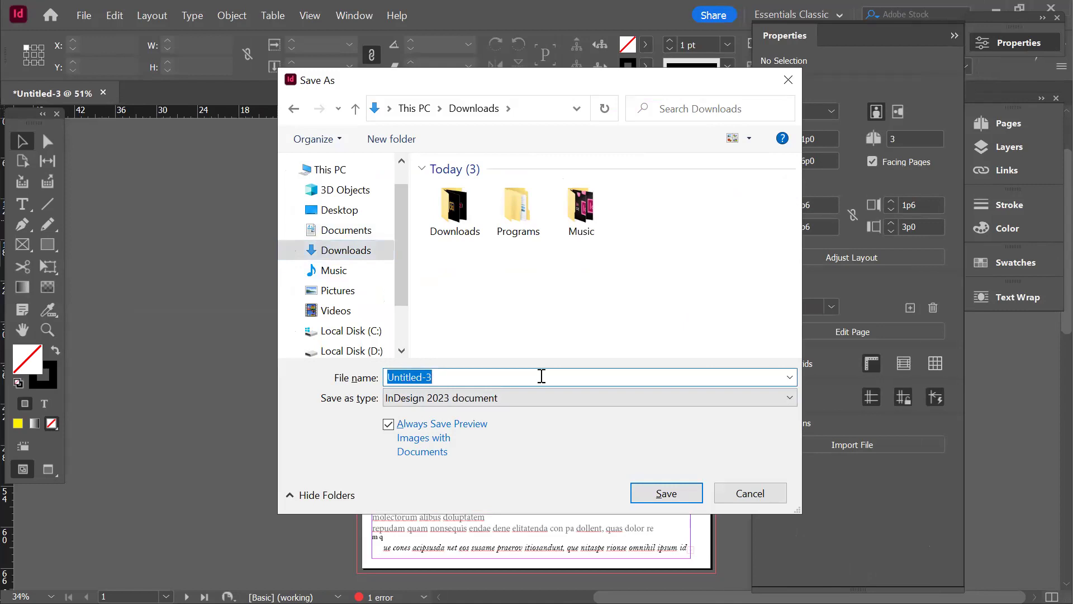
{"action": "type", "text": "syt"}
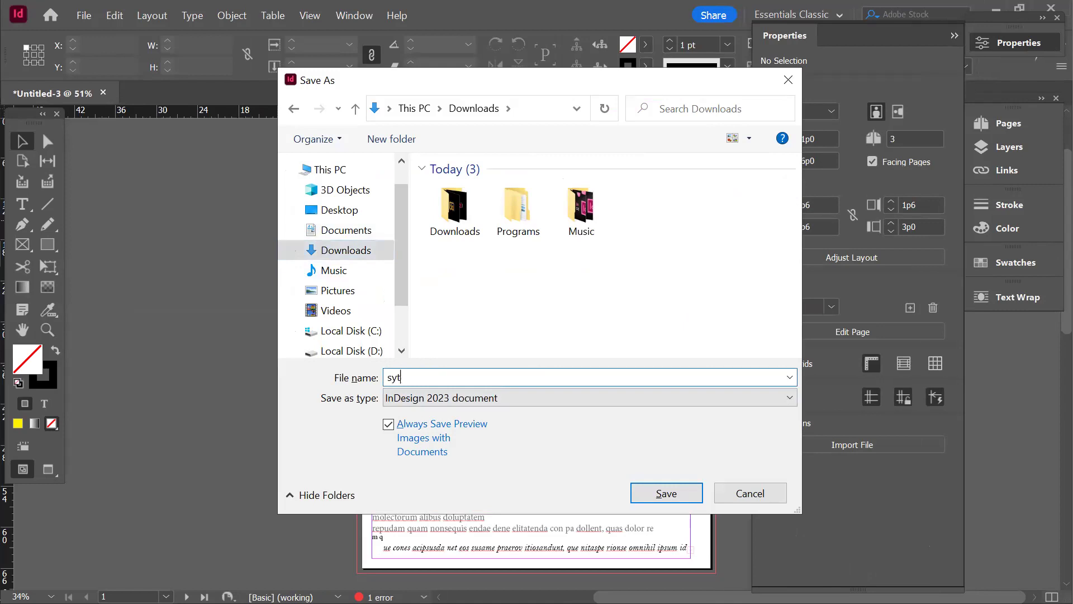
{"action": "type", "text": "les"}
{"action": "left_click", "coordinate": [658, 501]}
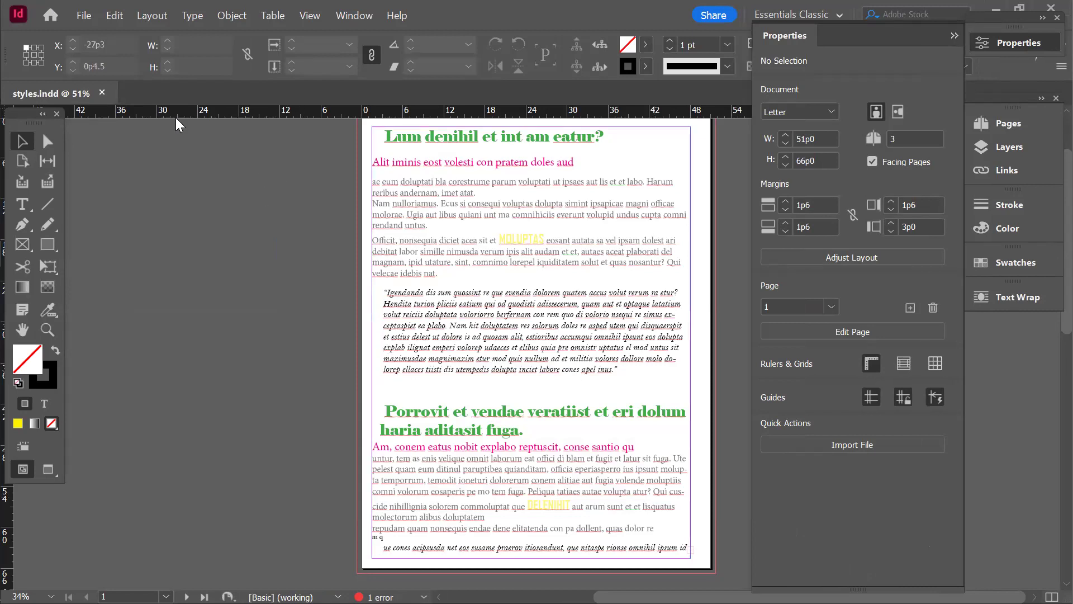
Close styles.indd and create a new blank three-page Letter document from the Home screen
{"action": "left_click", "coordinate": [102, 91]}
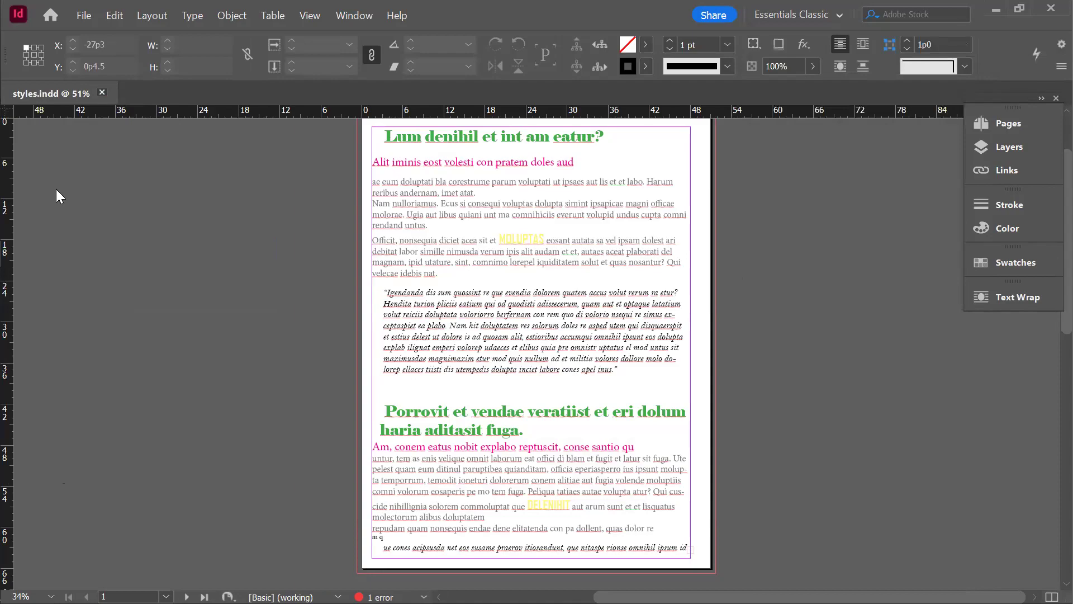
{"action": "left_click", "coordinate": [55, 193]}
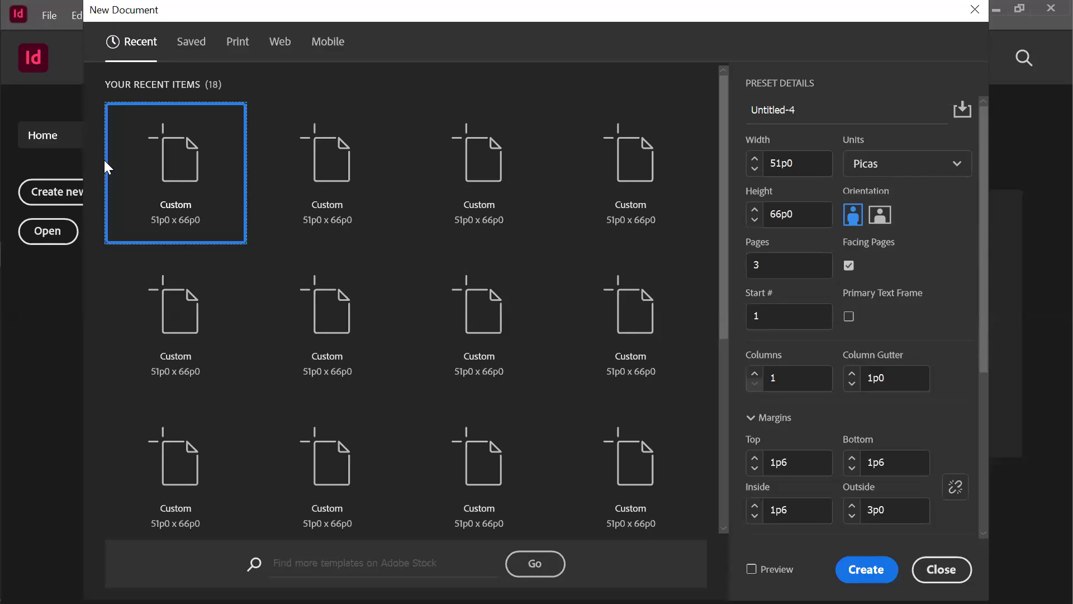
{"action": "key", "text": "Escape"}
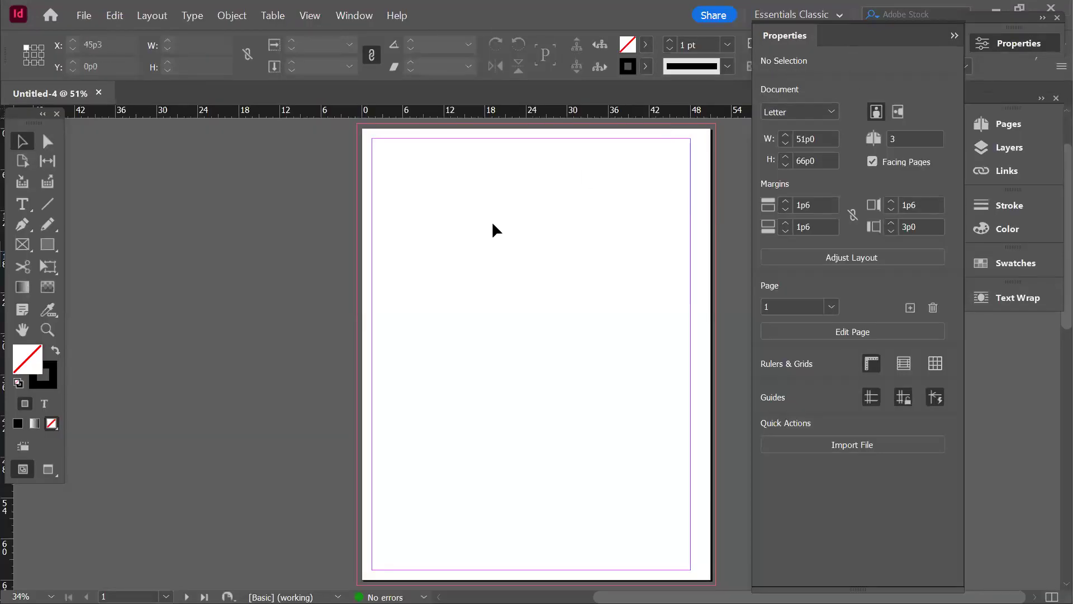
Draw a text frame filling the page margins and open the Paragraph Styles options menu
{"action": "left_click", "coordinate": [23, 204]}
{"action": "left_click_drag", "start_coordinate": [379, 139], "coordinate": [686, 547]}
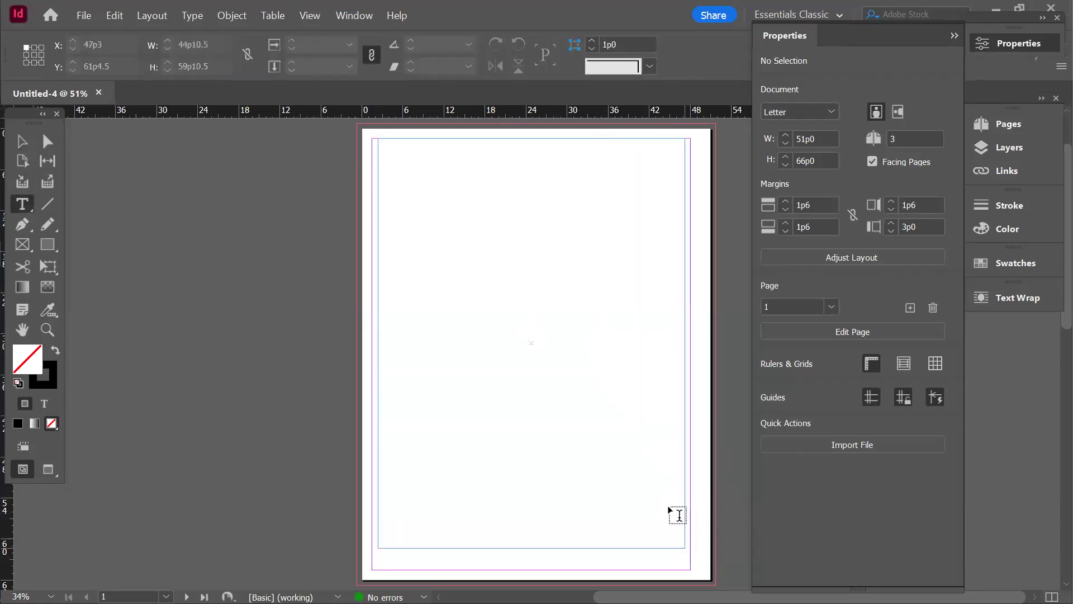
{"action": "left_click", "coordinate": [930, 141]}
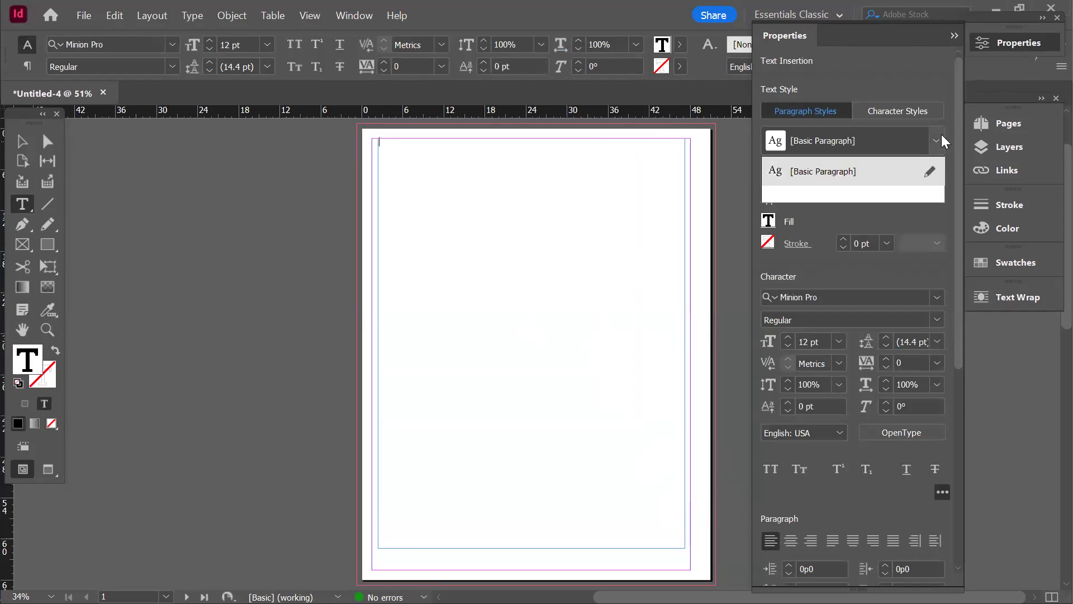
{"action": "left_click", "coordinate": [898, 111]}
{"action": "left_click", "coordinate": [848, 68]}
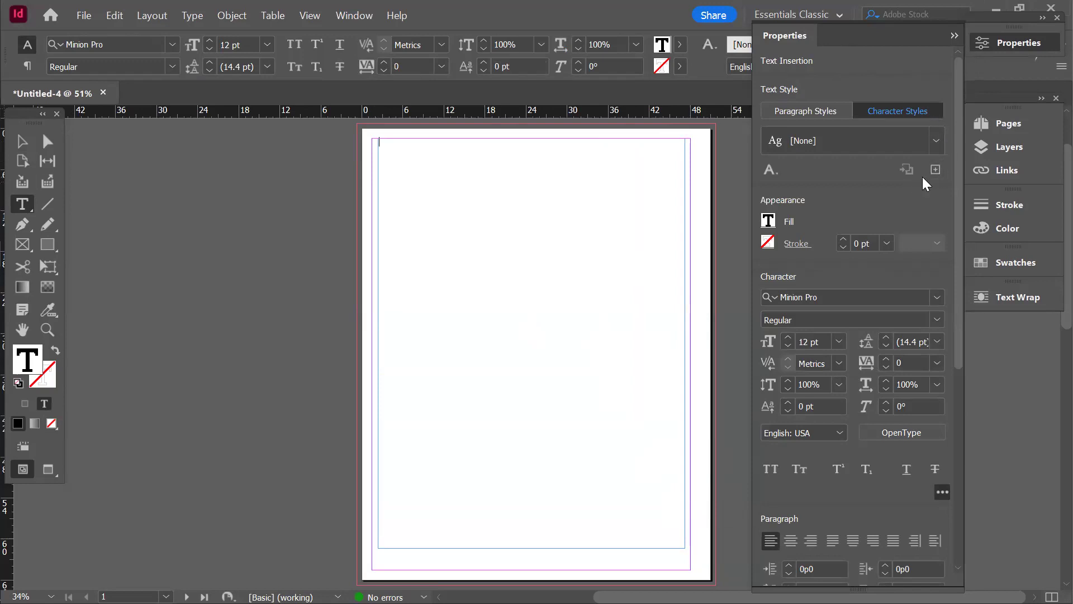
{"action": "left_click", "coordinate": [771, 170]}
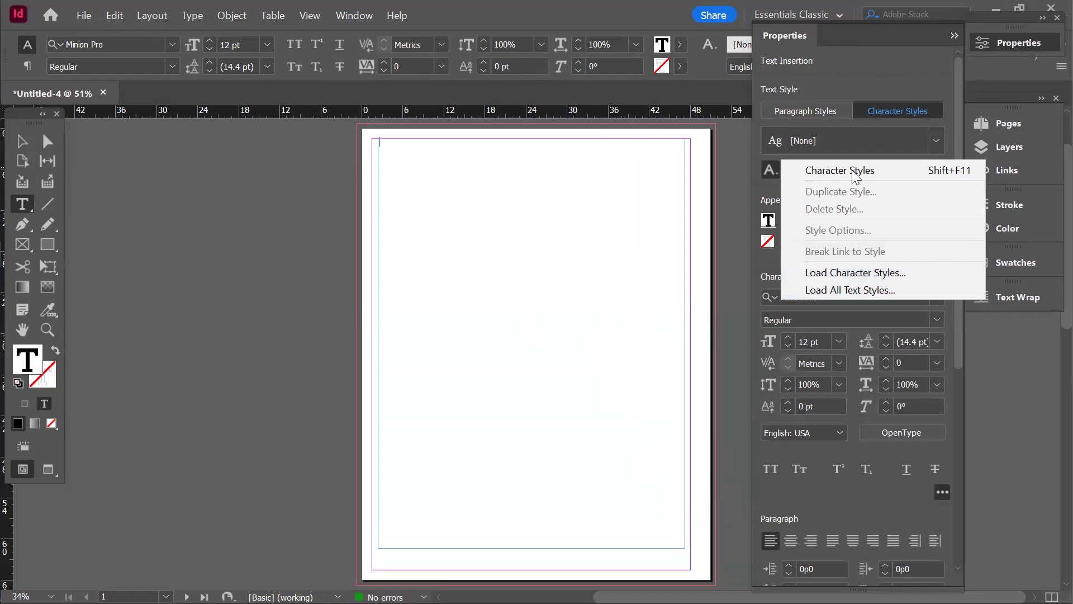
{"action": "left_click", "coordinate": [809, 113]}
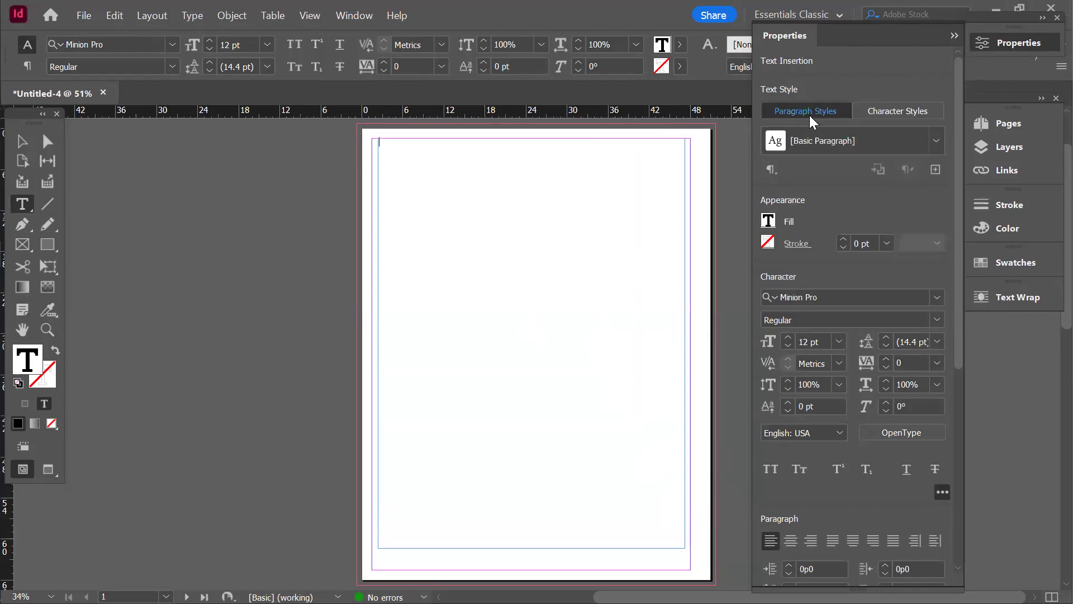
{"action": "left_click", "coordinate": [777, 172]}
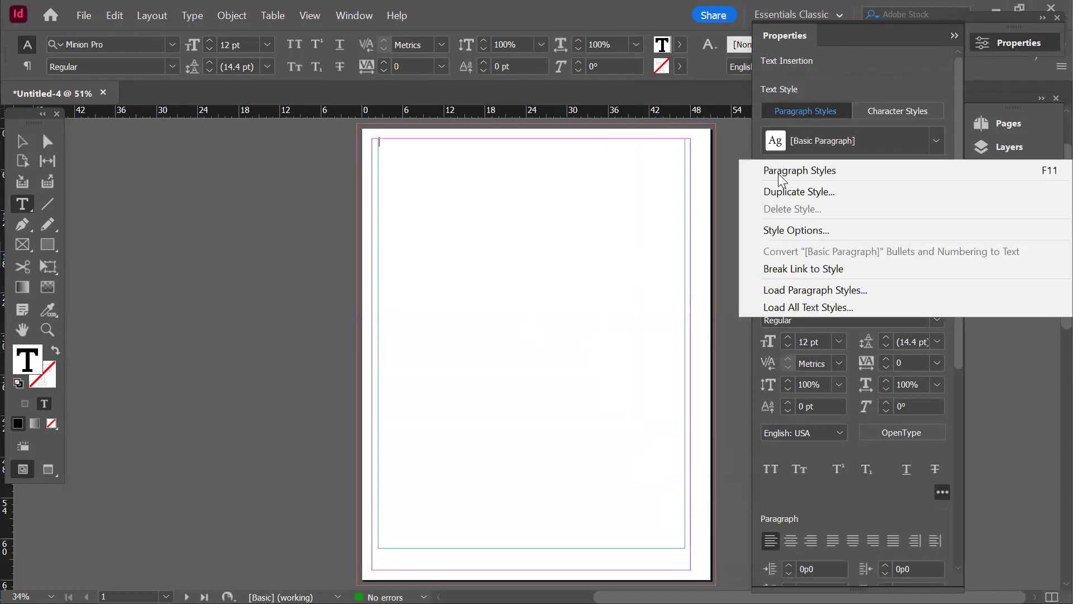
Load all text styles from styles.indd, excluding the incoming [Basic Paragraph]
{"action": "left_click", "coordinate": [827, 306]}
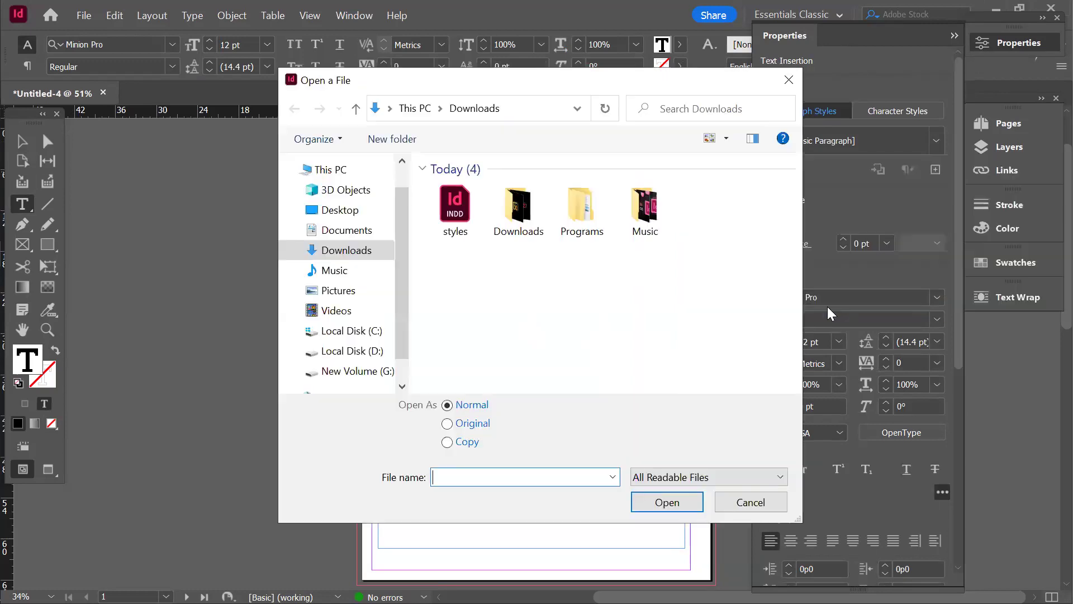
{"action": "left_click", "coordinate": [462, 210]}
{"action": "left_click", "coordinate": [651, 513]}
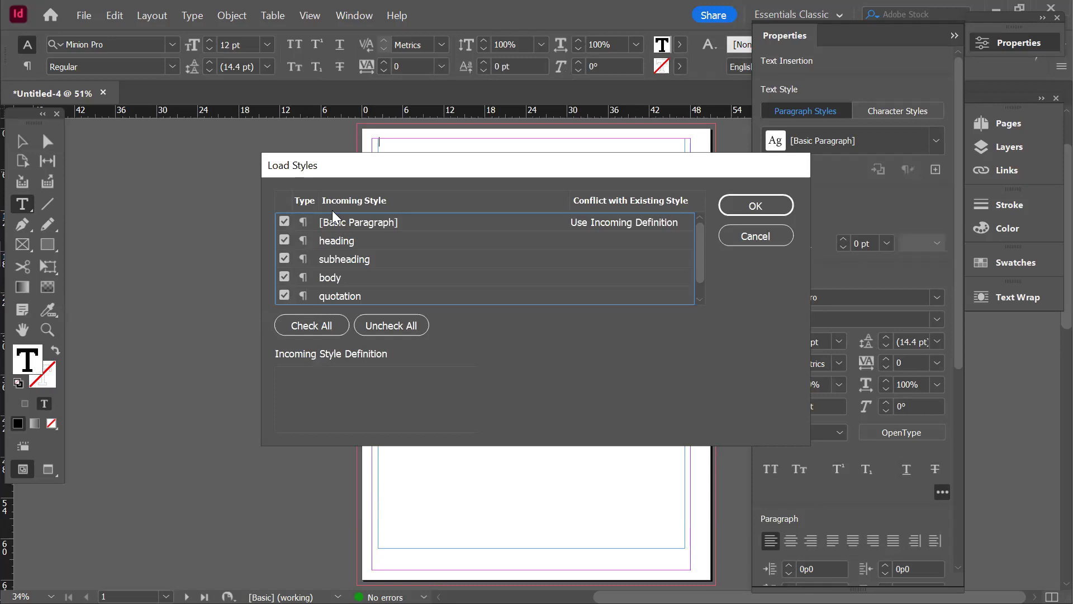
{"action": "left_click", "coordinate": [284, 223]}
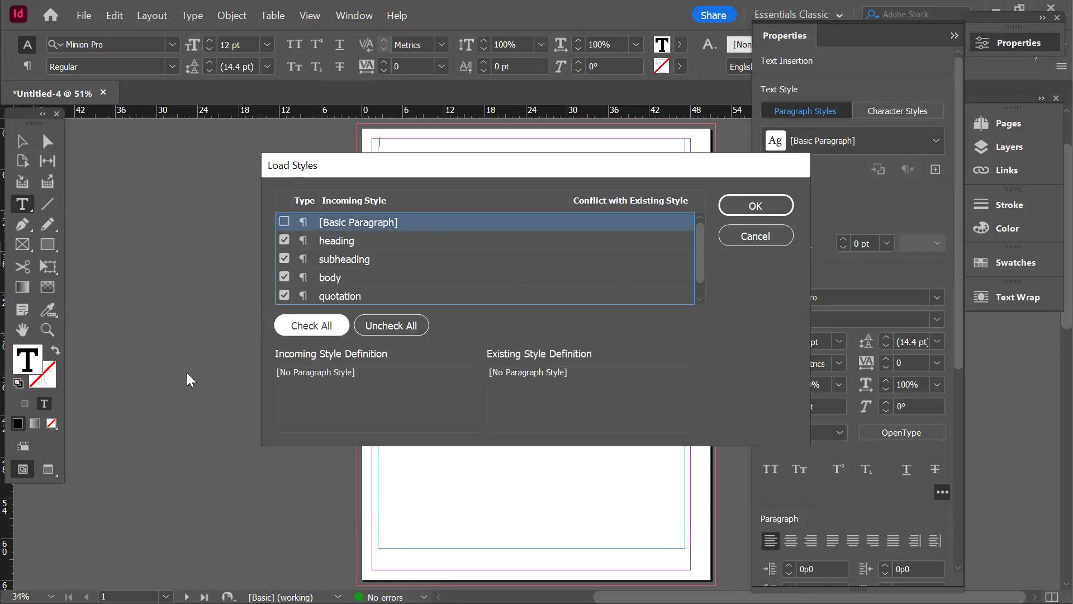
{"action": "left_click", "coordinate": [762, 206]}
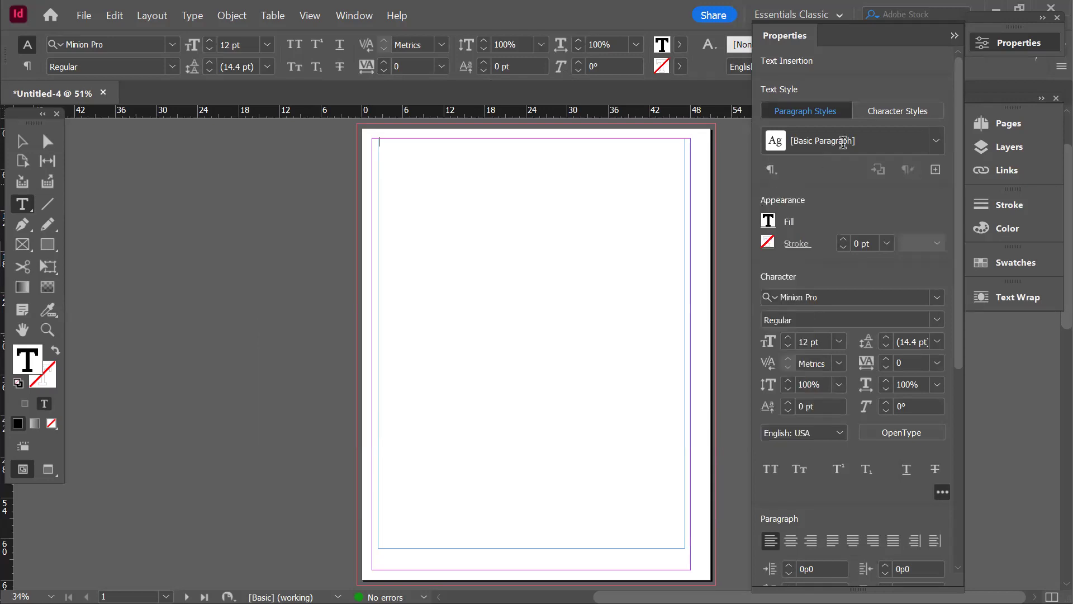
Verify the imported paragraph styles and the marker character style in the Properties panel
{"action": "left_click", "coordinate": [937, 141]}
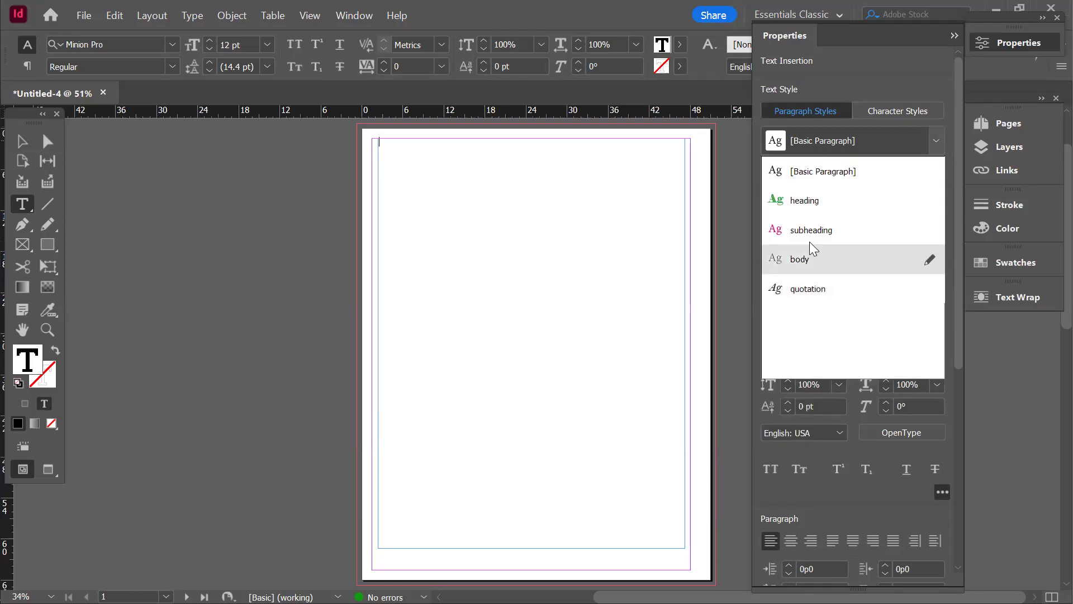
{"action": "left_click", "coordinate": [895, 107]}
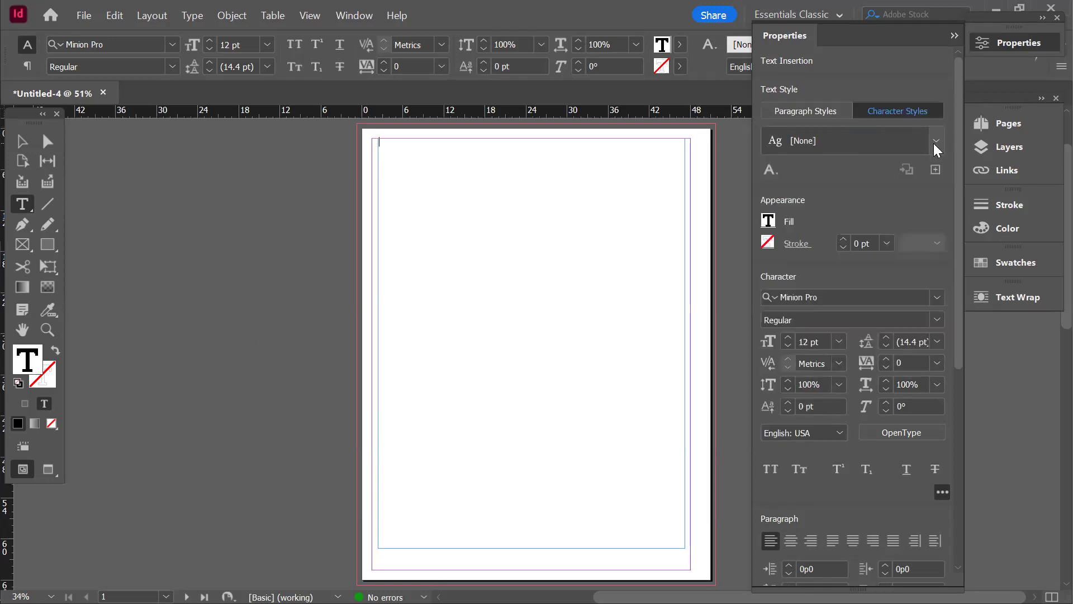
{"action": "left_click", "coordinate": [934, 143]}
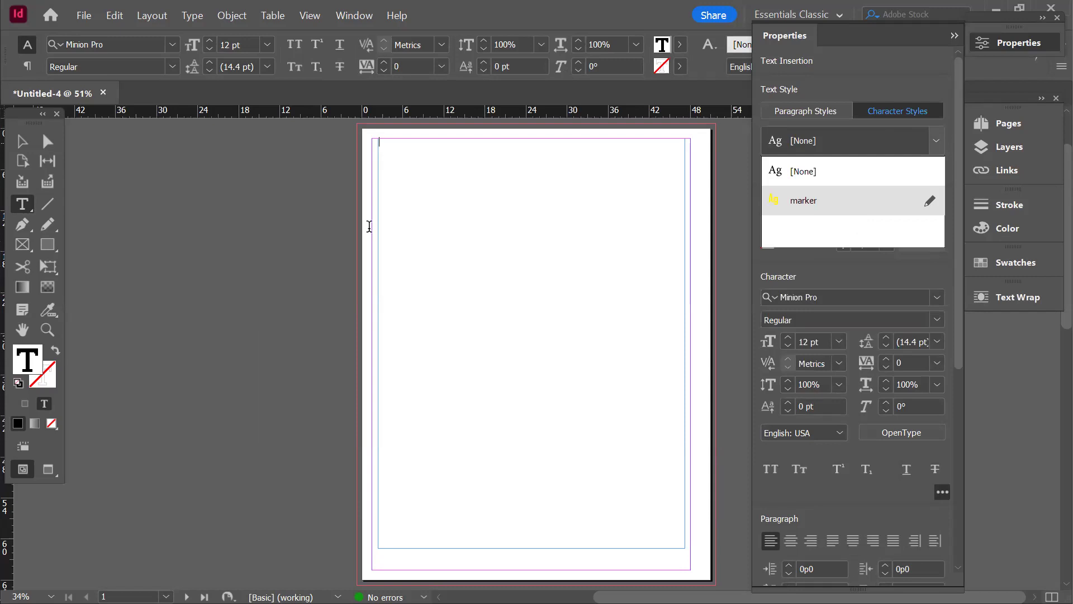
{"action": "left_click", "coordinate": [382, 141]}
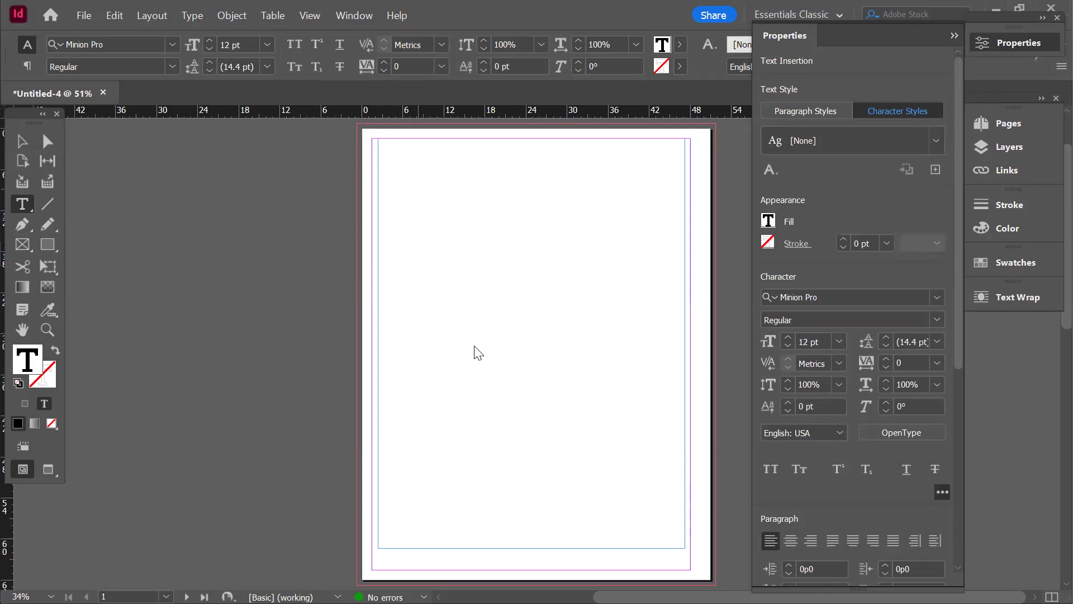
Fill the frame with placeholder text and give the second and third paragraphs the body style
{"action": "key", "text": "ctrl+alt+shift+p"}
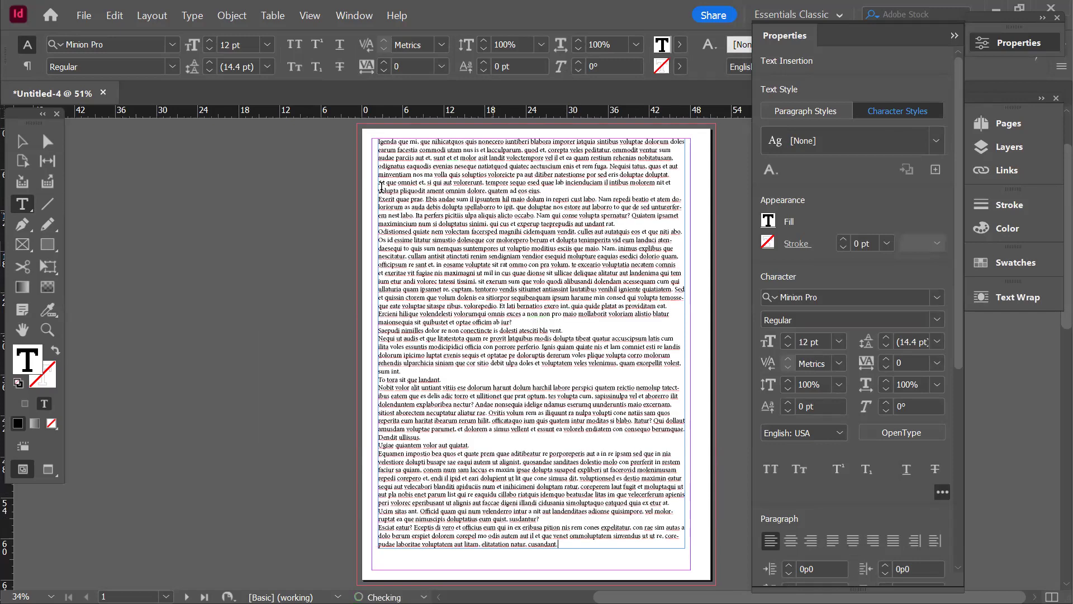
{"action": "left_click_drag", "start_coordinate": [380, 182], "coordinate": [552, 199]}
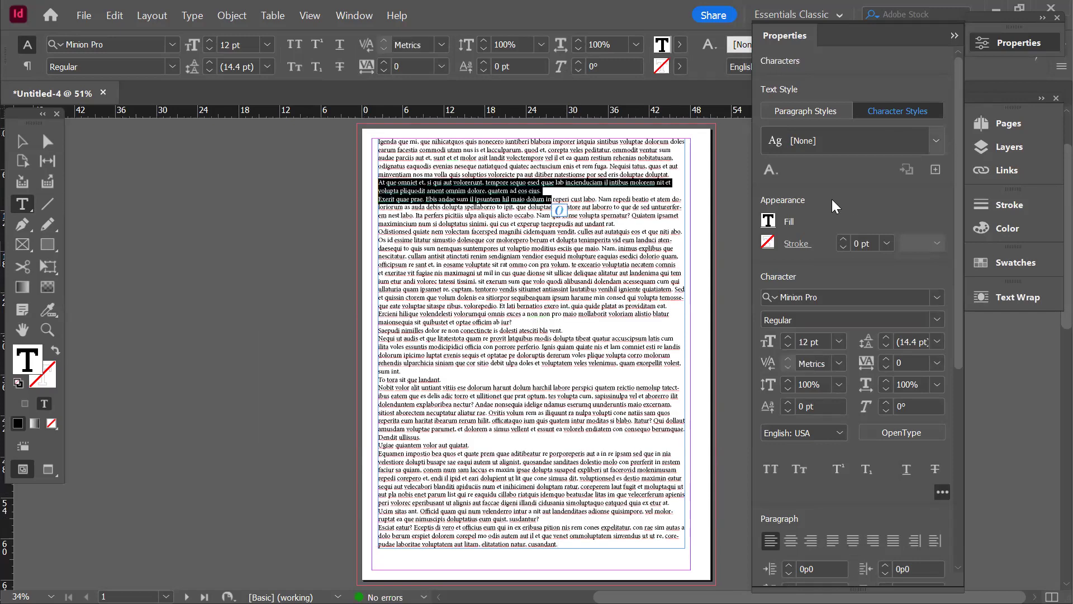
{"action": "left_click", "coordinate": [937, 140]}
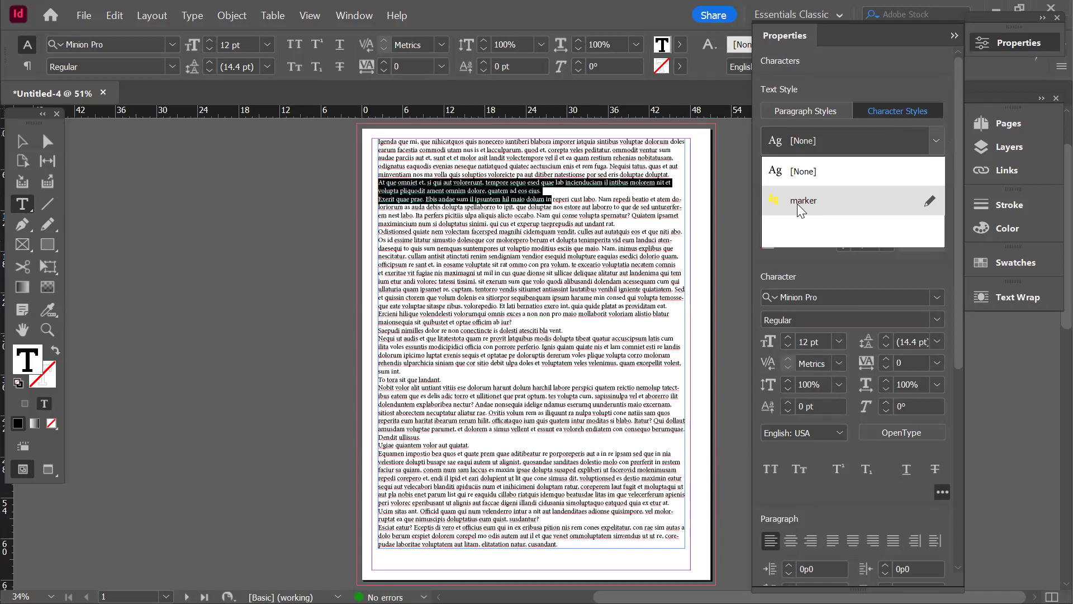
{"action": "left_click", "coordinate": [818, 114]}
{"action": "left_click", "coordinate": [934, 139]}
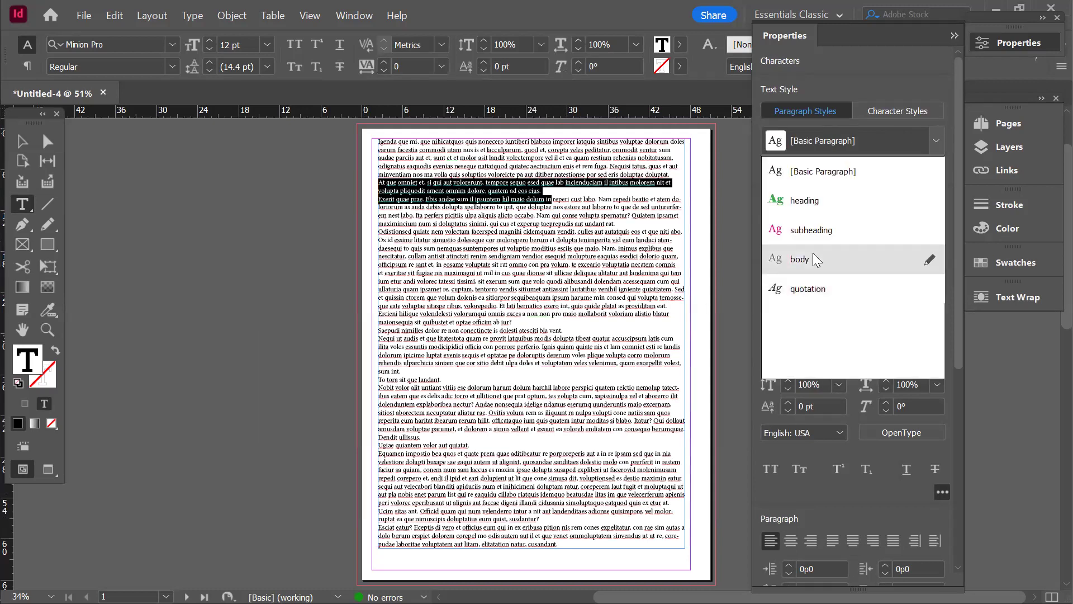
{"action": "left_click", "coordinate": [813, 257]}
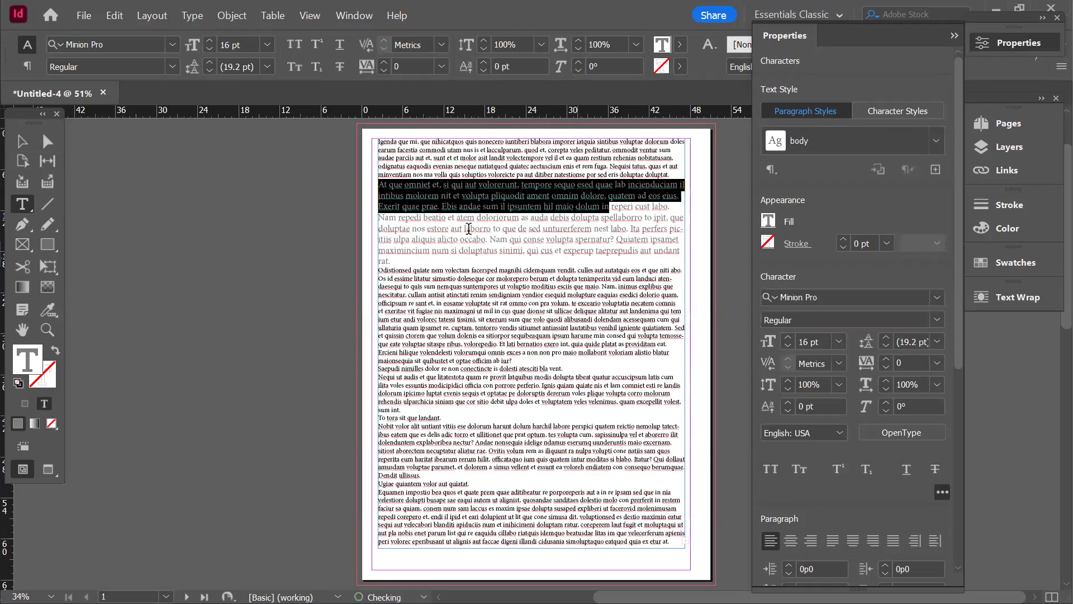
Apply the heading style to 'To tora sit que landant.' and collapse the Properties panel
{"action": "left_click", "coordinate": [491, 302]}
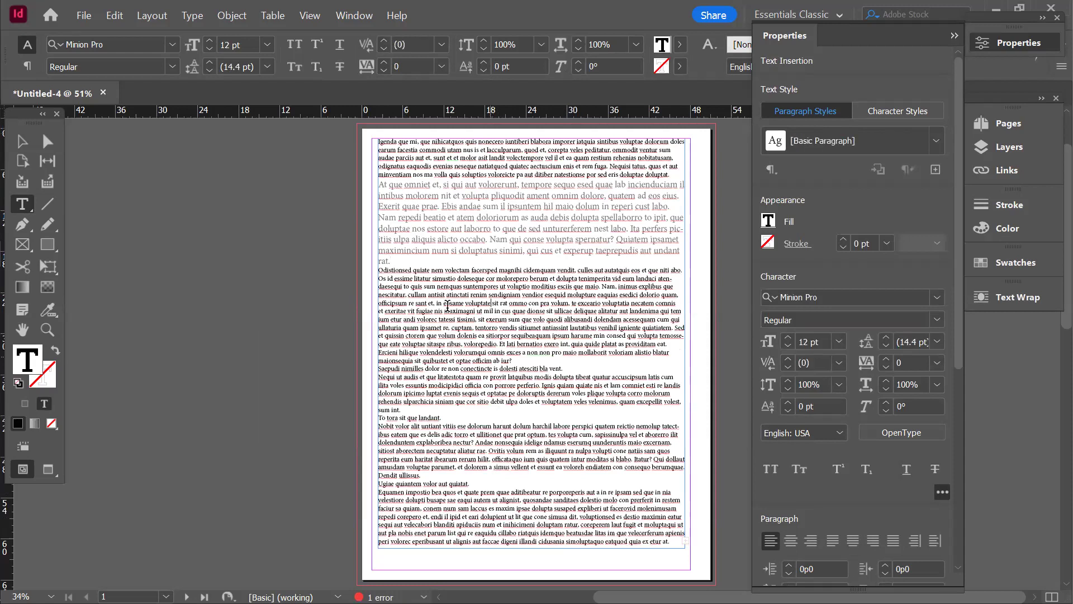
{"action": "left_click", "coordinate": [424, 417]}
{"action": "left_click", "coordinate": [933, 145]}
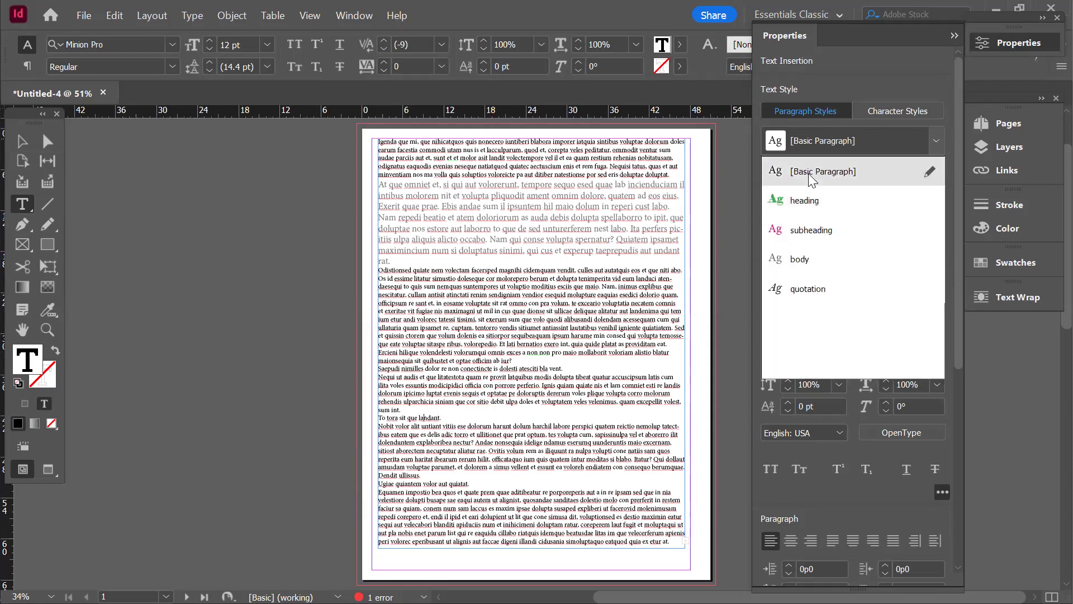
{"action": "left_click", "coordinate": [833, 224]}
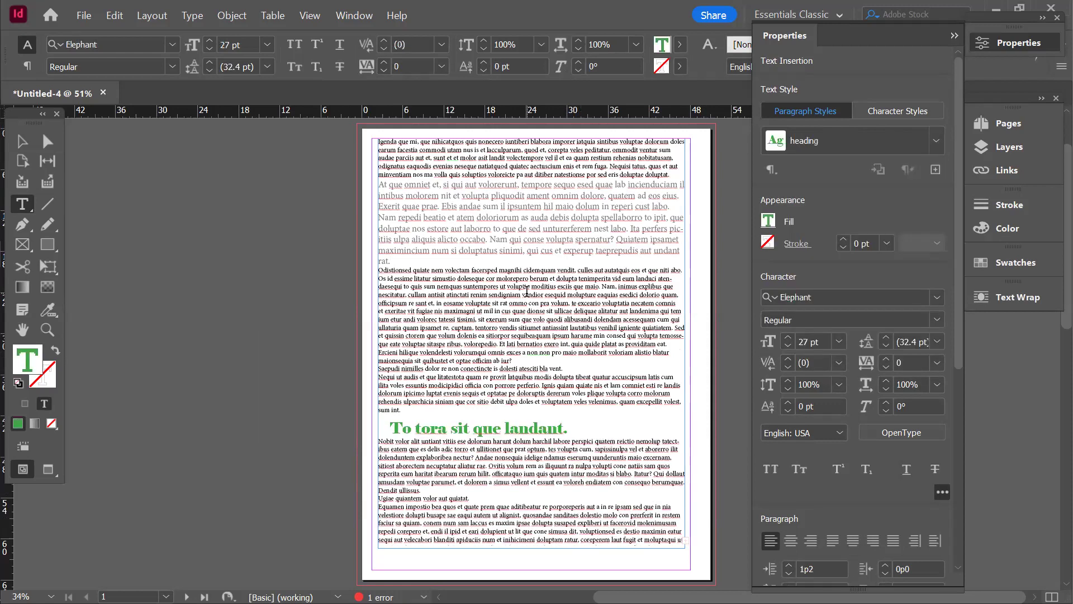
{"action": "left_click", "coordinate": [527, 292]}
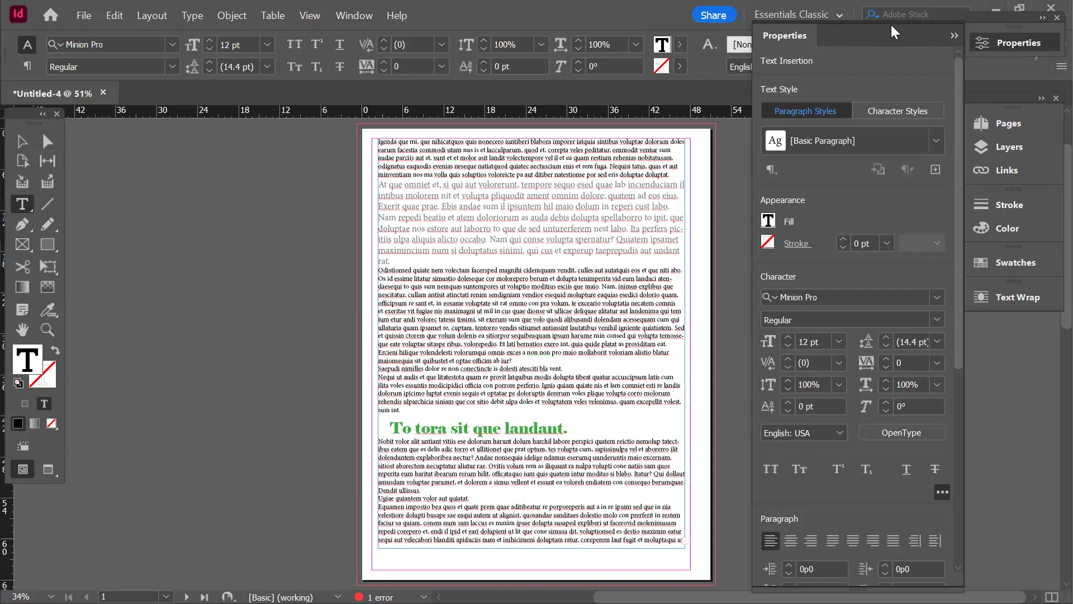
{"action": "left_click", "coordinate": [954, 36]}
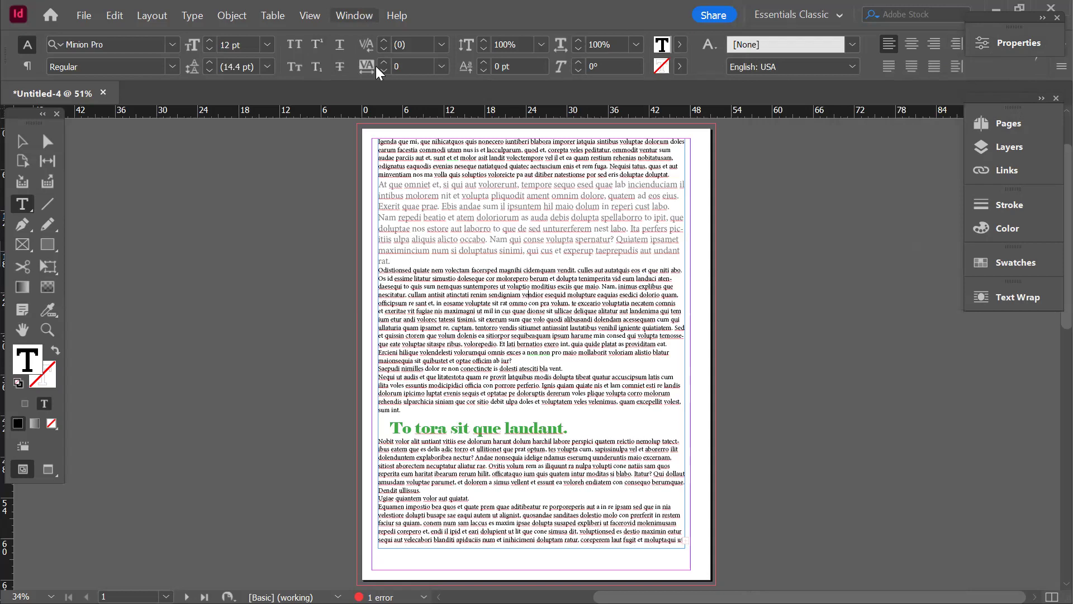
Change the workspace from Essentials Classic to [Typography] via Window > Workspace
{"action": "left_click", "coordinate": [354, 15]}
{"action": "mouse_move", "coordinate": [378, 51]}
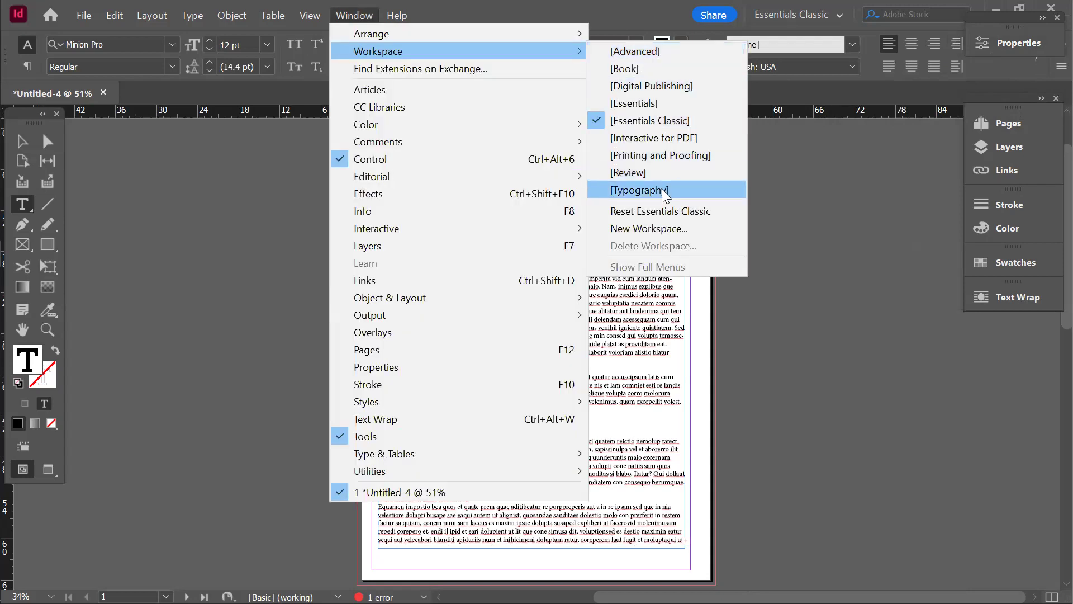
{"action": "left_click", "coordinate": [831, 16]}
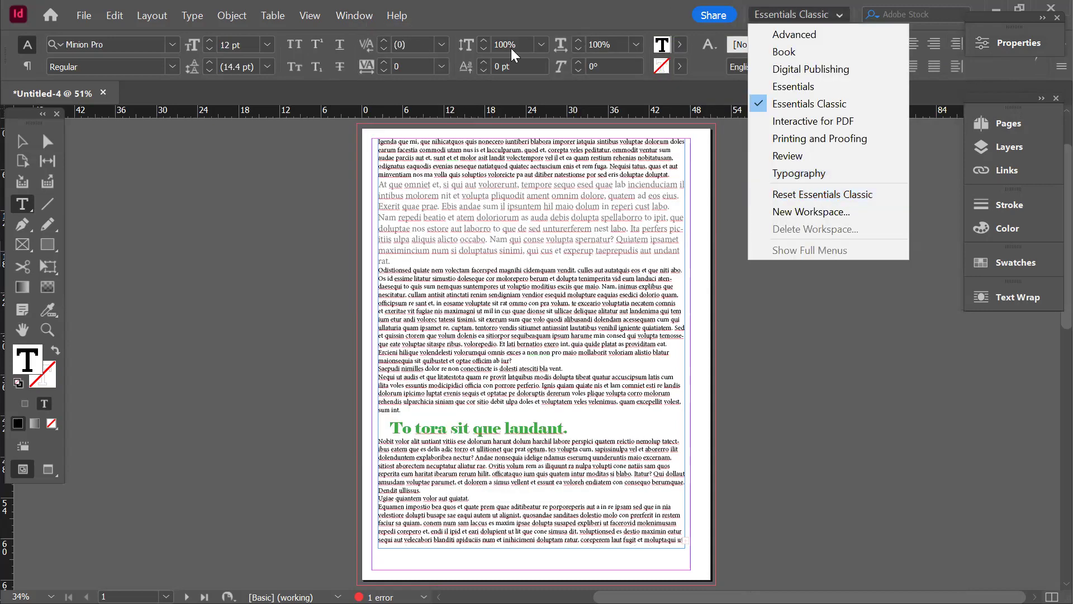
{"action": "key", "text": "alt+w"}
{"action": "mouse_move", "coordinate": [527, 53]}
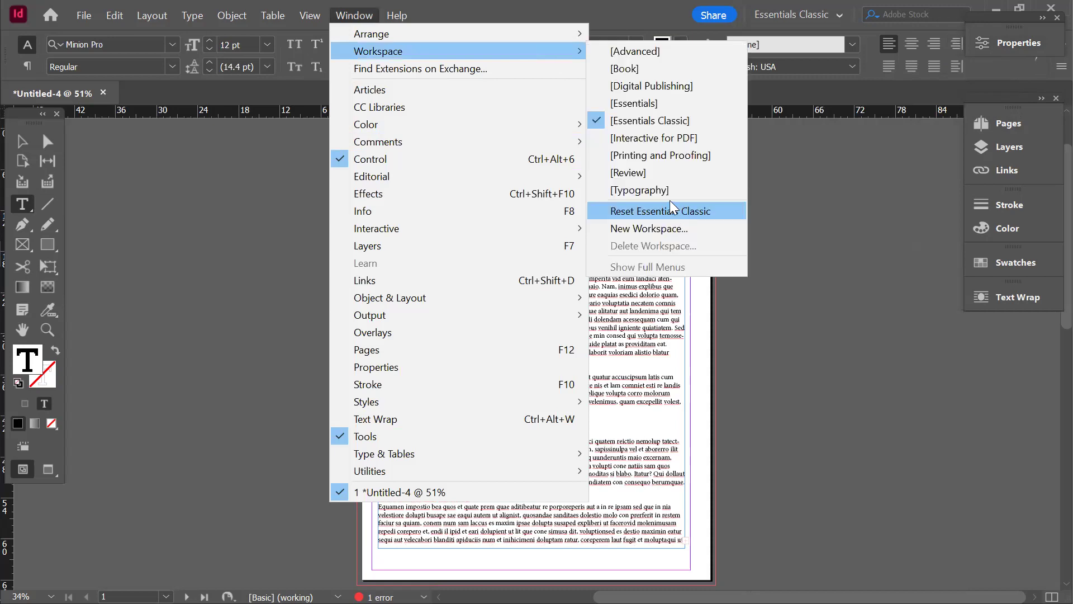
{"action": "left_click", "coordinate": [670, 193]}
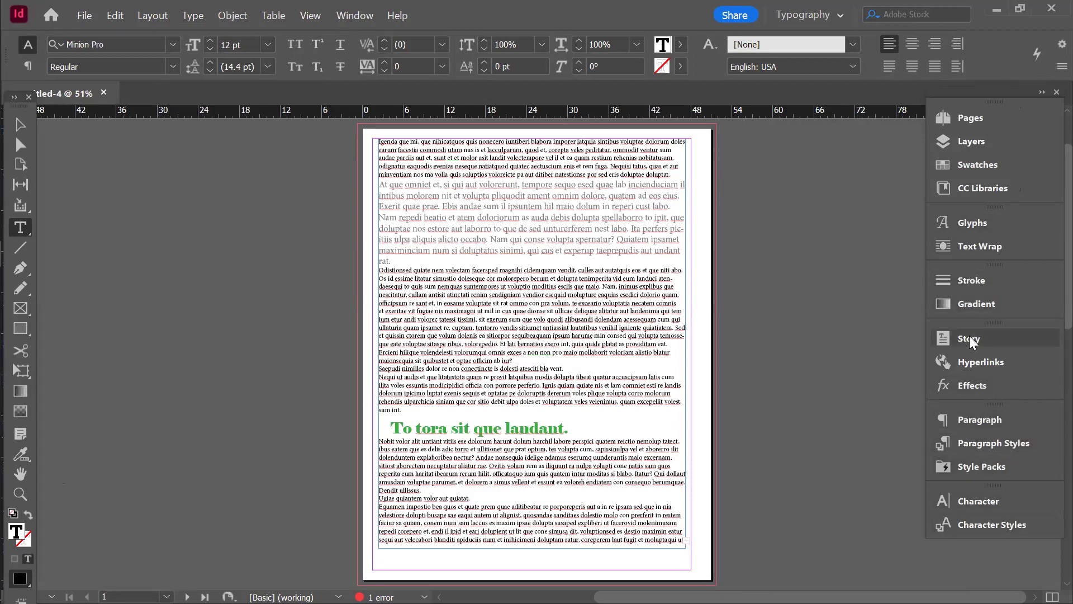
Show the Paragraph Styles panel listing Basic Paragraph, heading, subheading, body and quotation
{"action": "left_click", "coordinate": [981, 522]}
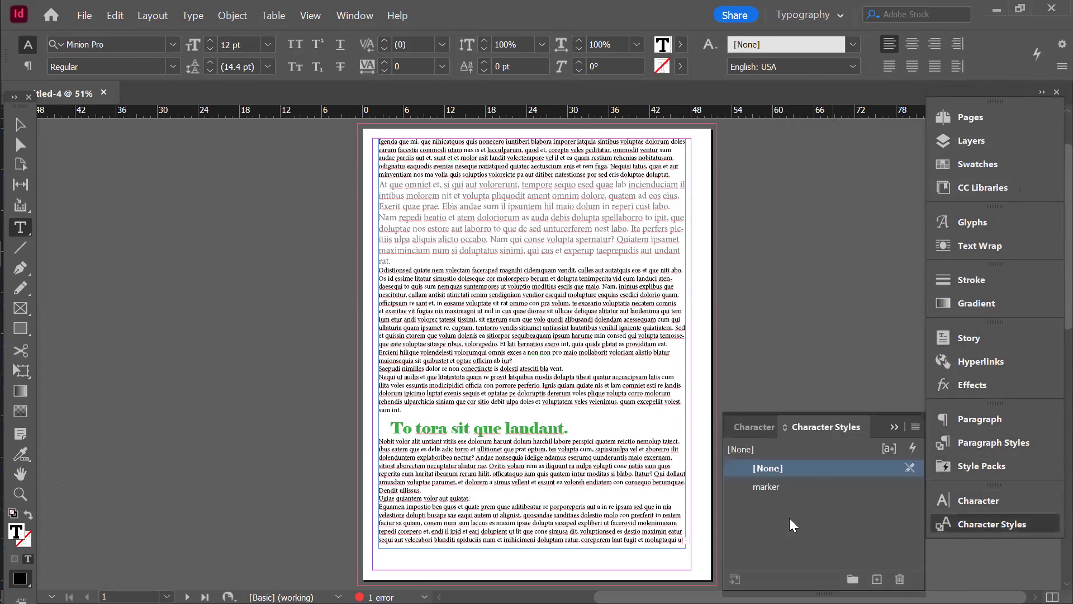
{"action": "left_click", "coordinate": [989, 442]}
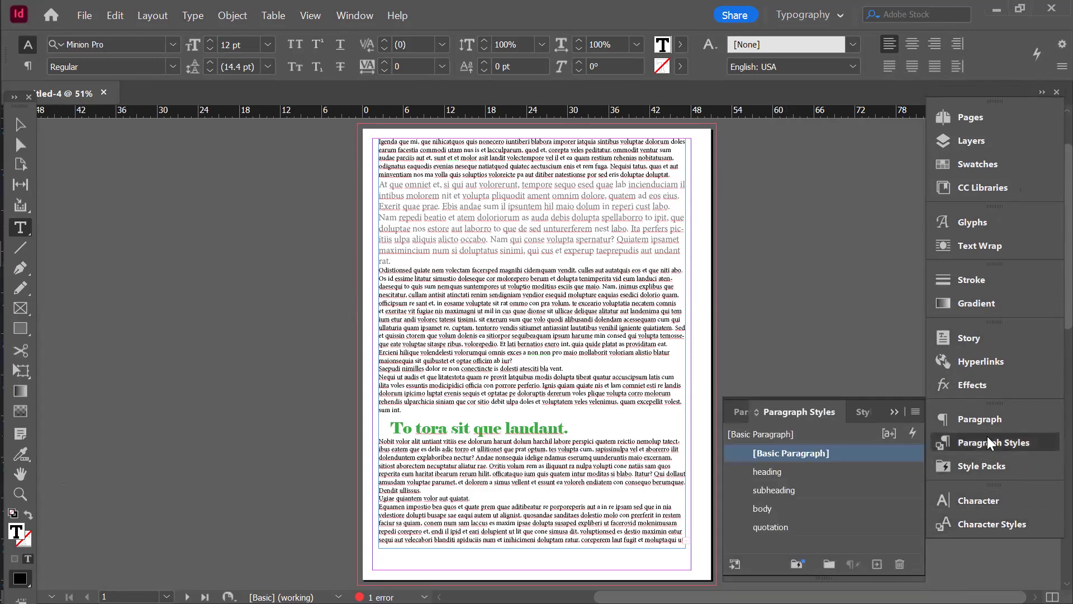
{"action": "left_click", "coordinate": [917, 409]}
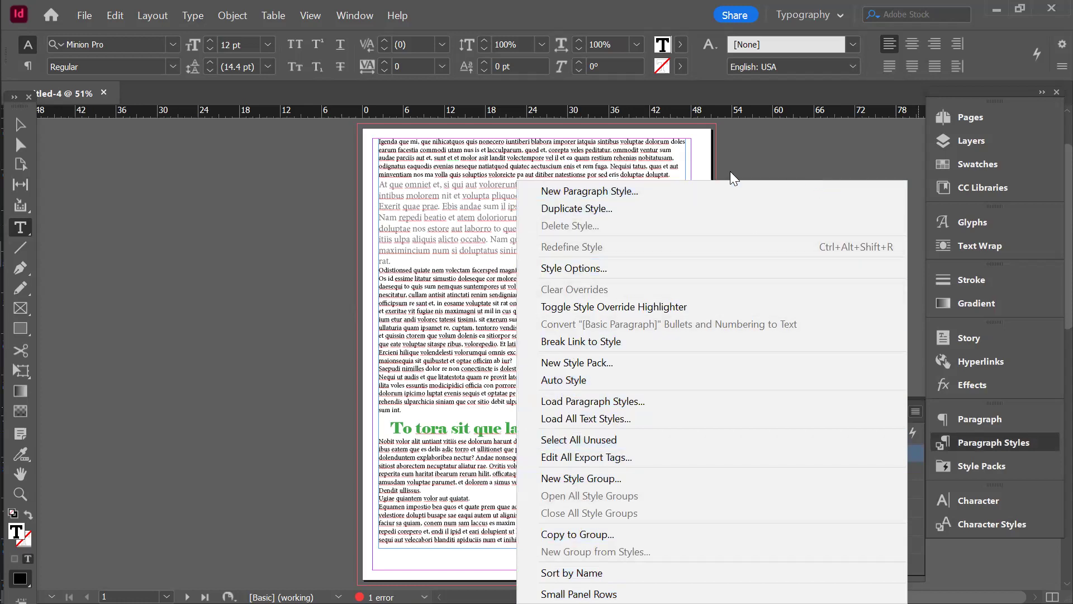
{"action": "left_click", "coordinate": [808, 136]}
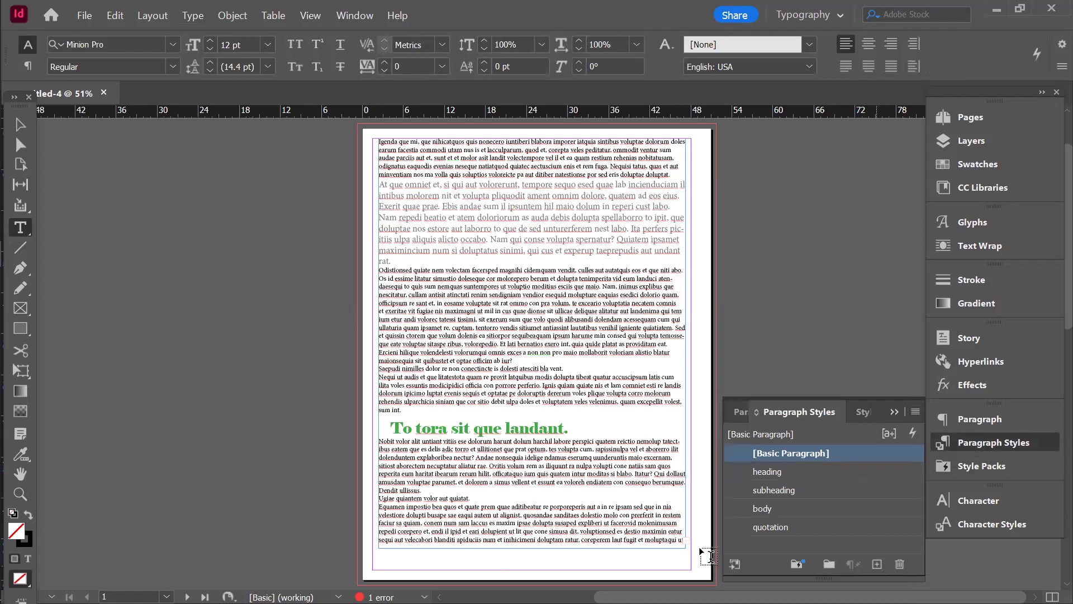
{"action": "left_click", "coordinate": [736, 565]}
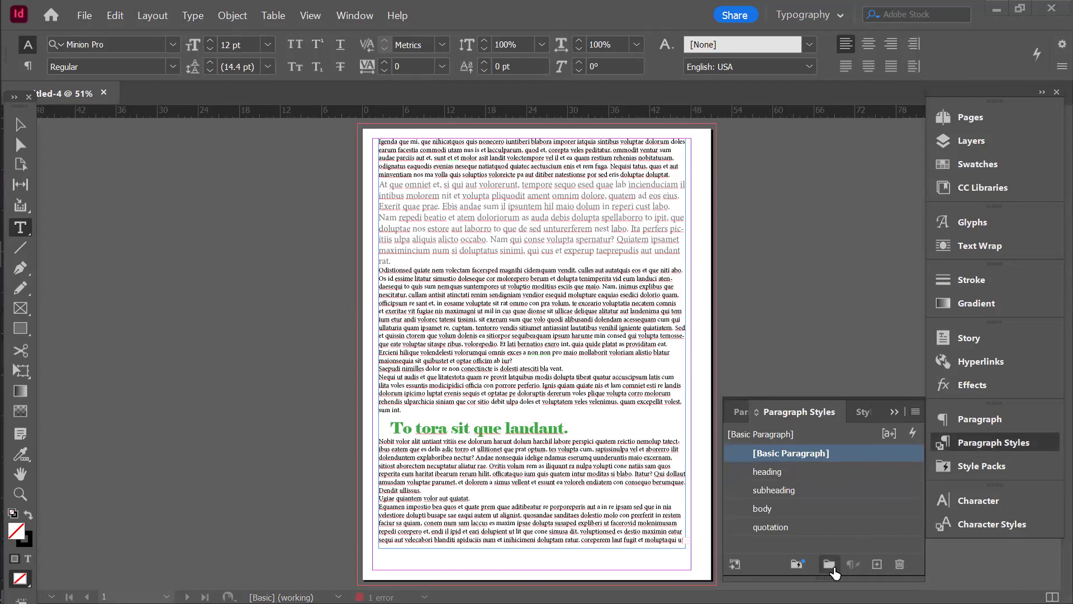
Group the heading and subheading styles into Style Group 1 and collapse it
{"action": "left_click", "coordinate": [767, 526]}
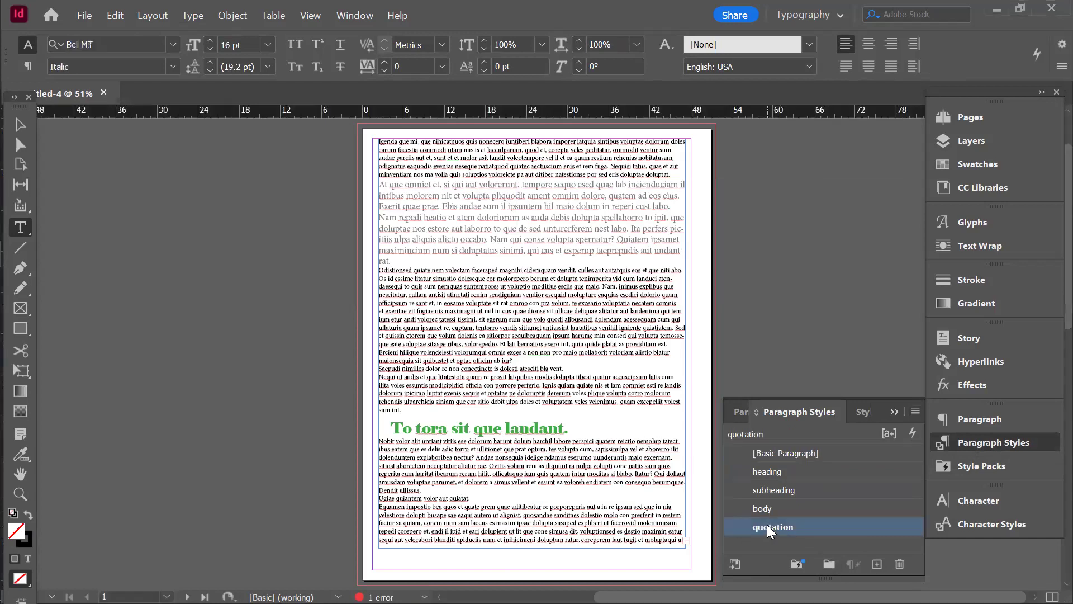
{"action": "left_click", "coordinate": [773, 491]}
{"action": "left_click", "coordinate": [772, 472], "text": "shift"}
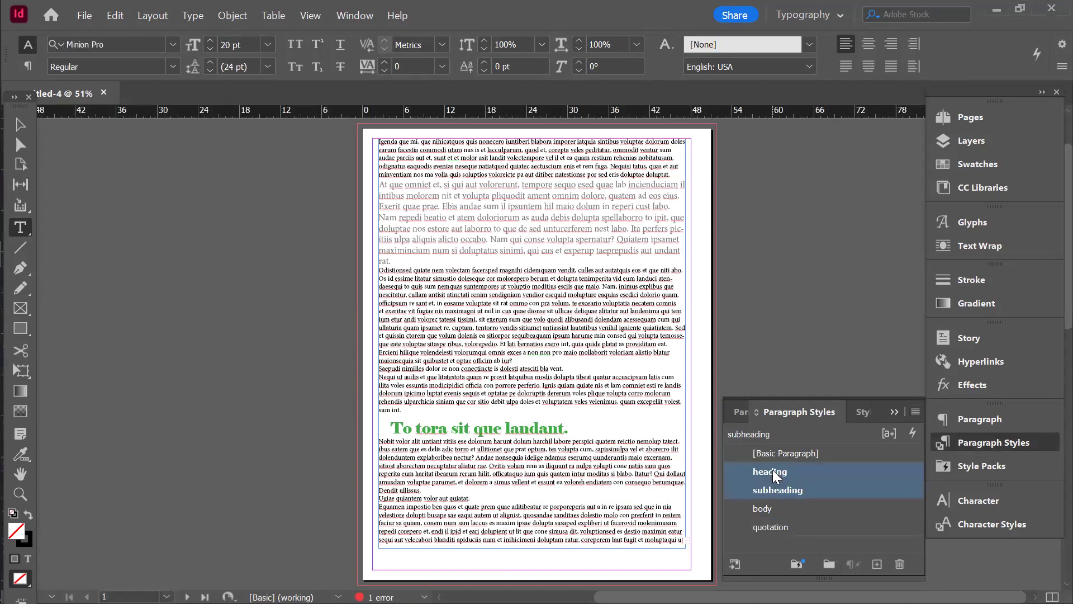
{"action": "right_click", "coordinate": [773, 472]}
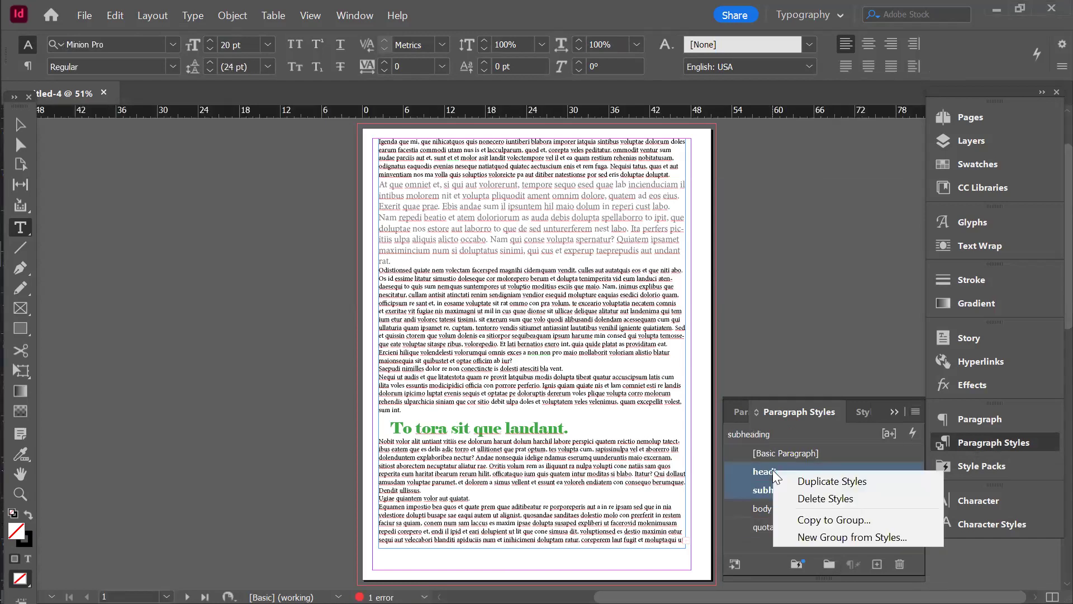
{"action": "left_click", "coordinate": [861, 538]}
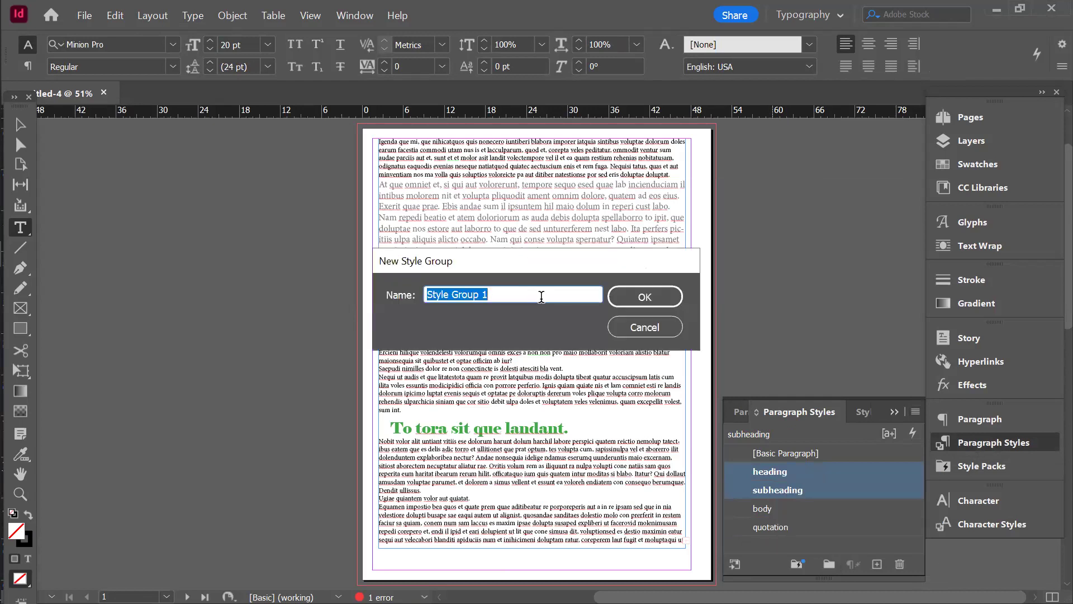
{"action": "left_click", "coordinate": [654, 297]}
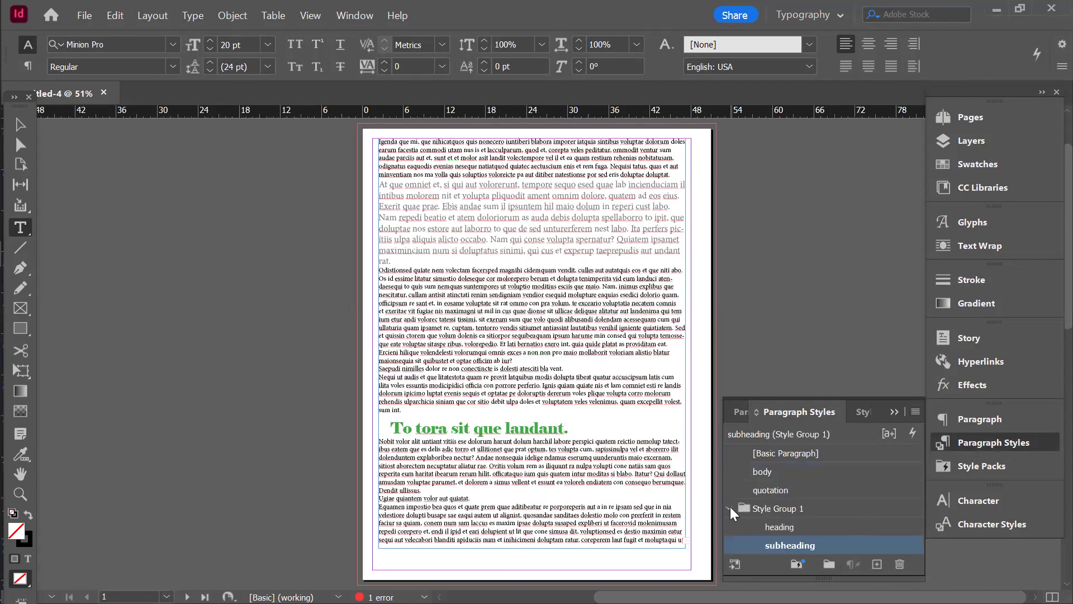
{"action": "left_click", "coordinate": [731, 509]}
Group the body and quotation styles into a new group named 'paragraph' and collapse it
{"action": "left_click", "coordinate": [762, 471]}
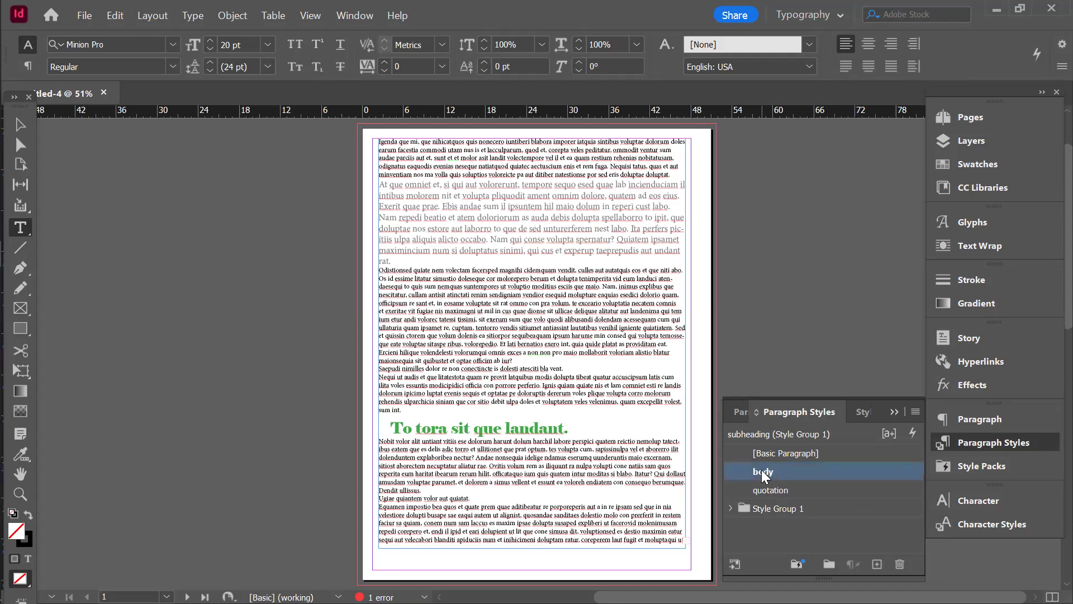
{"action": "left_click", "coordinate": [777, 490], "text": "shift"}
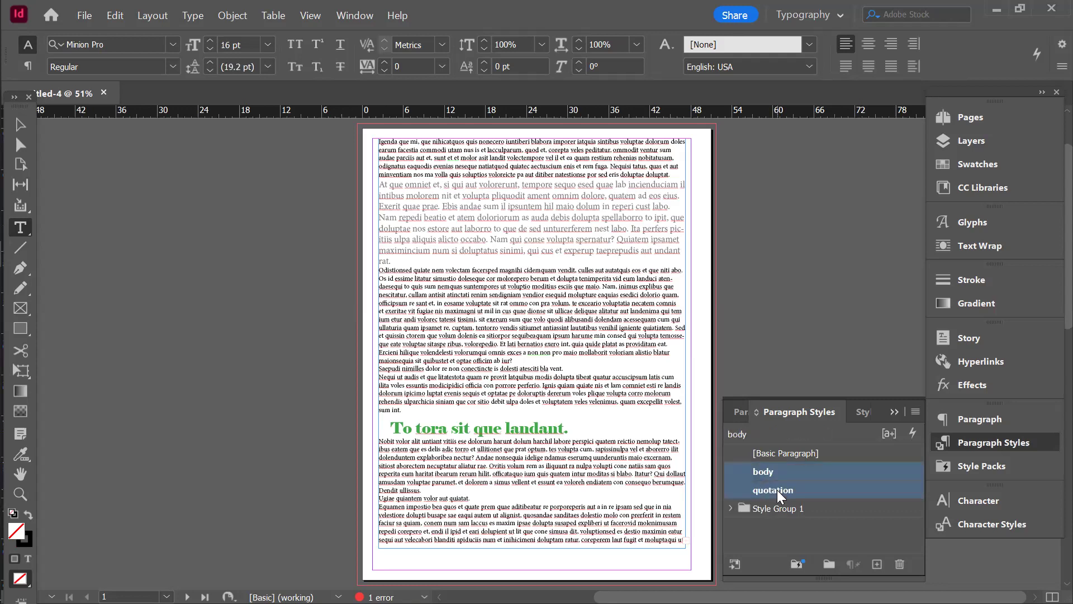
{"action": "right_click", "coordinate": [777, 490]}
{"action": "left_click", "coordinate": [855, 551]}
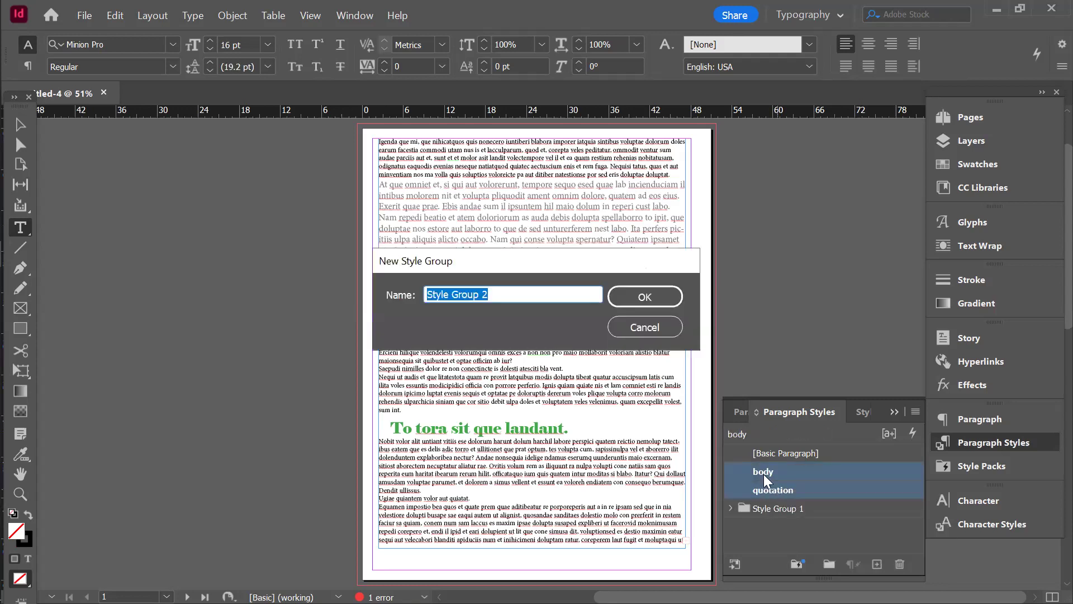
{"action": "type", "text": "pa"}
{"action": "key", "text": "BackSpace"}
{"action": "type", "text": "aragraph"}
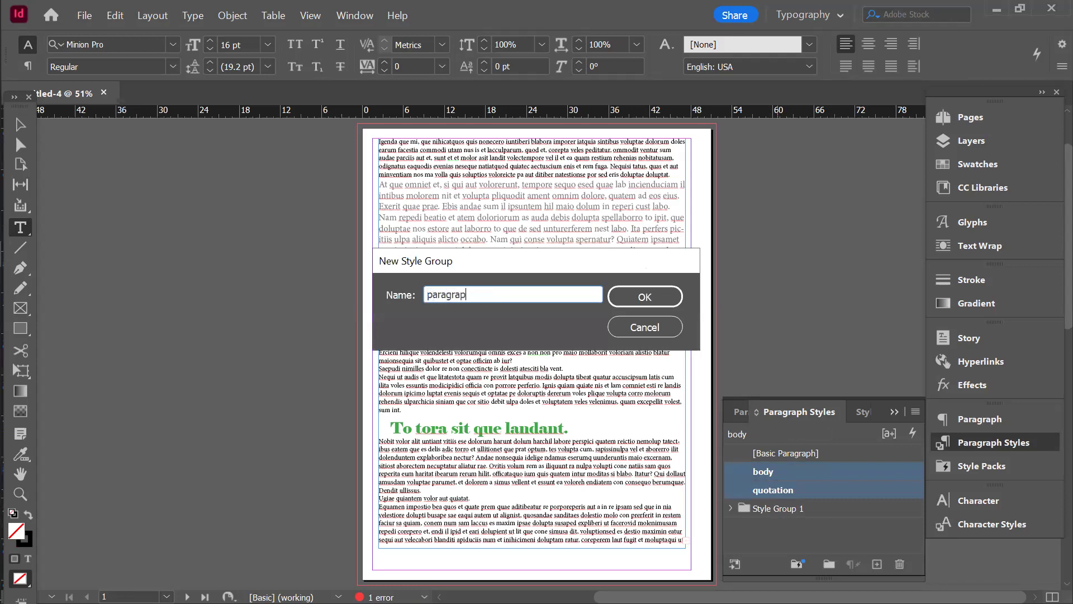
{"action": "left_click", "coordinate": [647, 299]}
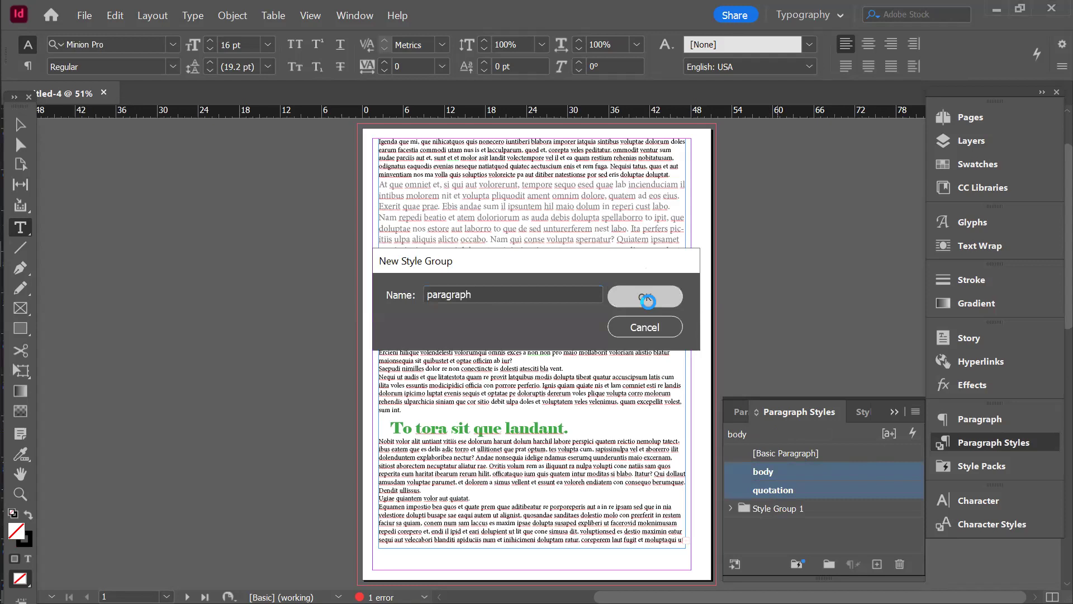
{"action": "left_click", "coordinate": [731, 491]}
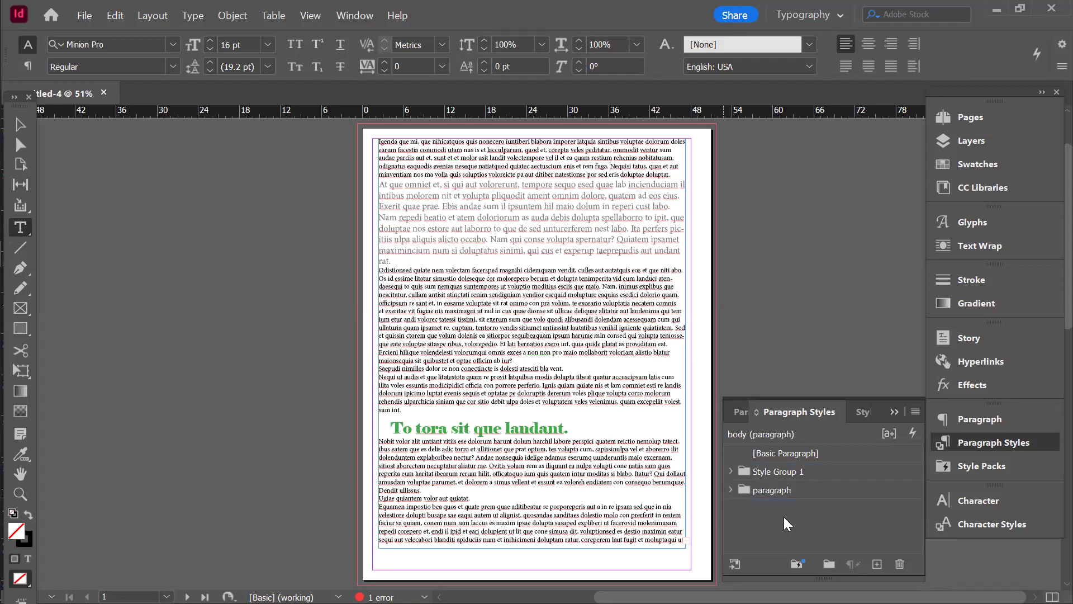
Scroll the Style Packs panel to Style: Park and download that pack
{"action": "left_click", "coordinate": [806, 562]}
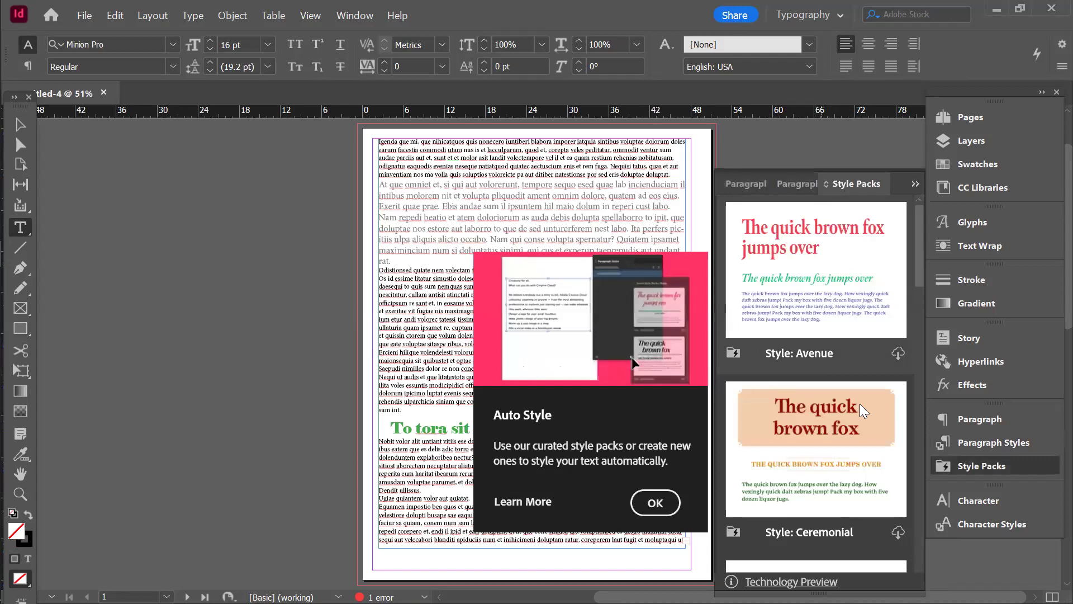
{"action": "scroll", "coordinate": [861, 404], "scroll_direction": "down", "scroll_amount": 10}
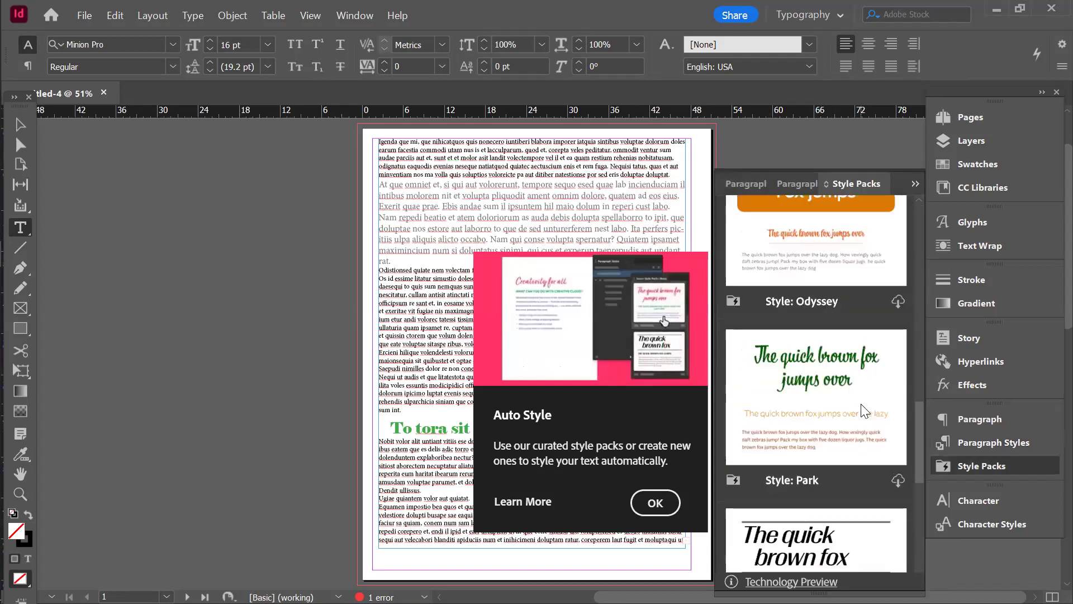
{"action": "scroll", "coordinate": [861, 404], "scroll_direction": "down", "scroll_amount": 4}
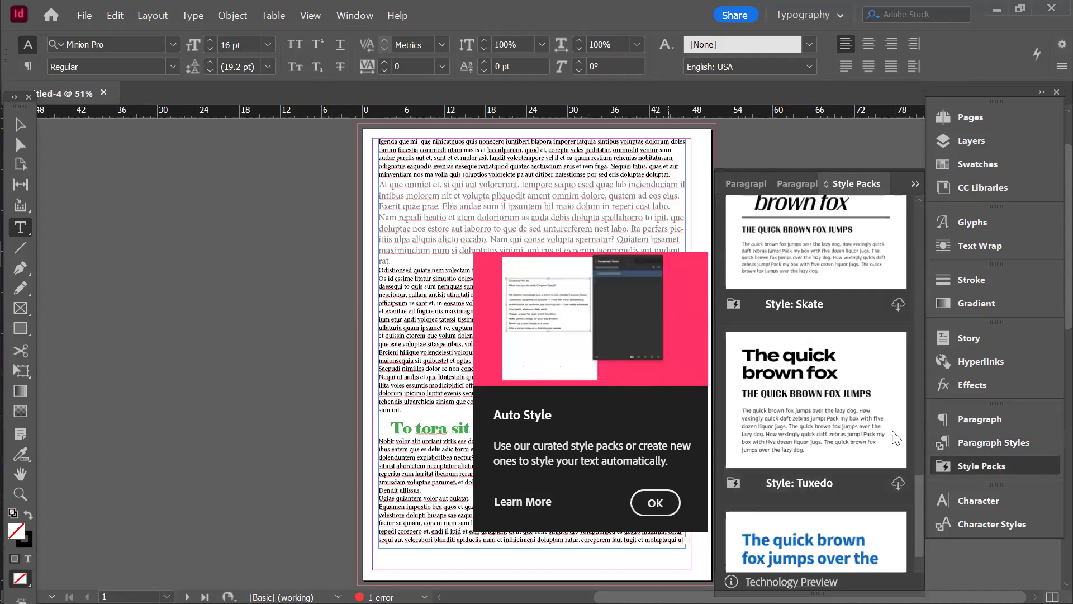
{"action": "scroll", "coordinate": [895, 437], "scroll_direction": "down", "scroll_amount": 2}
{"action": "scroll", "coordinate": [883, 430], "scroll_direction": "up", "scroll_amount": 6}
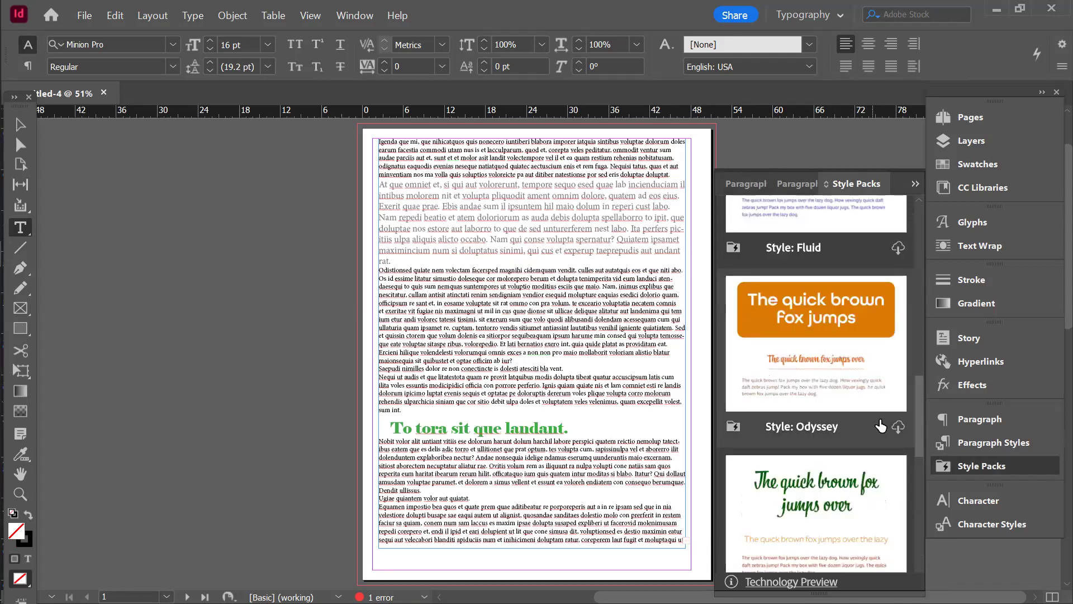
{"action": "scroll", "coordinate": [864, 373], "scroll_direction": "down", "scroll_amount": 2}
{"action": "scroll", "coordinate": [864, 373], "scroll_direction": "up", "scroll_amount": 5}
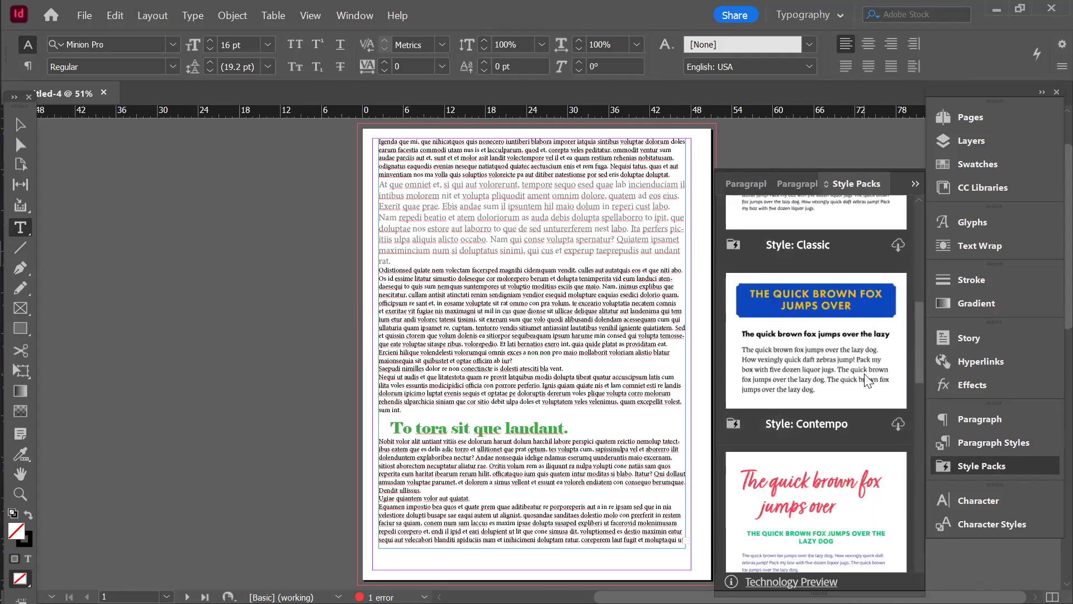
{"action": "scroll", "coordinate": [864, 374], "scroll_direction": "up", "scroll_amount": 3}
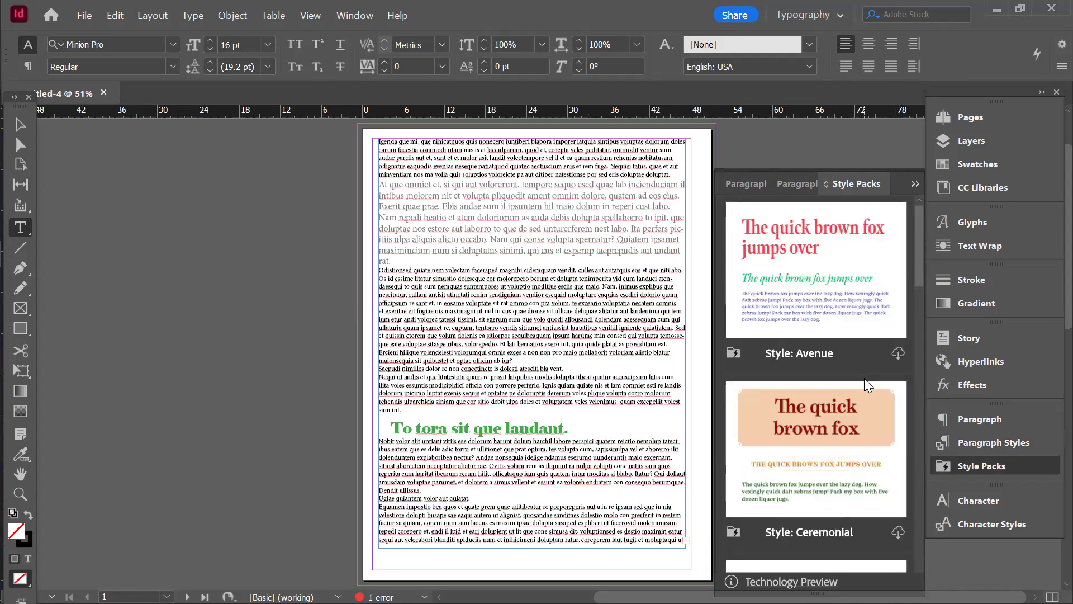
{"action": "scroll", "coordinate": [882, 417], "scroll_direction": "down", "scroll_amount": 2}
{"action": "scroll", "coordinate": [882, 424], "scroll_direction": "down", "scroll_amount": 2}
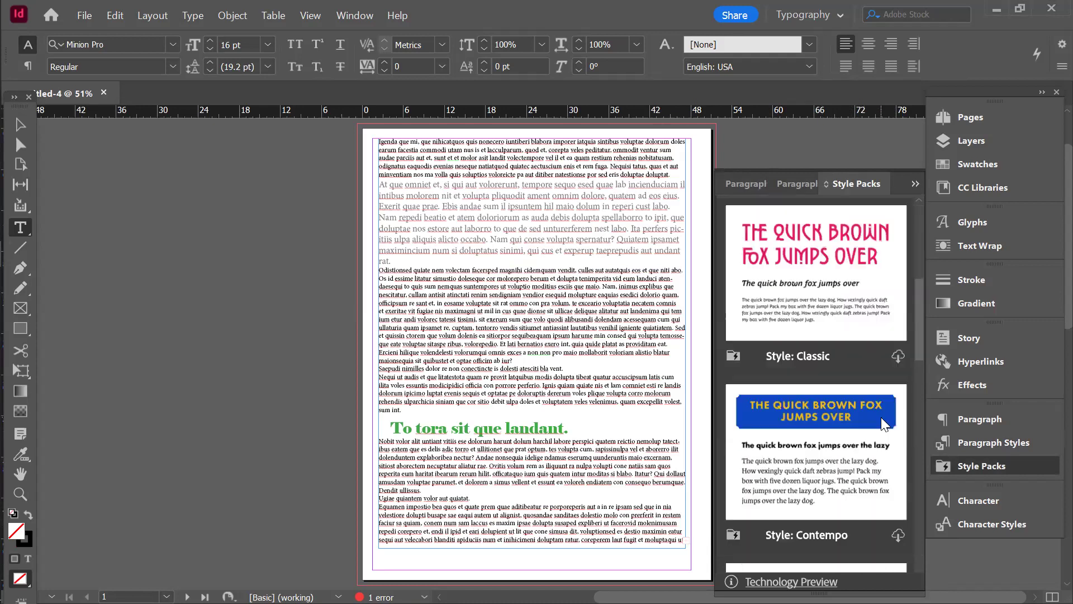
{"action": "scroll", "coordinate": [882, 423], "scroll_direction": "down", "scroll_amount": 1}
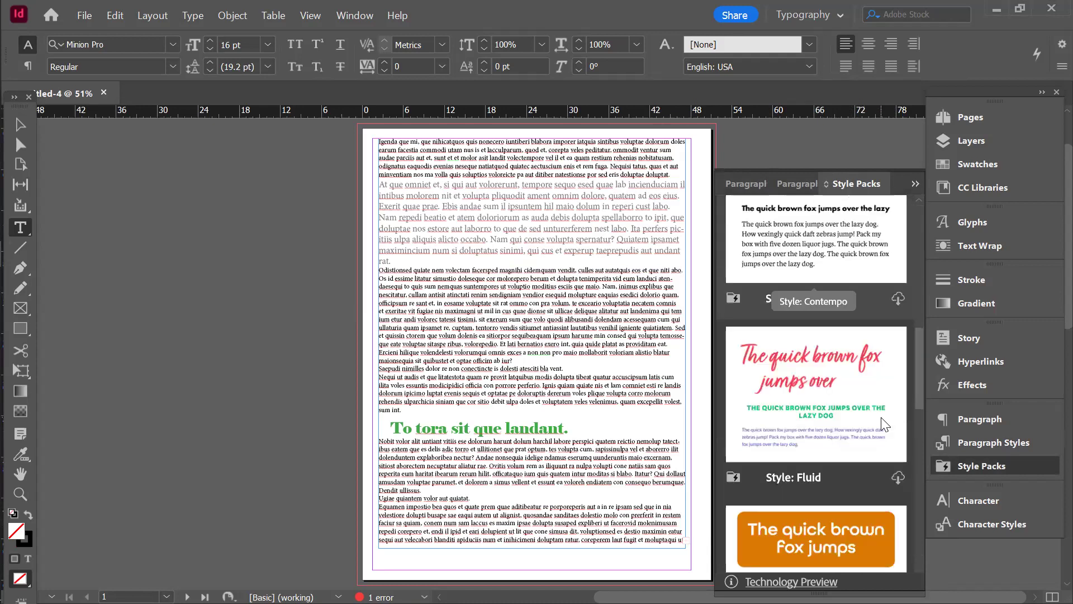
{"action": "scroll", "coordinate": [881, 419], "scroll_direction": "down", "scroll_amount": 3}
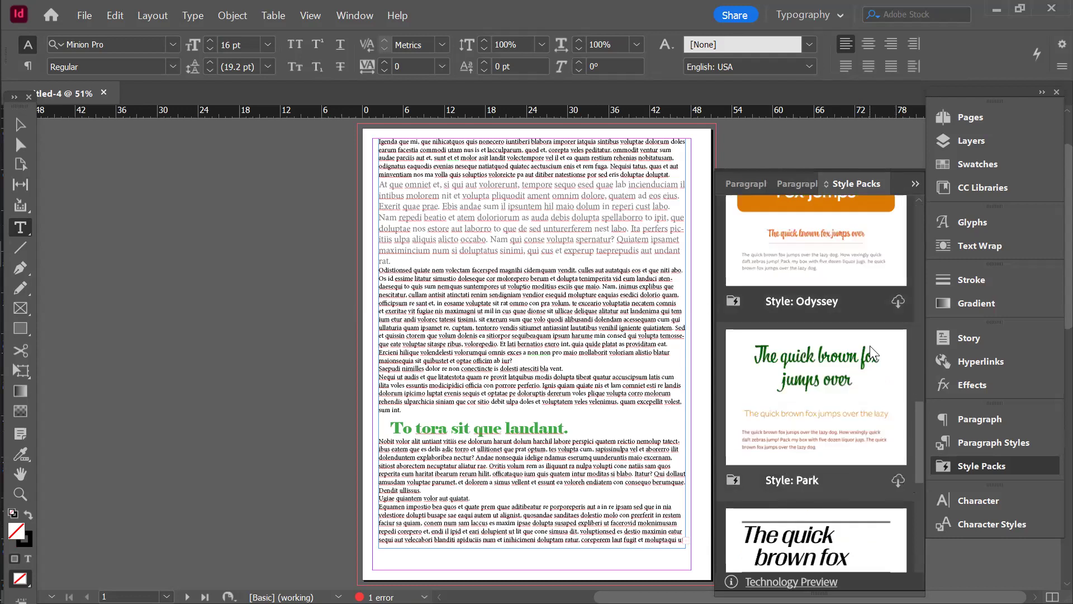
{"action": "left_click", "coordinate": [898, 480]}
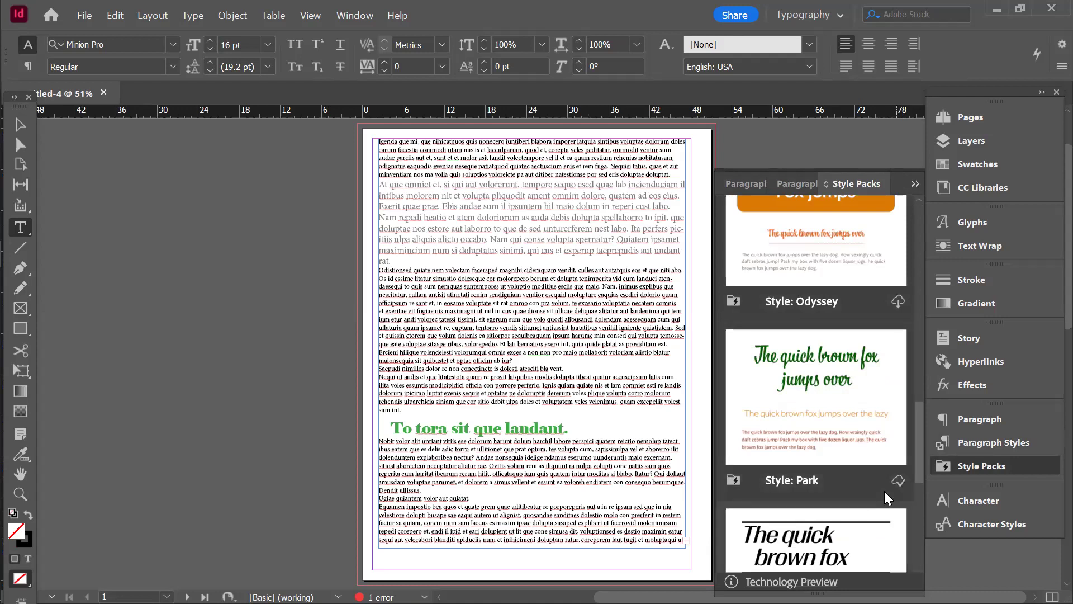
Show the paragraph styles list with the paragraph group collapsed and Style: Park expanded
{"action": "left_click", "coordinate": [916, 184]}
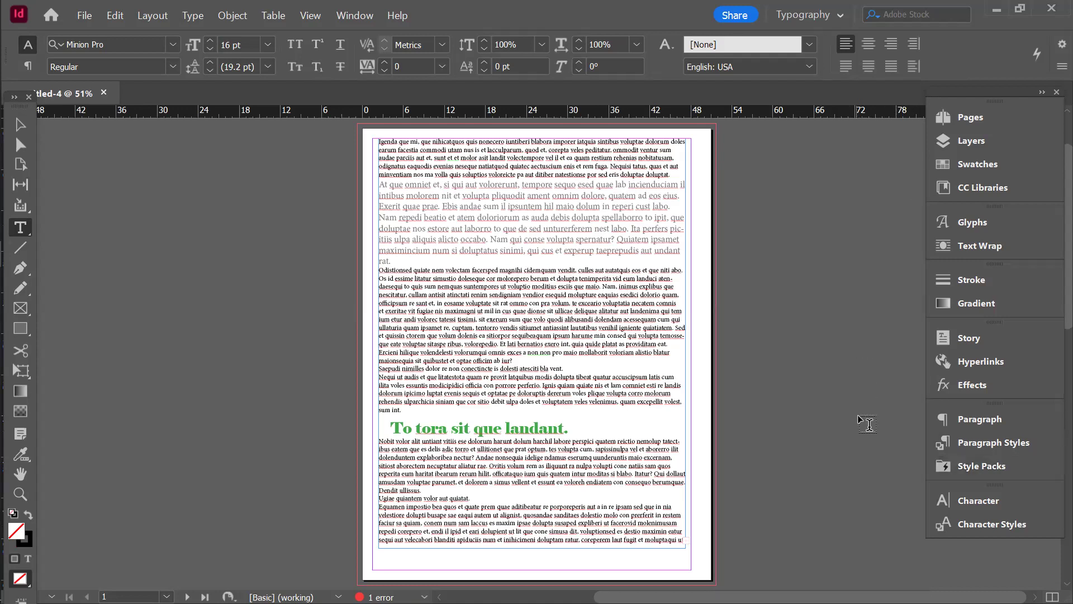
{"action": "left_click", "coordinate": [979, 420]}
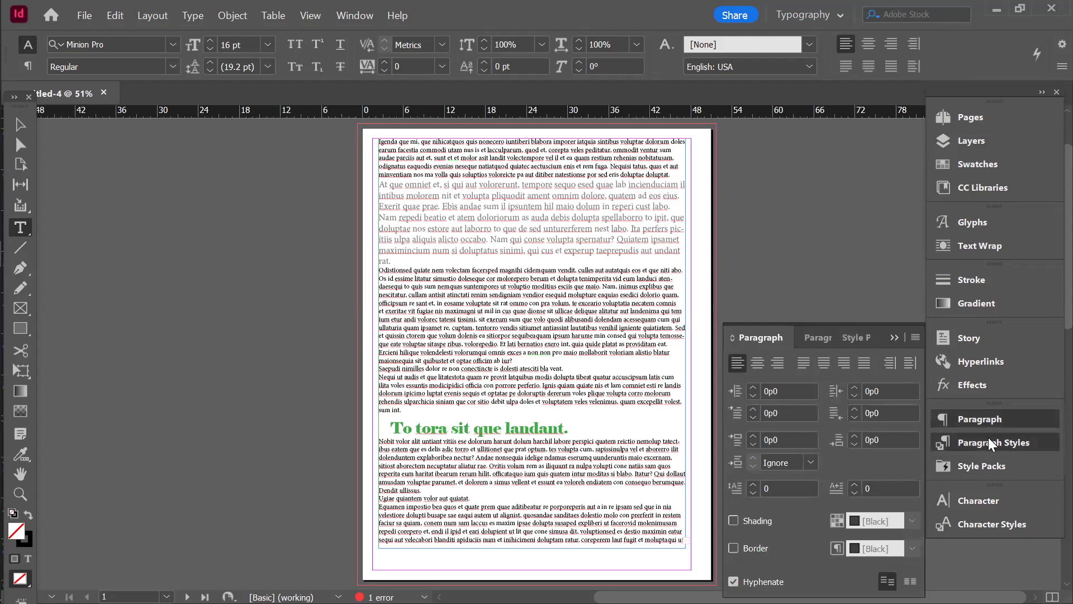
{"action": "left_click", "coordinate": [991, 444]}
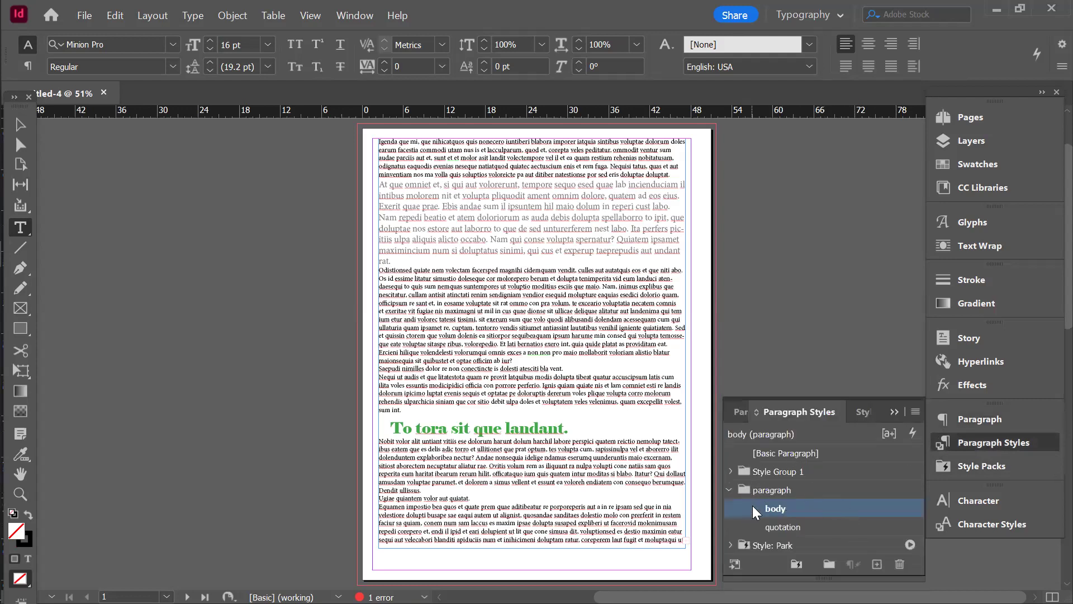
{"action": "left_click", "coordinate": [730, 491]}
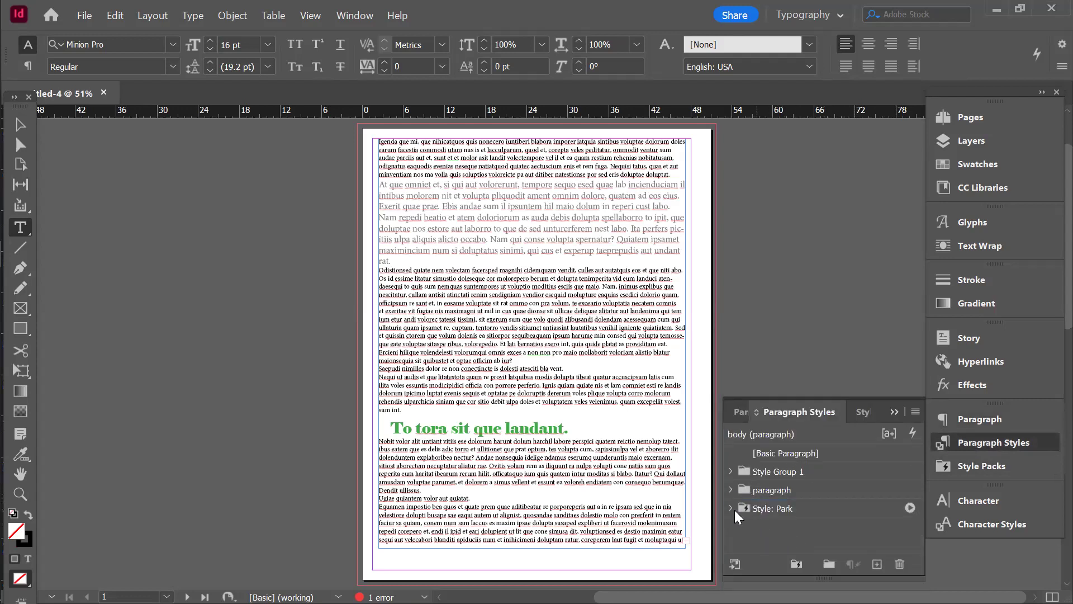
{"action": "left_click", "coordinate": [731, 509]}
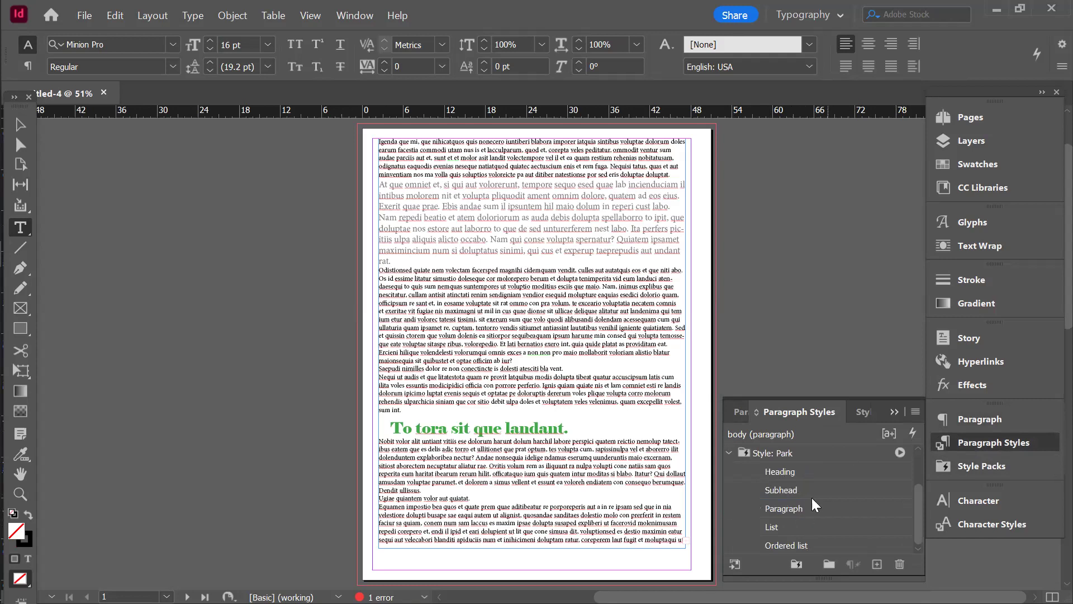
Try Park's Heading, Subhead and Paragraph styles on the green heading, ending with List
{"action": "left_click", "coordinate": [515, 427]}
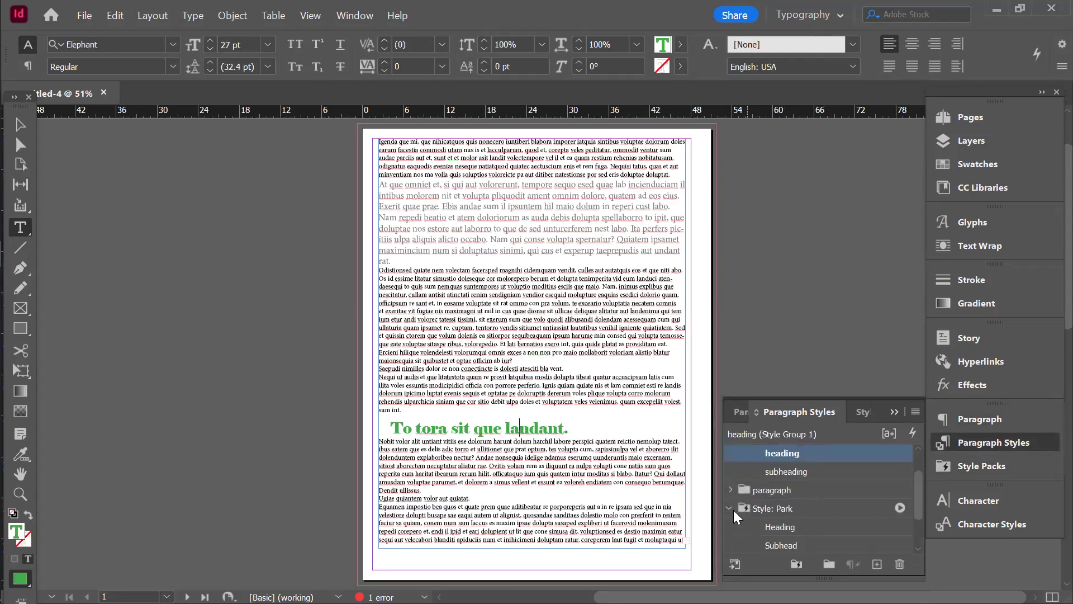
{"action": "left_click", "coordinate": [778, 525]}
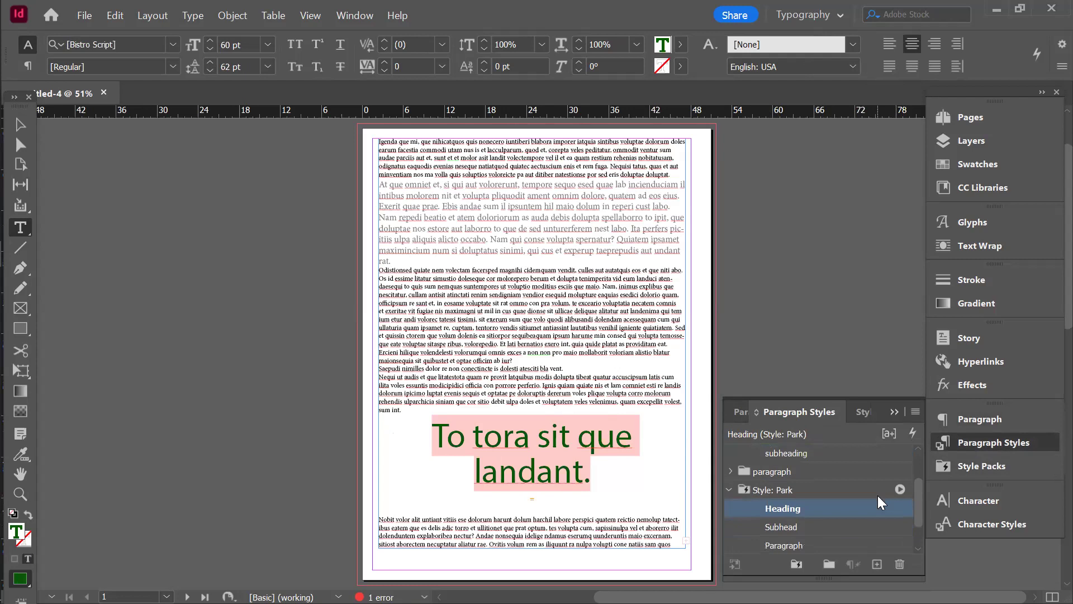
{"action": "left_click", "coordinate": [788, 527]}
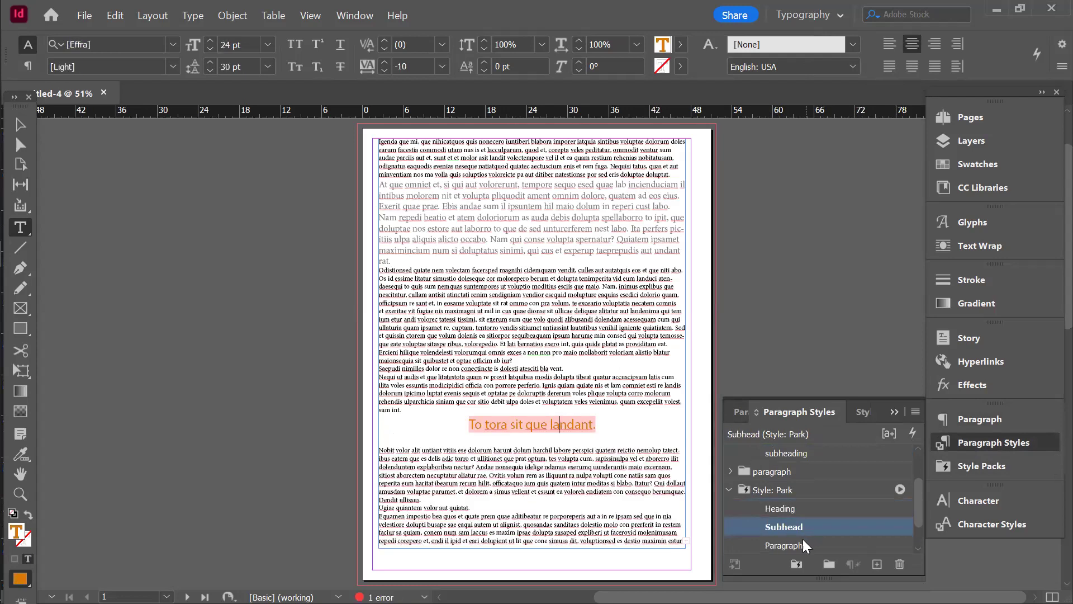
{"action": "left_click", "coordinate": [803, 542]}
{"action": "scroll", "coordinate": [802, 542], "scroll_direction": "down", "scroll_amount": 1}
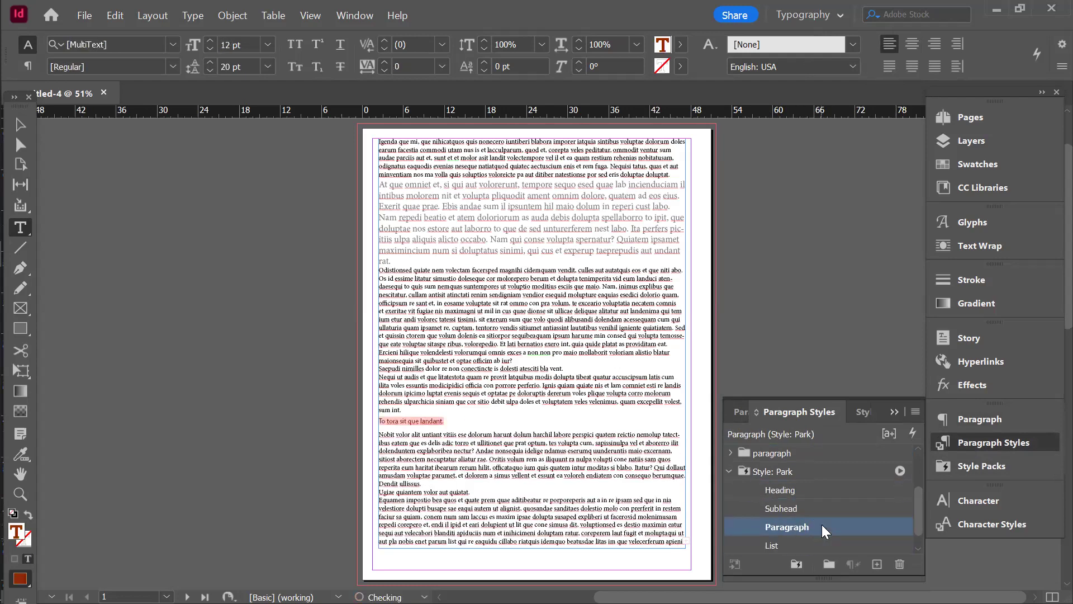
{"action": "left_click", "coordinate": [800, 545]}
Give the paragraph below Park's Paragraph style after trying List, then collapse Style: Park
{"action": "left_click", "coordinate": [525, 459]}
{"action": "scroll", "coordinate": [788, 542], "scroll_direction": "down", "scroll_amount": 1}
{"action": "scroll", "coordinate": [826, 532], "scroll_direction": "down", "scroll_amount": 4}
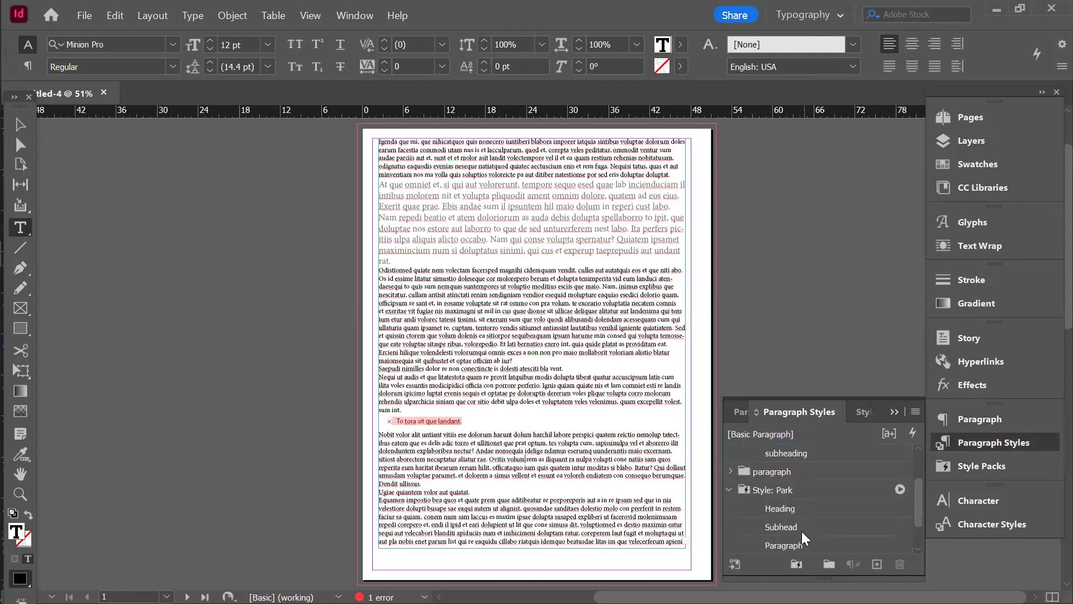
{"action": "left_click", "coordinate": [789, 525]}
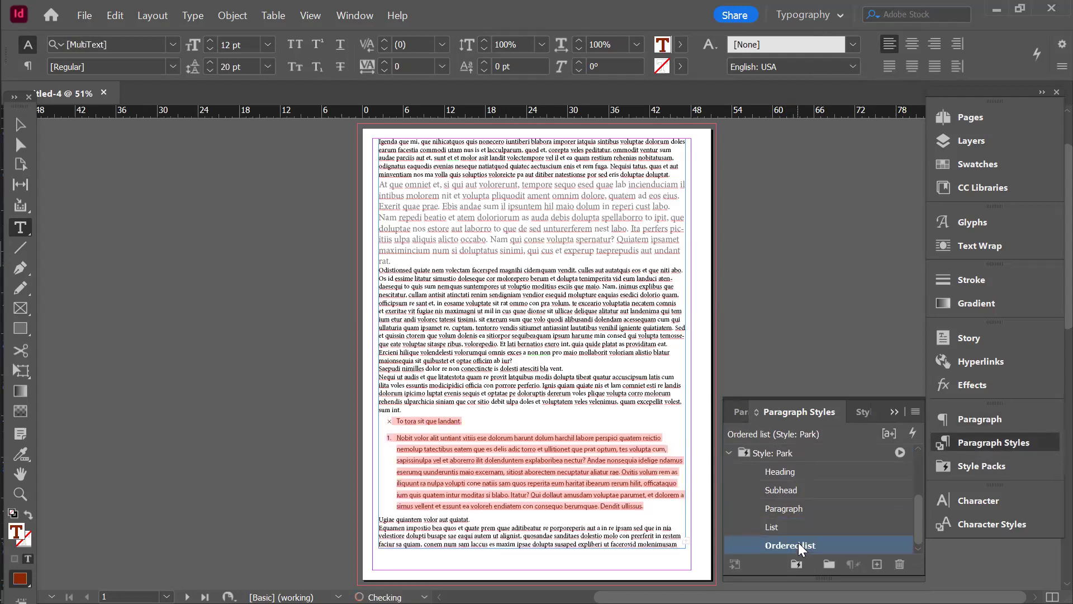
{"action": "left_click", "coordinate": [790, 513]}
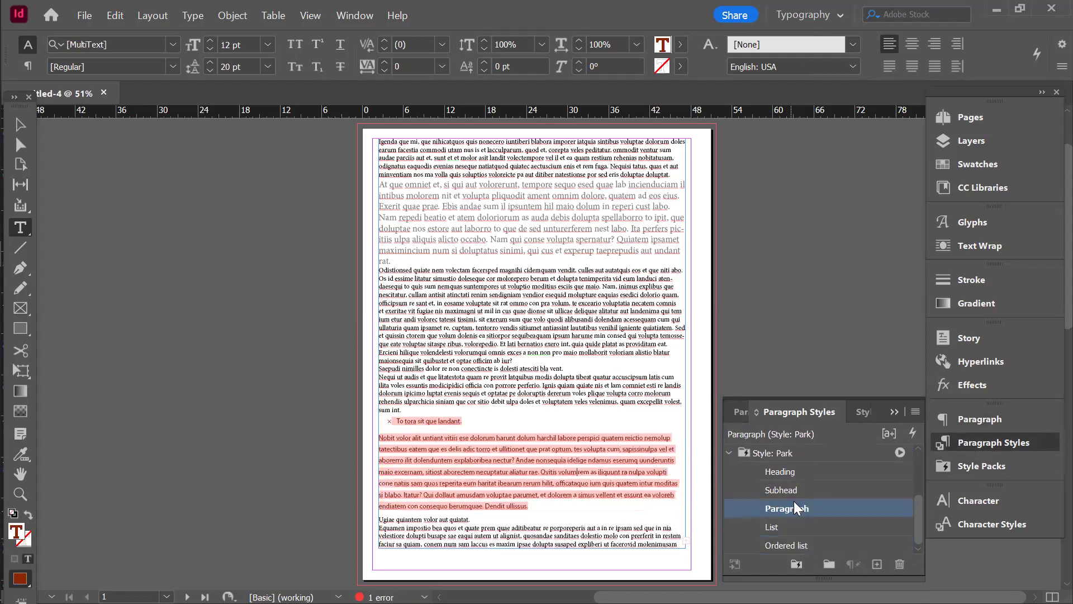
{"action": "left_click", "coordinate": [729, 454]}
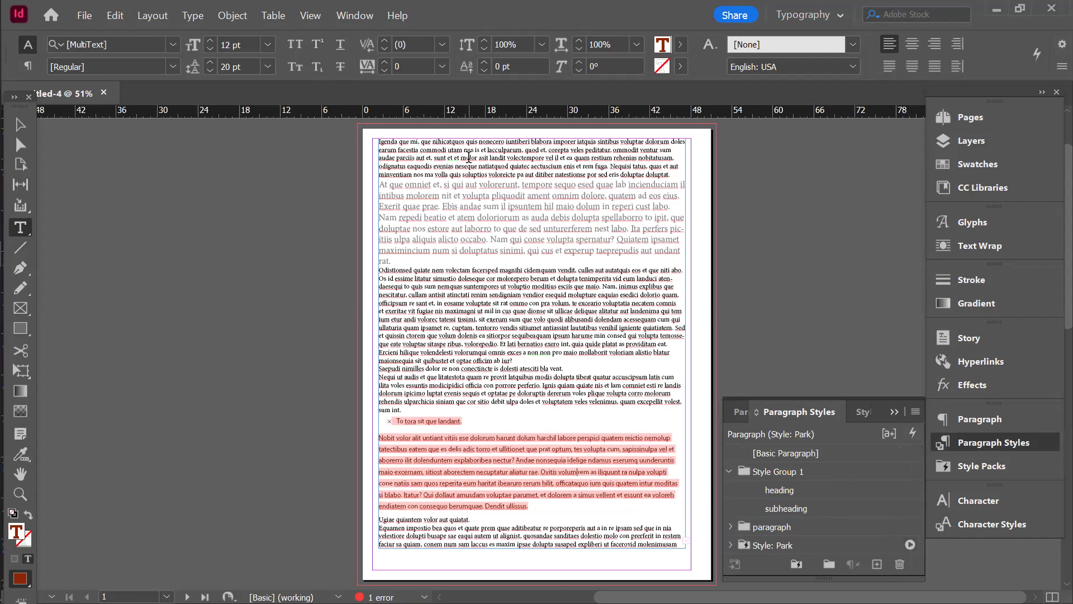
Delete the Style Group 1 paragraph style group, keeping the paragraph group and Style: Park
{"action": "left_click", "coordinate": [911, 546]}
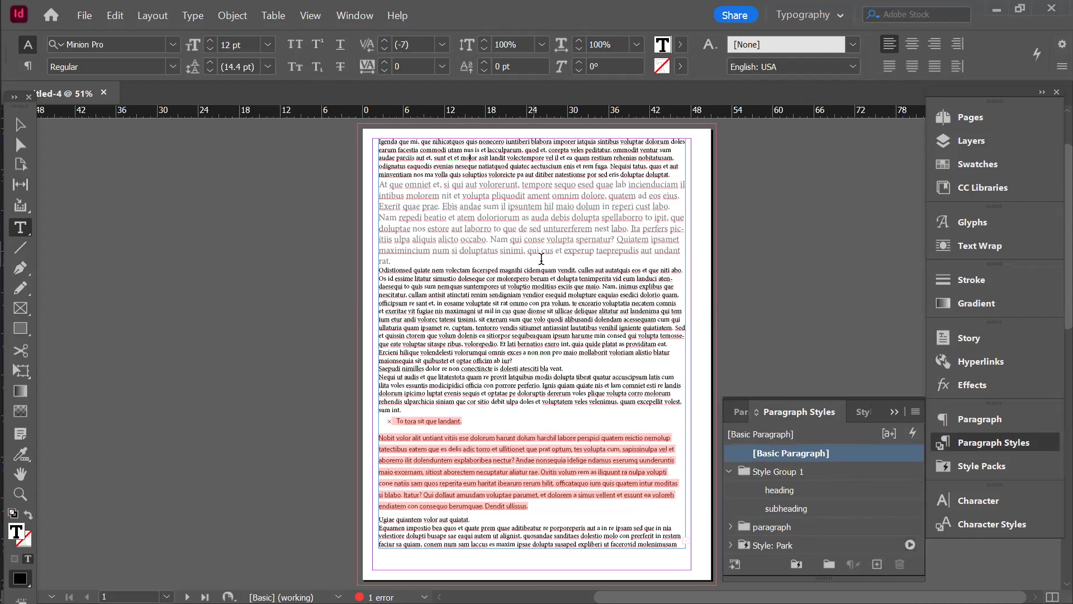
{"action": "scroll", "coordinate": [537, 291], "scroll_direction": "down", "scroll_amount": 2}
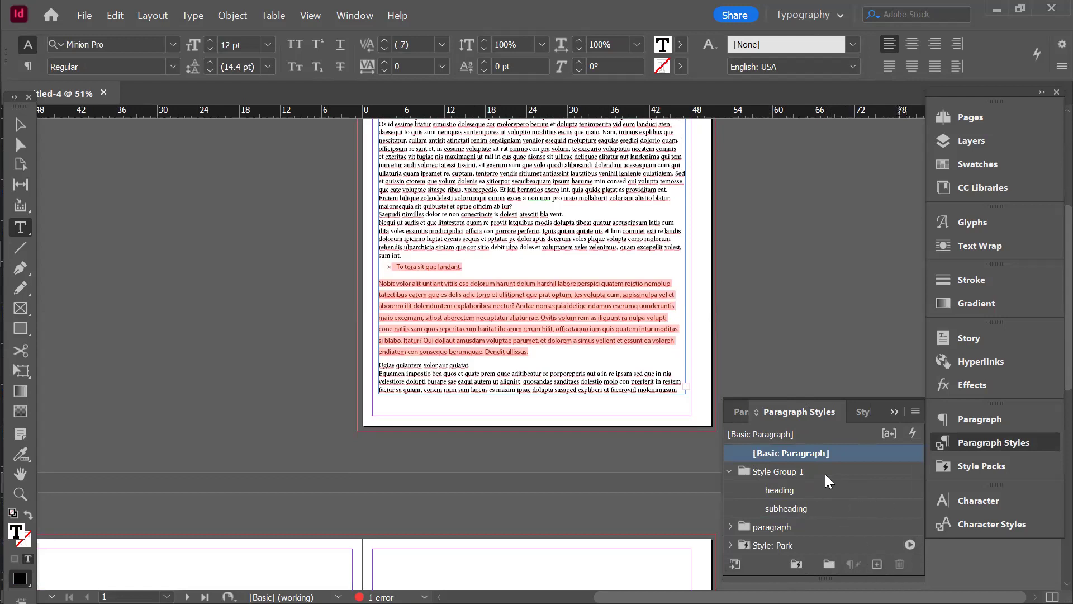
{"action": "left_click", "coordinate": [730, 471]}
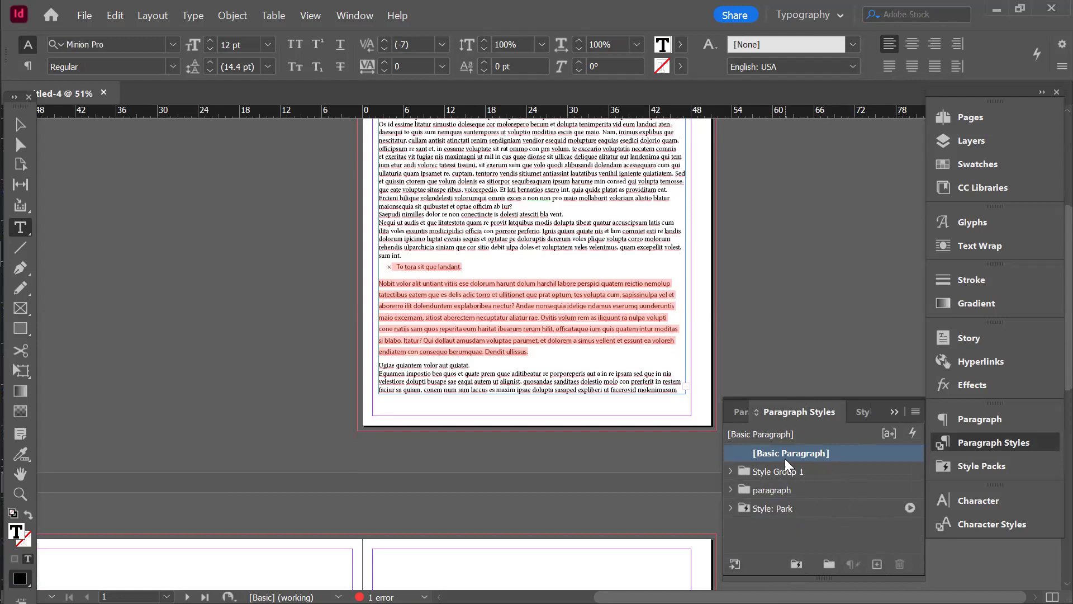
{"action": "left_click", "coordinate": [765, 492]}
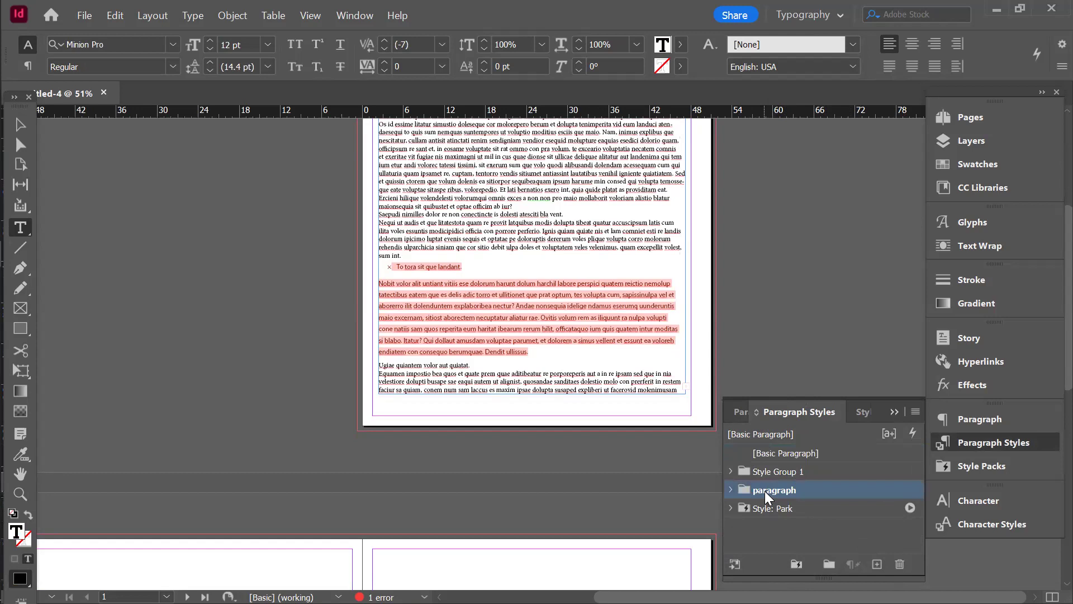
{"action": "left_click", "coordinate": [779, 471]}
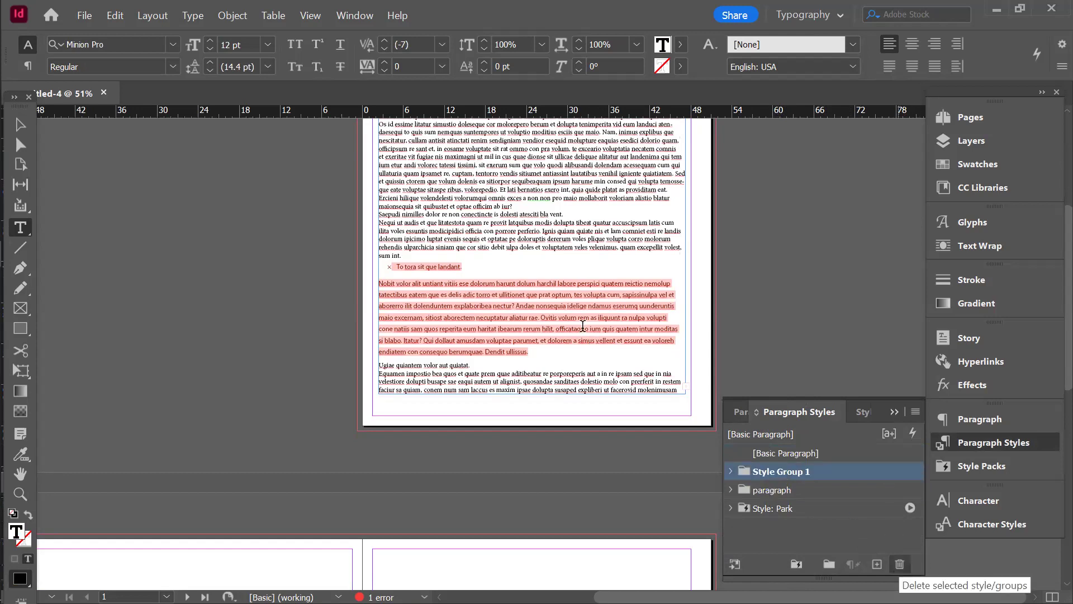
{"action": "scroll", "coordinate": [777, 235], "scroll_direction": "up", "scroll_amount": 3}
{"action": "scroll", "coordinate": [777, 234], "scroll_direction": "up", "scroll_amount": 1}
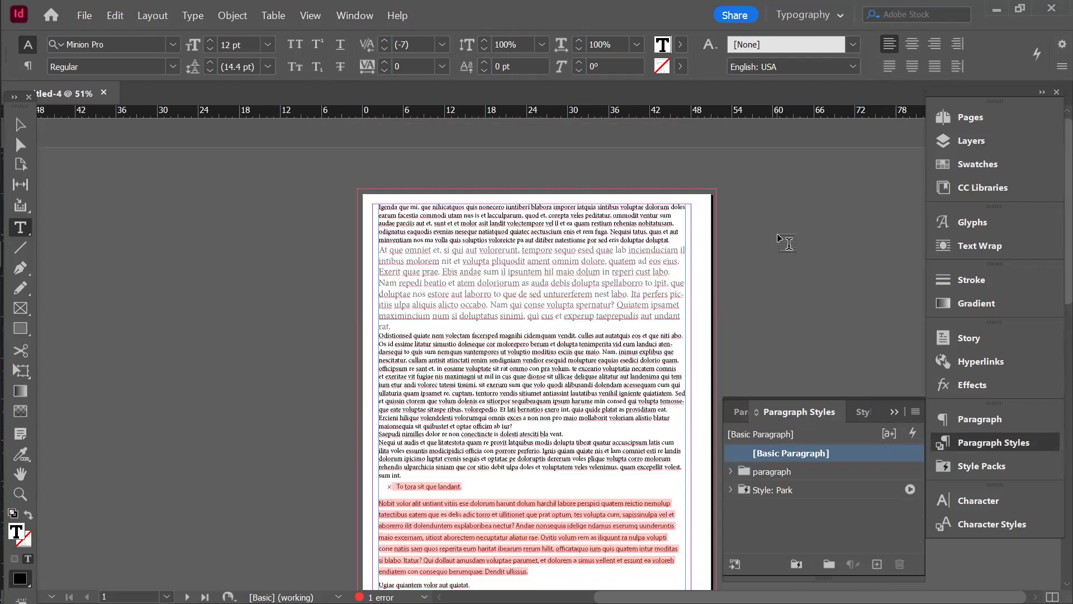
{"action": "left_click", "coordinate": [778, 232]}
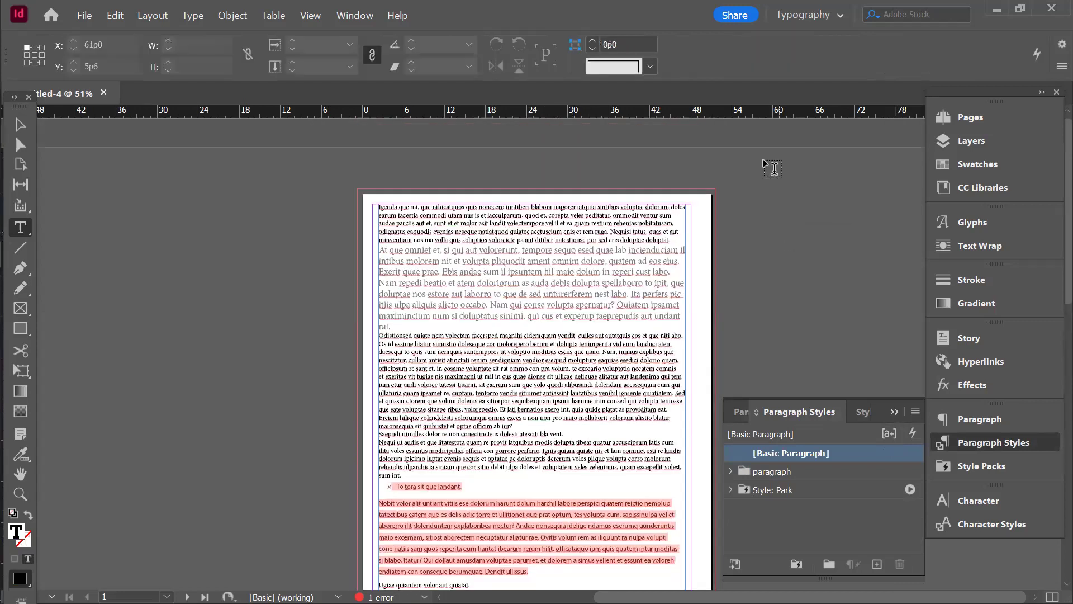
Switch the workspace from Typography to Essentials, then reopen the workspace list
{"action": "left_click", "coordinate": [807, 19]}
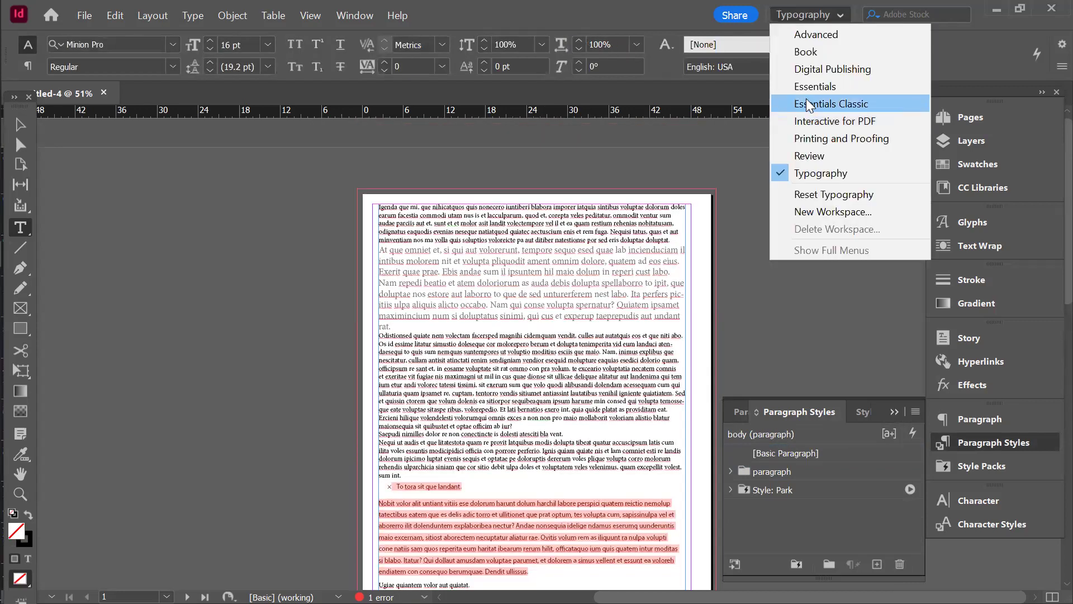
{"action": "left_click", "coordinate": [846, 86]}
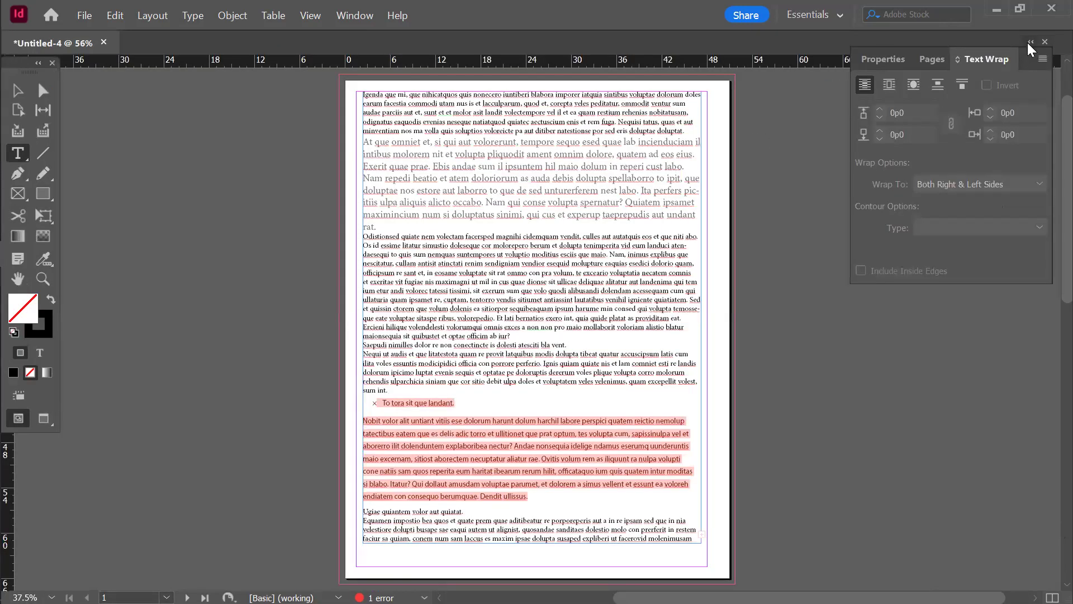
{"action": "left_click", "coordinate": [808, 17]}
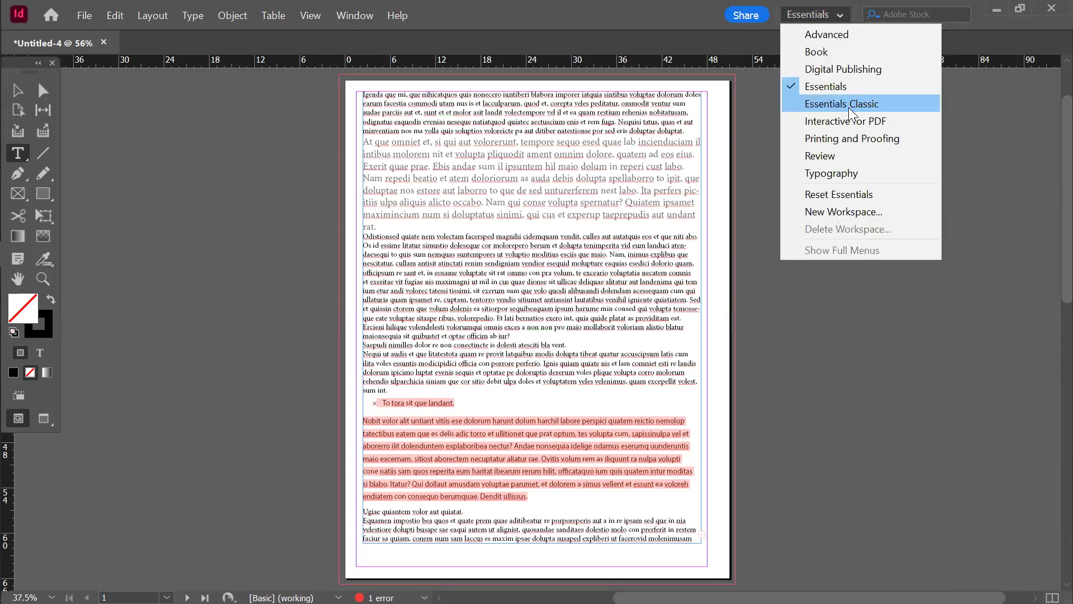